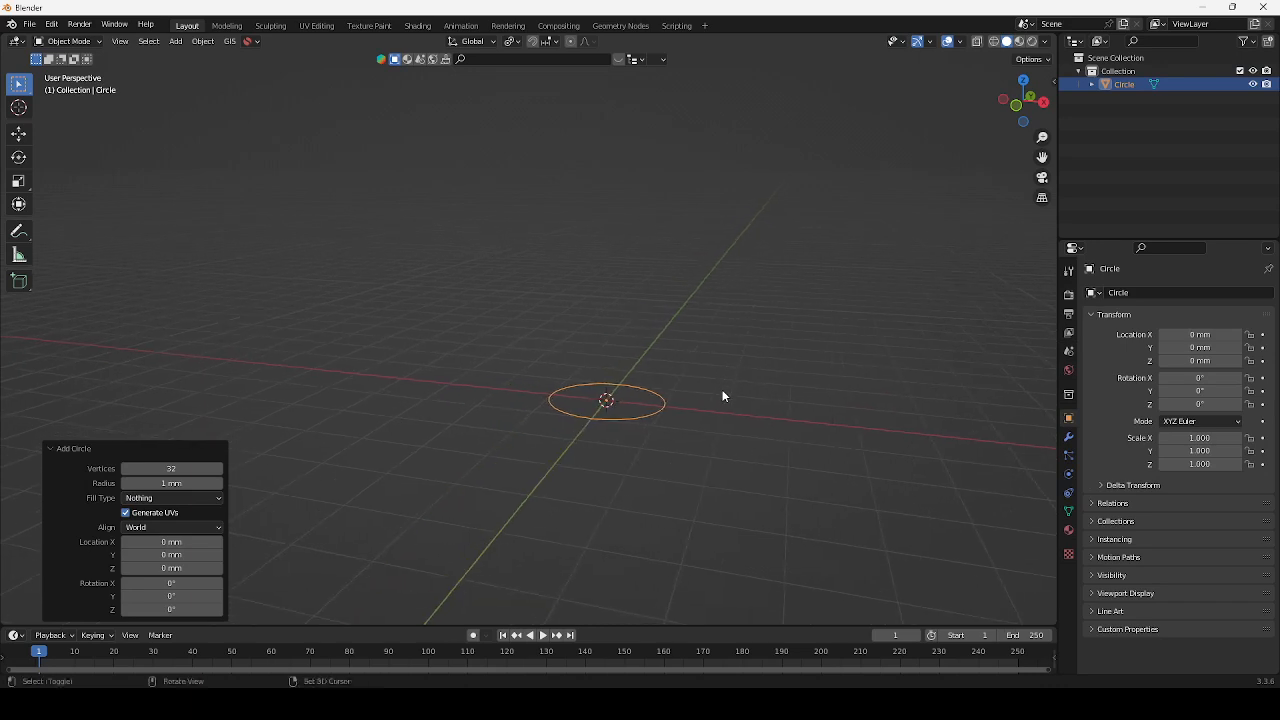
Rotate the circle 90° about the global Y axis so it stands upright
{"action": "scroll", "coordinate": [702, 384], "scroll_direction": "up", "scroll_amount": 3}
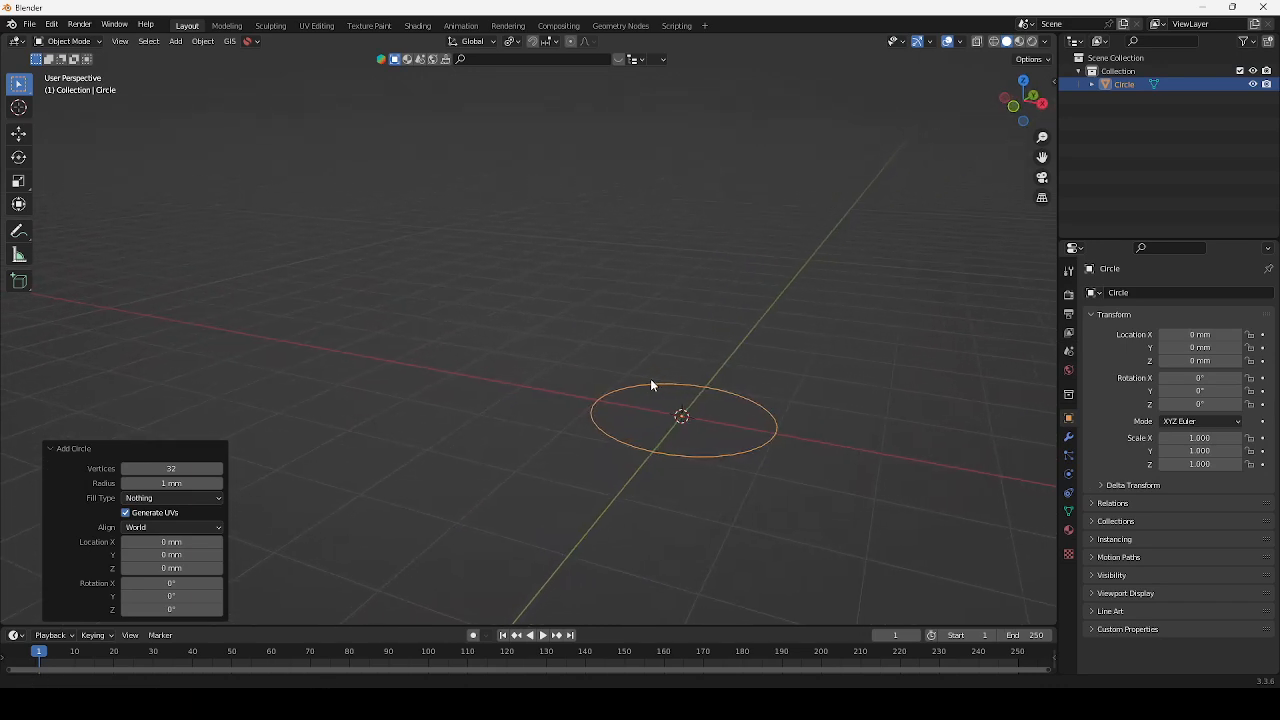
{"action": "key", "text": "r"}
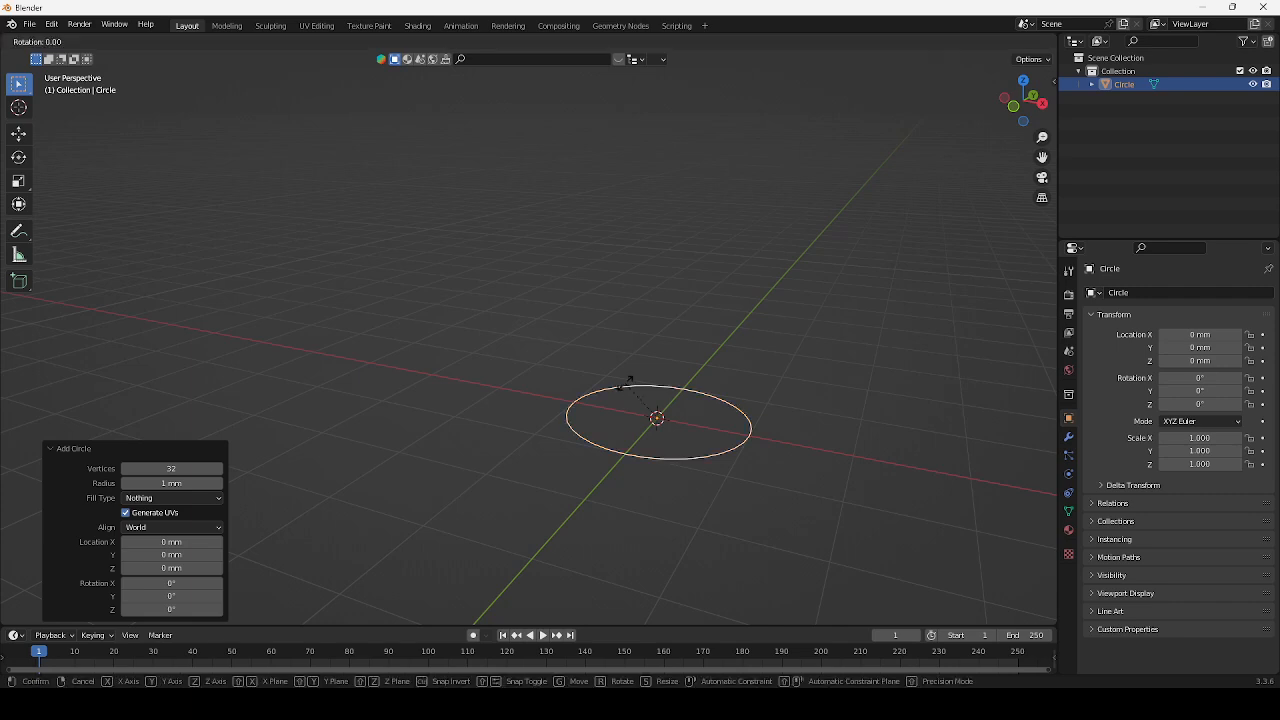
{"action": "key", "text": "y"}
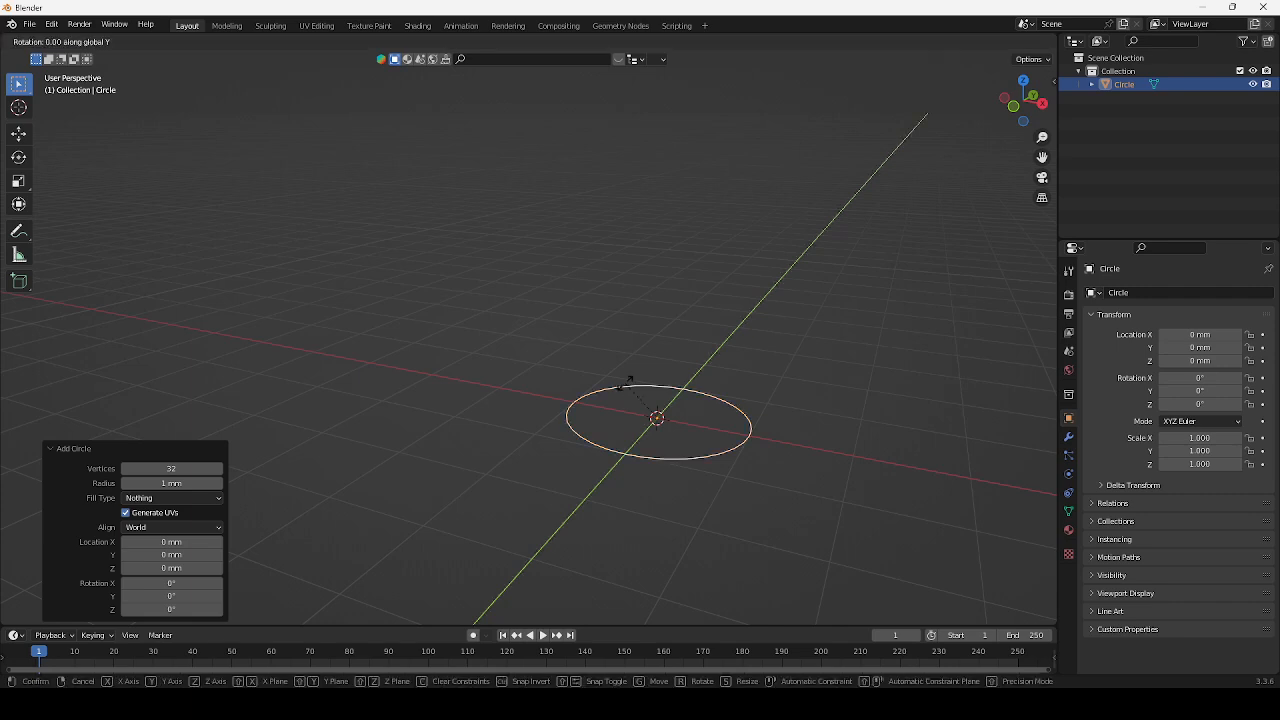
{"action": "type", "text": "90"}
{"action": "key", "text": "Return"}
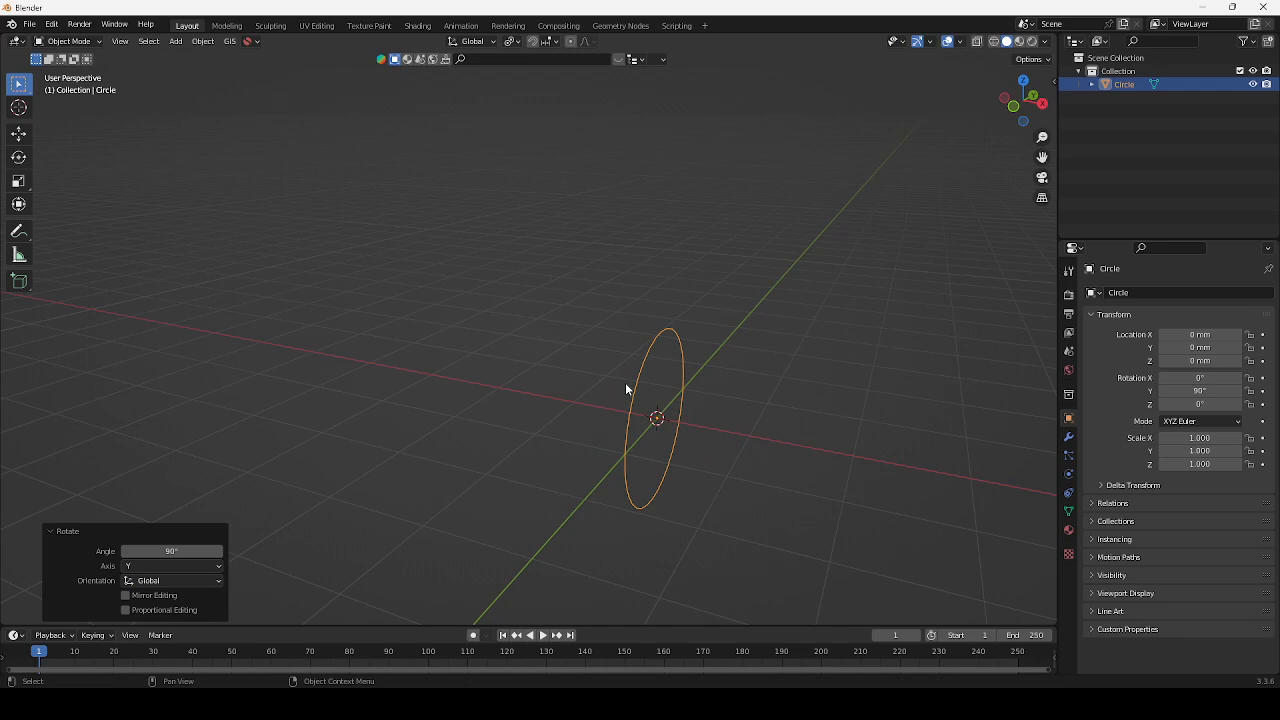
Scale the upright circle along global Z to about 0.448 to turn it into a wide ellipse
{"action": "middle_click_drag", "start_coordinate": [626, 388], "coordinate": [451, 530]}
{"action": "scroll", "coordinate": [566, 403], "scroll_direction": "down", "scroll_amount": 8}
{"action": "scroll", "coordinate": [494, 425], "scroll_direction": "up", "scroll_amount": 3}
{"action": "left_click", "coordinate": [467, 472]}
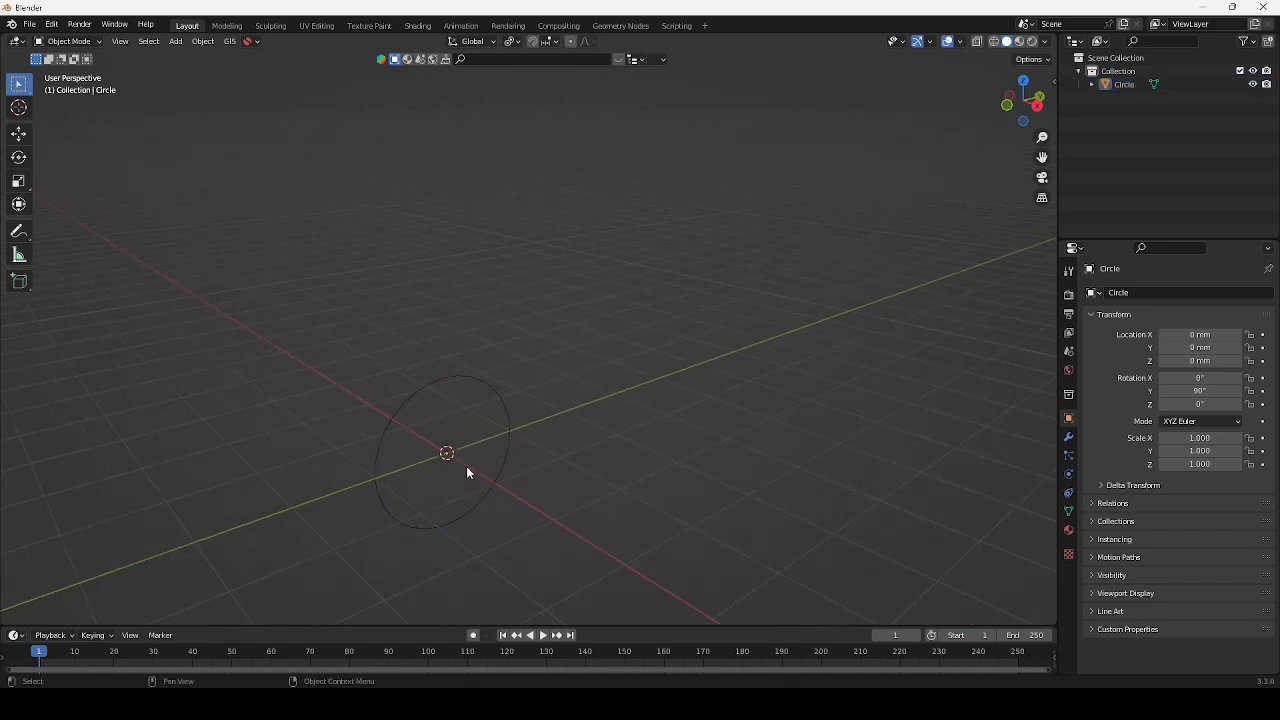
{"action": "left_click", "coordinate": [448, 378]}
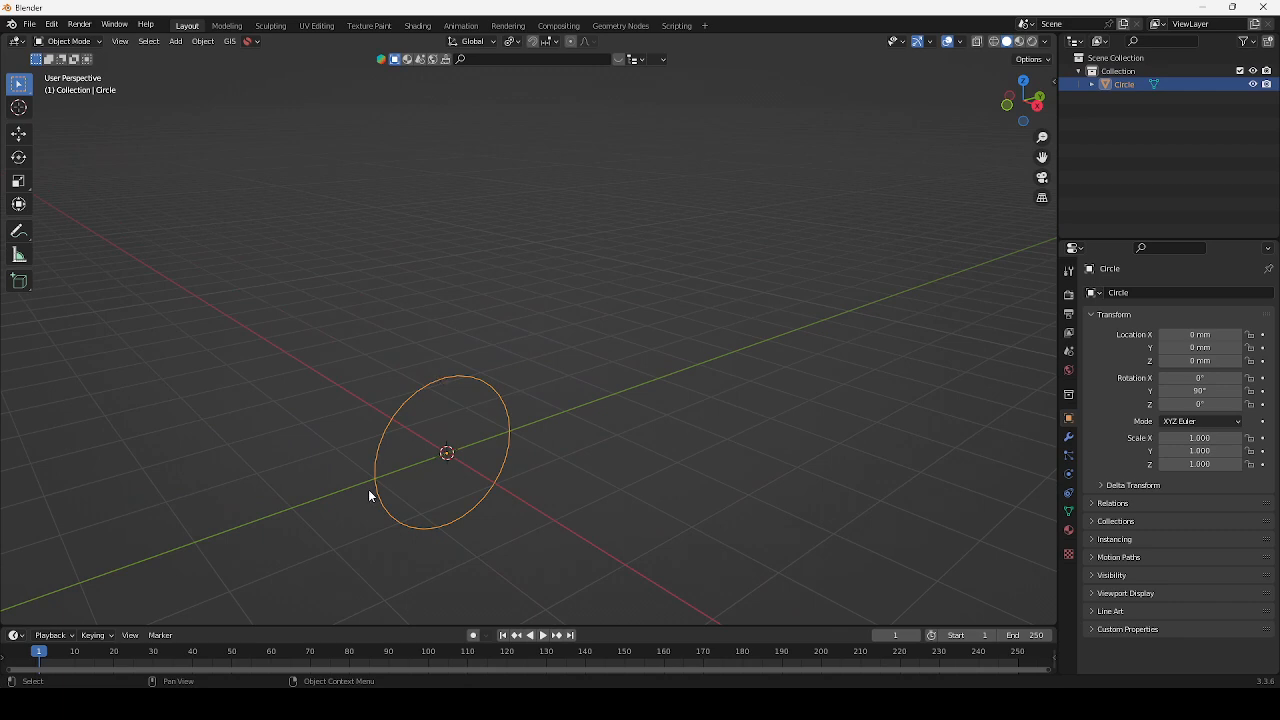
{"action": "middle_click_drag", "start_coordinate": [368, 489], "coordinate": [608, 358]}
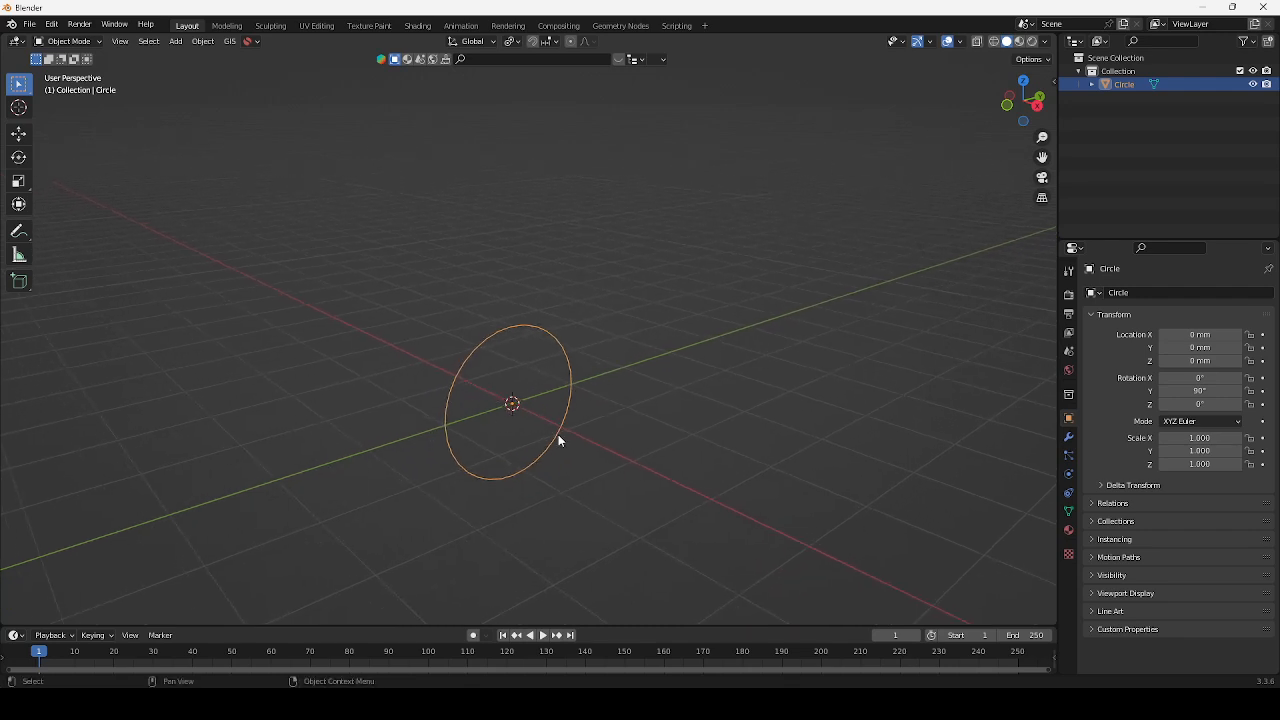
{"action": "key", "text": "s"}
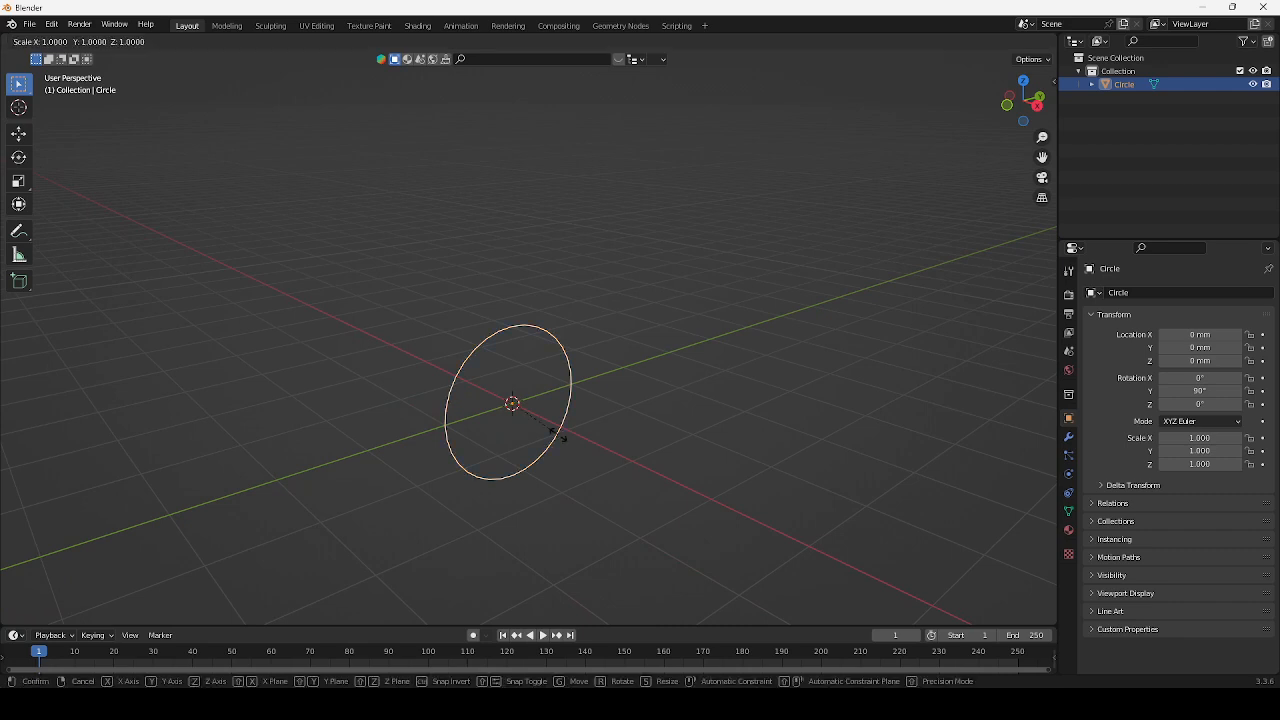
{"action": "key", "text": "z"}
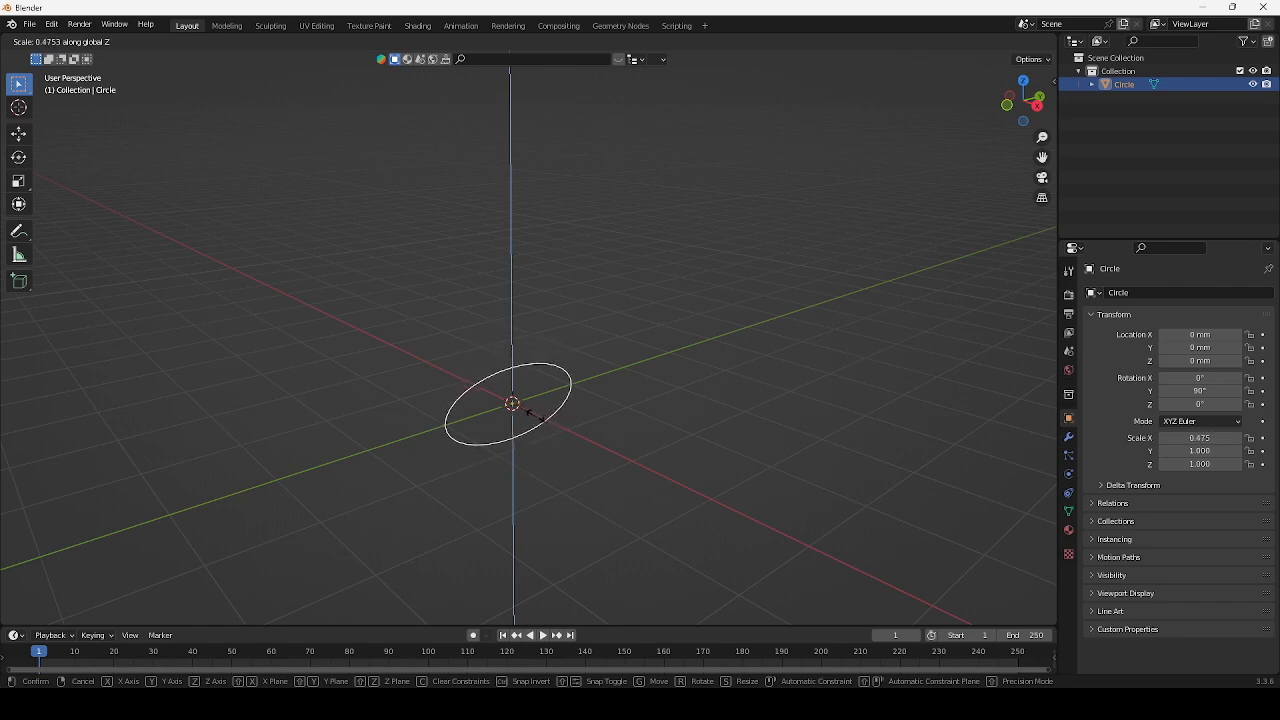
{"action": "left_click", "coordinate": [554, 418]}
Put the ellipse into Edit Mode with vertex selection and view it in right orthographic
{"action": "middle_click_drag", "start_coordinate": [673, 380], "coordinate": [761, 356], "text": "shift"}
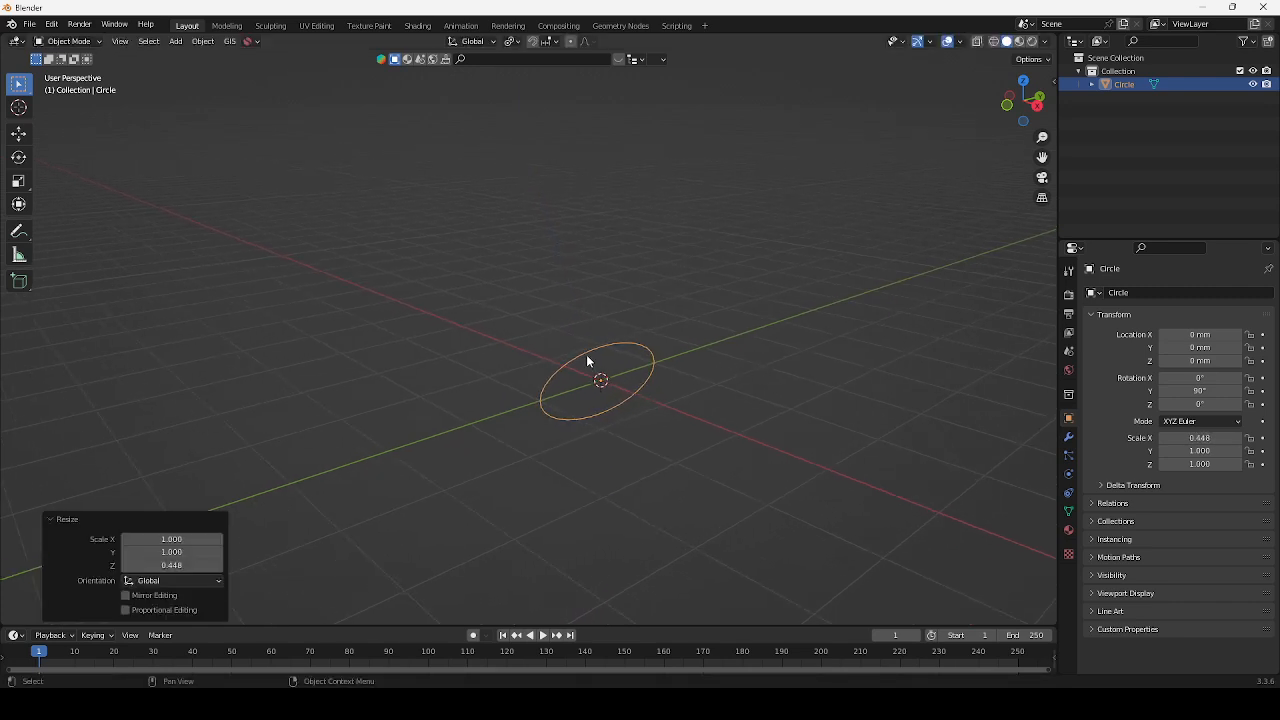
{"action": "scroll", "coordinate": [587, 356], "scroll_direction": "up", "scroll_amount": 4}
{"action": "middle_click_drag", "start_coordinate": [643, 374], "coordinate": [563, 374], "text": "shift"}
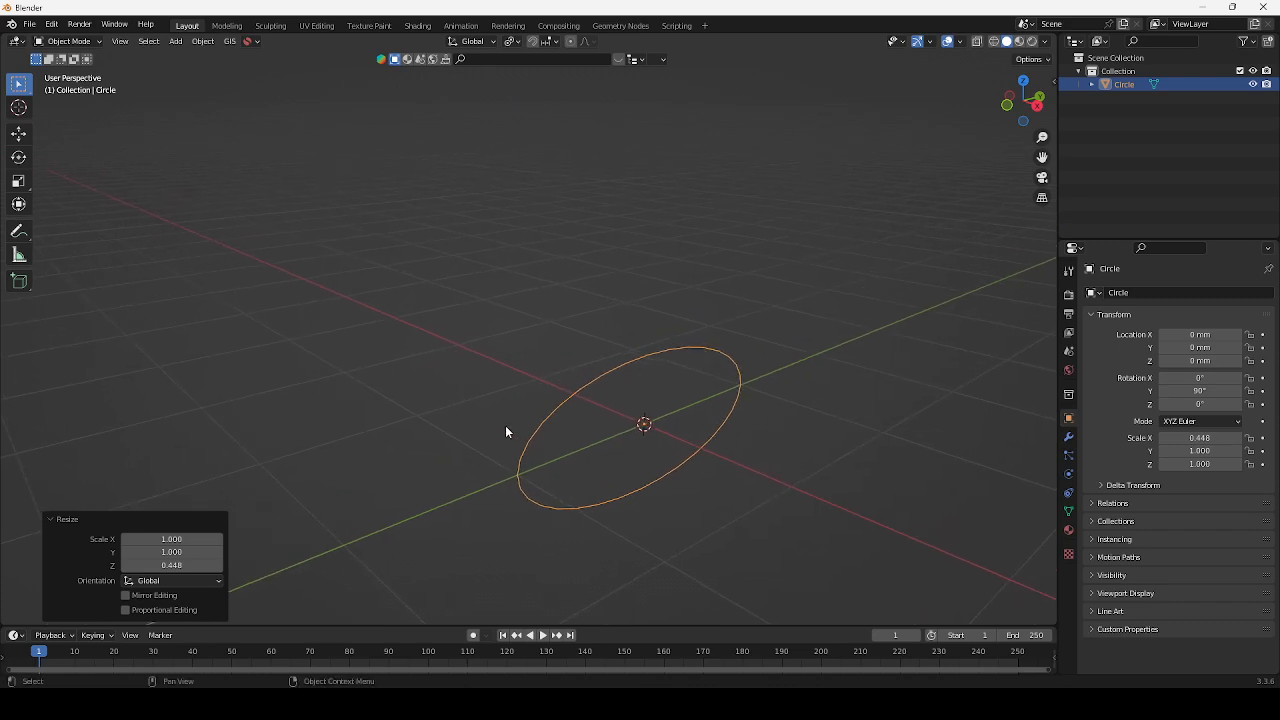
{"action": "scroll", "coordinate": [536, 350], "scroll_direction": "down", "scroll_amount": 3}
{"action": "middle_click_drag", "start_coordinate": [577, 348], "coordinate": [514, 349], "text": "shift"}
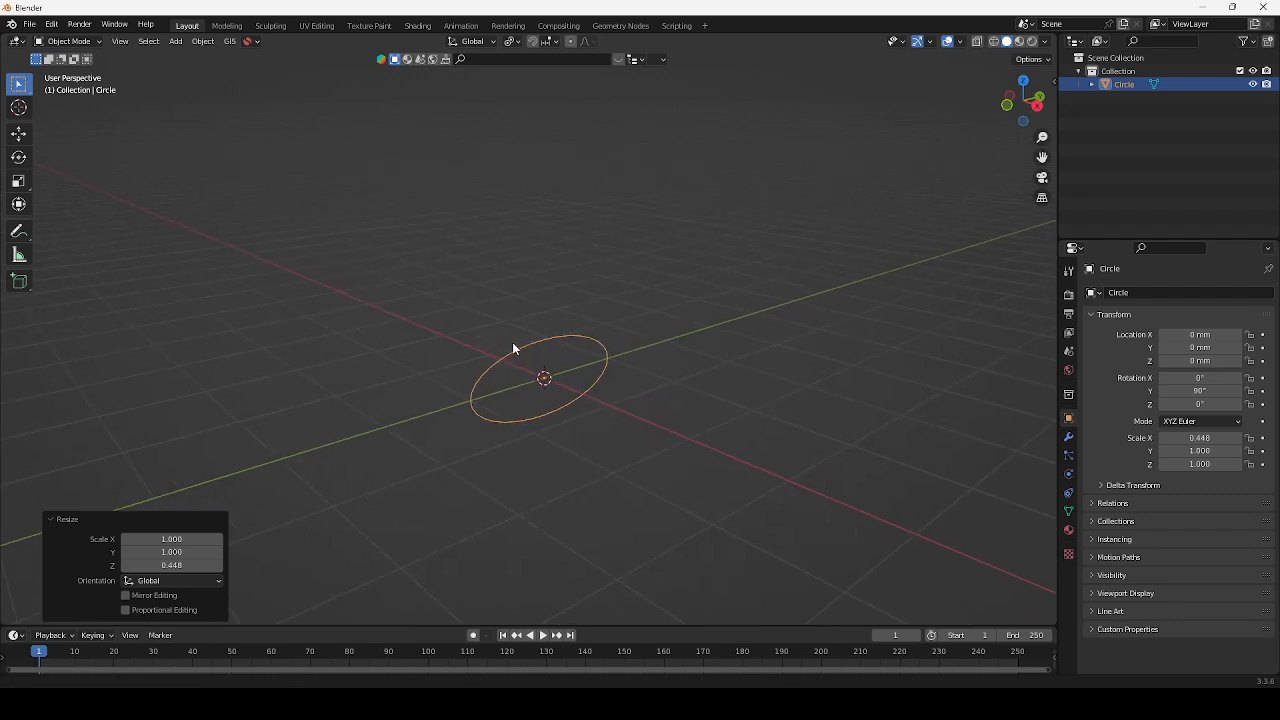
{"action": "key", "text": "Tab"}
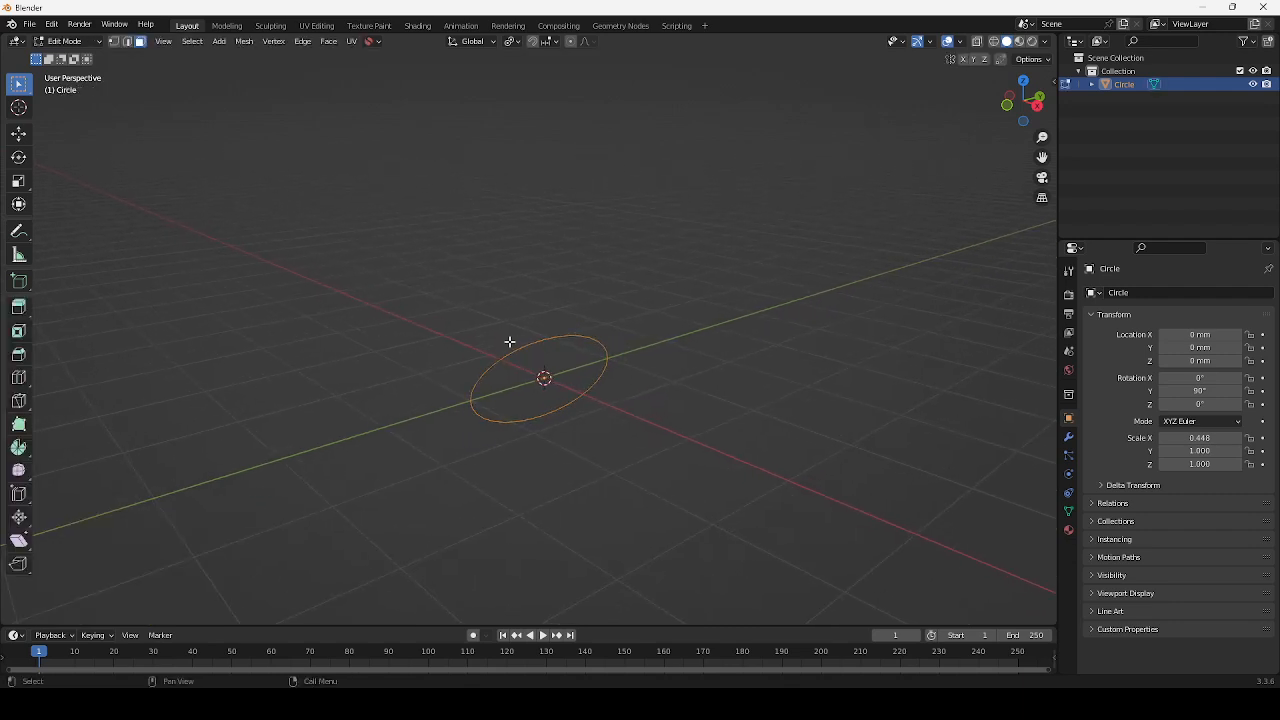
{"action": "middle_click_drag", "start_coordinate": [526, 360], "coordinate": [567, 348]}
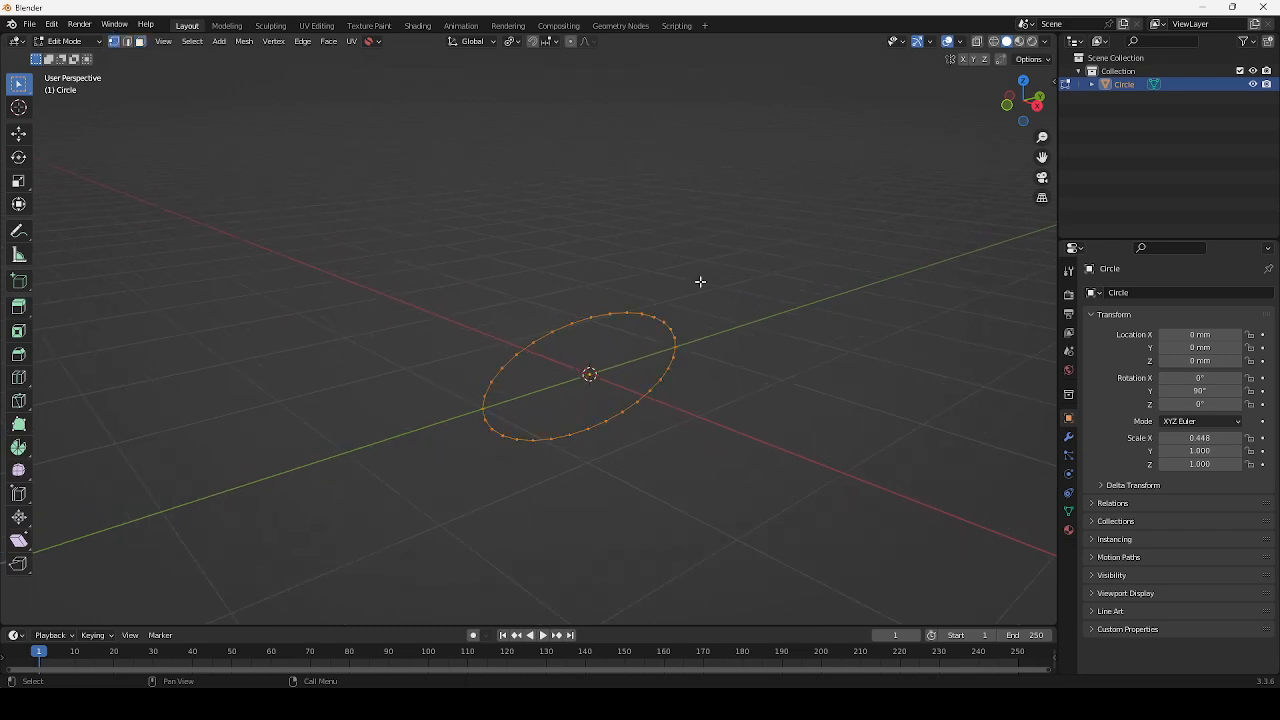
{"action": "left_click", "coordinate": [1036, 106]}
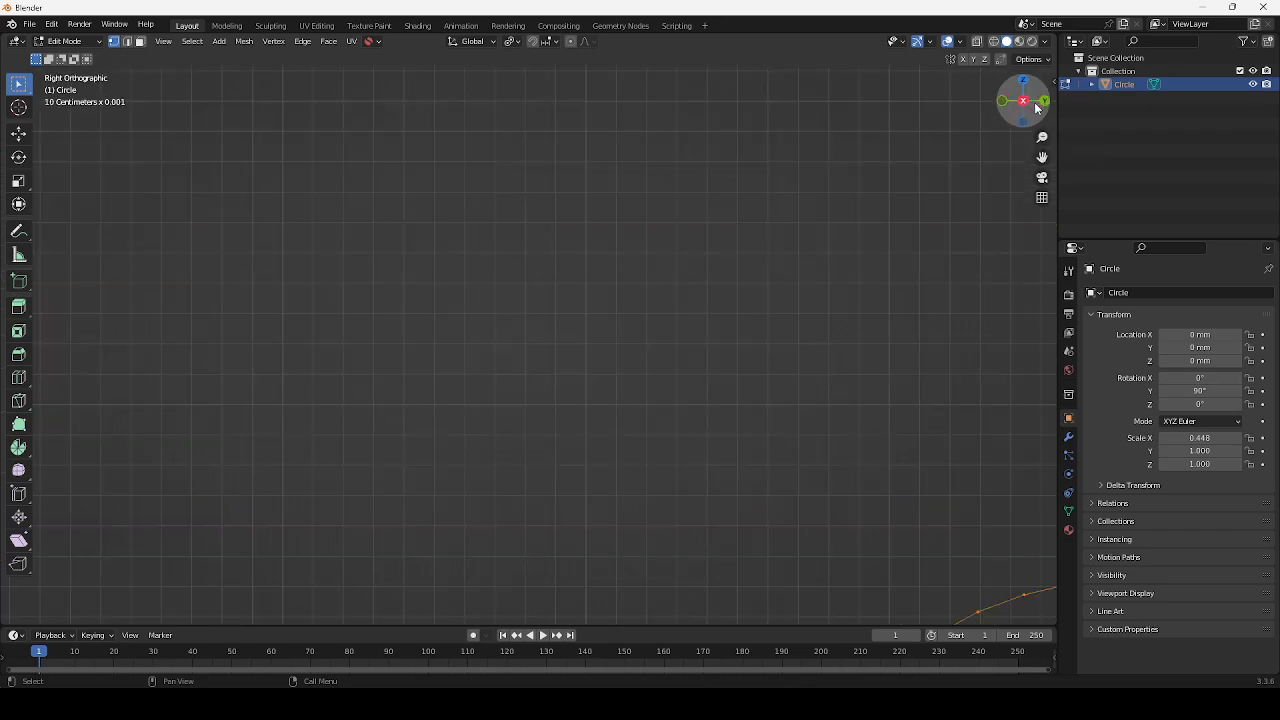
{"action": "scroll", "coordinate": [665, 360], "scroll_direction": "down", "scroll_amount": 4}
{"action": "scroll", "coordinate": [638, 340], "scroll_direction": "up", "scroll_amount": 2}
{"action": "middle_click_drag", "start_coordinate": [750, 474], "coordinate": [583, 437], "text": "shift"}
{"action": "scroll", "coordinate": [545, 395], "scroll_direction": "up", "scroll_amount": 4}
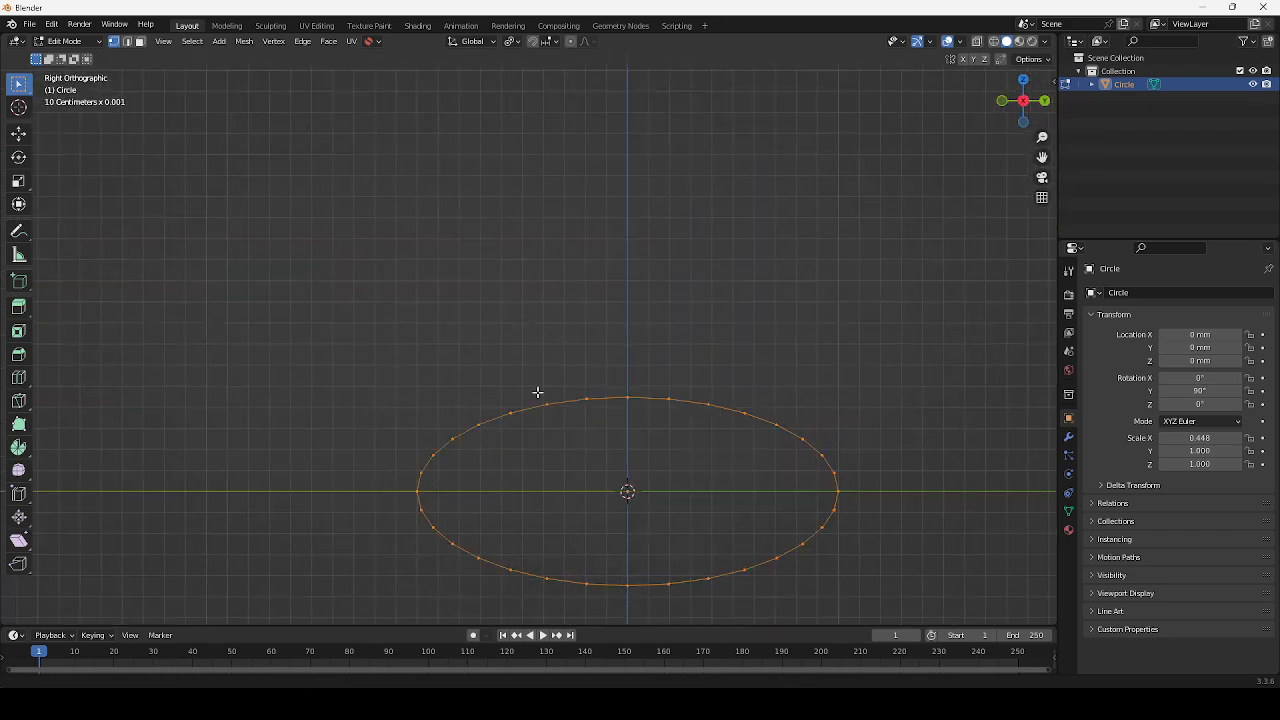
{"action": "middle_click_drag", "start_coordinate": [556, 548], "coordinate": [404, 421], "text": "shift"}
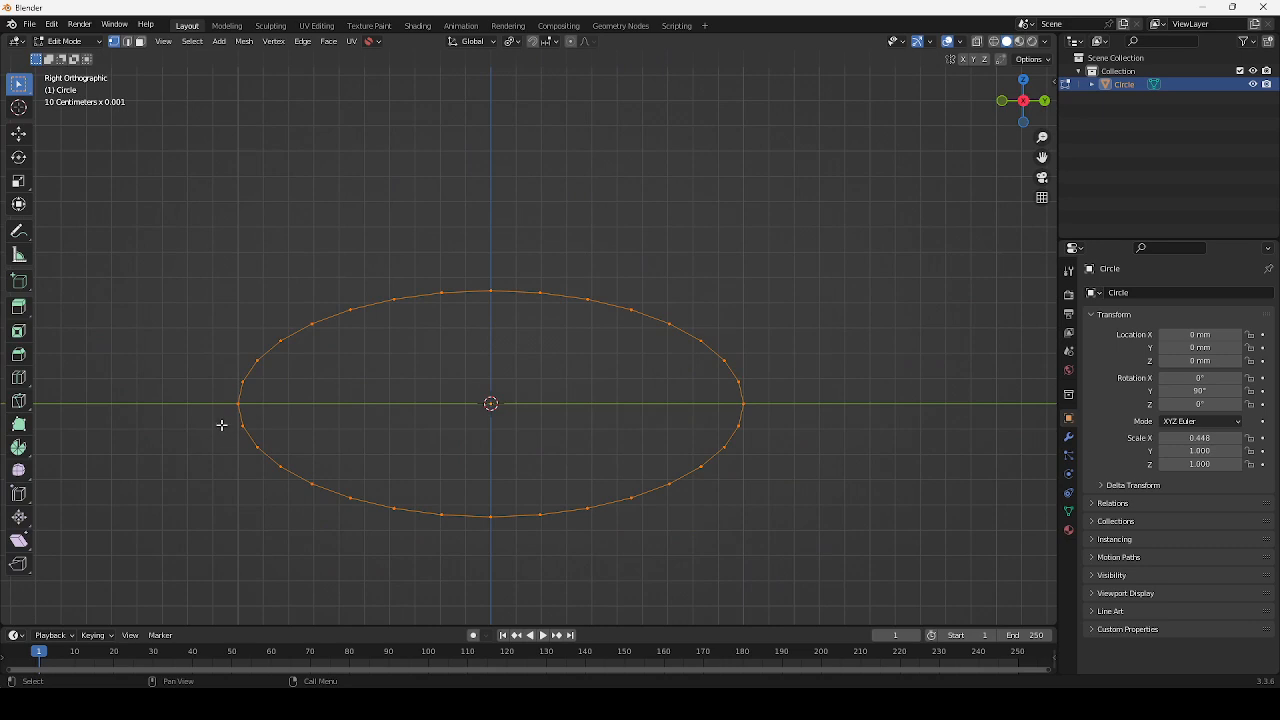
Flatten the ellipse's lower vertices, excluding the outermost pair just below the Y axis, by scaling them to 0 along global Z
{"action": "left_click_drag", "start_coordinate": [235, 441], "coordinate": [782, 536]}
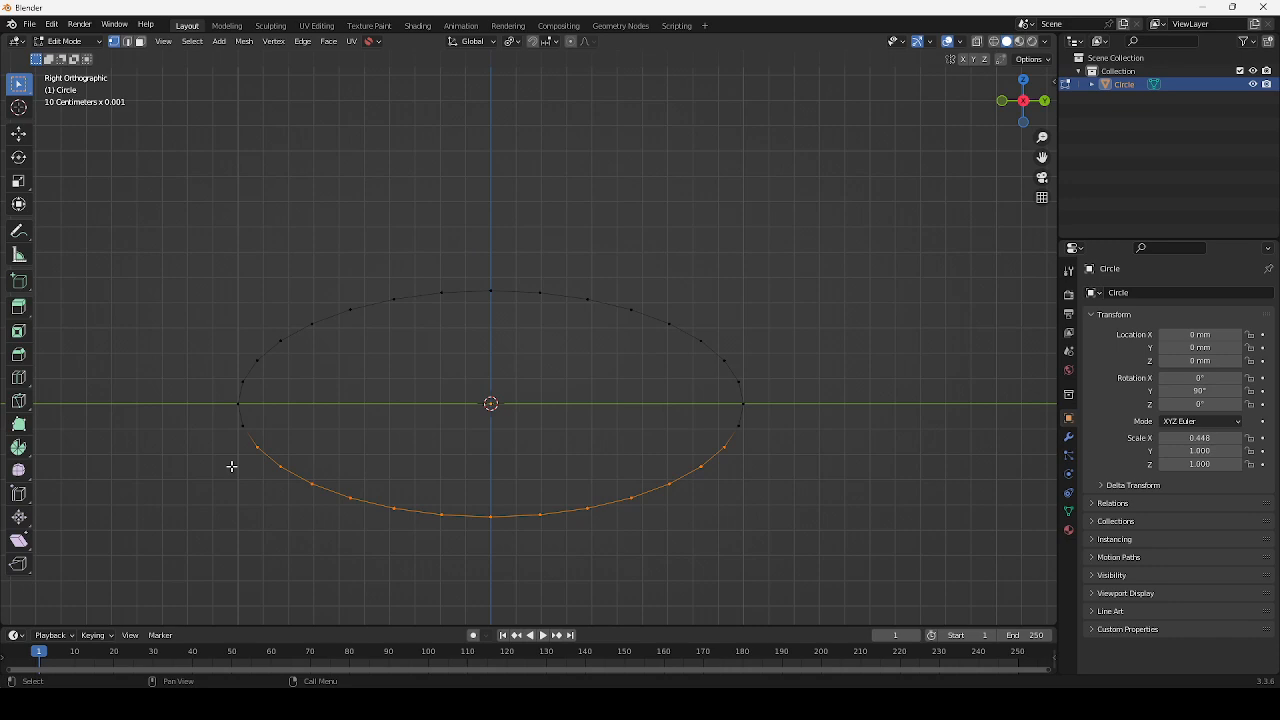
{"action": "key", "text": "s"}
{"action": "key", "text": "z"}
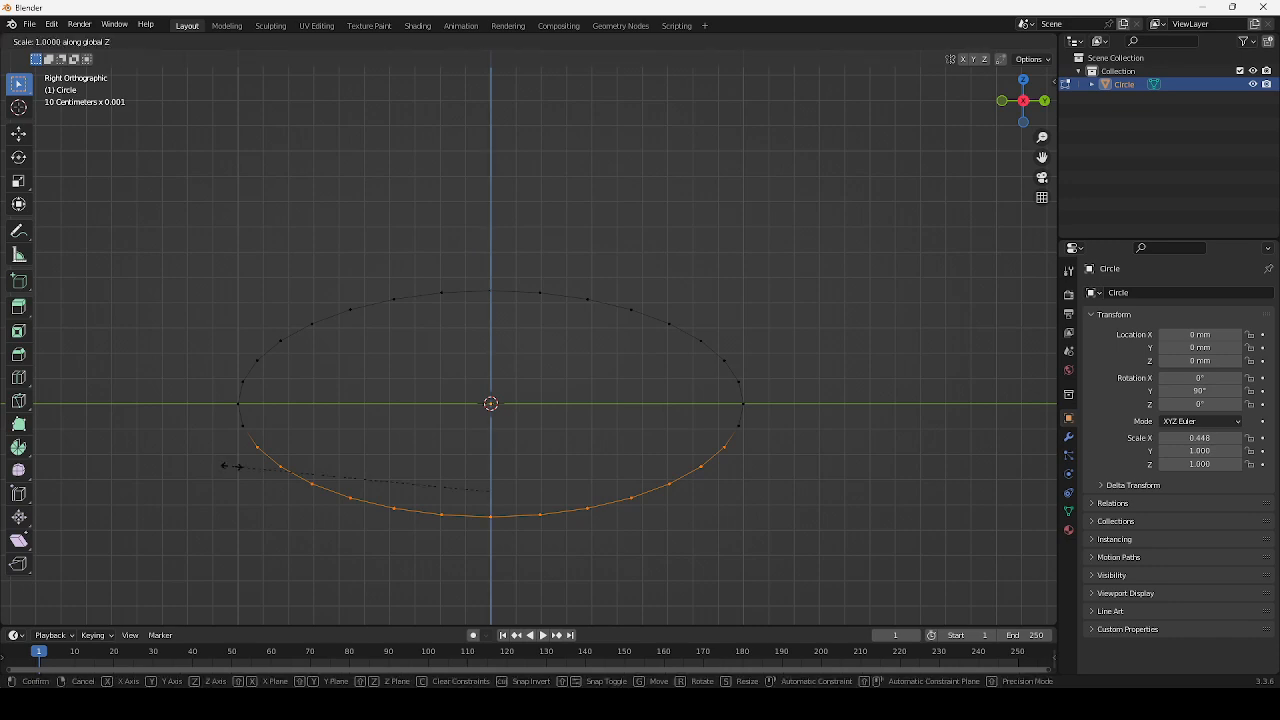
{"action": "type", "text": "0"}
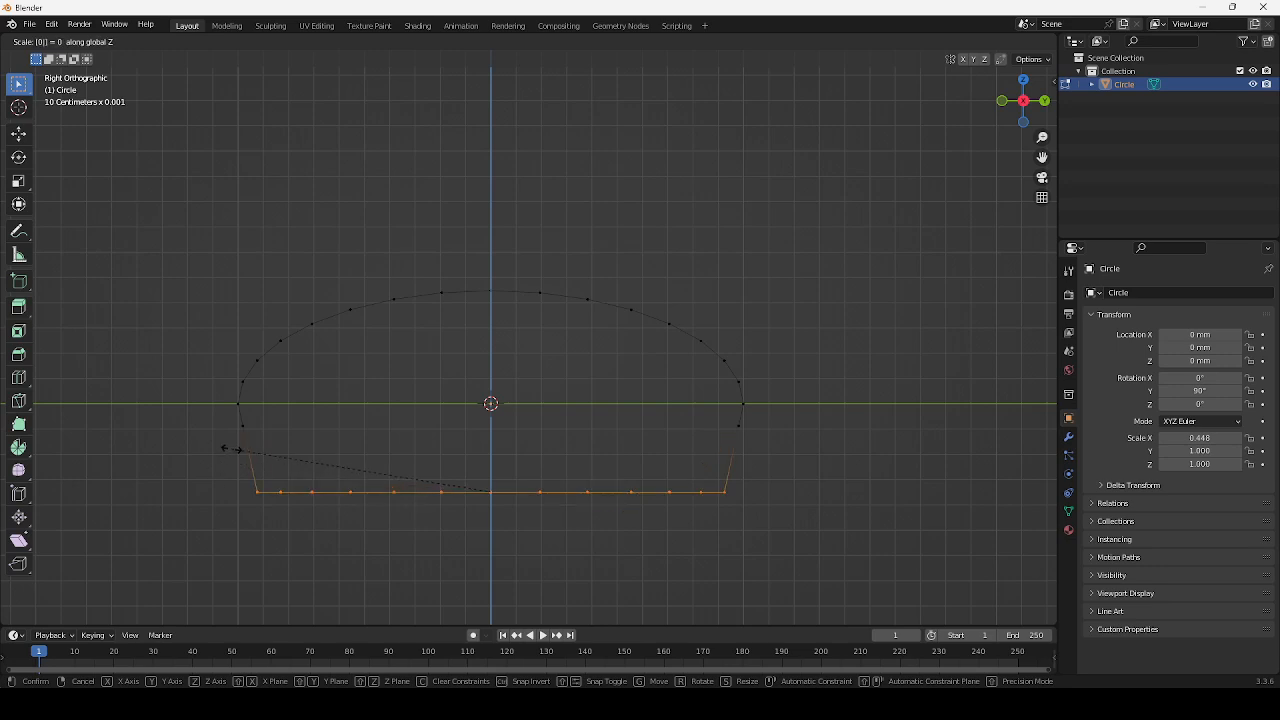
{"action": "key", "text": "Return"}
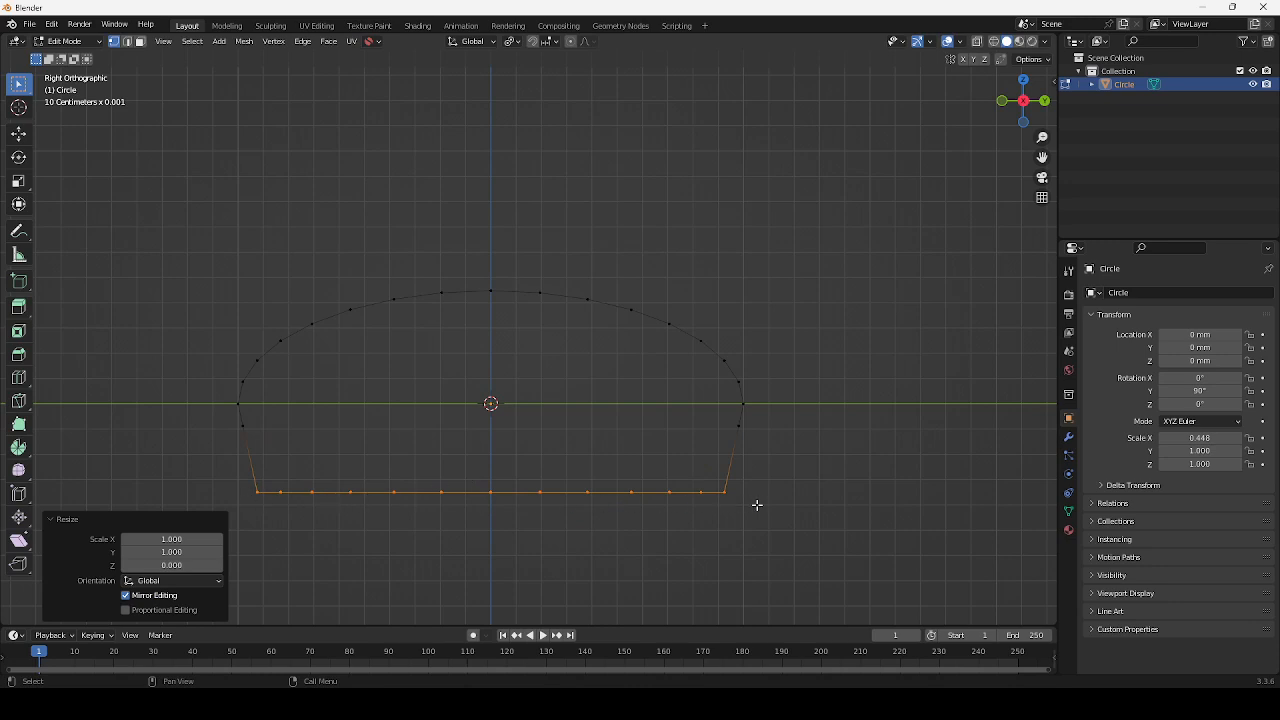
Select all vertices below the Y axis and scale them slightly wider along global Y to straighten the sides
{"action": "middle_click_drag", "start_coordinate": [526, 454], "coordinate": [560, 394], "text": "shift"}
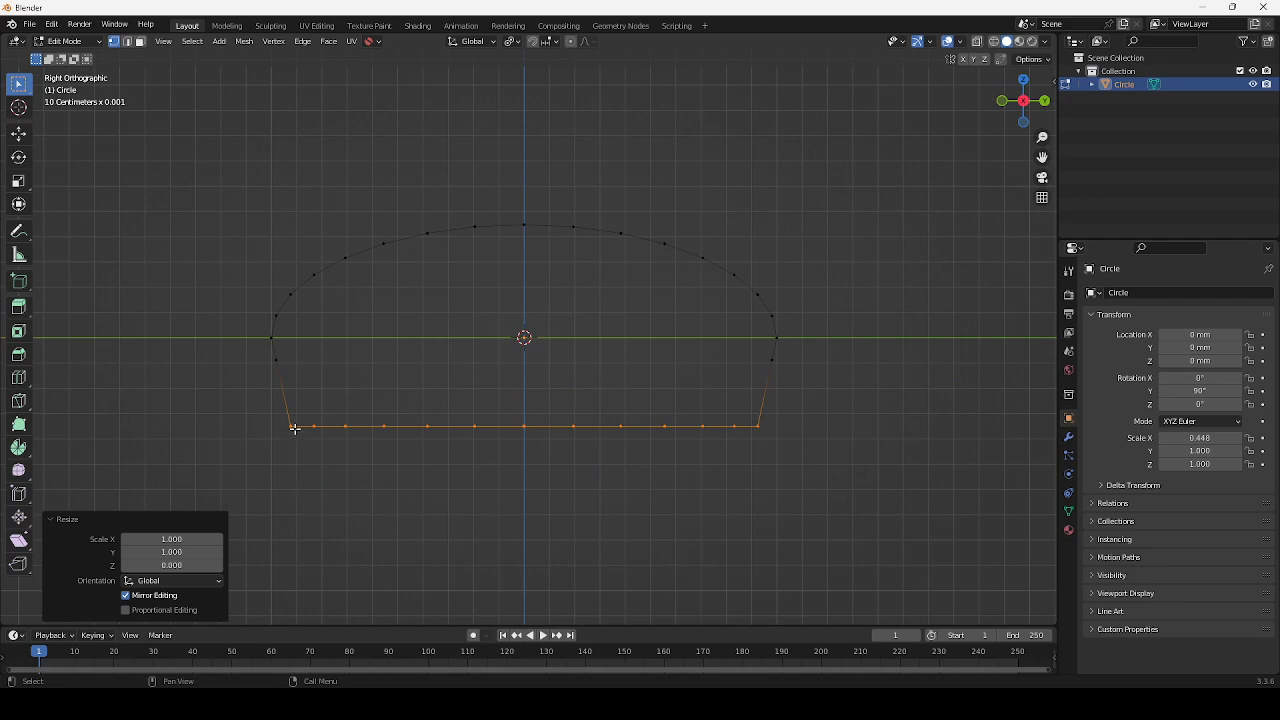
{"action": "left_click", "coordinate": [123, 178]}
{"action": "middle_click_drag", "start_coordinate": [358, 350], "coordinate": [314, 345], "text": "shift"}
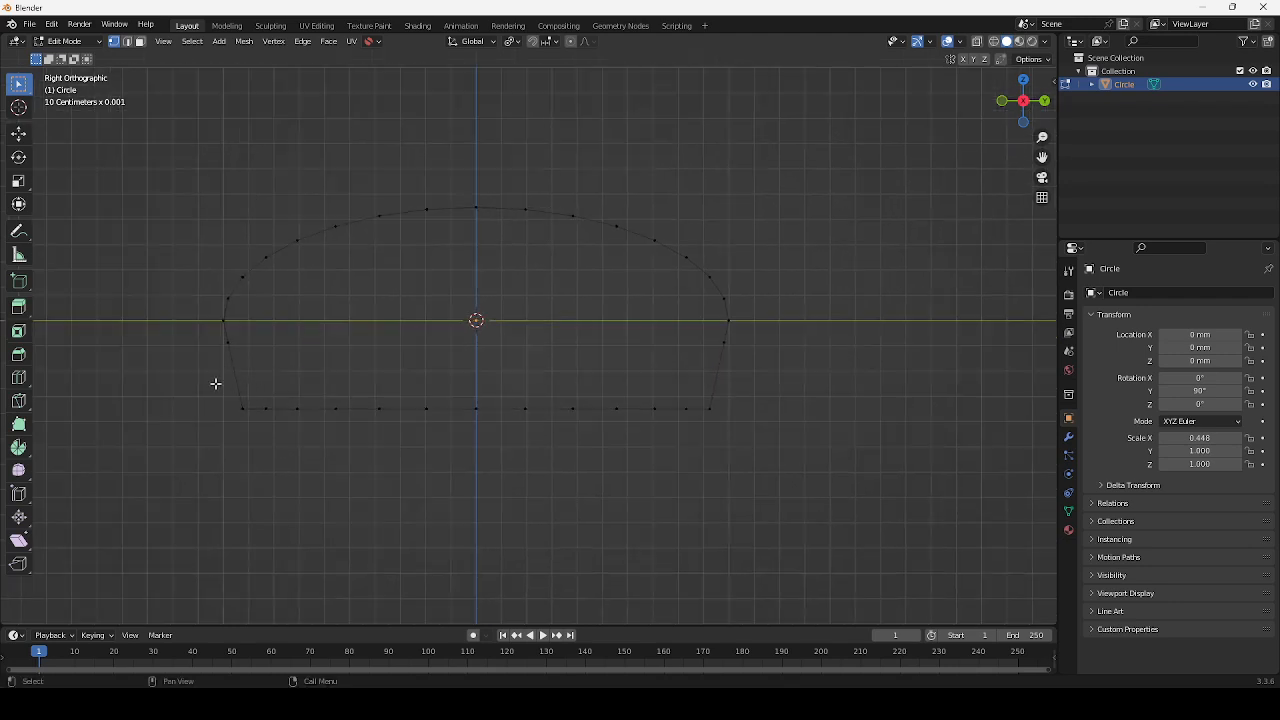
{"action": "left_click_drag", "start_coordinate": [218, 336], "coordinate": [743, 437]}
{"action": "scroll", "coordinate": [514, 366], "scroll_direction": "up", "scroll_amount": 1}
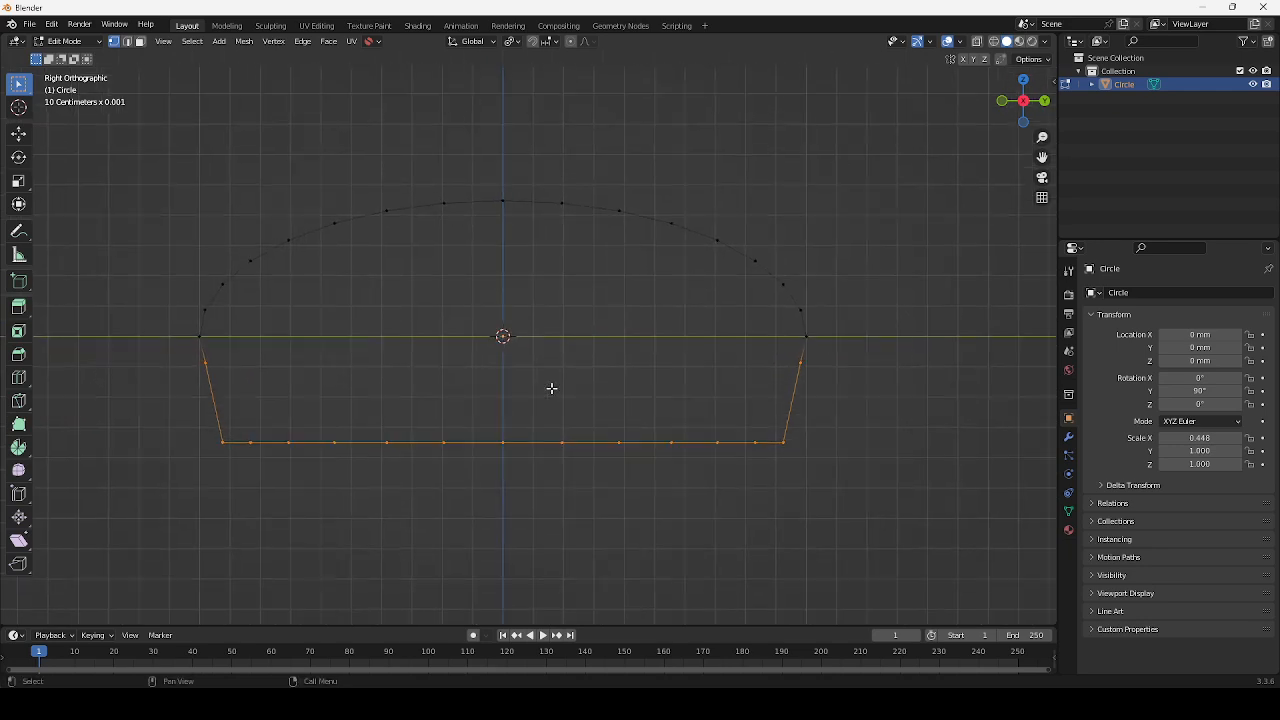
{"action": "key", "text": "s"}
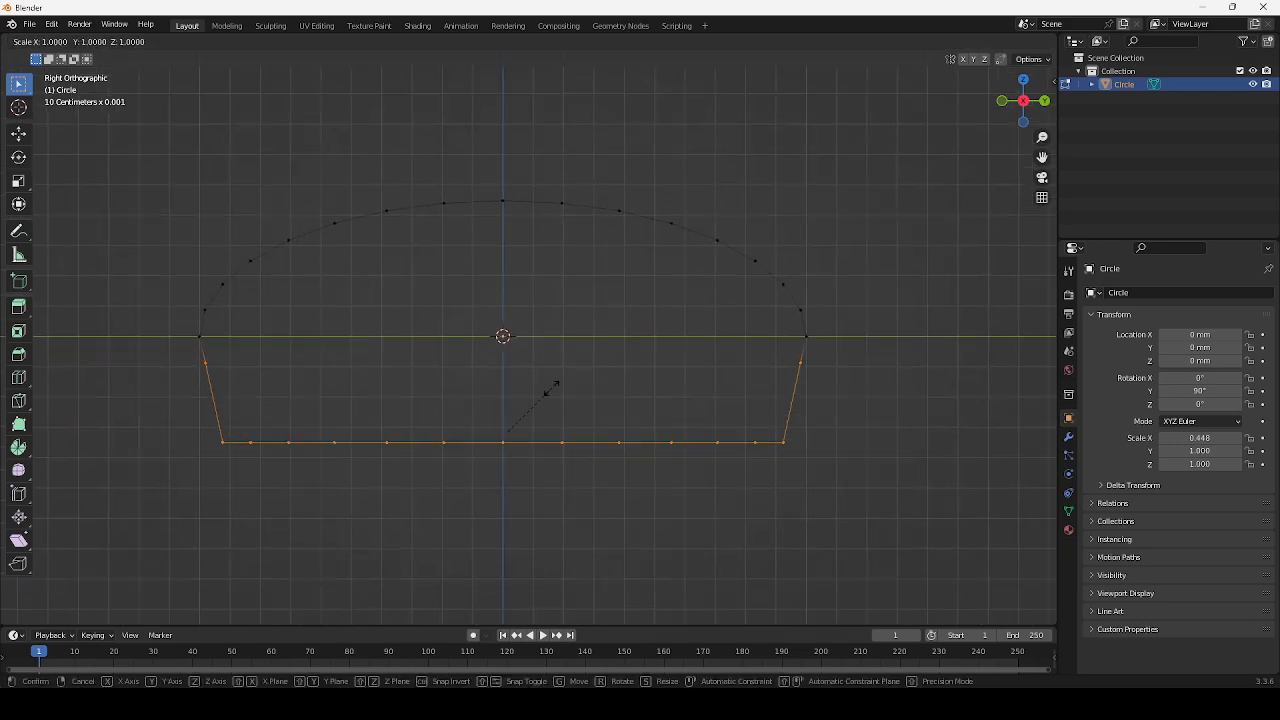
{"action": "key", "text": "x"}
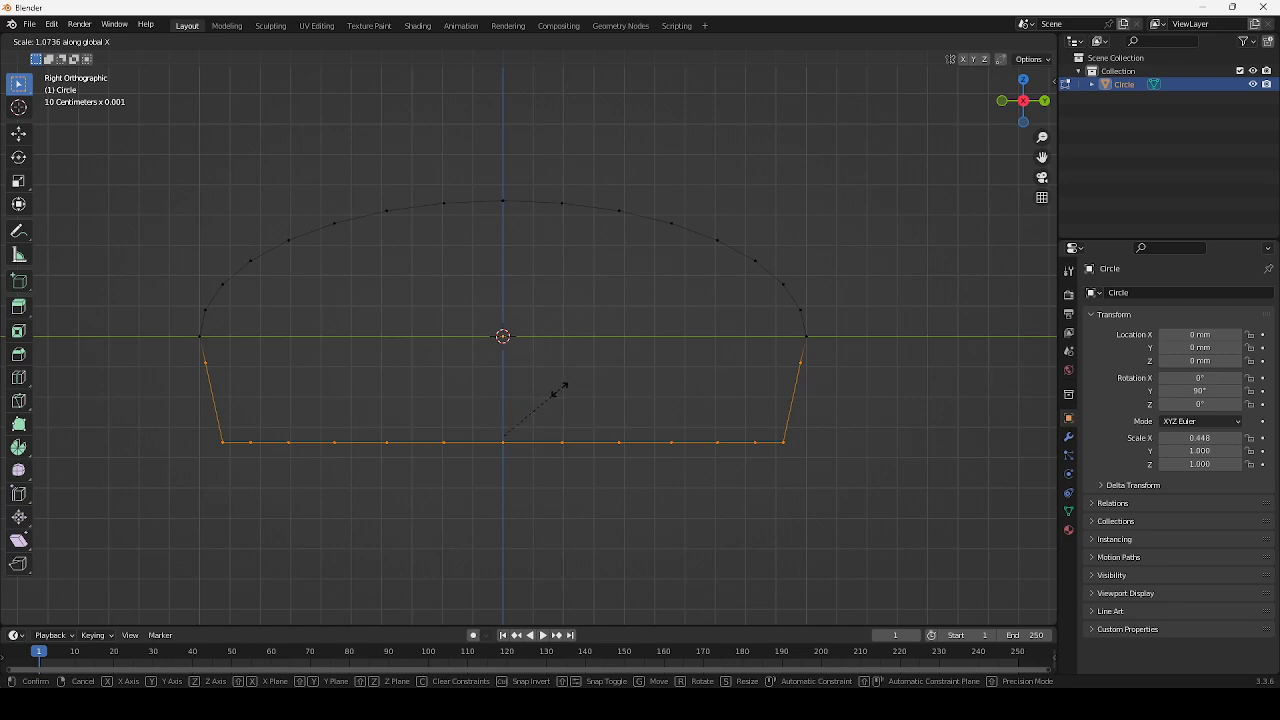
{"action": "key", "text": "y"}
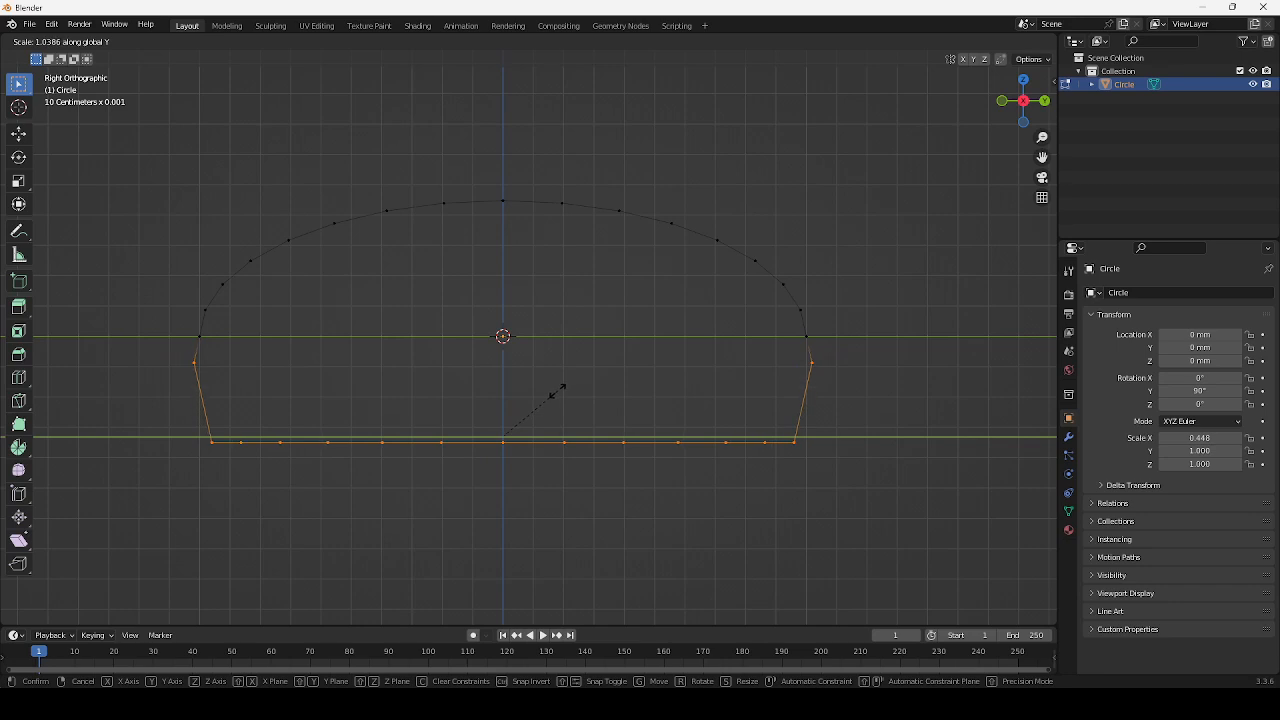
{"action": "left_click", "coordinate": [555, 391]}
Scale the flat bottom row of vertices along global Y by about 1.059 so the side edges become vertical
{"action": "left_click_drag", "start_coordinate": [162, 423], "coordinate": [859, 469]}
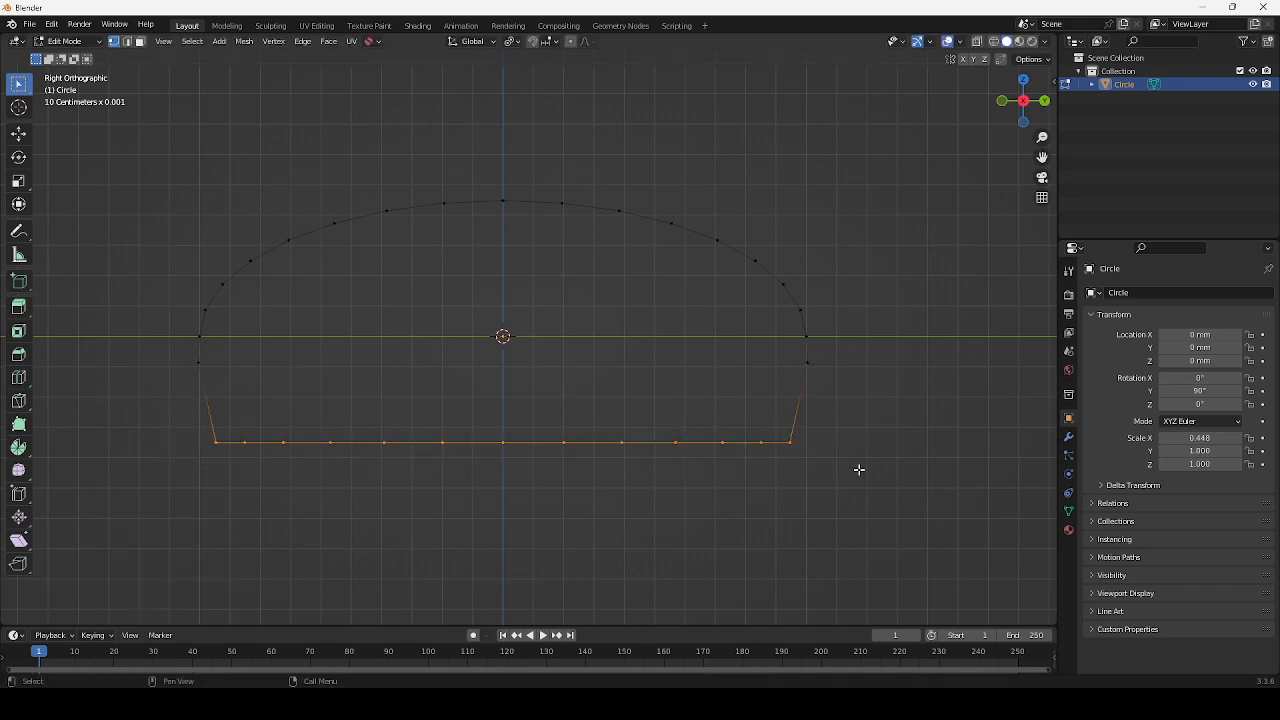
{"action": "key", "text": "s"}
{"action": "key", "text": "y"}
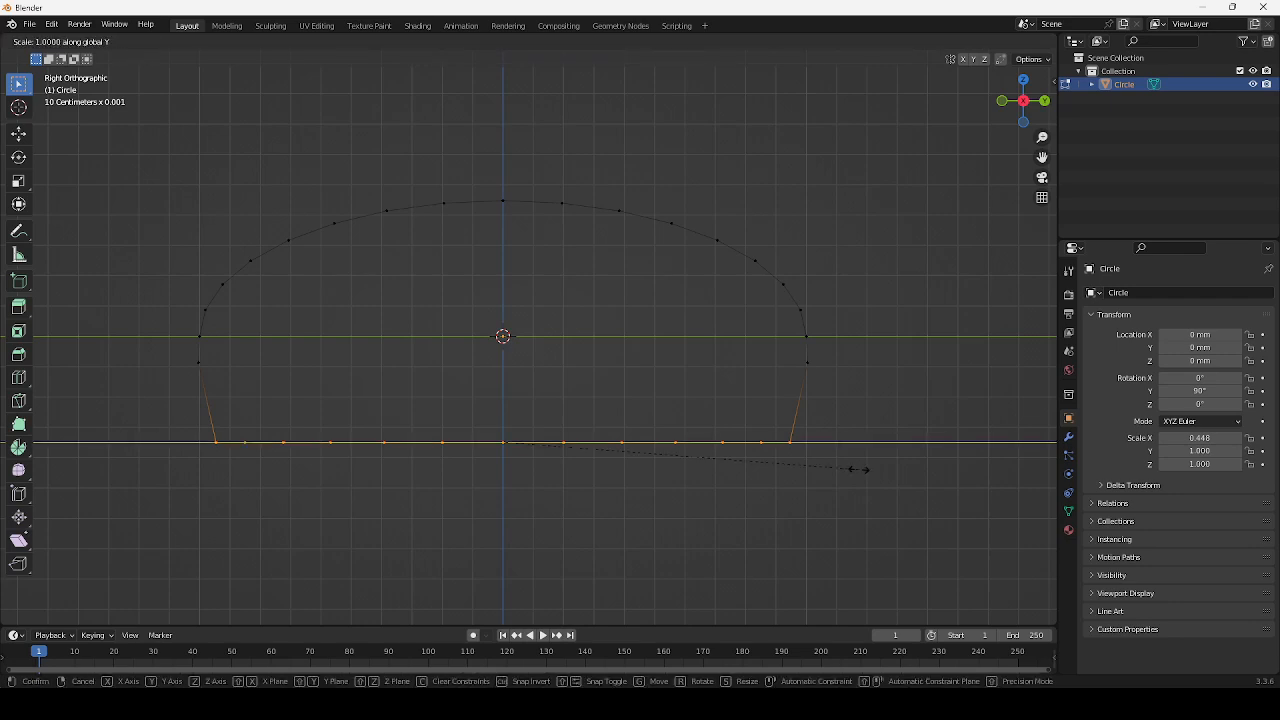
{"action": "left_click", "coordinate": [878, 467]}
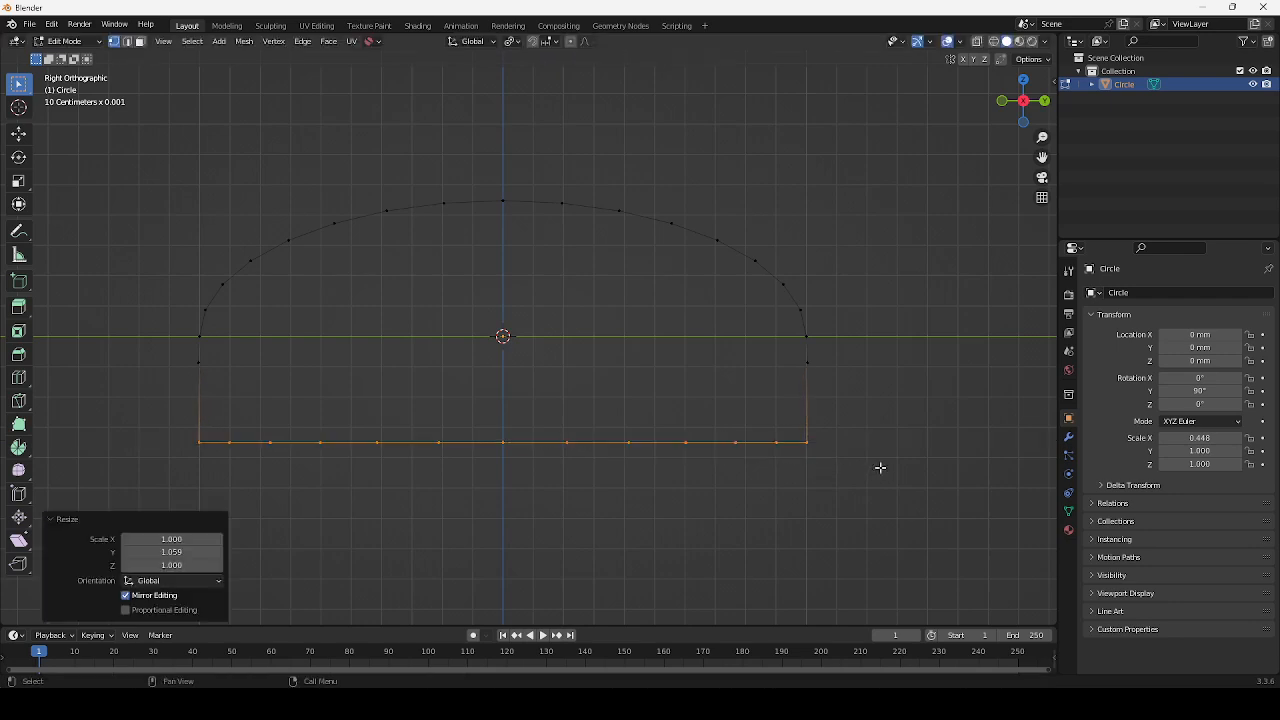
Extrude the whole profile outline about 5.66 mm along global X
{"action": "scroll", "coordinate": [771, 414], "scroll_direction": "down", "scroll_amount": 2}
{"action": "middle_click_drag", "start_coordinate": [771, 414], "coordinate": [612, 418], "text": "shift"}
{"action": "left_click", "coordinate": [690, 414]}
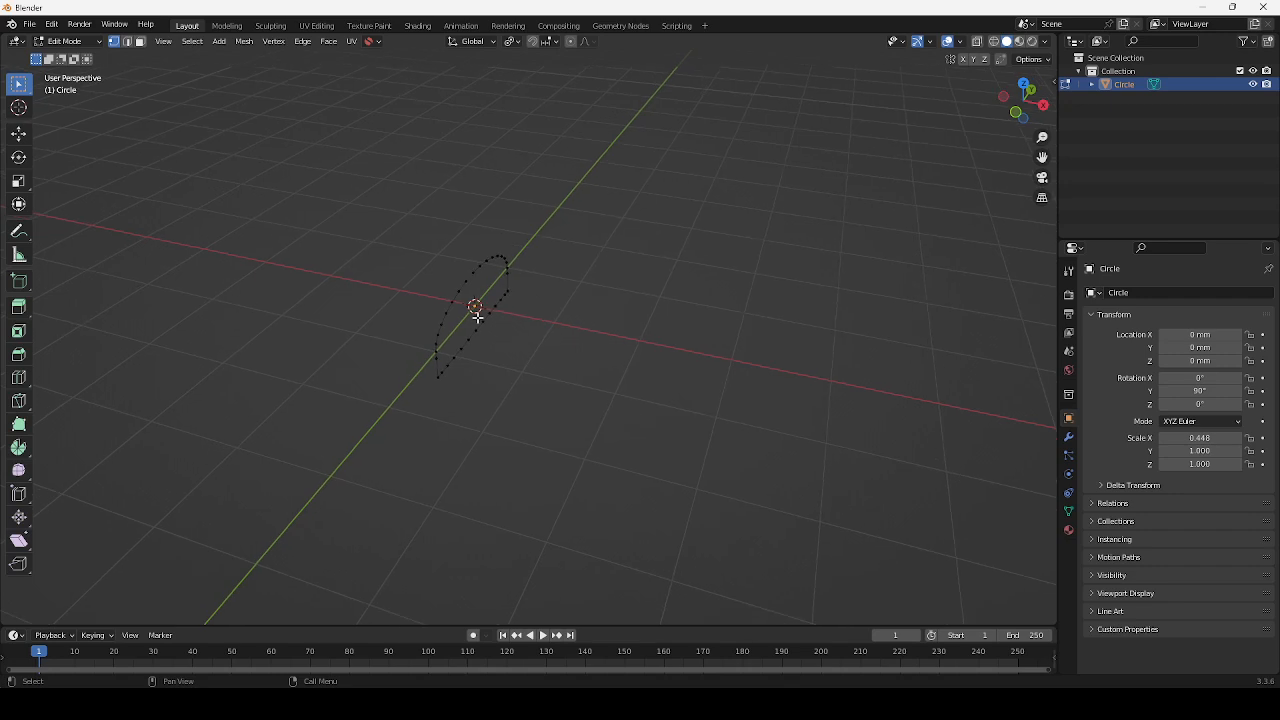
{"action": "key", "text": "a"}
{"action": "key", "text": "e"}
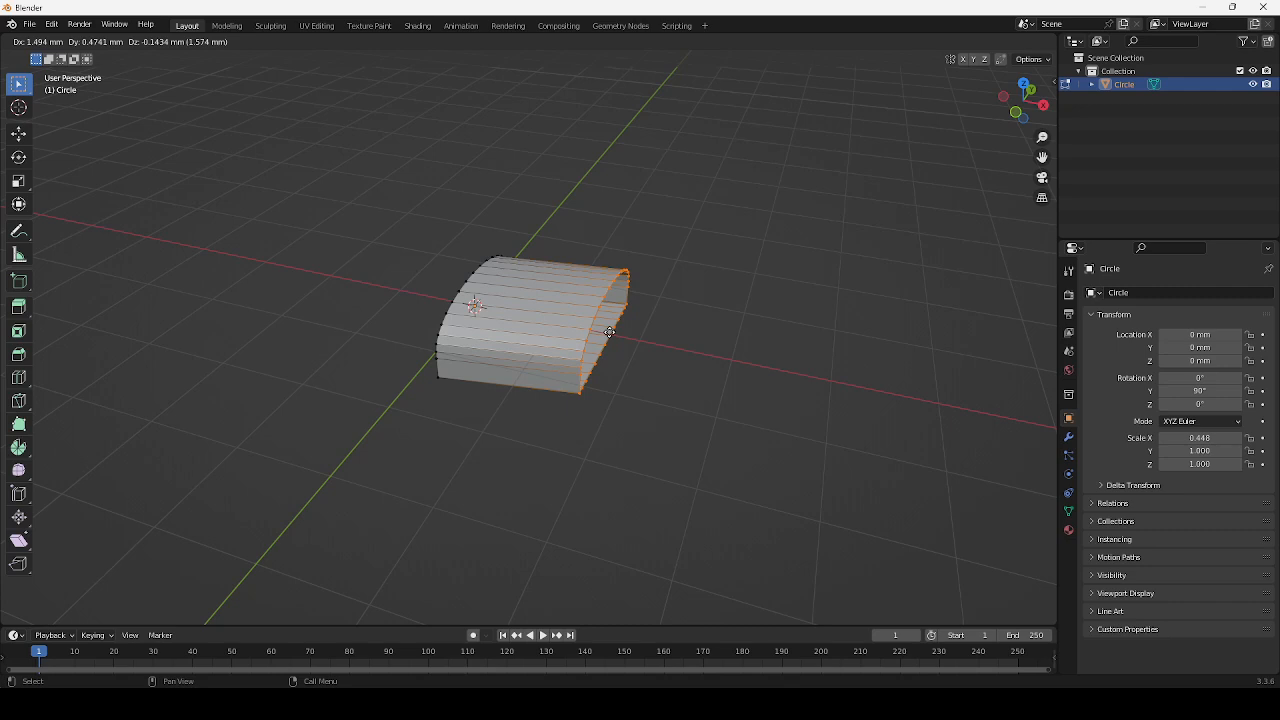
{"action": "key", "text": "x"}
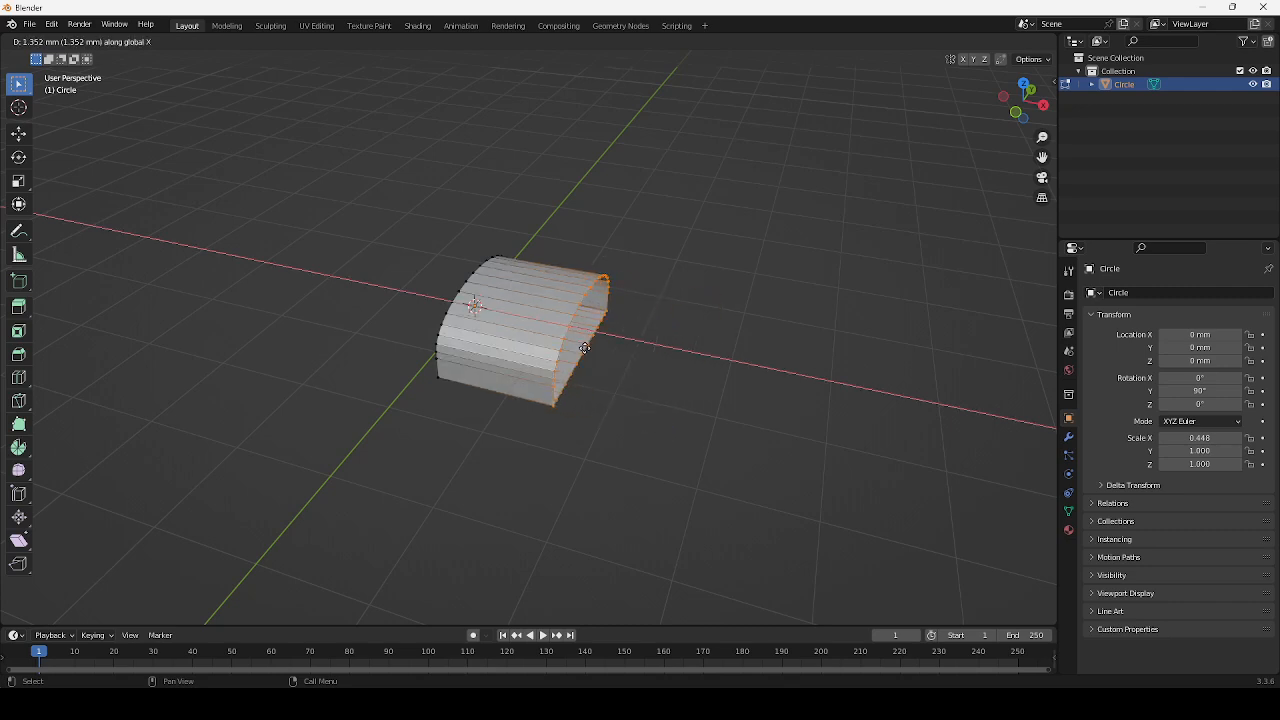
{"action": "left_click", "coordinate": [900, 385]}
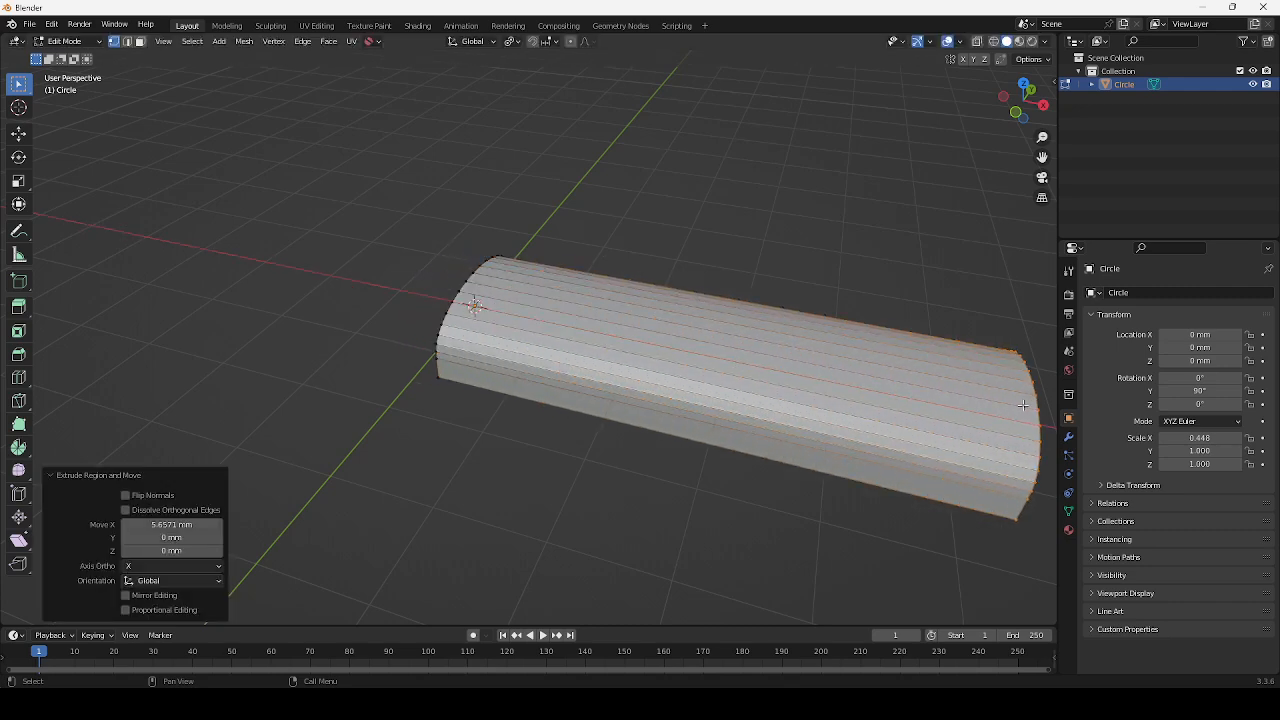
{"action": "middle_click_drag", "start_coordinate": [900, 385], "coordinate": [887, 358], "text": "shift"}
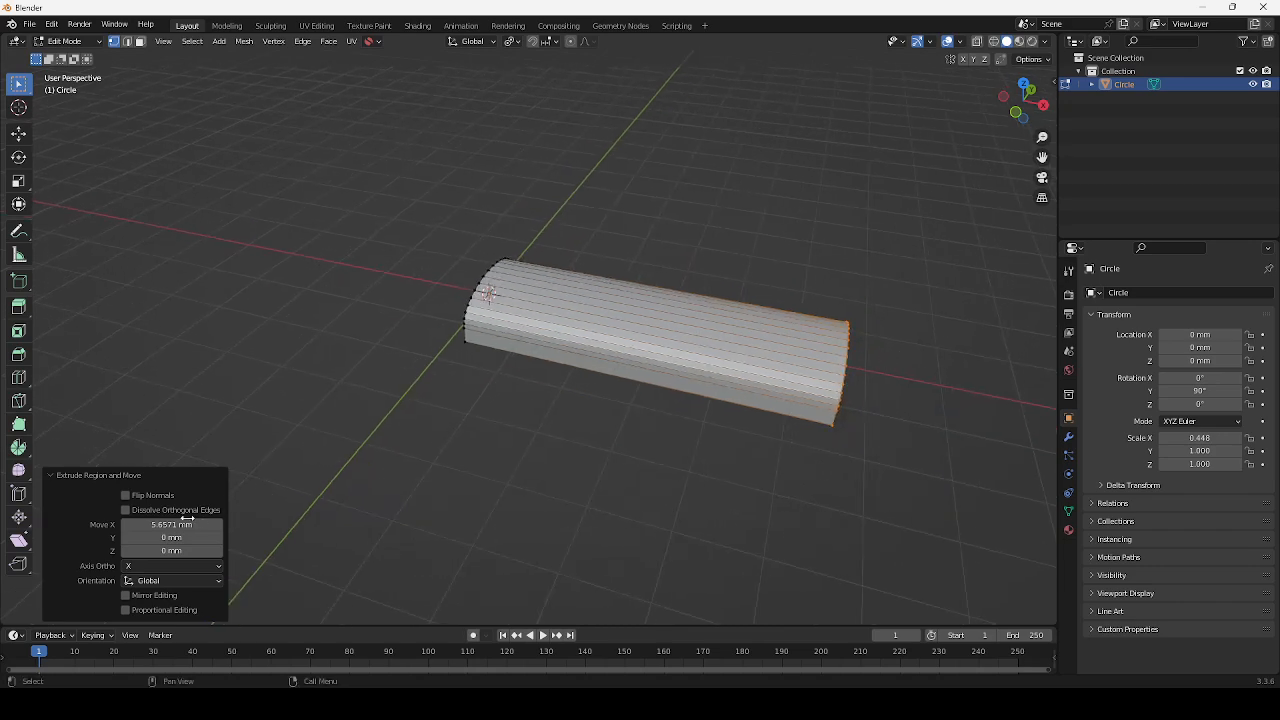
Set the profile extrusion's X distance to 10 mm with mirror editing enabled and proportional editing disabled
{"action": "mouse_move", "coordinate": [207, 525]}
{"action": "left_mouse_down"}
{"action": "mouse_move", "coordinate": [236, 525]}
{"action": "mouse_move", "coordinate": [206, 524]}
{"action": "left_mouse_up"}
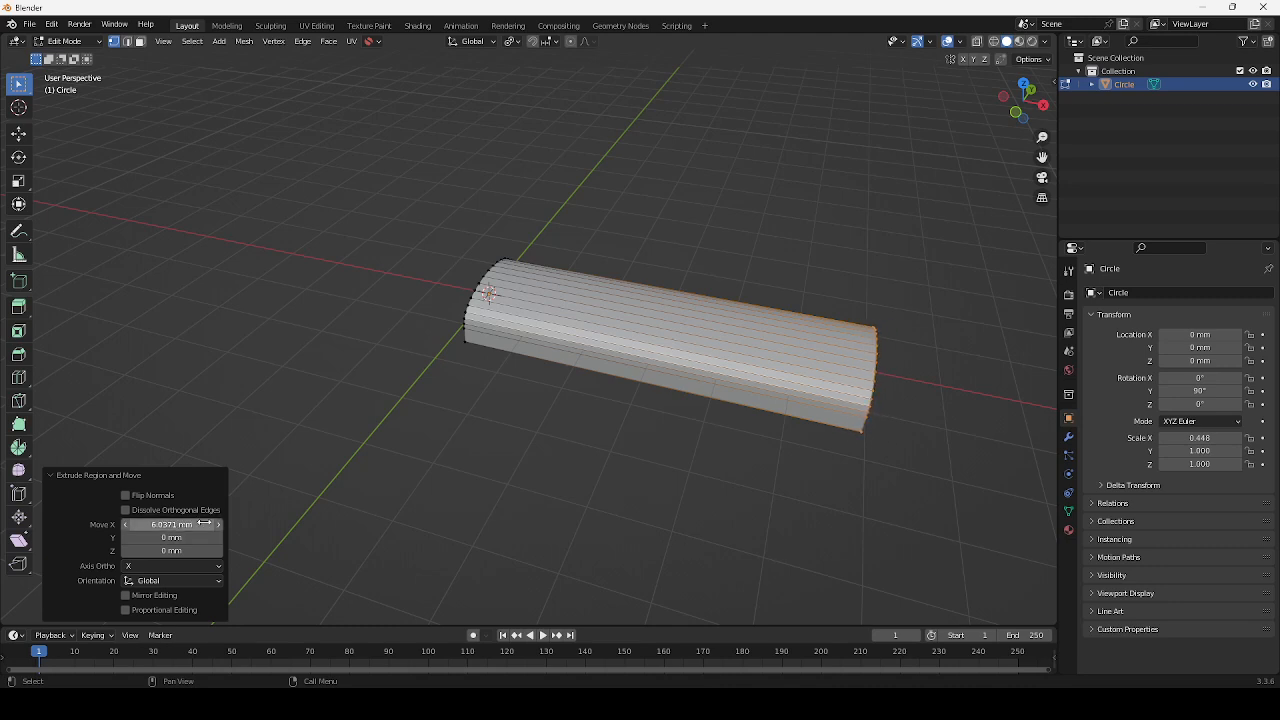
{"action": "left_click", "coordinate": [147, 497]}
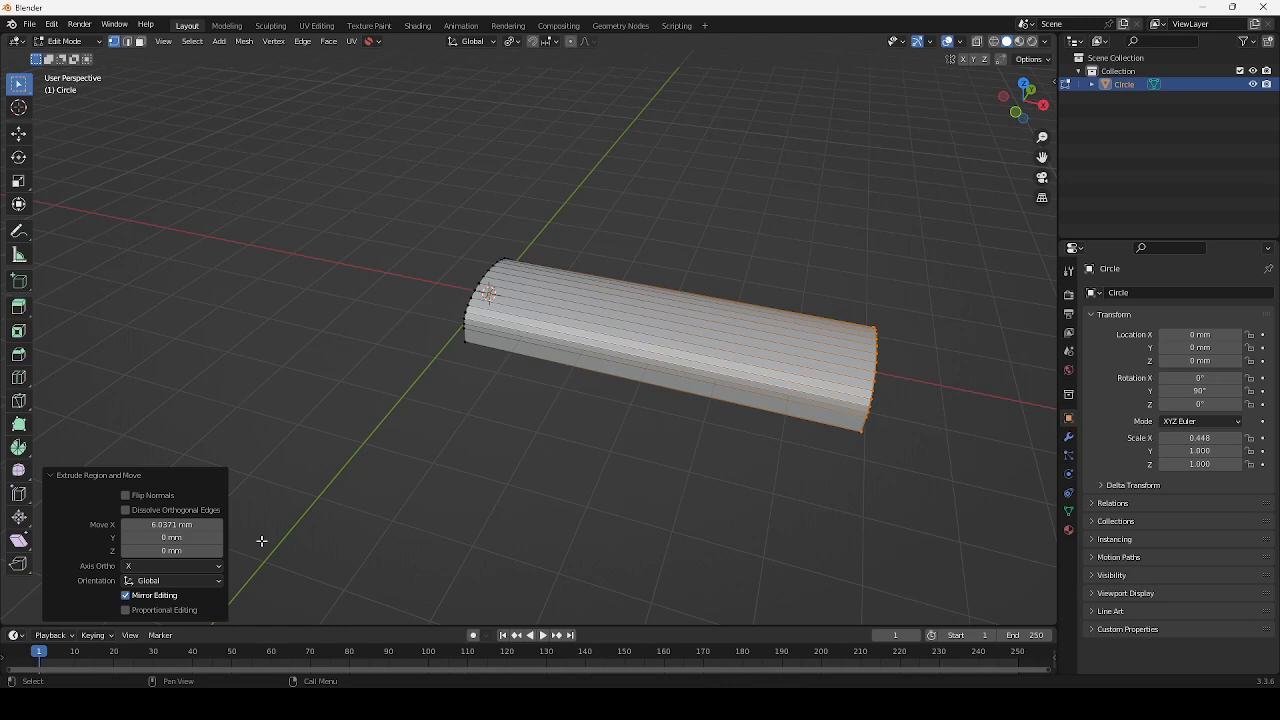
{"action": "left_click", "coordinate": [155, 611]}
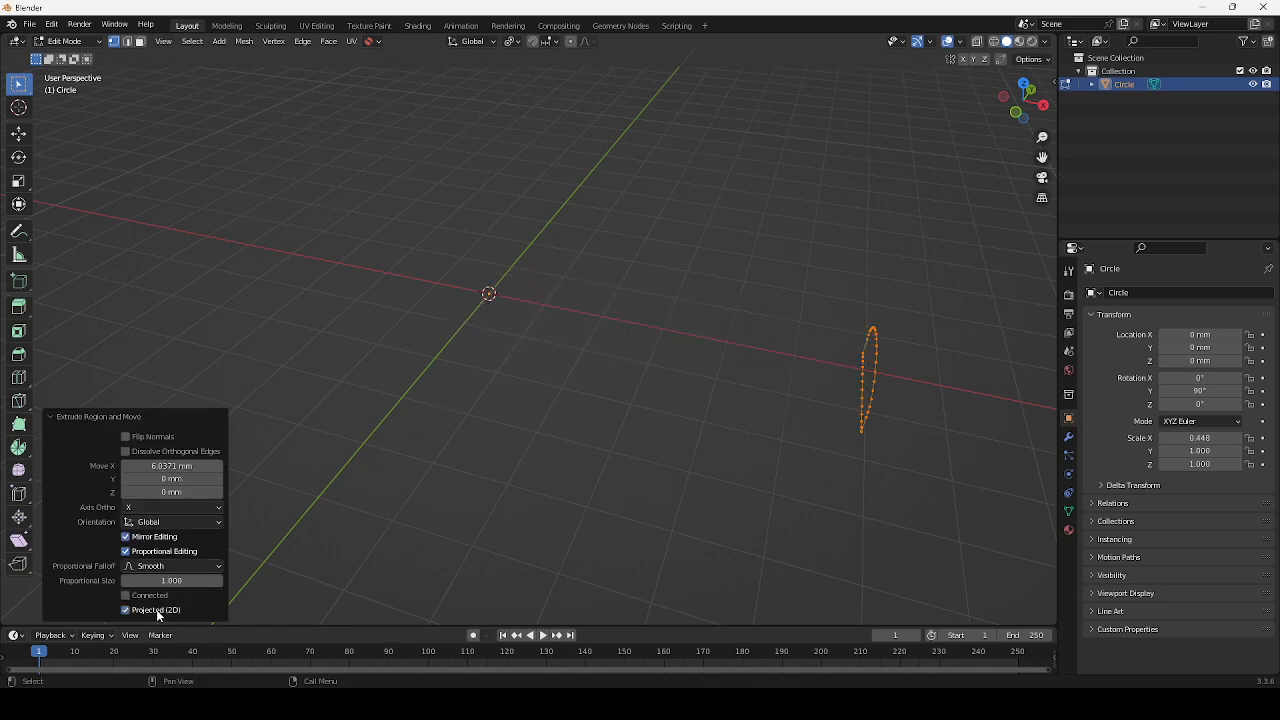
{"action": "left_click", "coordinate": [147, 551]}
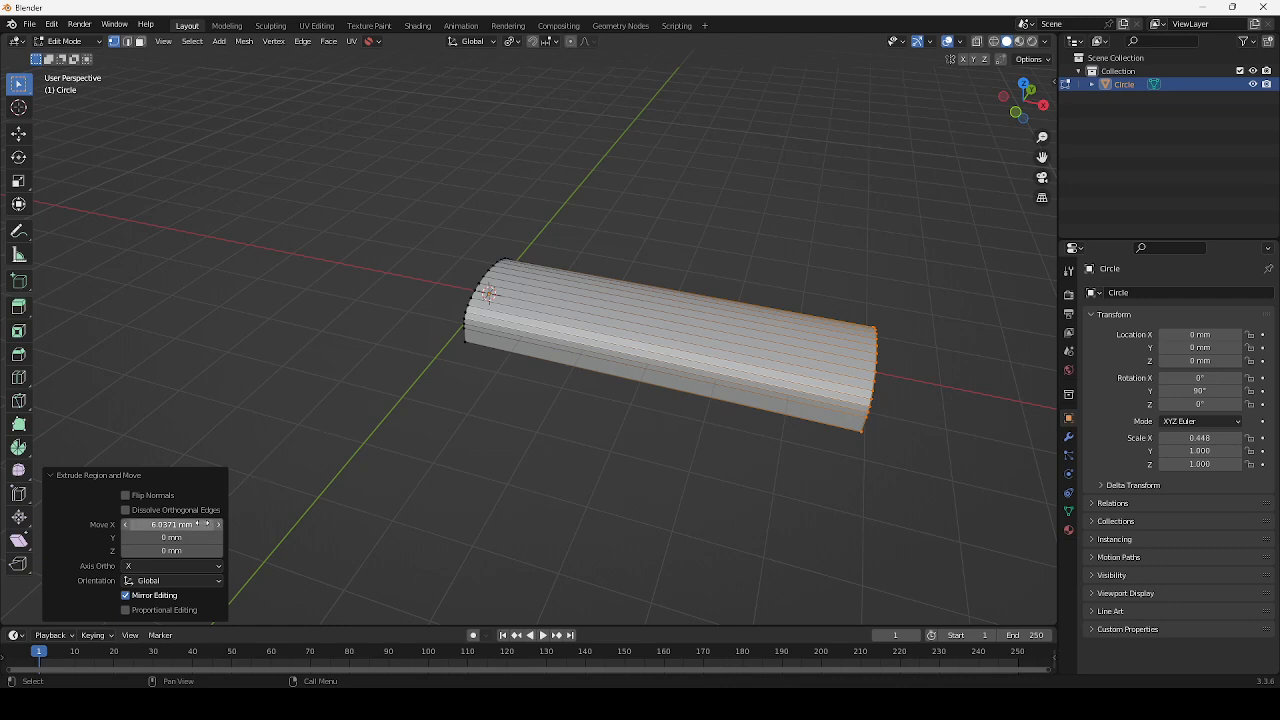
{"action": "left_click_drag", "start_coordinate": [199, 524], "coordinate": [420, 524]}
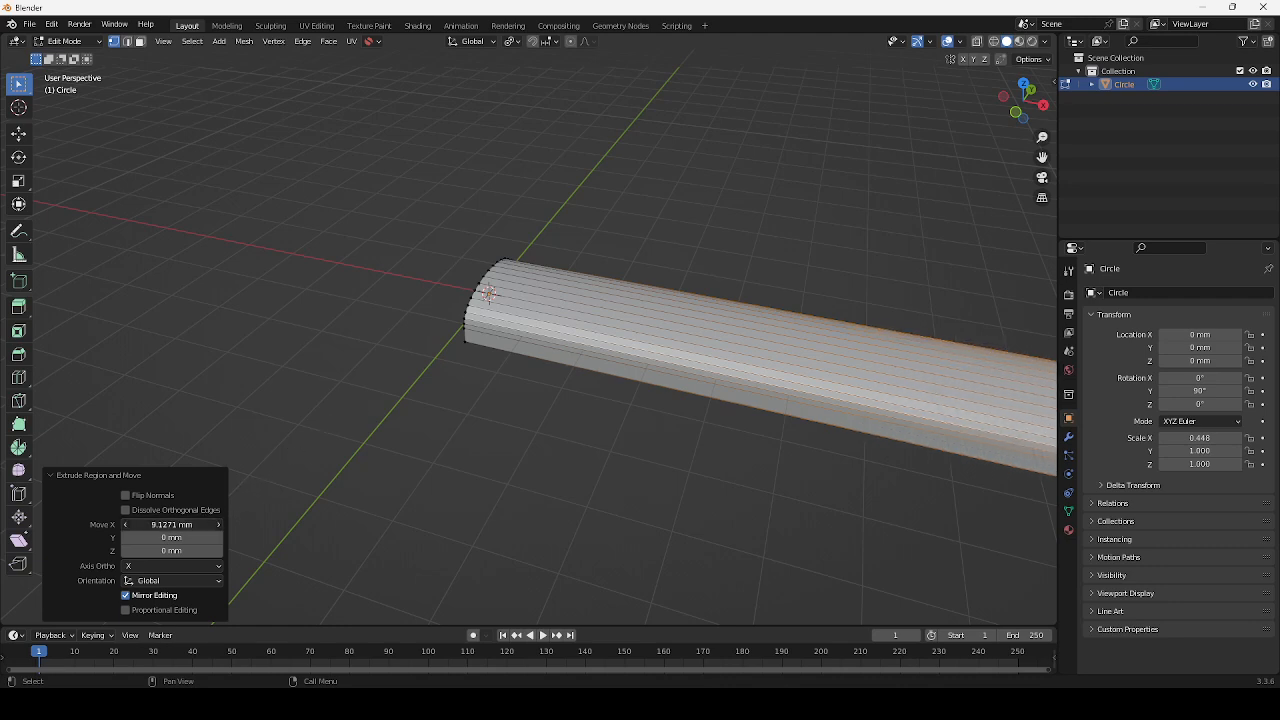
{"action": "left_click", "coordinate": [146, 524]}
{"action": "type", "text": "10"}
{"action": "key", "text": "Return"}
{"action": "left_click", "coordinate": [391, 452]}
Try to extrude the open end profile at the origin by -10 mm along global X
{"action": "scroll", "coordinate": [400, 451], "scroll_direction": "down", "scroll_amount": 6}
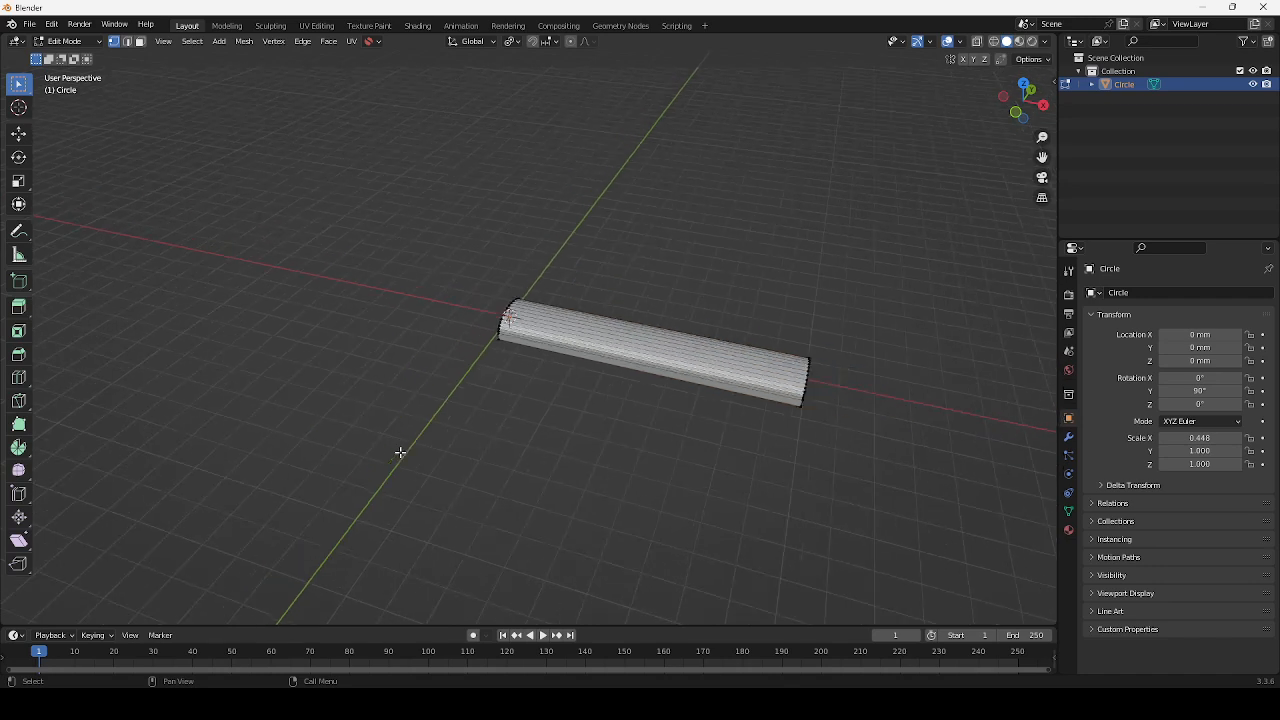
{"action": "middle_click_drag", "start_coordinate": [370, 454], "coordinate": [314, 464], "text": "shift"}
{"action": "scroll", "coordinate": [459, 346], "scroll_direction": "up", "scroll_amount": 1}
{"action": "scroll", "coordinate": [459, 346], "scroll_direction": "up", "scroll_amount": 2}
{"action": "middle_click_drag", "start_coordinate": [400, 290], "coordinate": [471, 329], "text": "shift"}
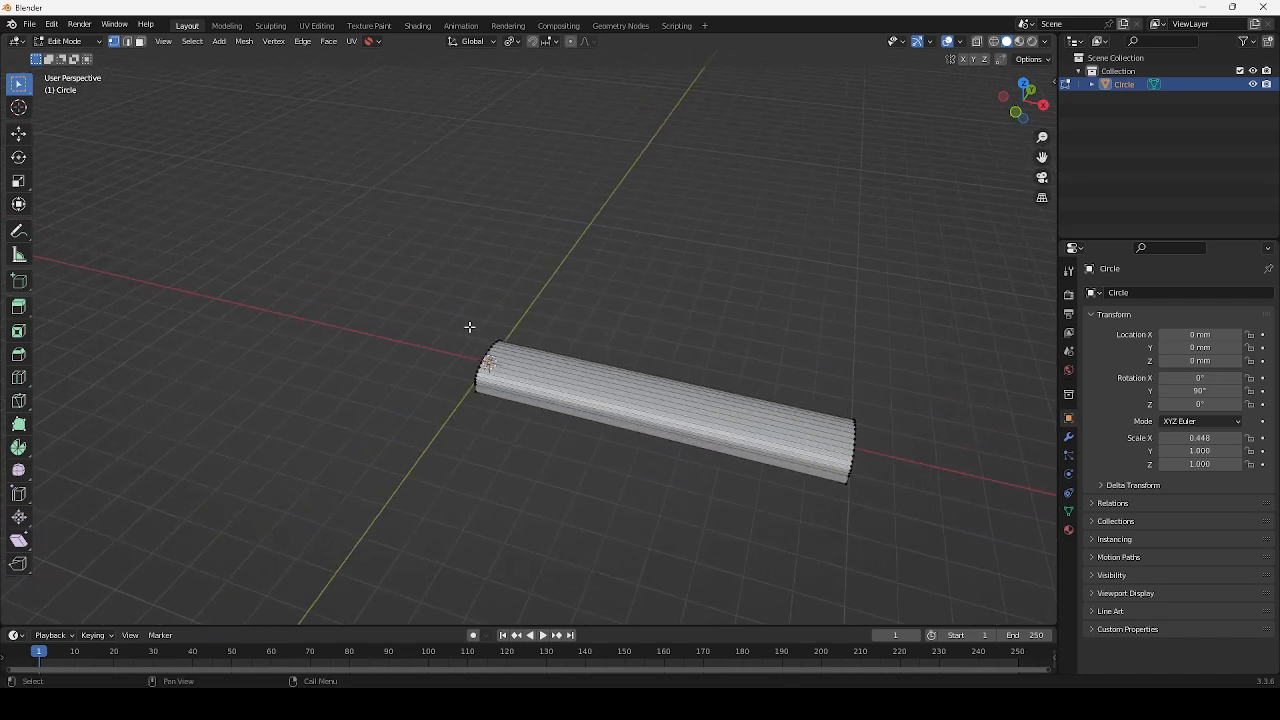
{"action": "left_click_drag", "start_coordinate": [451, 309], "coordinate": [530, 443]}
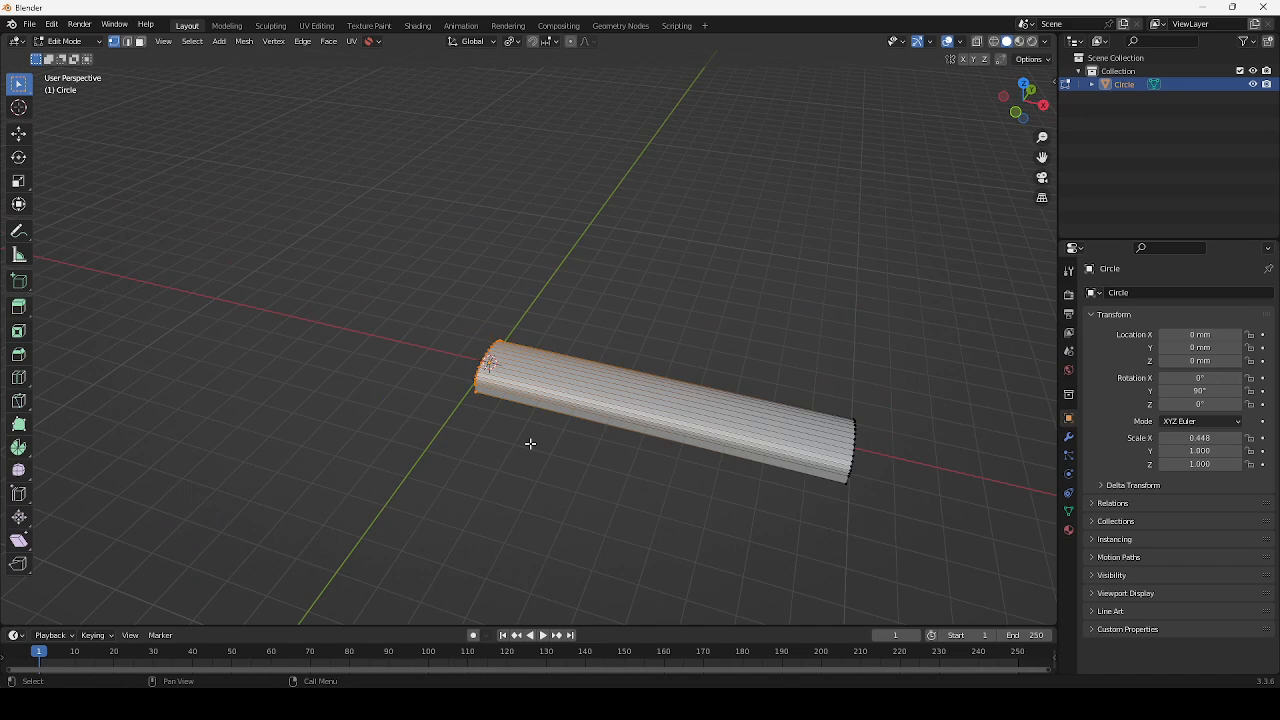
{"action": "key", "text": "e"}
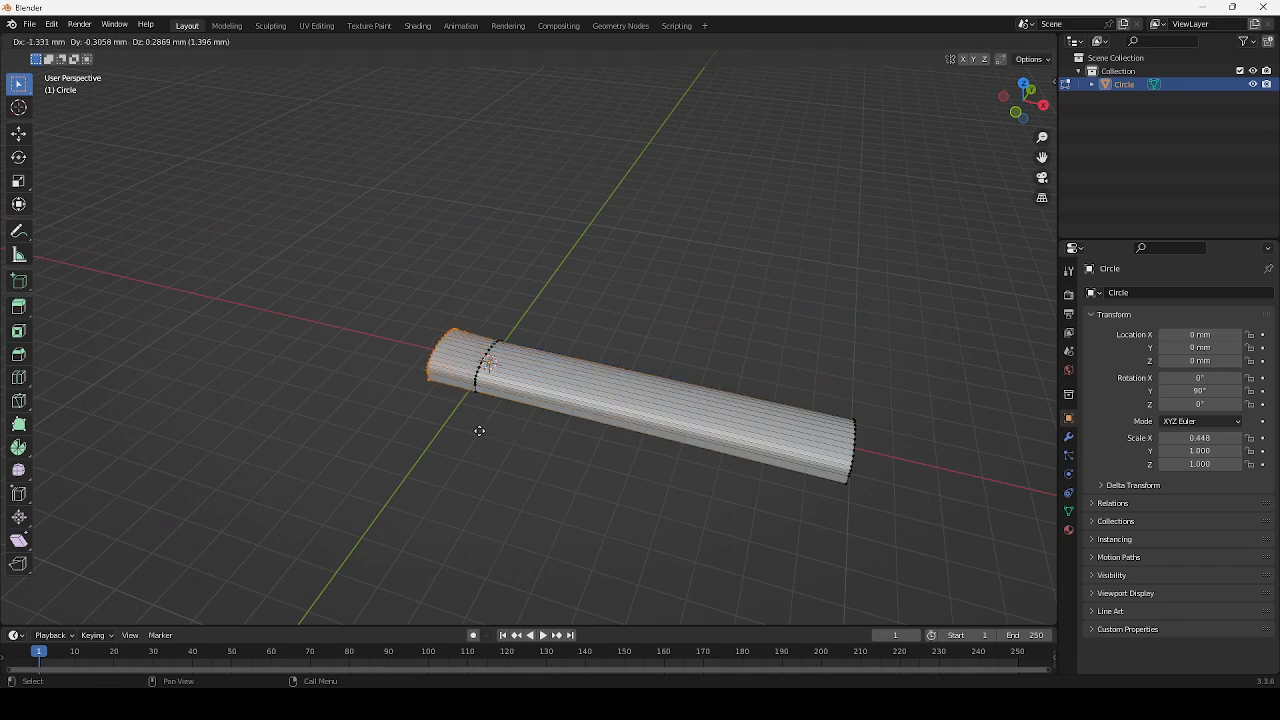
{"action": "left_click", "coordinate": [288, 395]}
{"action": "left_click", "coordinate": [180, 525]}
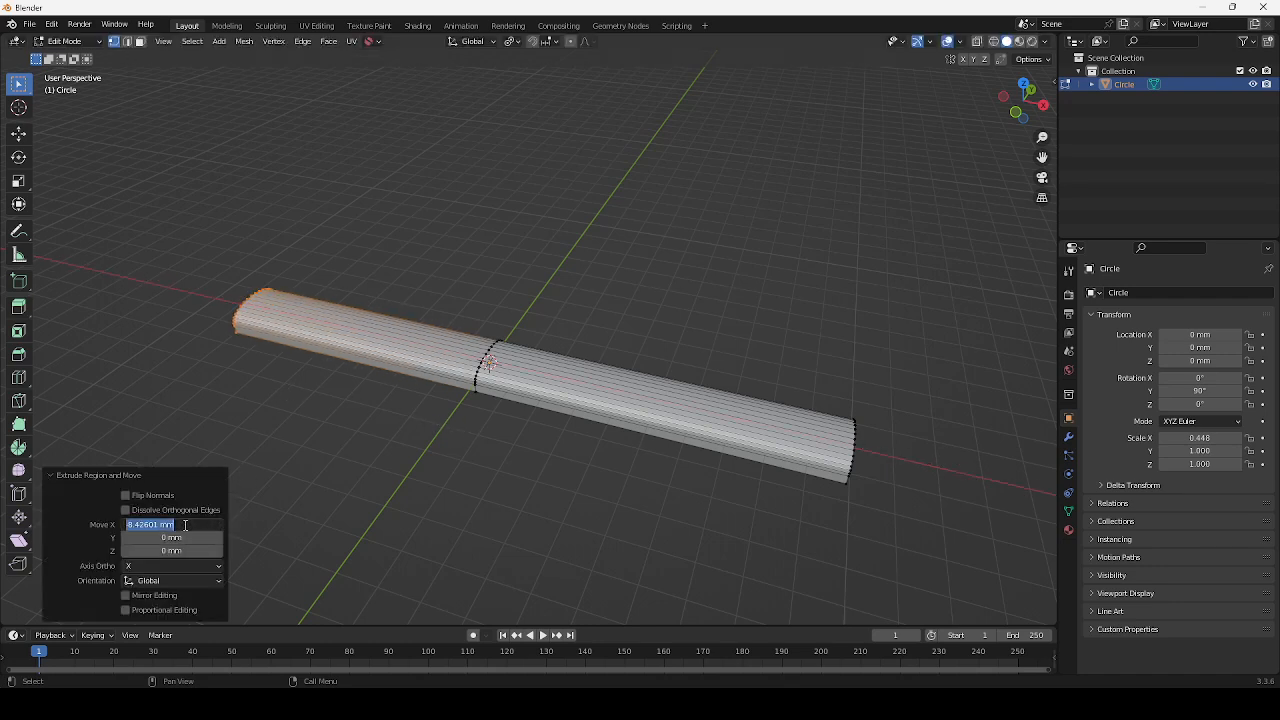
{"action": "key", "text": "BackSpace"}
{"action": "type", "text": "10"}
{"action": "key", "text": "Return"}
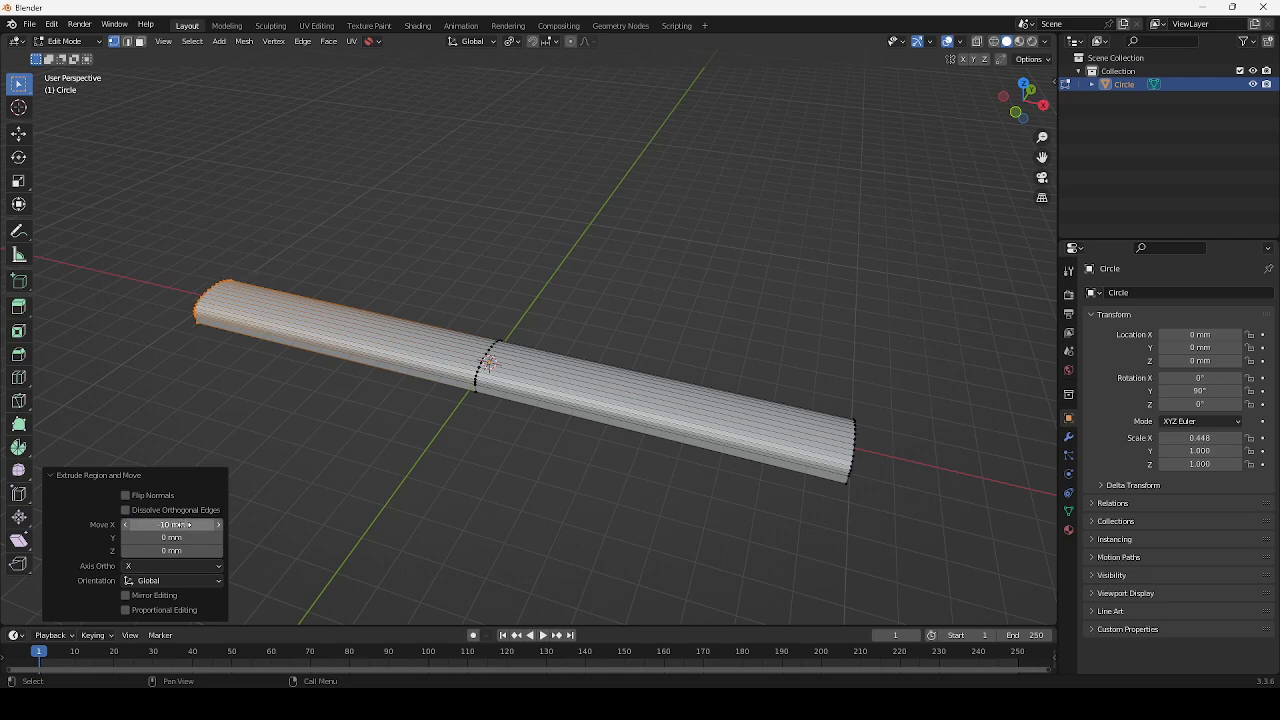
Switch to face selection and try selecting a loop of lengthwise faces on the dome
{"action": "left_click", "coordinate": [650, 322]}
{"action": "middle_click_drag", "start_coordinate": [646, 323], "coordinate": [470, 300]}
{"action": "scroll", "coordinate": [517, 406], "scroll_direction": "up", "scroll_amount": 5}
{"action": "scroll", "coordinate": [541, 389], "scroll_direction": "up", "scroll_amount": 3}
{"action": "scroll", "coordinate": [467, 284], "scroll_direction": "up", "scroll_amount": 5}
{"action": "scroll", "coordinate": [467, 284], "scroll_direction": "down", "scroll_amount": 5}
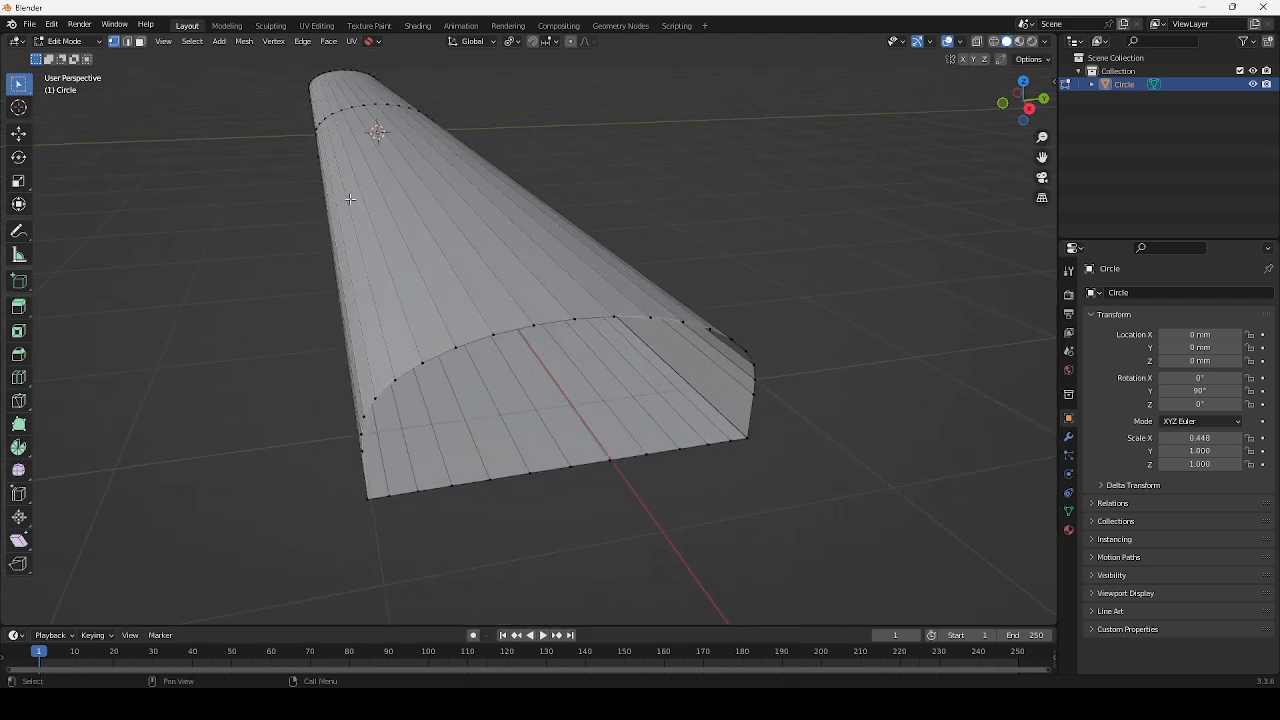
{"action": "scroll", "coordinate": [401, 221], "scroll_direction": "up", "scroll_amount": 4}
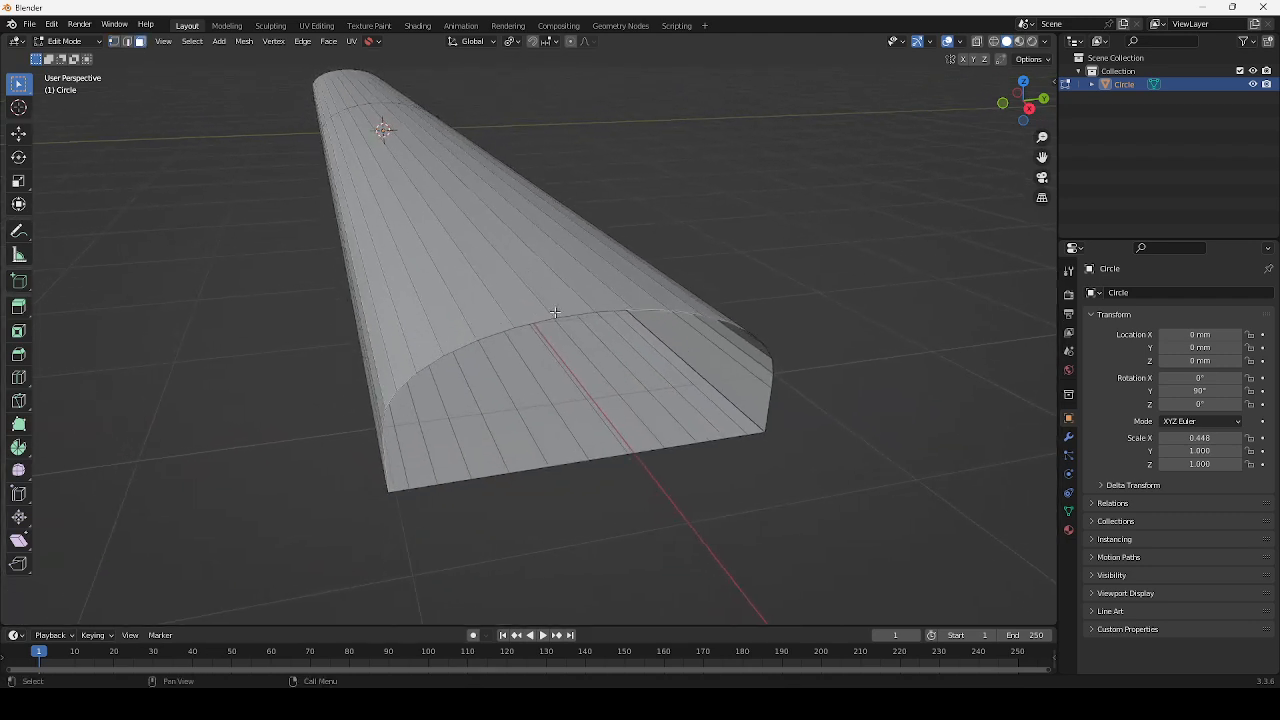
{"action": "middle_click_drag", "start_coordinate": [449, 341], "coordinate": [461, 374]}
{"action": "left_click", "coordinate": [352, 417]}
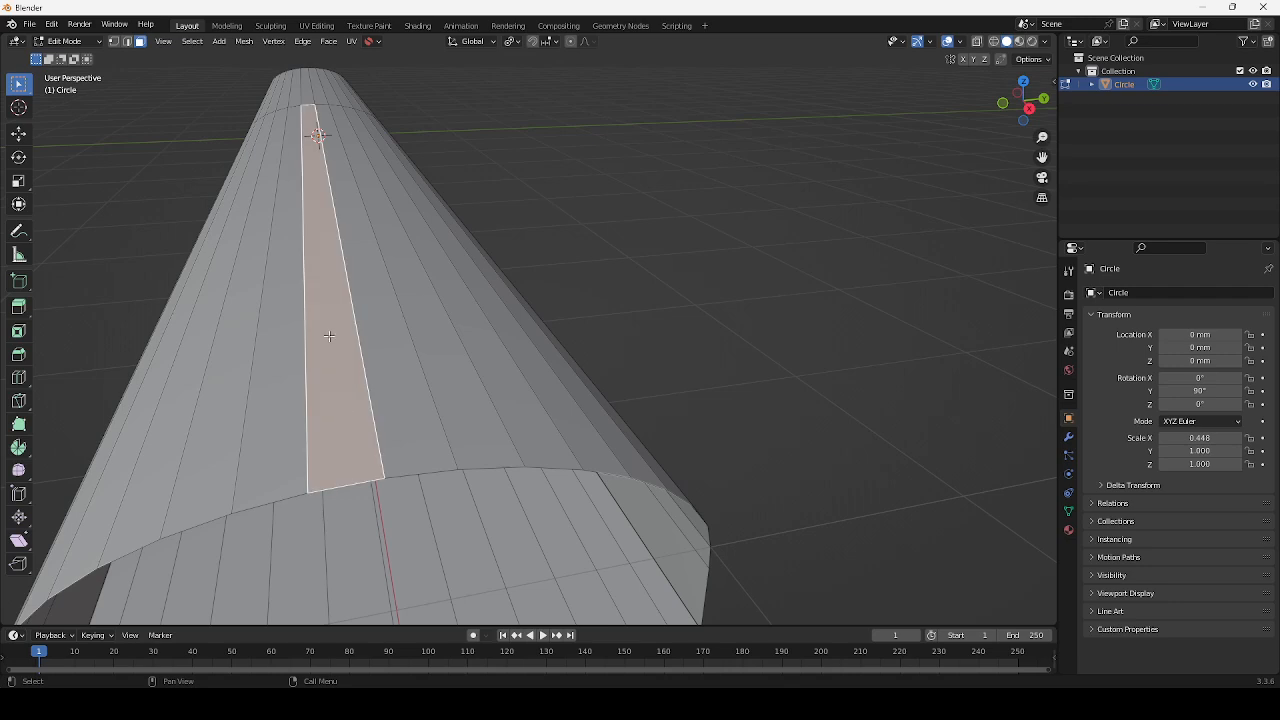
{"action": "key", "text": "ctrl+i"}
{"action": "key", "text": "alt+a"}
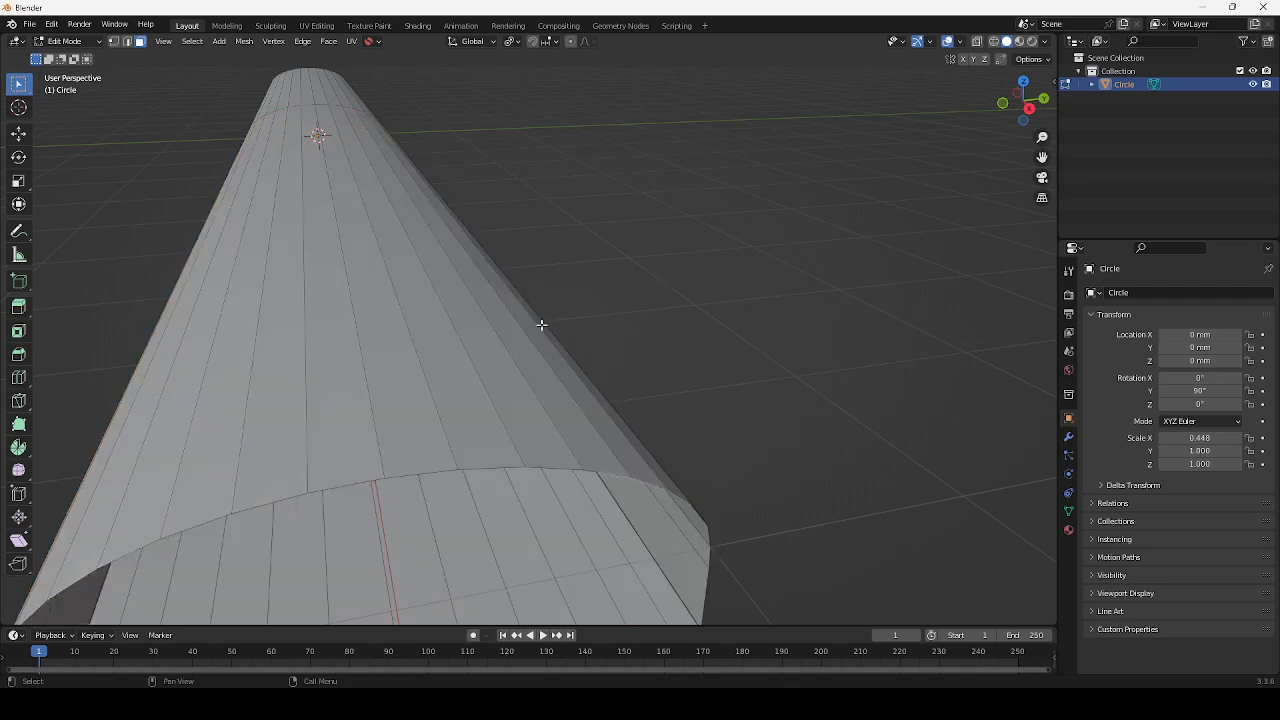
{"action": "left_click", "coordinate": [360, 382], "text": "alt"}
{"action": "key", "text": "alt+a"}
{"action": "left_click", "coordinate": [307, 93]}
{"action": "left_click", "coordinate": [323, 209], "text": "alt"}
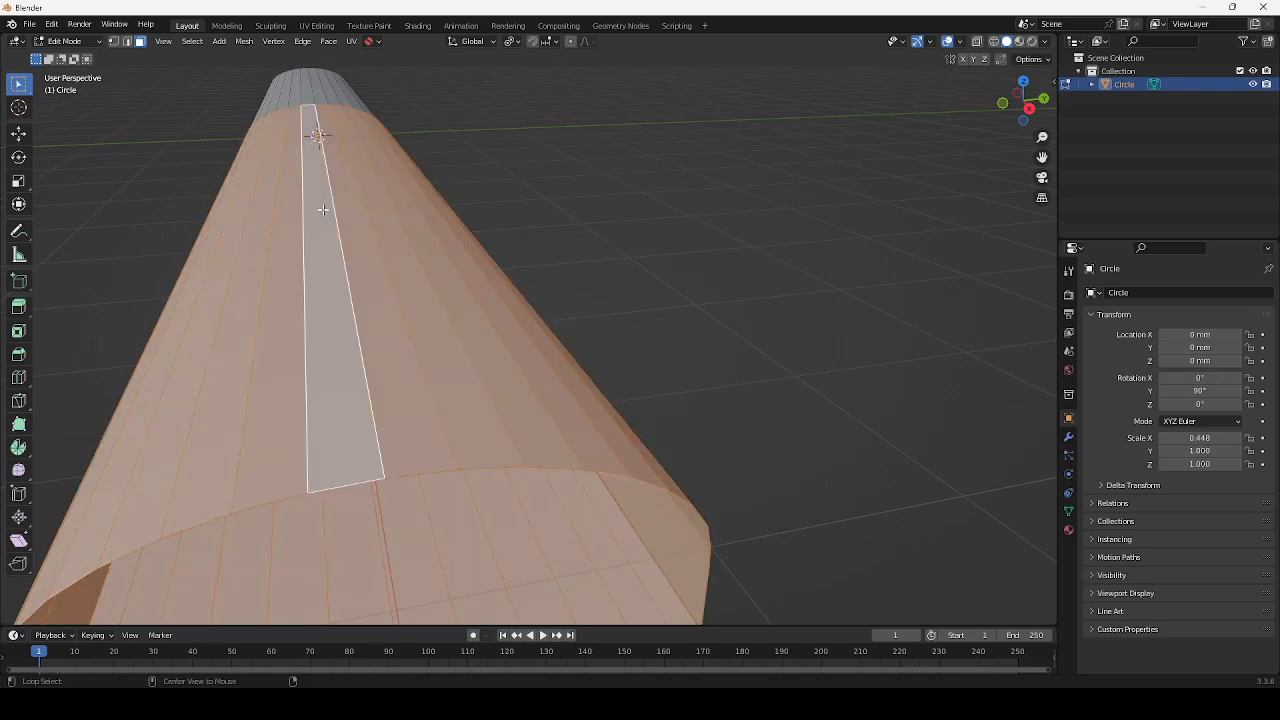
Select a strip of adjacent lengthwise faces along the dome's crest, spanning both body segments
{"action": "left_click", "coordinate": [323, 209]}
{"action": "left_click", "coordinate": [307, 93], "text": "ctrl"}
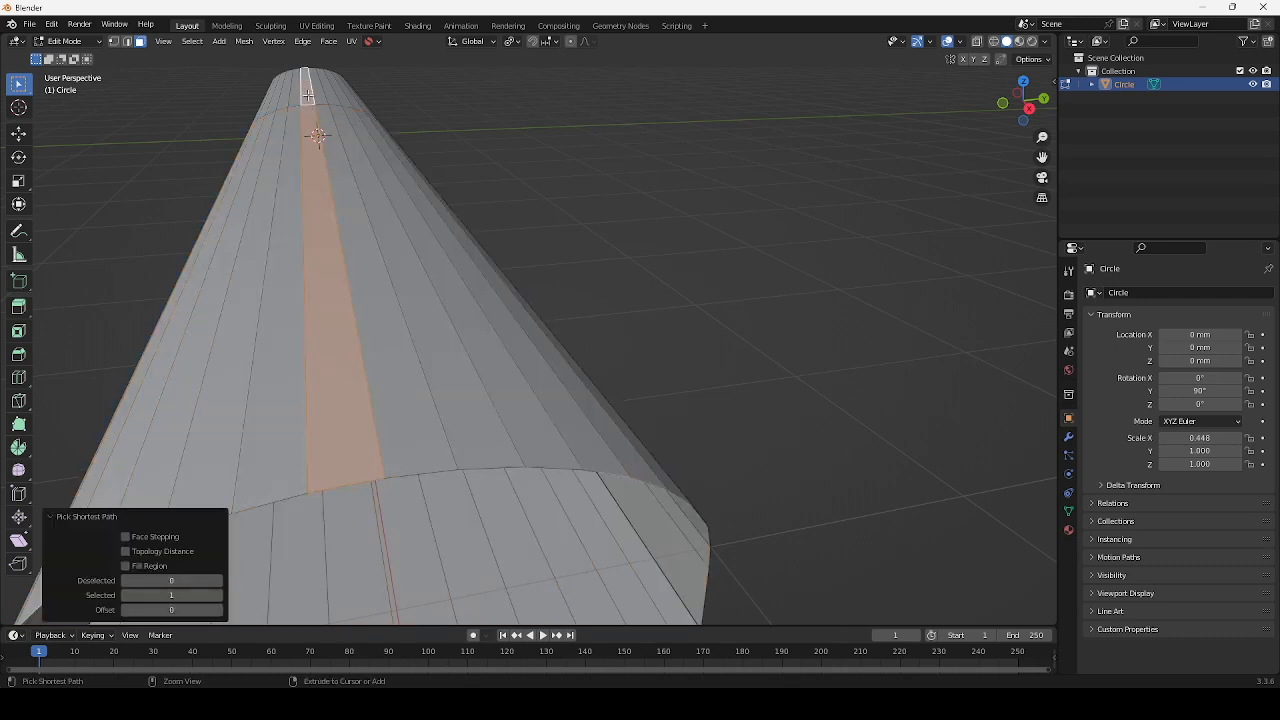
{"action": "left_click", "coordinate": [360, 260], "text": "ctrl"}
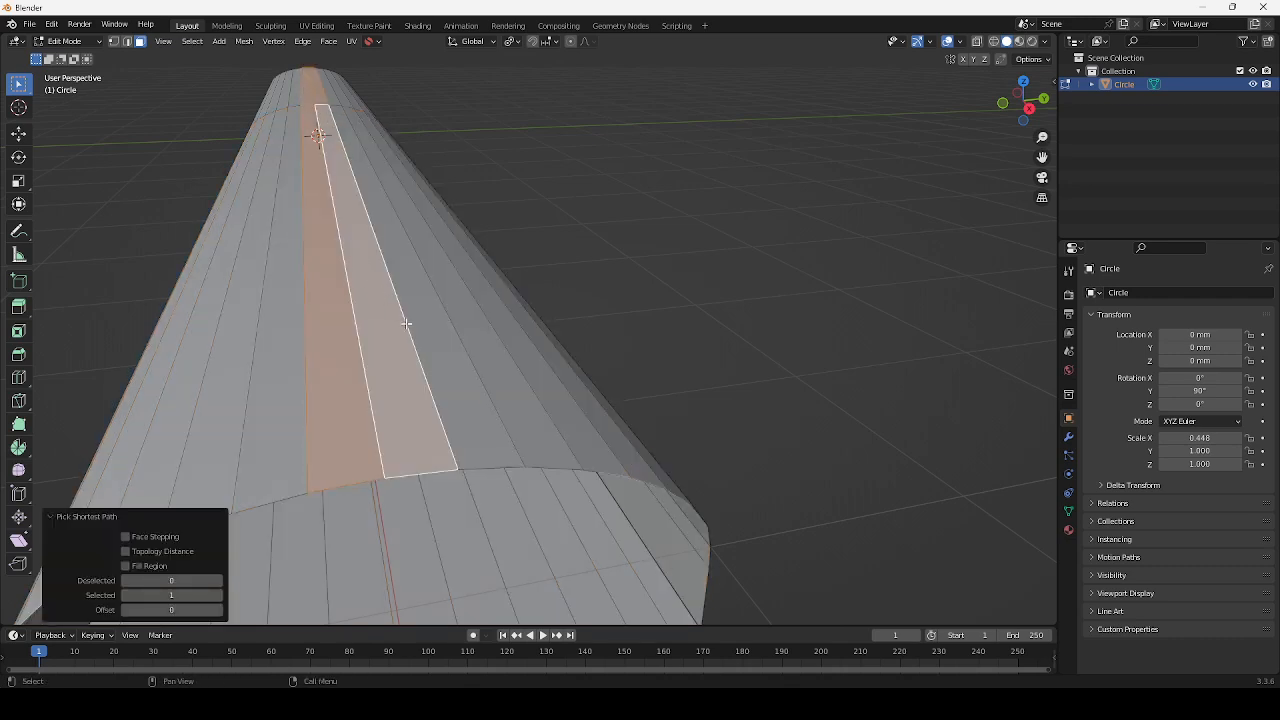
{"action": "middle_click_drag", "start_coordinate": [404, 319], "coordinate": [436, 386]}
{"action": "left_click", "coordinate": [347, 164], "text": "ctrl"}
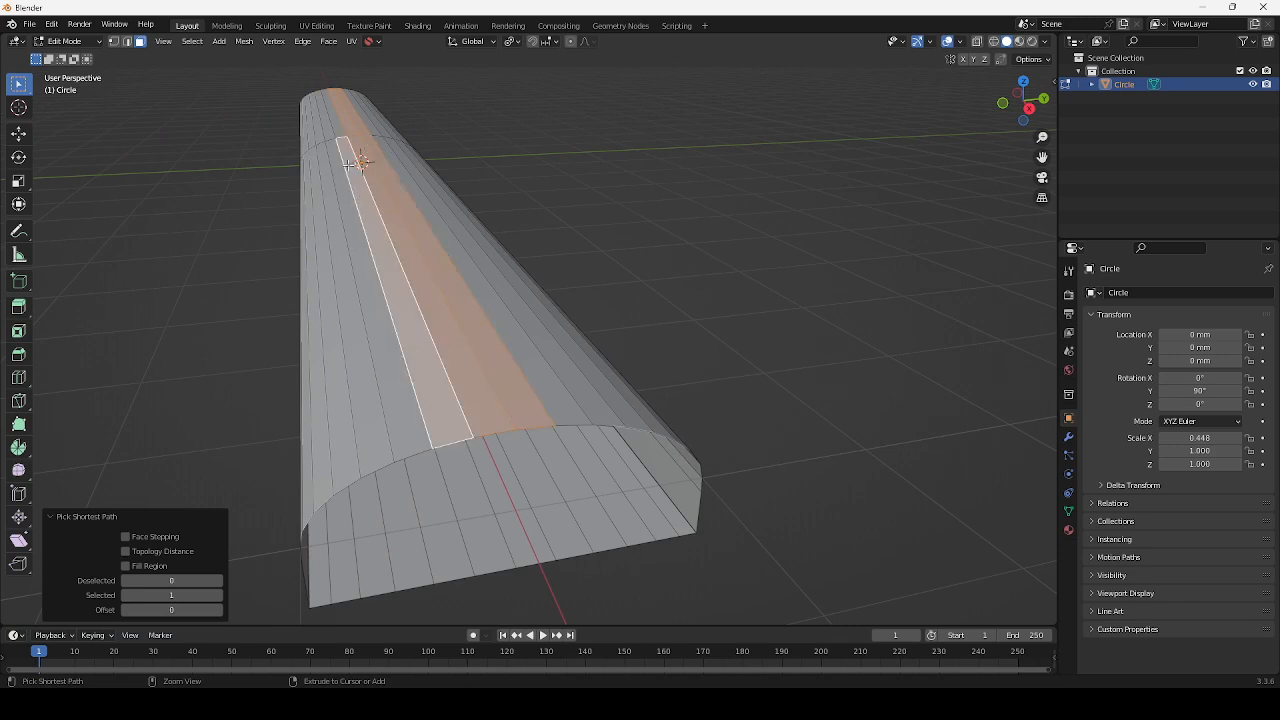
{"action": "left_click", "coordinate": [337, 128], "text": "ctrl"}
{"action": "scroll", "coordinate": [418, 226], "scroll_direction": "down", "scroll_amount": 4}
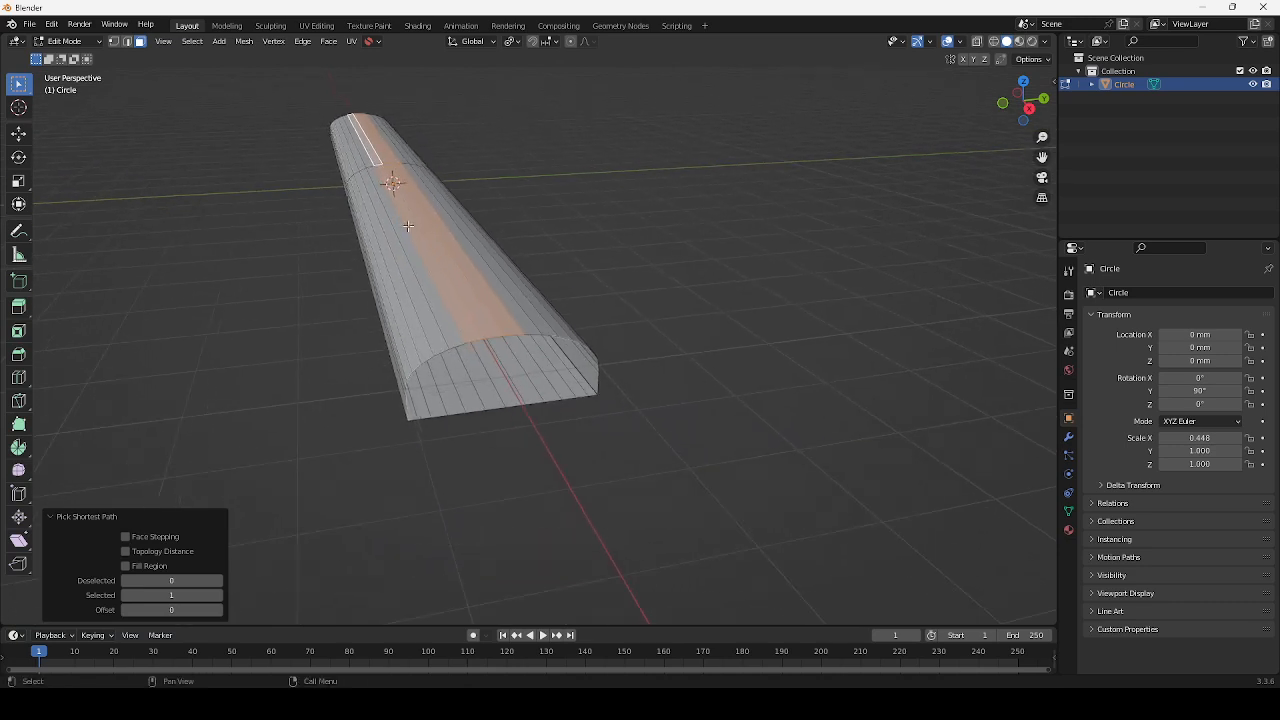
Try extruding the crest strip about 0.15 mm inward and scaling it uniformly to about 0.968
{"action": "middle_click_drag", "start_coordinate": [500, 320], "coordinate": [526, 313]}
{"action": "scroll", "coordinate": [667, 523], "scroll_direction": "up", "scroll_amount": 1}
{"action": "scroll", "coordinate": [668, 512], "scroll_direction": "down", "scroll_amount": 1}
{"action": "scroll", "coordinate": [517, 311], "scroll_direction": "up", "scroll_amount": 2}
{"action": "middle_click_drag", "start_coordinate": [453, 310], "coordinate": [436, 297]}
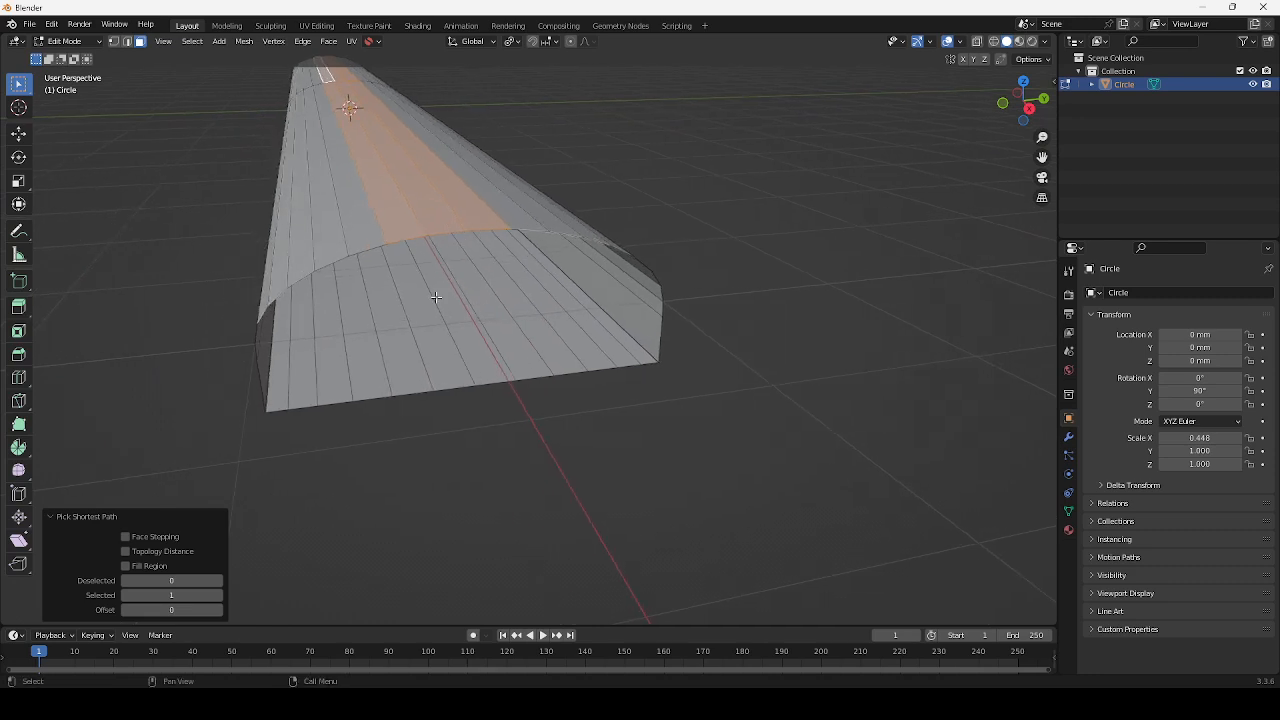
{"action": "key", "text": "e"}
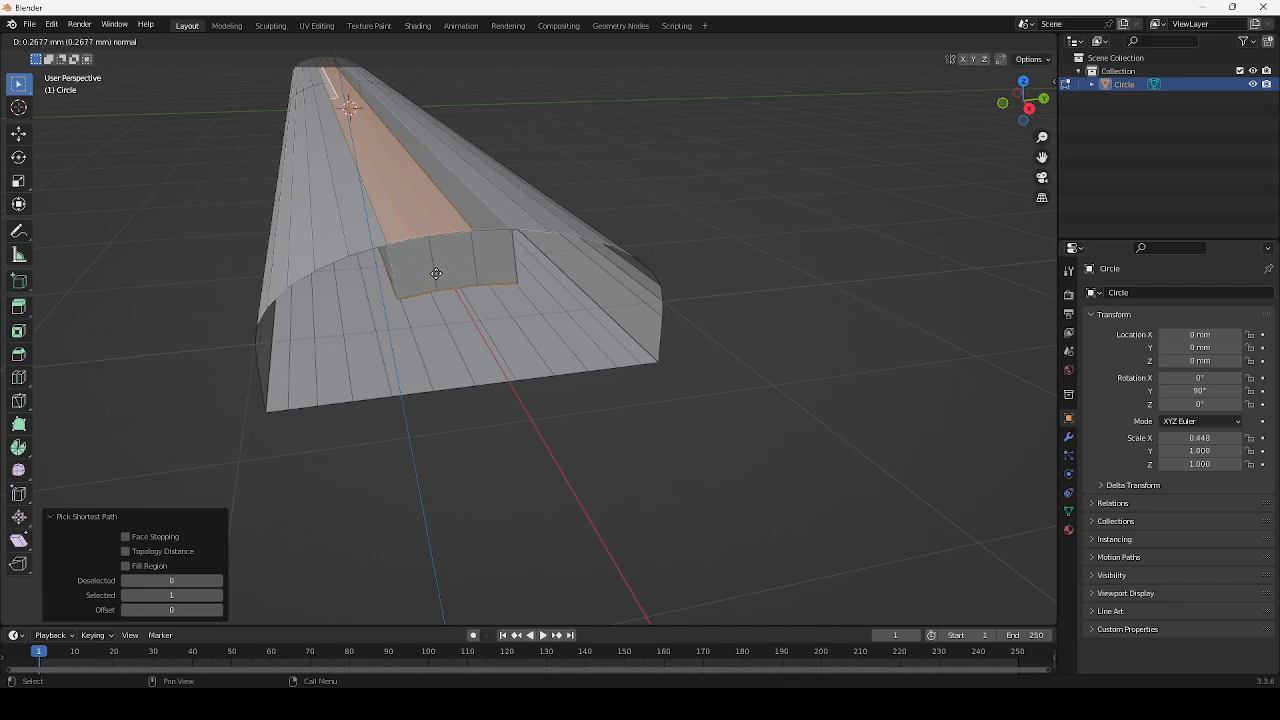
{"action": "left_click", "coordinate": [437, 268]}
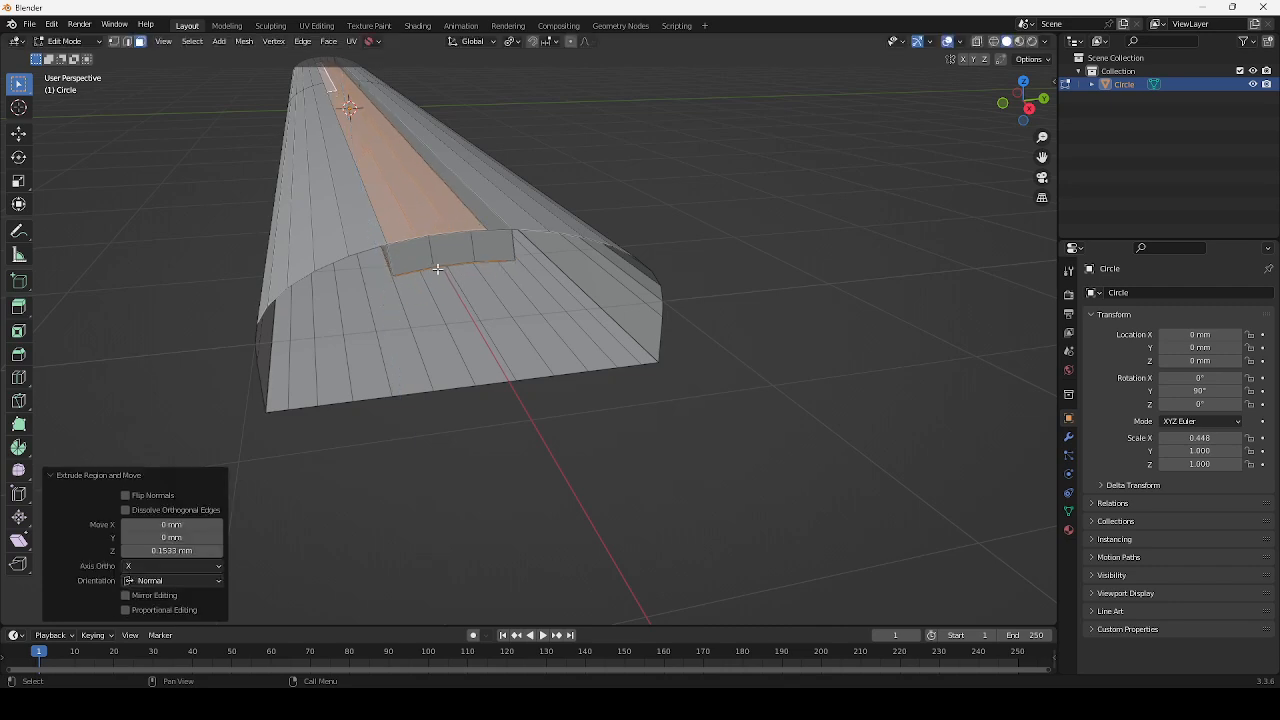
{"action": "key", "text": "s"}
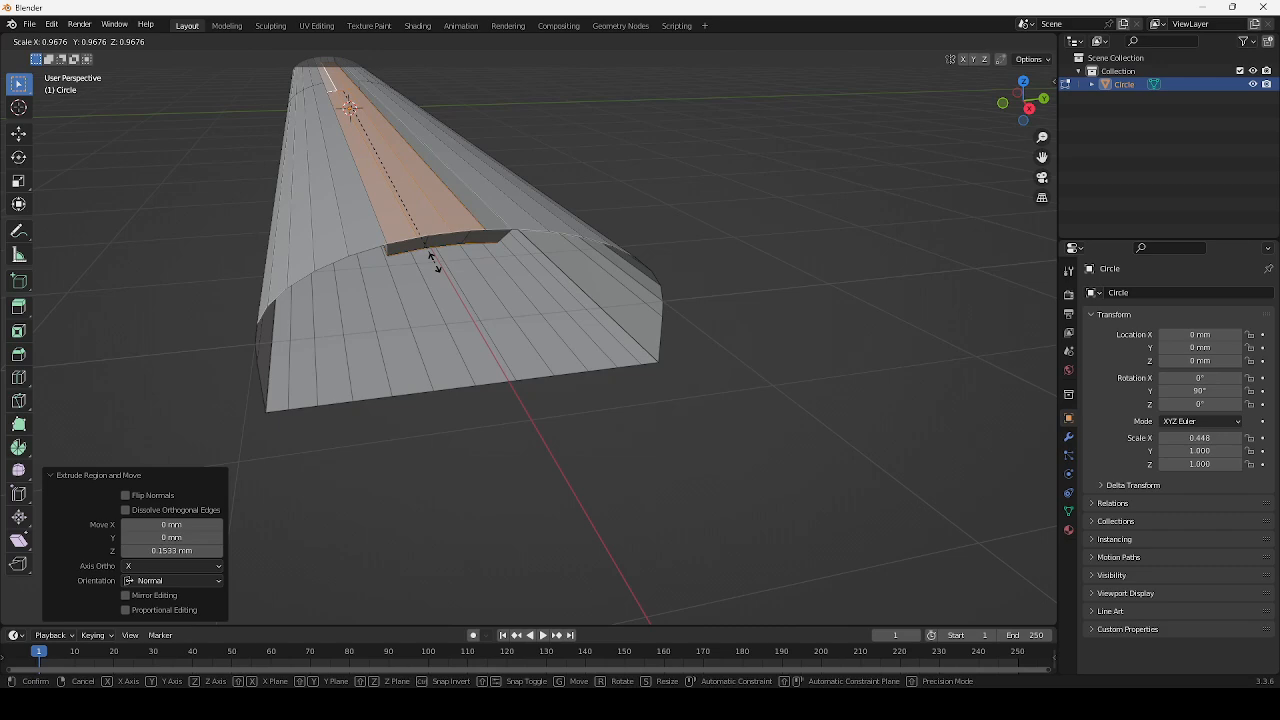
{"action": "left_click", "coordinate": [435, 262]}
Undo the crest strip edits and the second body segment, back to before the extrusion at the origin end
{"action": "middle_click_drag", "start_coordinate": [435, 262], "coordinate": [372, 315]}
{"action": "middle_click_drag", "start_coordinate": [218, 310], "coordinate": [320, 199]}
{"action": "middle_click_drag", "start_coordinate": [352, 275], "coordinate": [547, 438]}
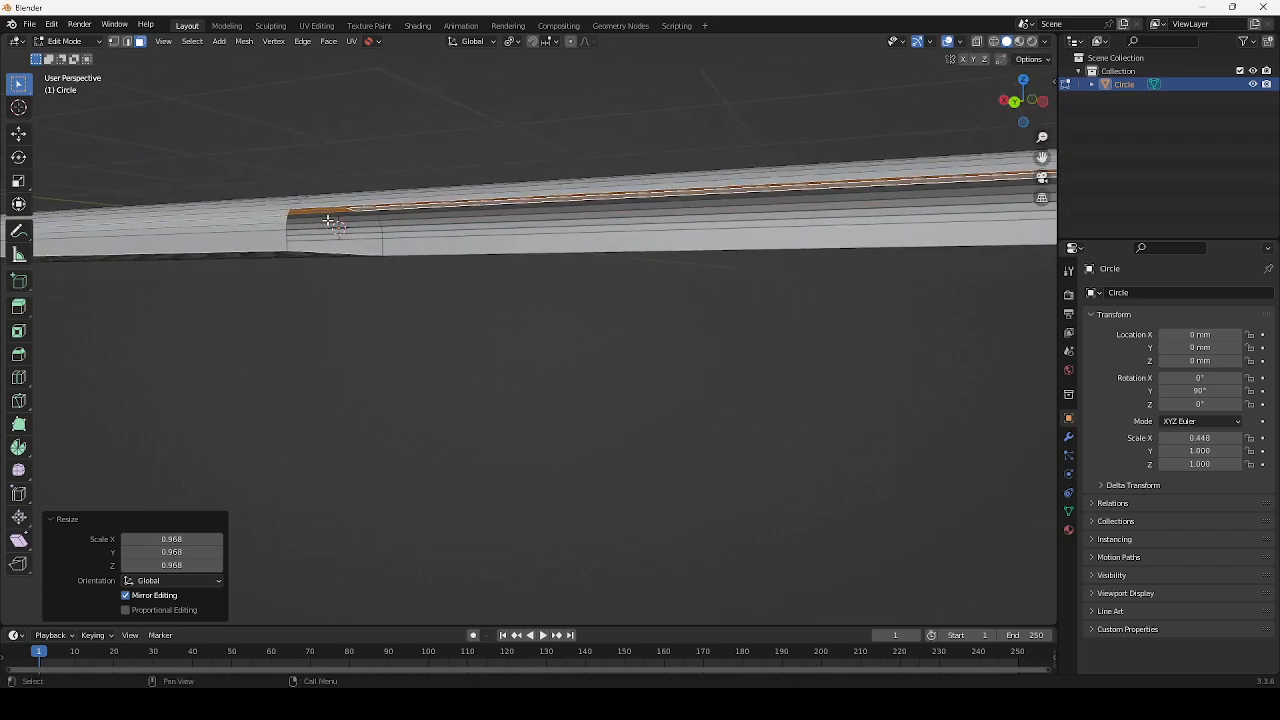
{"action": "key", "text": "ctrl+z"}
{"action": "key", "text": "ctrl+z"}
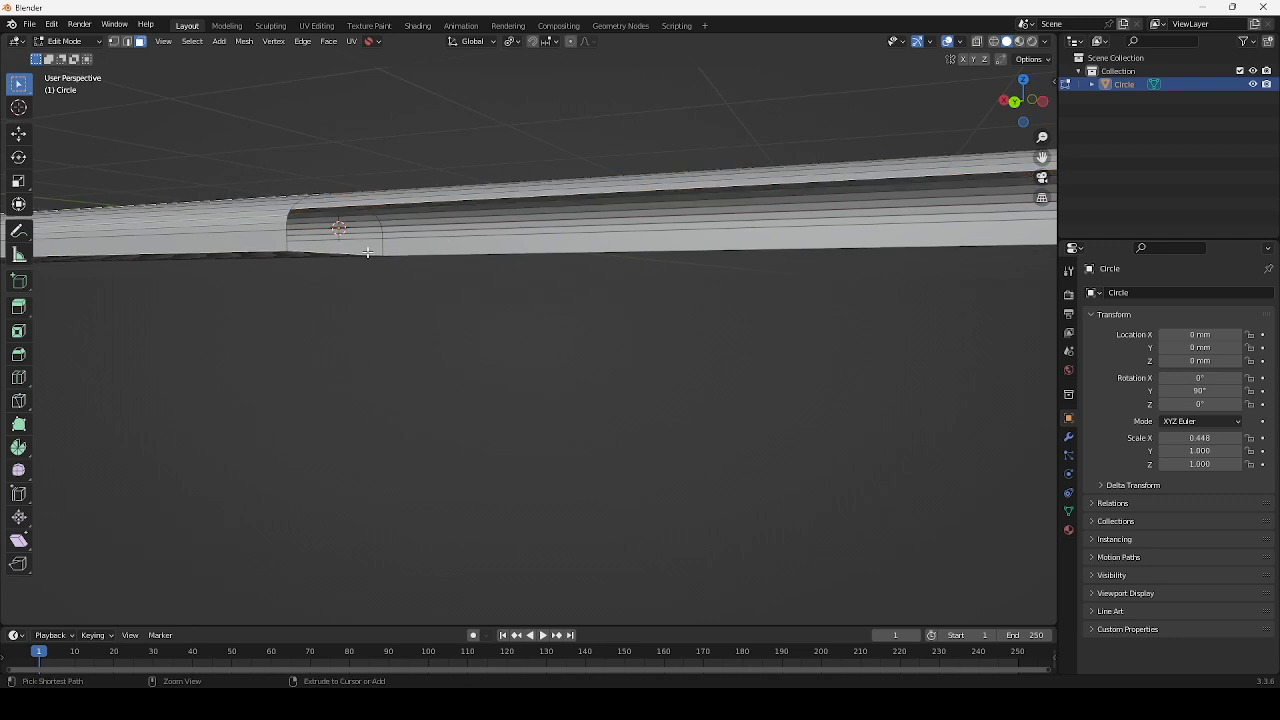
{"action": "key", "text": "ctrl+shift+z"}
{"action": "key", "text": "ctrl+z"}
{"action": "key", "text": "ctrl+shift+z"}
{"action": "key", "text": "ctrl+z"}
{"action": "key", "text": "ctrl+shift+z"}
{"action": "key", "text": "ctrl+z"}
{"action": "key", "text": "ctrl+z"}
{"action": "key", "text": "ctrl+z"}
Try to select all vertices of the open end profile at the origin, then clear the selection
{"action": "scroll", "coordinate": [368, 250], "scroll_direction": "down", "scroll_amount": 2}
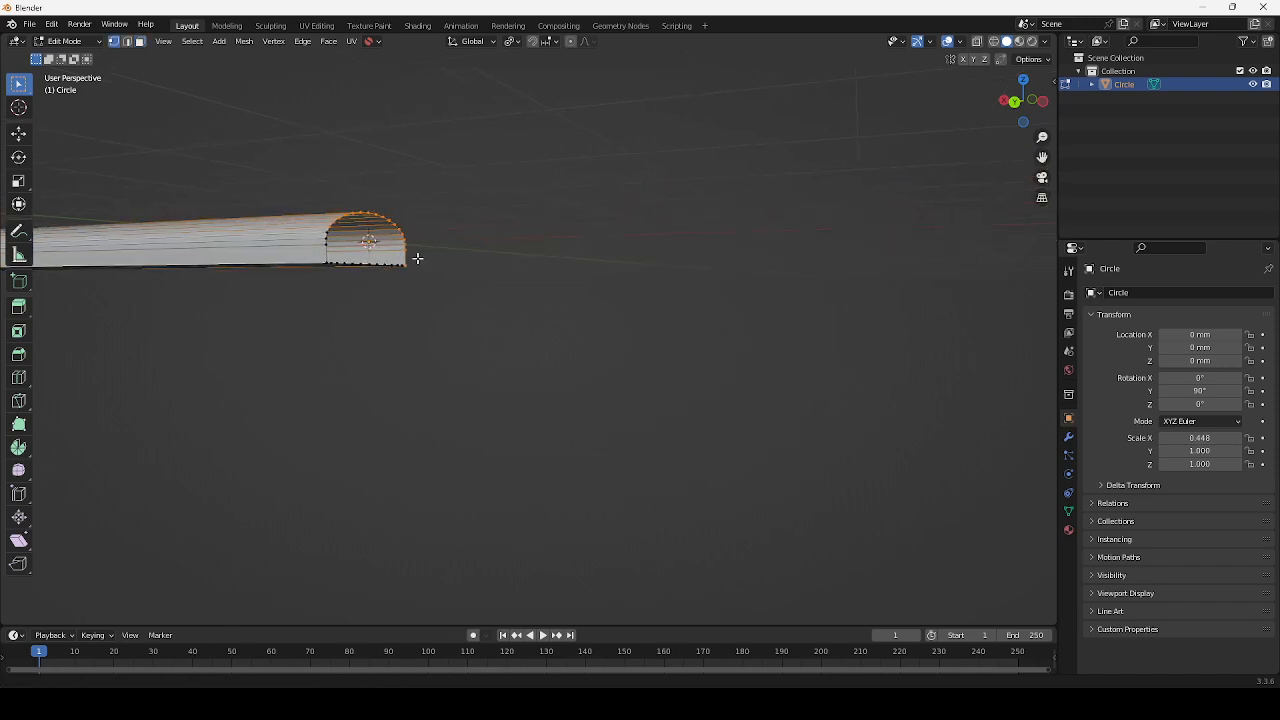
{"action": "scroll", "coordinate": [368, 247], "scroll_direction": "up", "scroll_amount": 2}
{"action": "middle_click_drag", "start_coordinate": [367, 247], "coordinate": [461, 341], "text": "shift"}
{"action": "scroll", "coordinate": [397, 273], "scroll_direction": "up", "scroll_amount": 2}
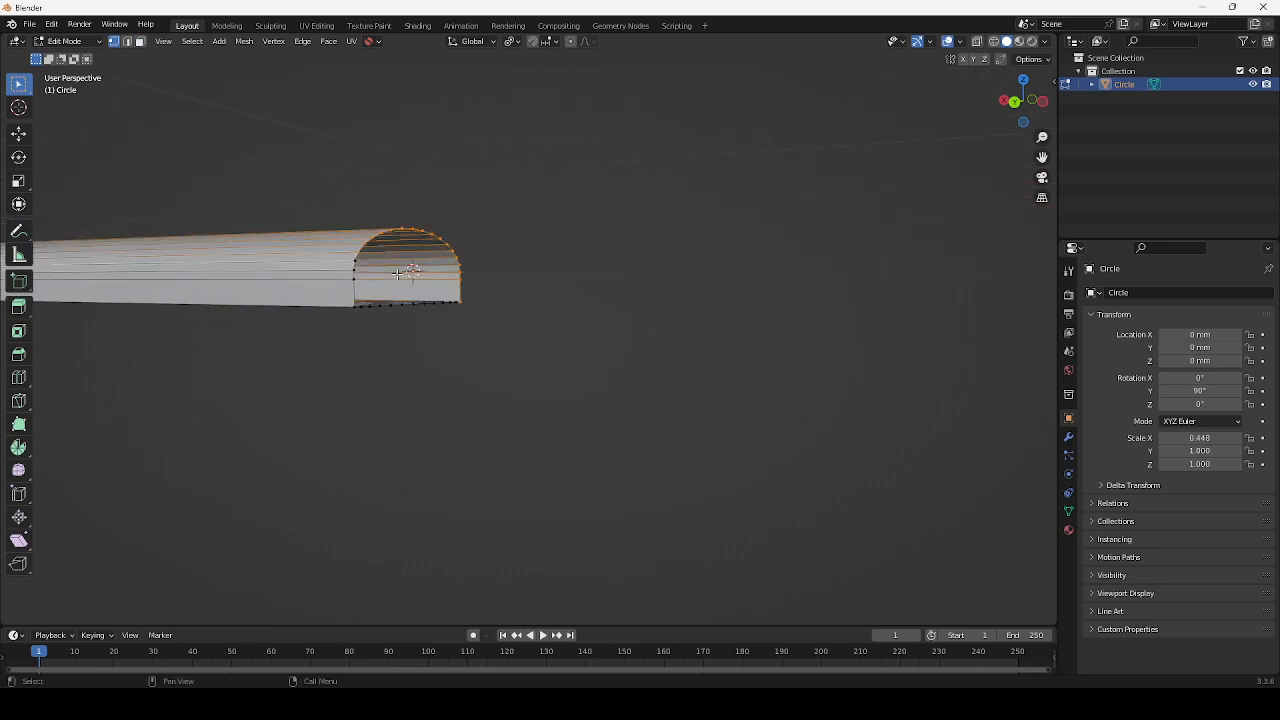
{"action": "middle_click_drag", "start_coordinate": [396, 273], "coordinate": [462, 290], "text": "shift"}
{"action": "left_click_drag", "start_coordinate": [371, 182], "coordinate": [640, 392]}
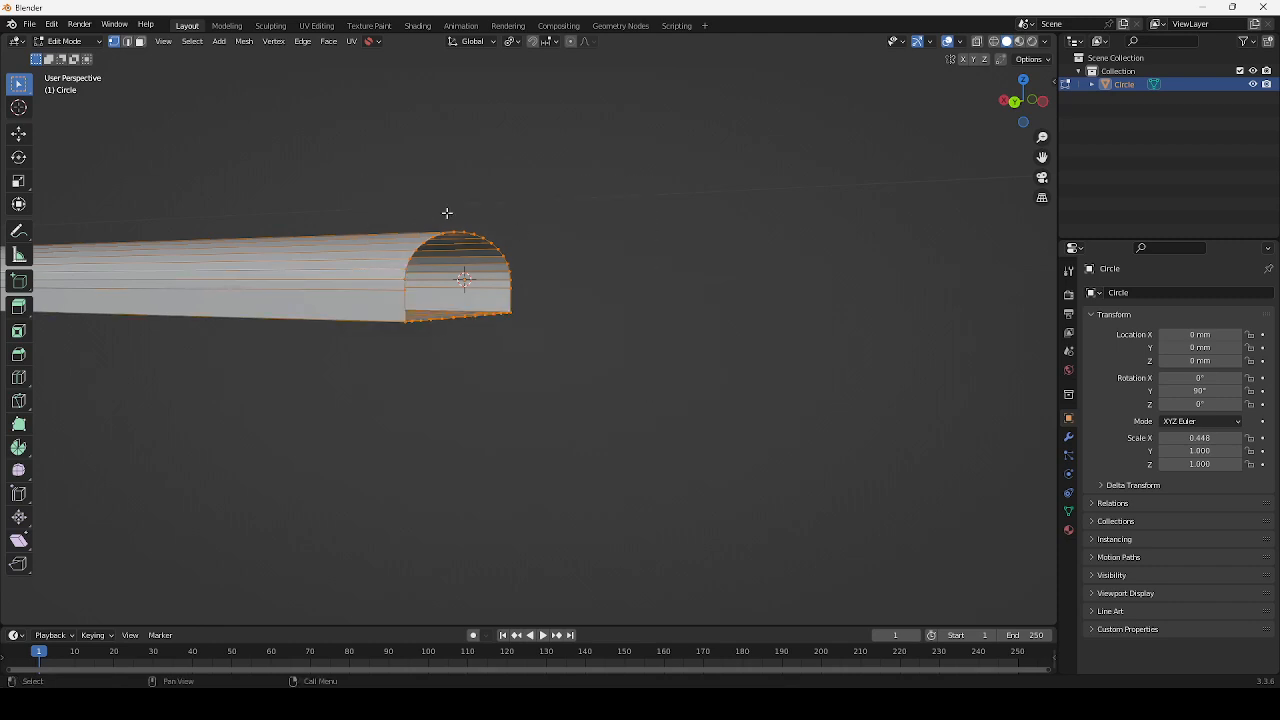
{"action": "left_click", "coordinate": [357, 189]}
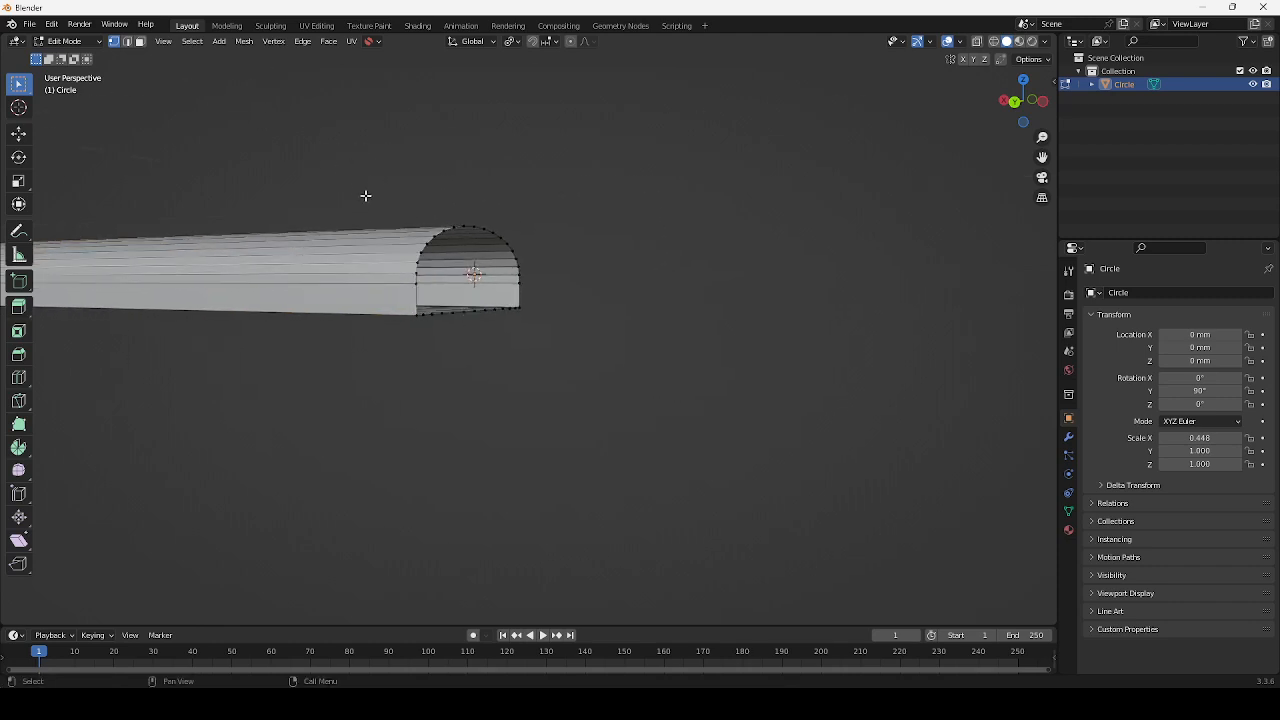
With X-ray enabled, extrude the complete end profile at the origin about 4.24 mm along negative global X
{"action": "middle_click_drag", "start_coordinate": [366, 194], "coordinate": [466, 228]}
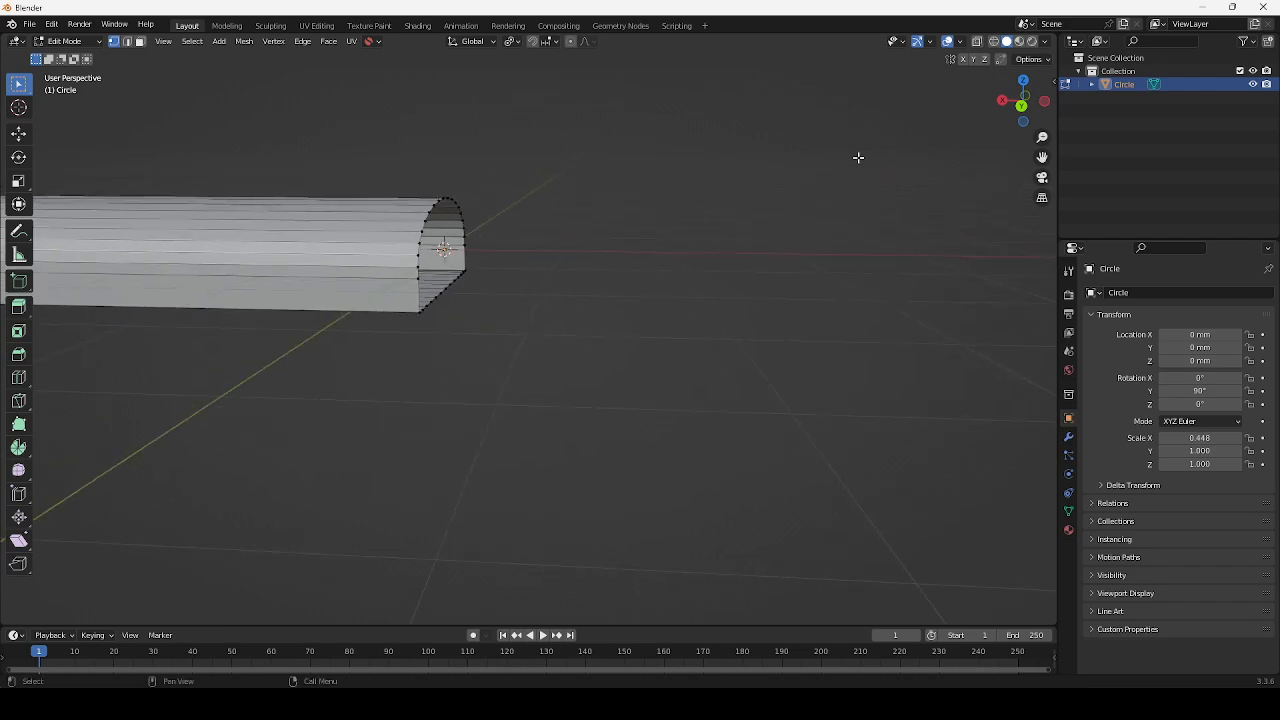
{"action": "left_click", "coordinate": [977, 42]}
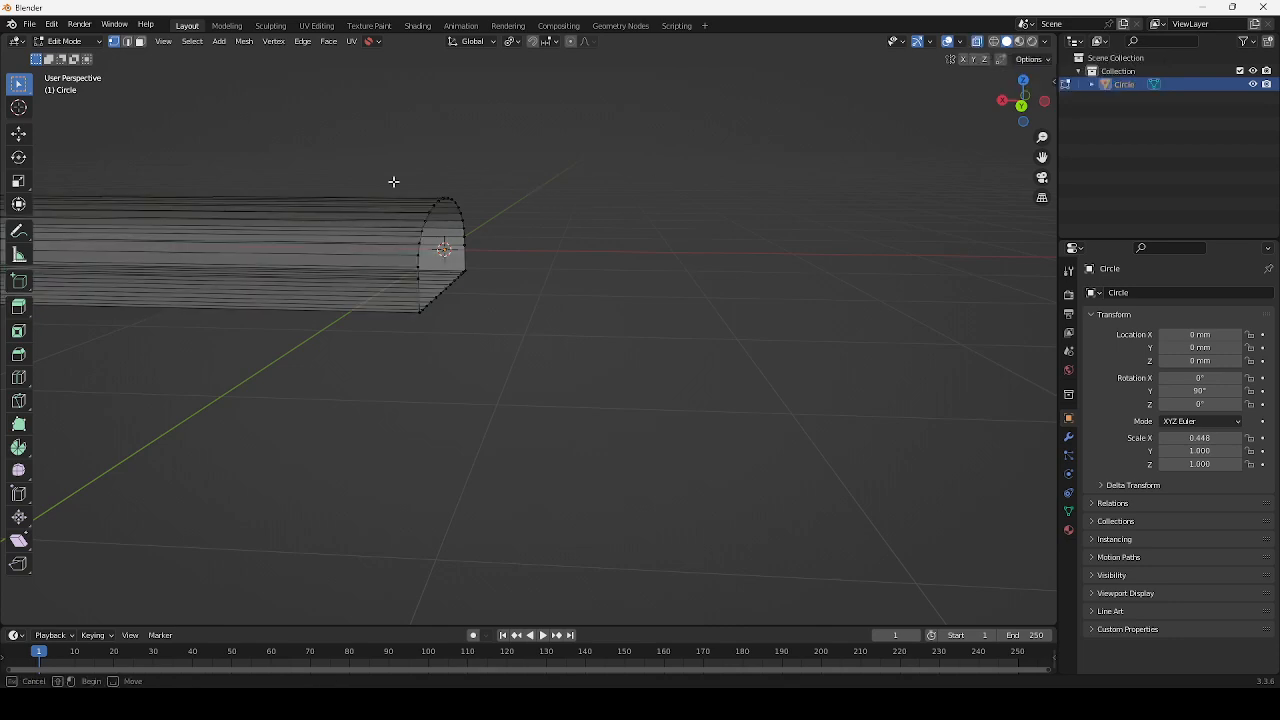
{"action": "key", "text": "a"}
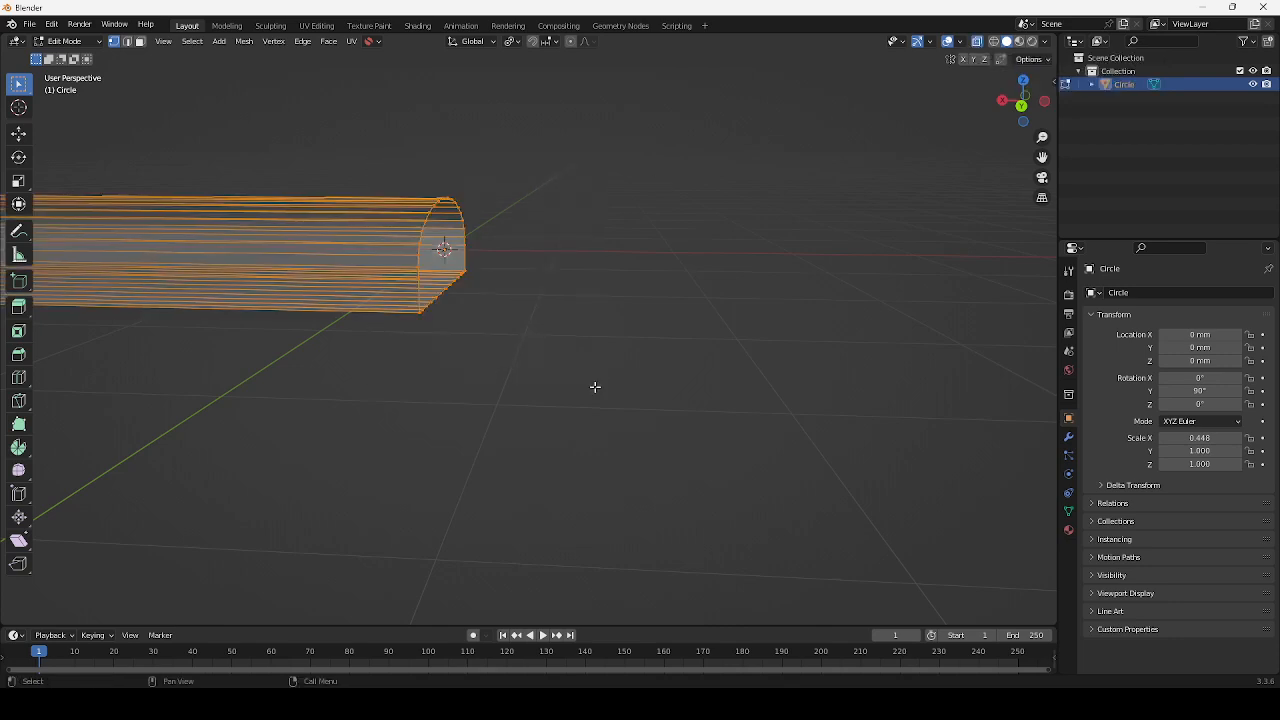
{"action": "left_click", "coordinate": [476, 240], "text": "alt"}
{"action": "key", "text": "e"}
{"action": "key", "text": "x"}
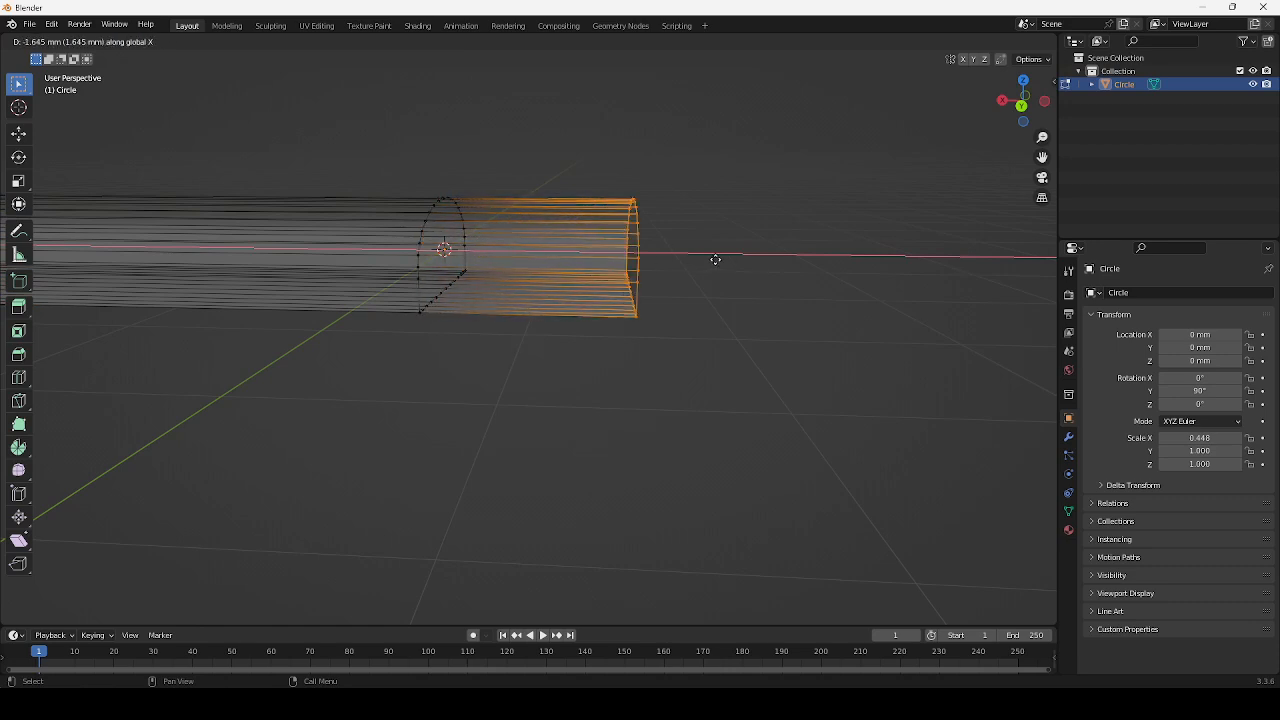
{"action": "left_click", "coordinate": [962, 288]}
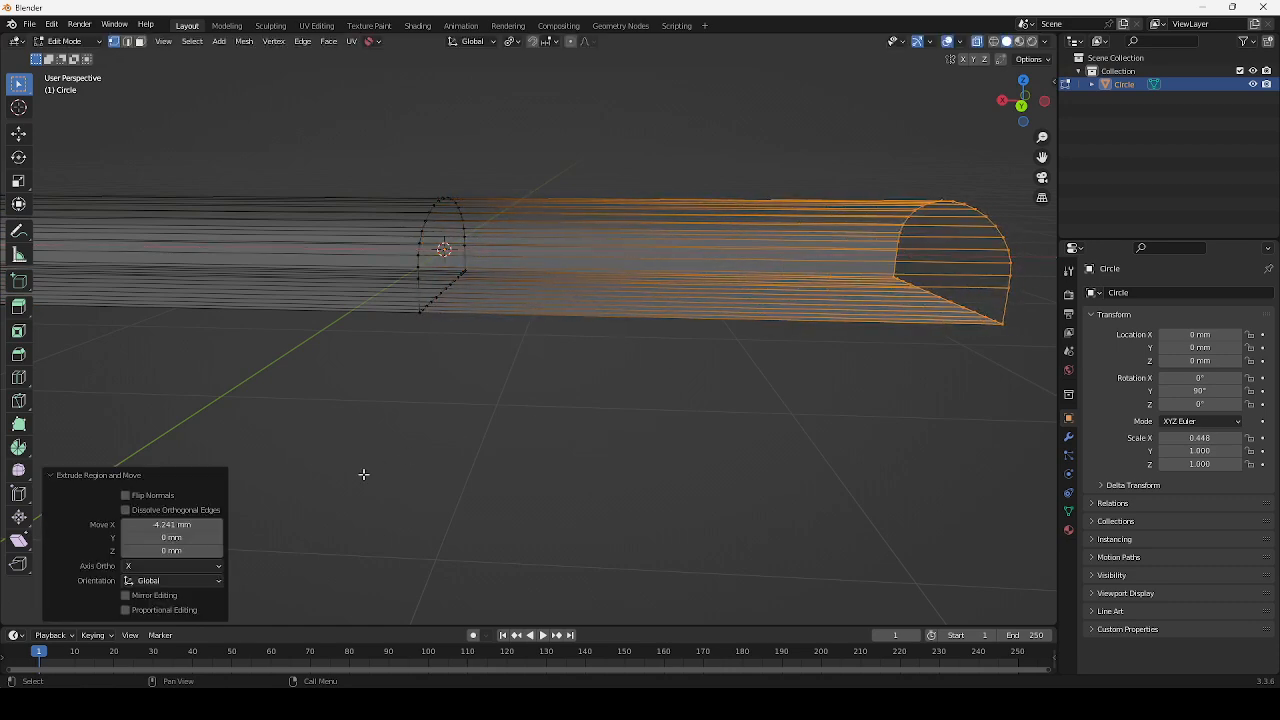
Adjust the X distance of the extrusion at the origin end to match the opposite half's length, and turn X-ray off
{"action": "left_click", "coordinate": [172, 525]}
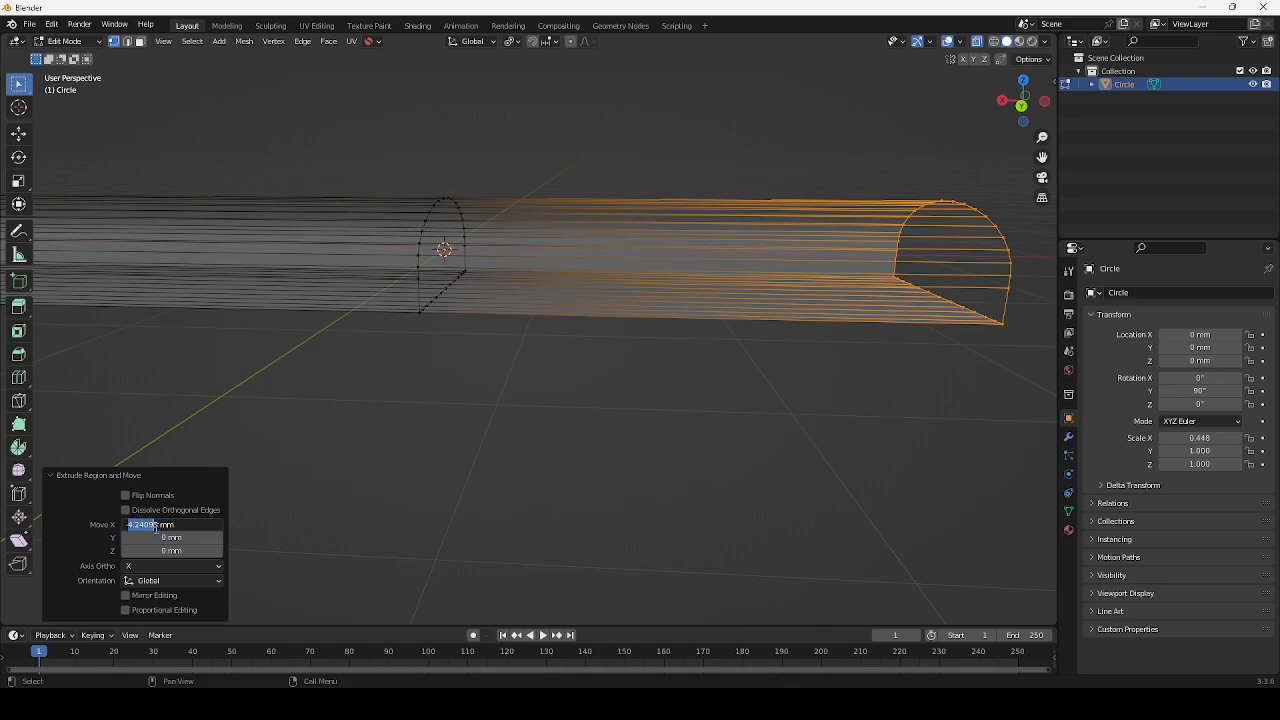
{"action": "type", "text": "3"}
{"action": "key", "text": "Return"}
{"action": "left_click", "coordinate": [690, 462]}
{"action": "scroll", "coordinate": [740, 430], "scroll_direction": "down", "scroll_amount": 5}
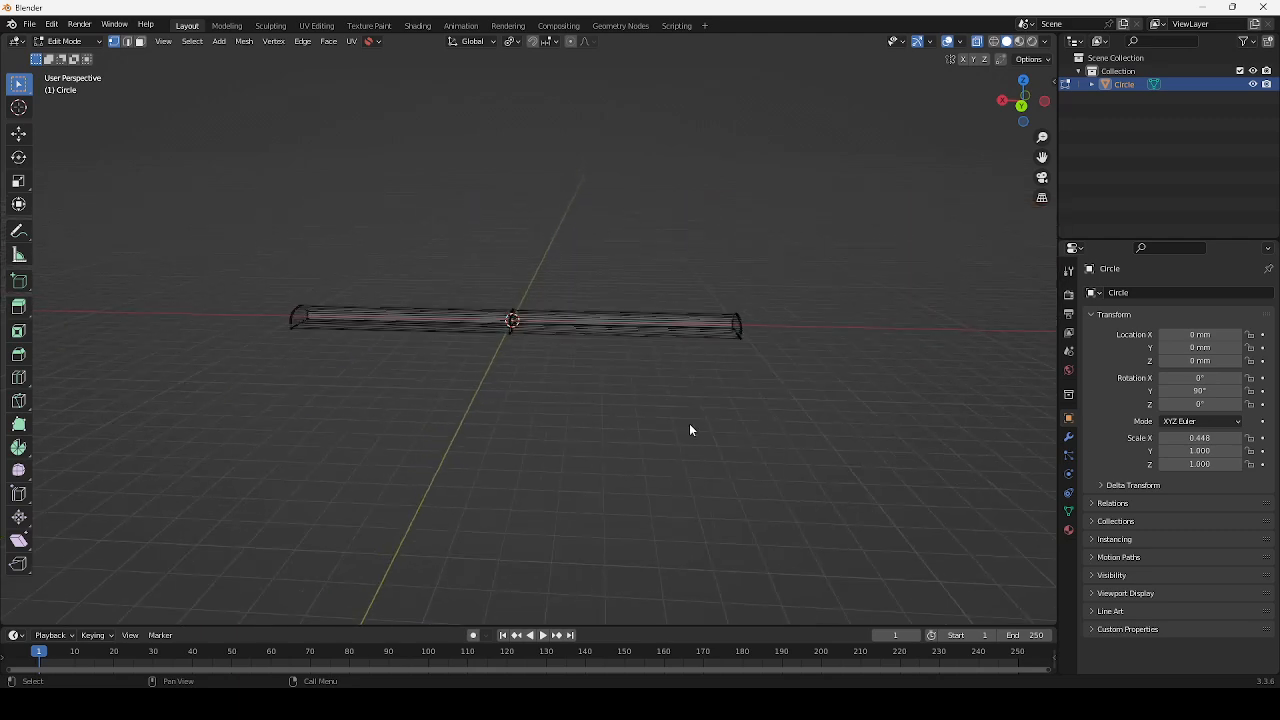
{"action": "middle_click_drag", "start_coordinate": [690, 430], "coordinate": [575, 362]}
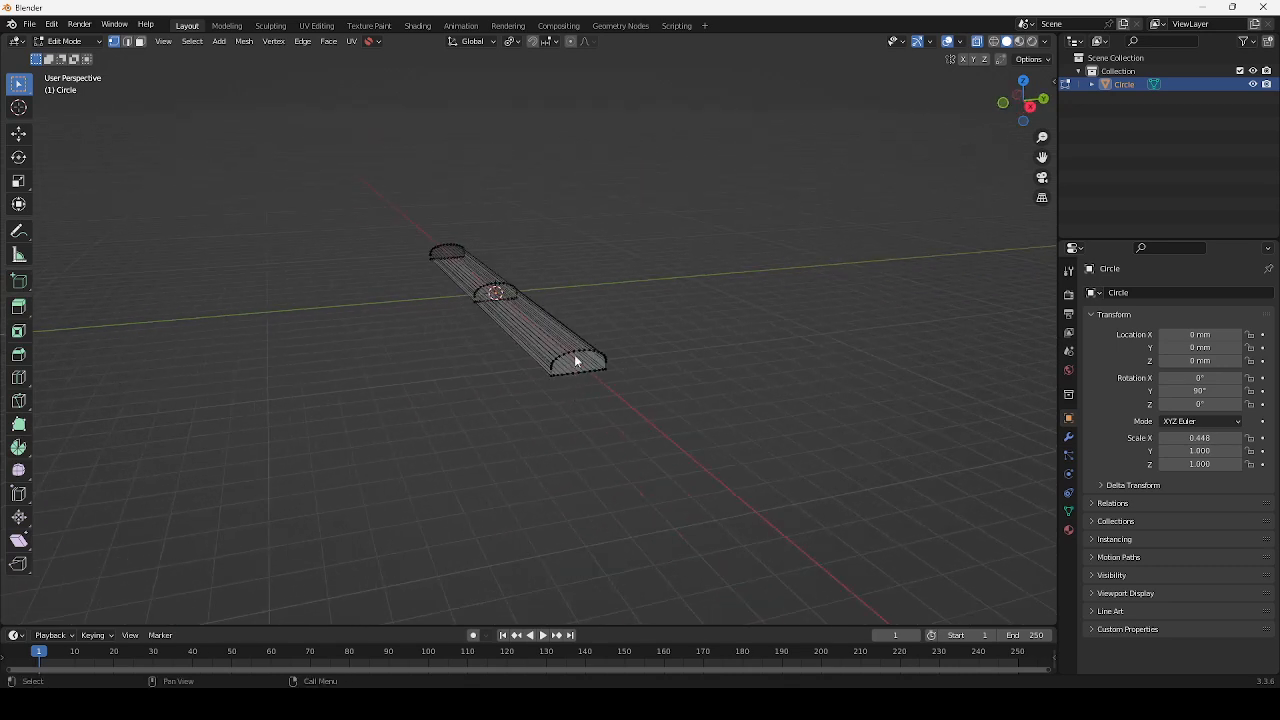
{"action": "scroll", "coordinate": [576, 355], "scroll_direction": "up", "scroll_amount": 5}
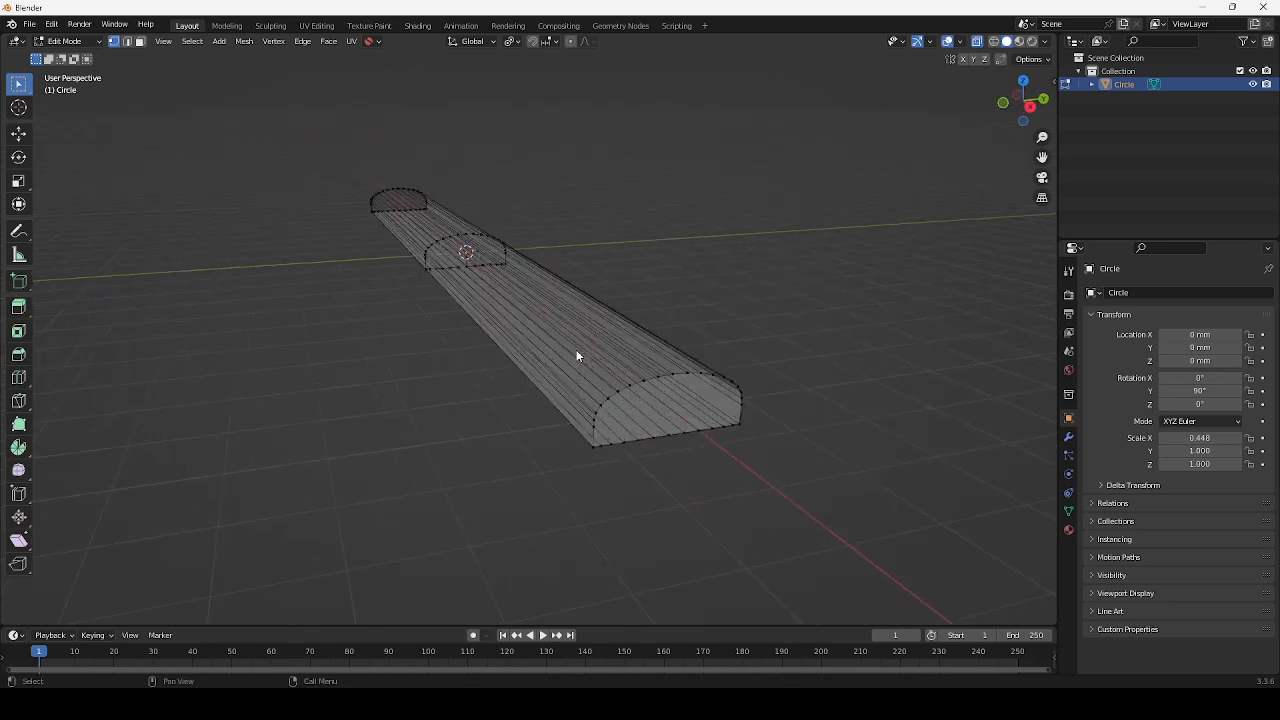
{"action": "left_click", "coordinate": [977, 42]}
{"action": "middle_click_drag", "start_coordinate": [886, 194], "coordinate": [319, 388]}
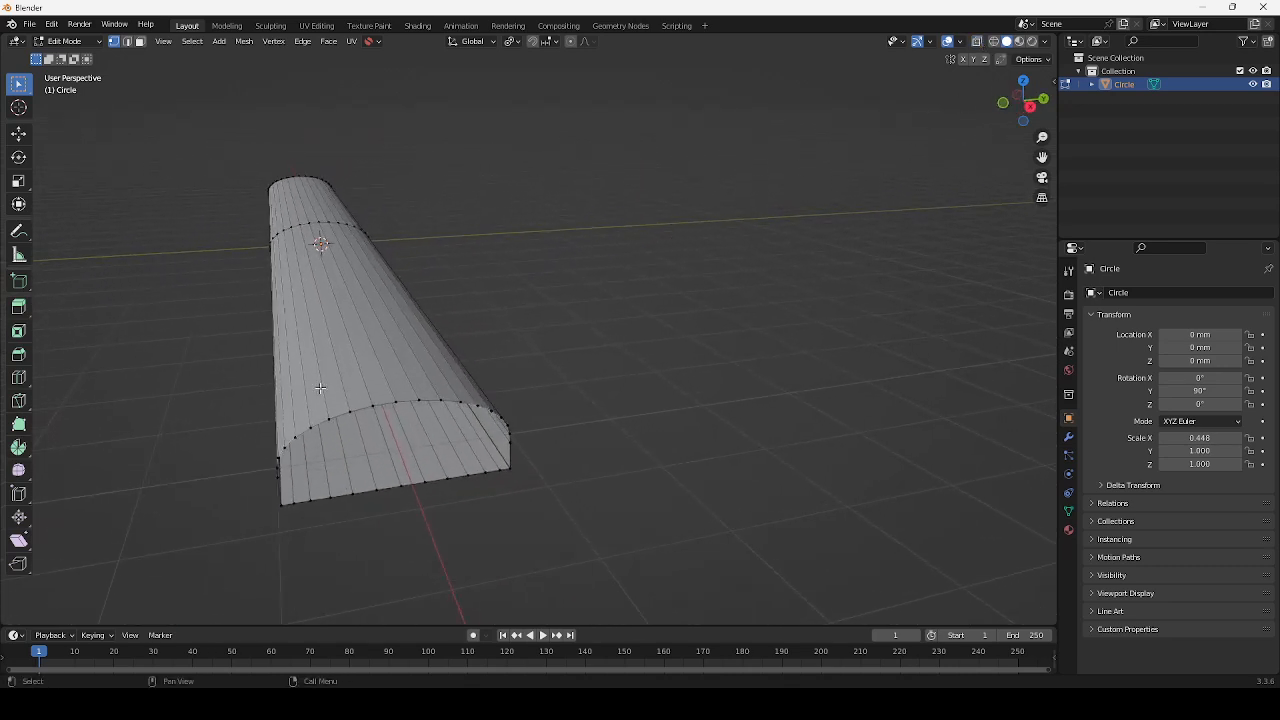
{"action": "scroll", "coordinate": [319, 388], "scroll_direction": "up", "scroll_amount": 1}
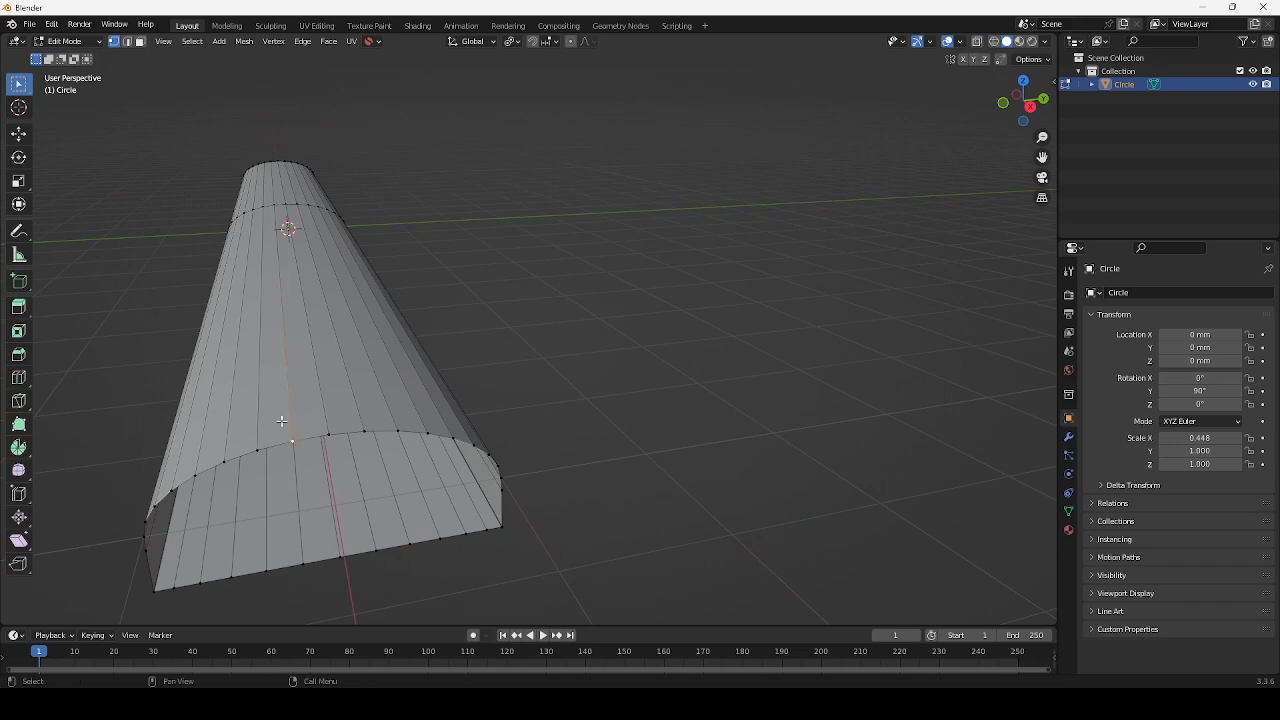
Extrude the strip of crest faces running along both halves of the body inward about 0.18 mm
{"action": "left_click", "coordinate": [141, 43]}
{"action": "left_click", "coordinate": [284, 410]}
{"action": "left_click", "coordinate": [333, 414], "text": "ctrl"}
{"action": "middle_click_drag", "start_coordinate": [335, 413], "coordinate": [384, 512], "text": "shift"}
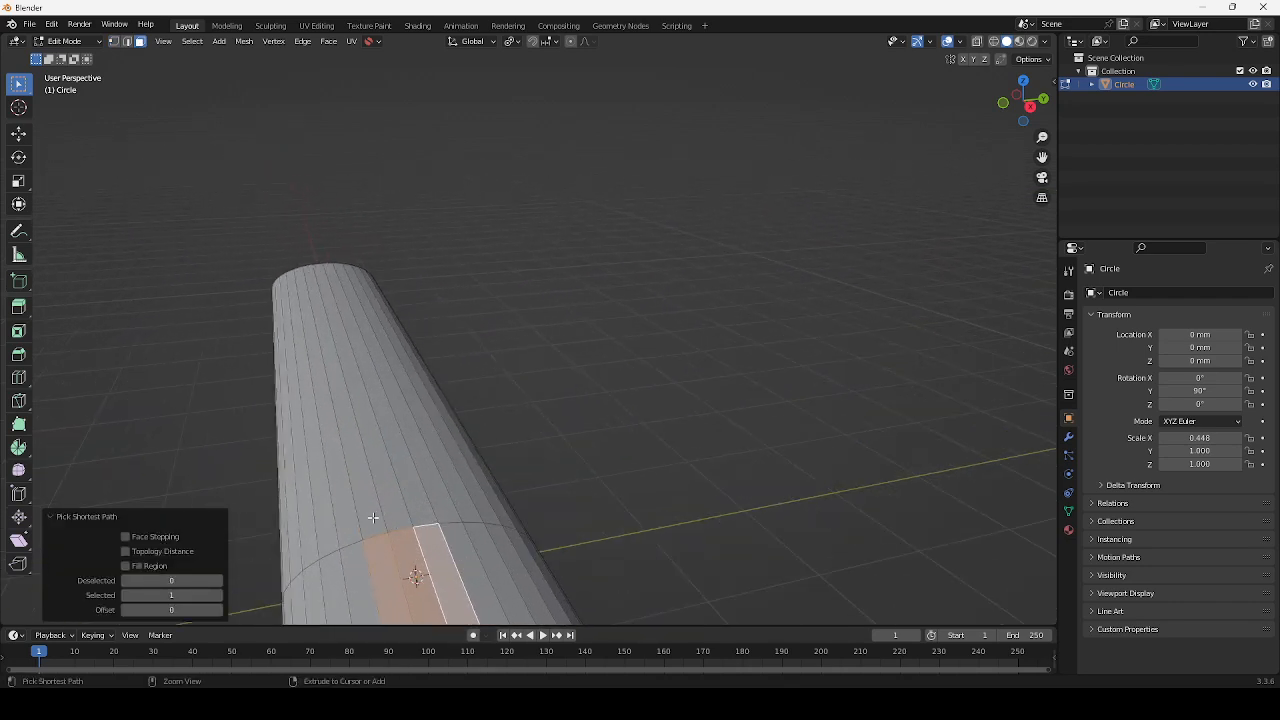
{"action": "left_click", "coordinate": [374, 518], "text": "ctrl"}
{"action": "left_click", "coordinate": [394, 513], "text": "ctrl"}
{"action": "left_click", "coordinate": [422, 506], "text": "ctrl"}
{"action": "scroll", "coordinate": [509, 468], "scroll_direction": "down", "scroll_amount": 2}
{"action": "middle_click_drag", "start_coordinate": [509, 468], "coordinate": [510, 320]}
{"action": "scroll", "coordinate": [549, 307], "scroll_direction": "up", "scroll_amount": 4}
{"action": "scroll", "coordinate": [530, 315], "scroll_direction": "down", "scroll_amount": 1}
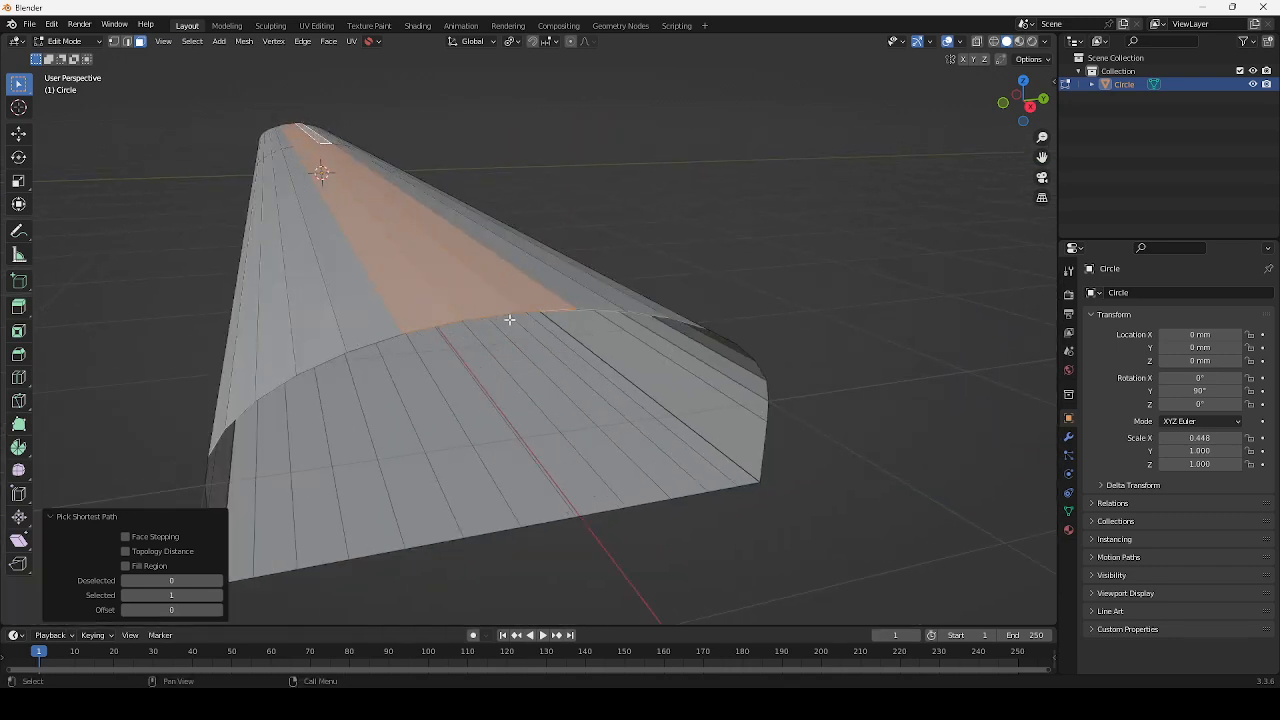
{"action": "key", "text": "e"}
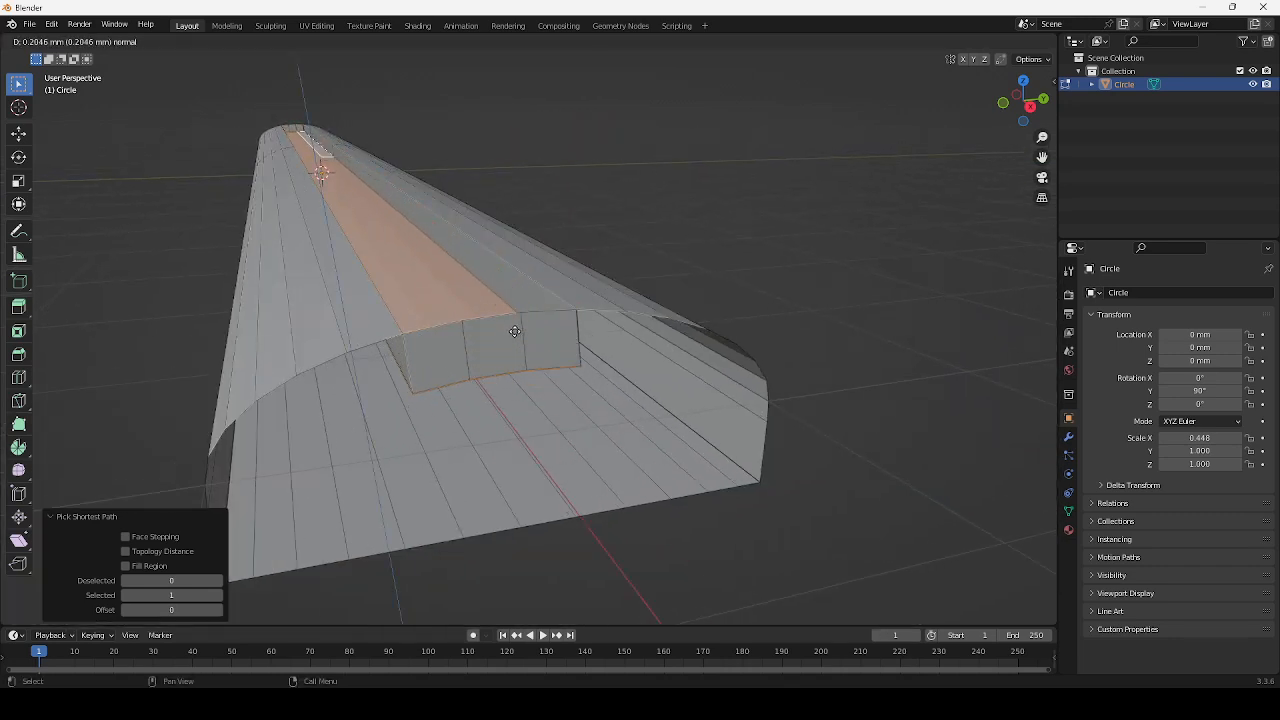
{"action": "left_click", "coordinate": [515, 331]}
Scale the recessed crest strip down slightly and uniformly, and clear the selection
{"action": "key", "text": "s"}
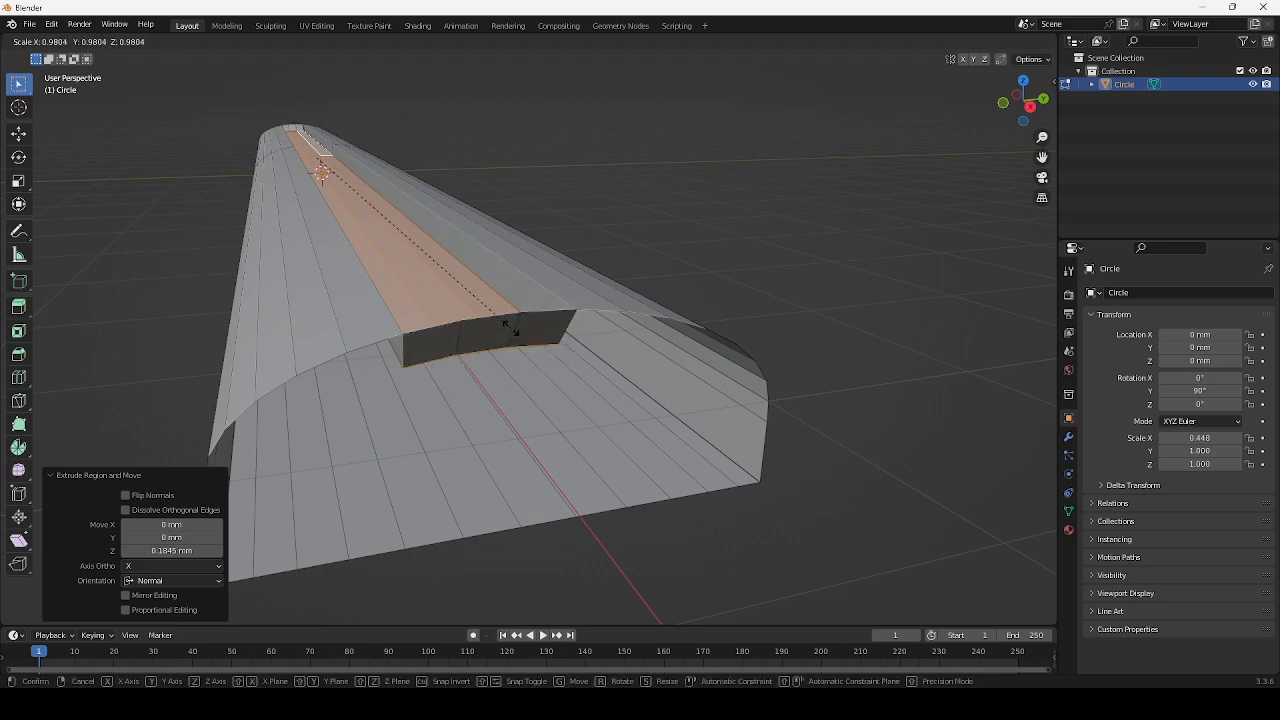
{"action": "left_click", "coordinate": [589, 293]}
{"action": "key", "text": "alt+a"}
{"action": "scroll", "coordinate": [651, 274], "scroll_direction": "down", "scroll_amount": 4}
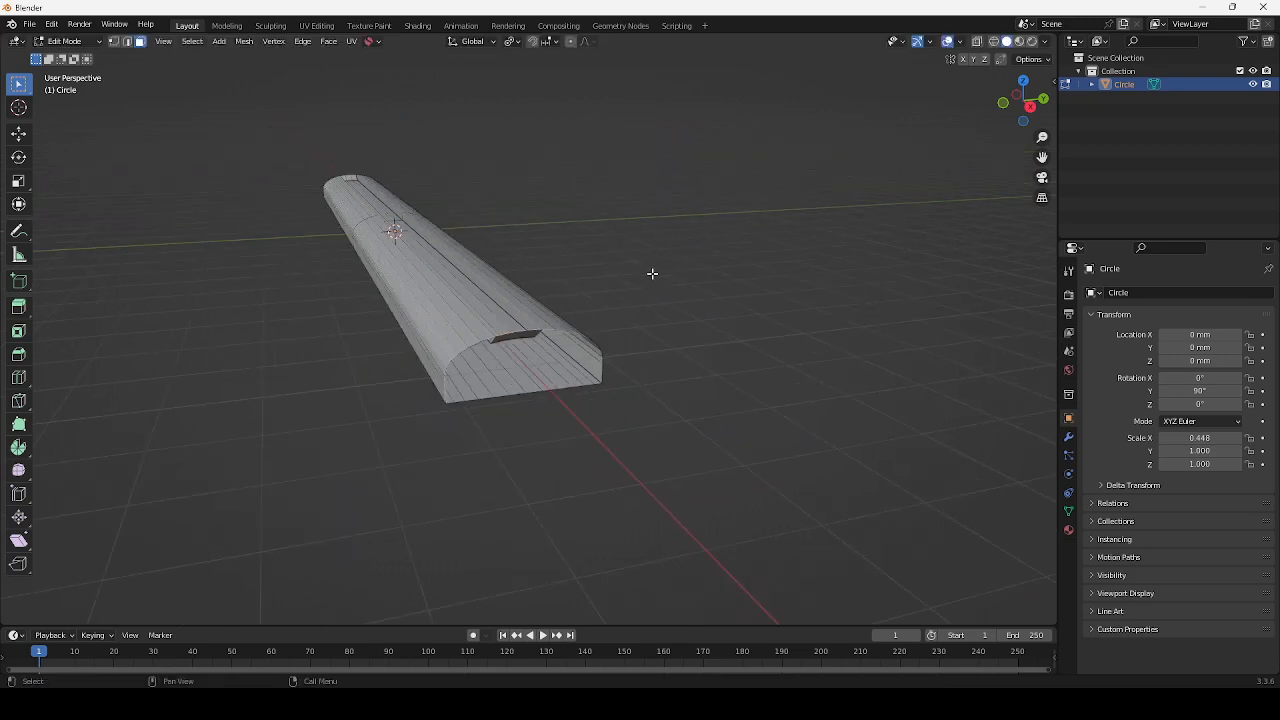
Add 20 evenly spaced loop cuts across the positive X half of the body, without sliding them
{"action": "mouse_move", "coordinate": [651, 274]}
{"action": "middle_mouse_down"}
{"action": "mouse_move", "coordinate": [709, 354]}
{"action": "mouse_move", "coordinate": [540, 373]}
{"action": "mouse_move", "coordinate": [620, 451]}
{"action": "mouse_move", "coordinate": [334, 426]}
{"action": "mouse_move", "coordinate": [457, 369]}
{"action": "mouse_move", "coordinate": [486, 317]}
{"action": "mouse_move", "coordinate": [634, 280]}
{"action": "middle_mouse_up"}
{"action": "scroll", "coordinate": [540, 373], "scroll_direction": "up", "scroll_amount": 3}
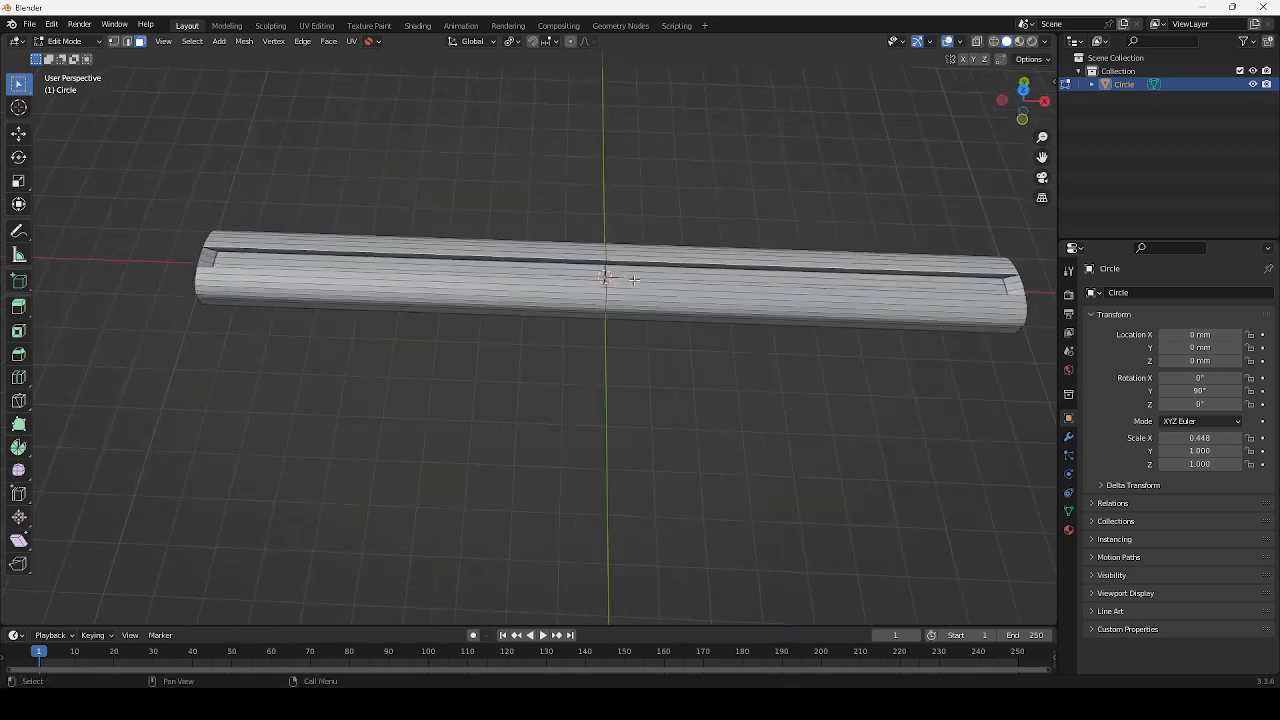
{"action": "key", "text": "ctrl+r"}
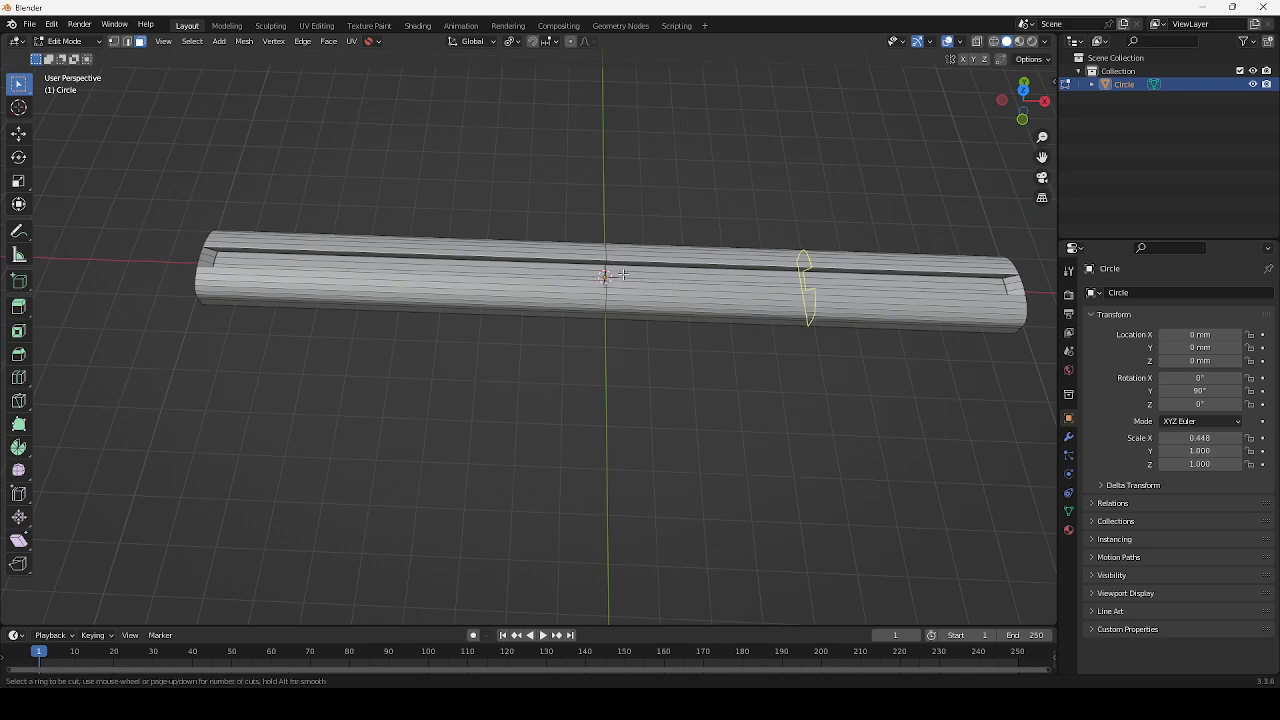
{"action": "scroll", "coordinate": [657, 262], "scroll_direction": "up", "scroll_amount": 7}
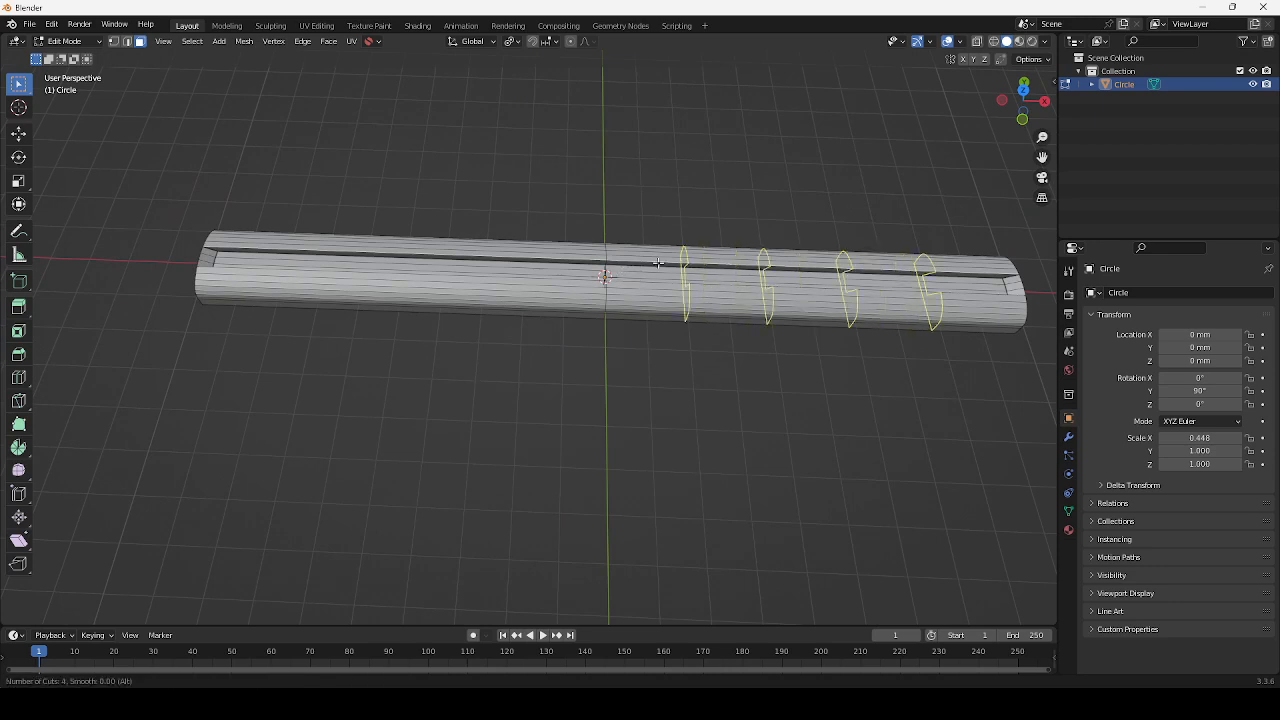
{"action": "scroll", "coordinate": [657, 262], "scroll_direction": "up", "scroll_amount": 4}
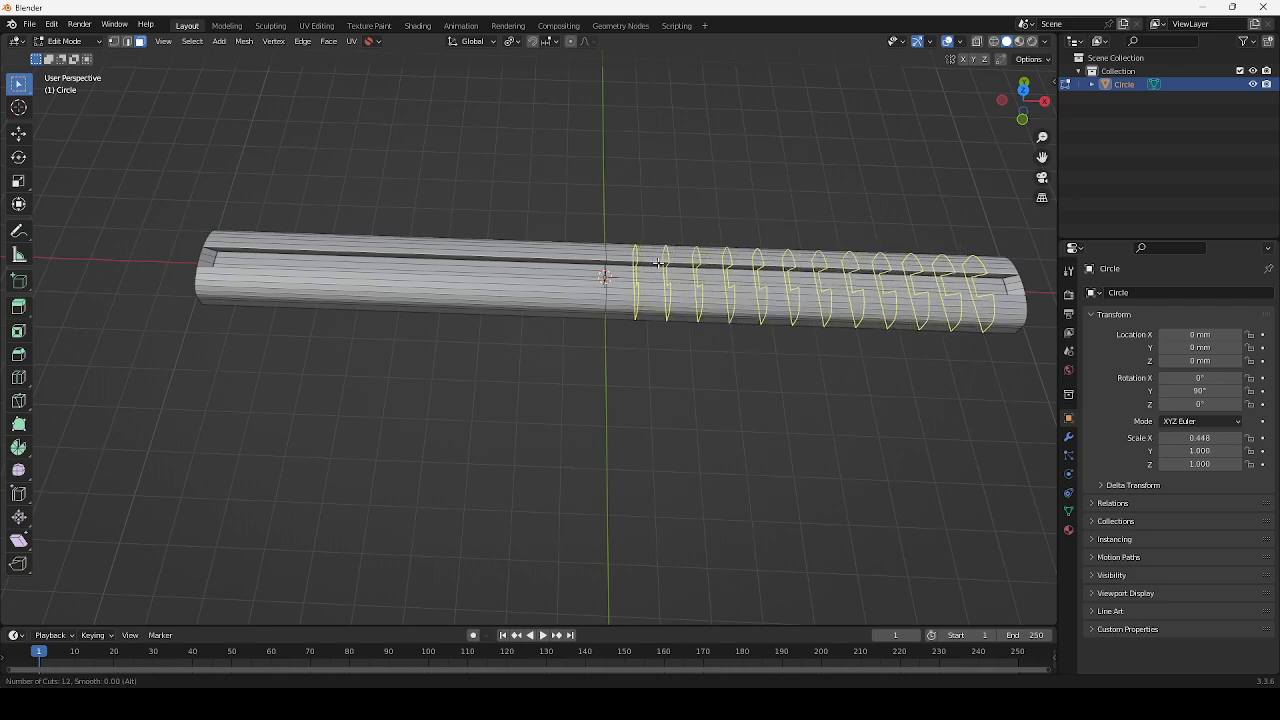
{"action": "scroll", "coordinate": [657, 262], "scroll_direction": "up", "scroll_amount": 6}
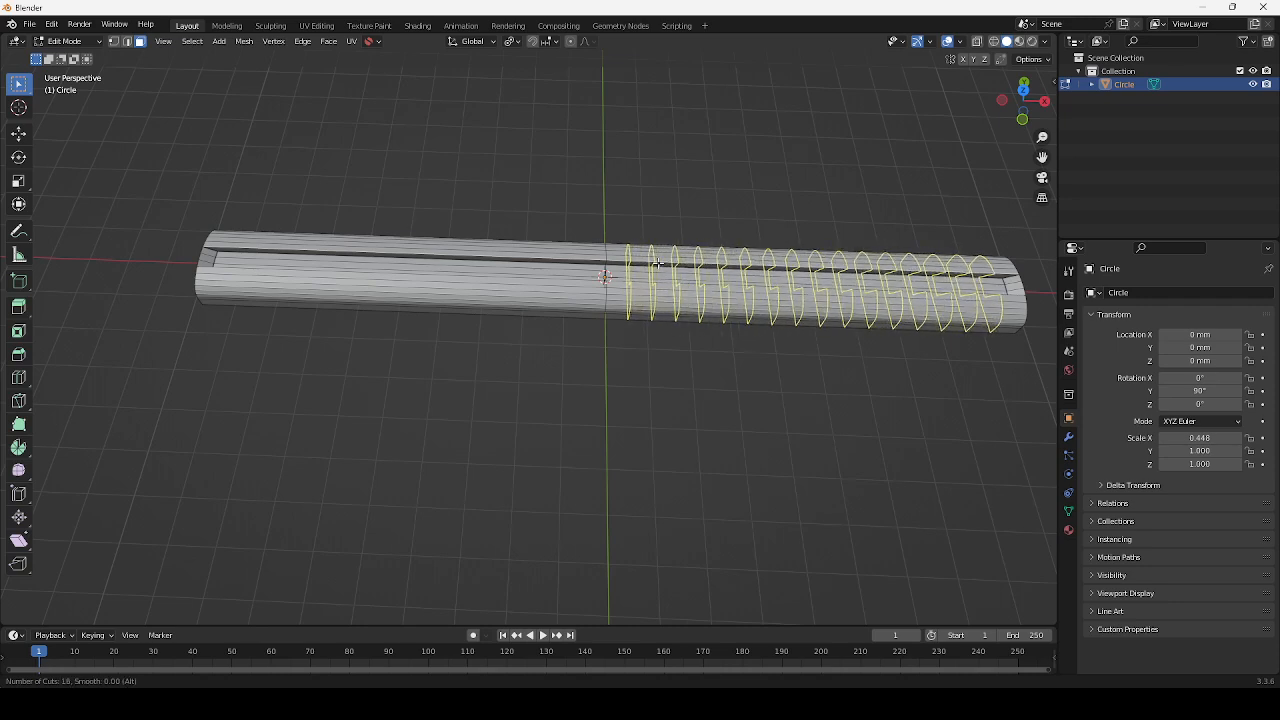
{"action": "scroll", "coordinate": [657, 262], "scroll_direction": "up", "scroll_amount": 6}
{"action": "left_click", "coordinate": [657, 262]}
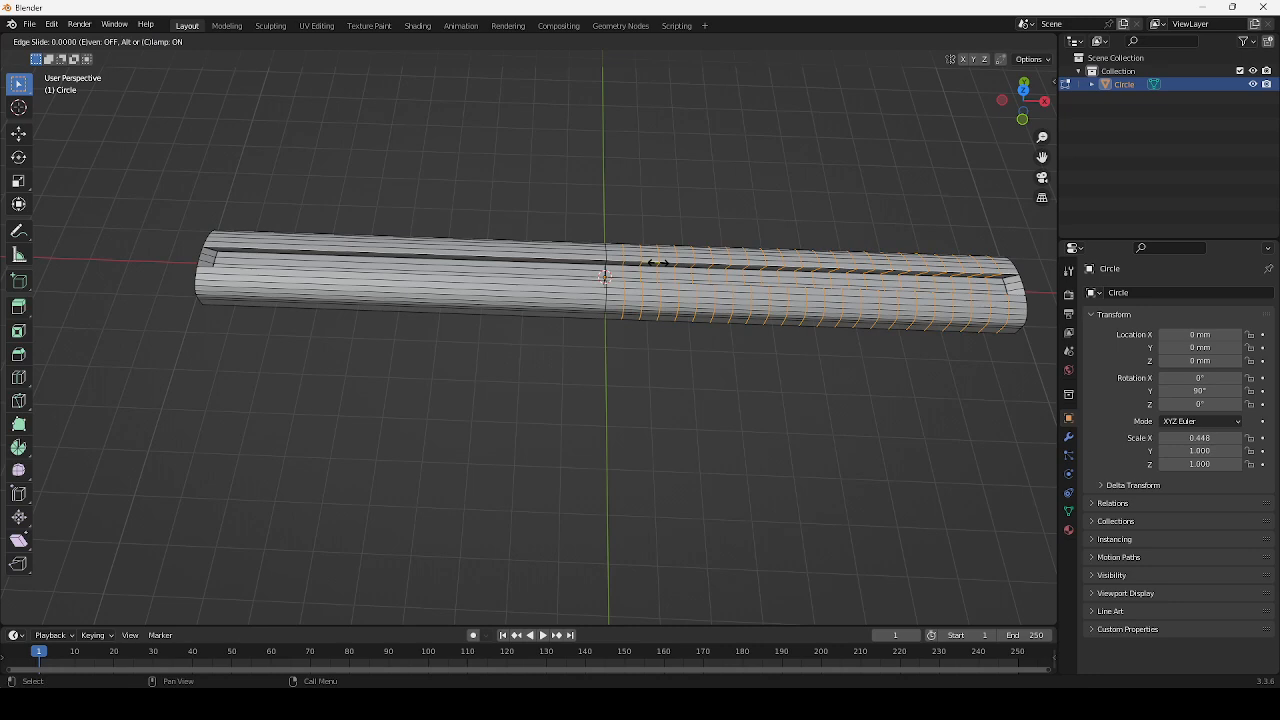
{"action": "left_click", "coordinate": [657, 262]}
{"action": "left_click", "coordinate": [182, 493]}
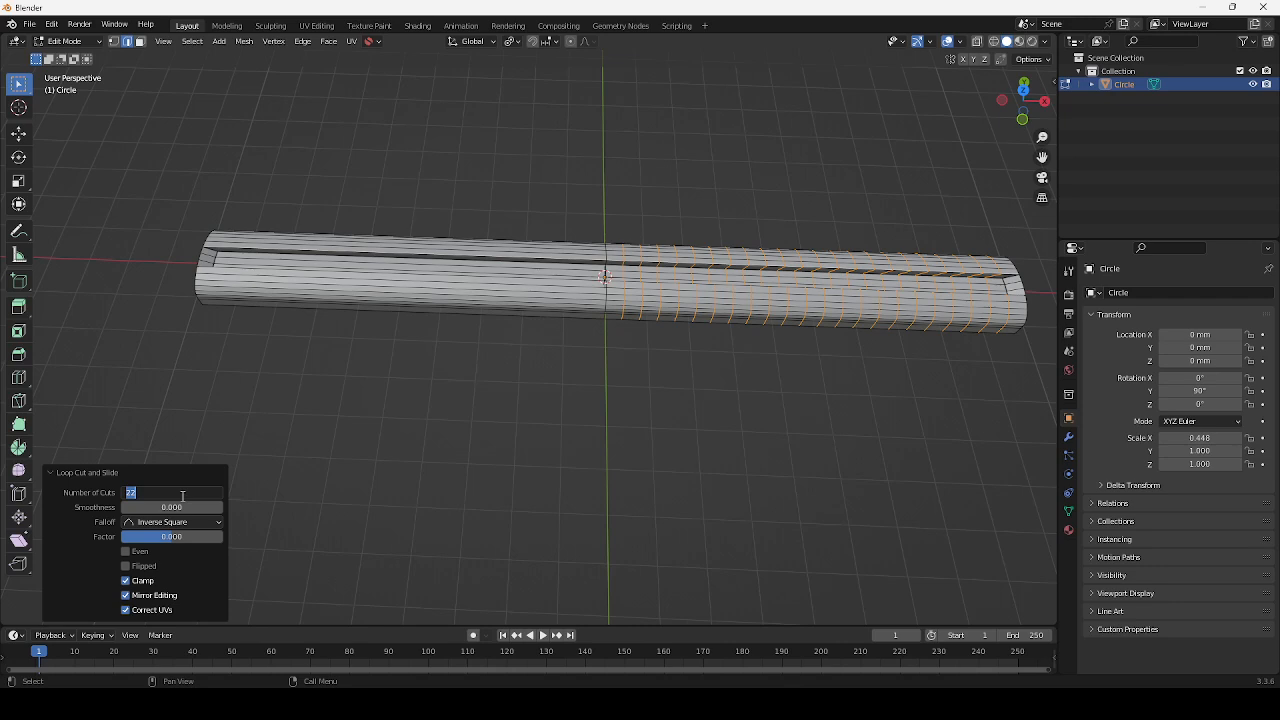
{"action": "type", "text": "20"}
{"action": "key", "text": "Return"}
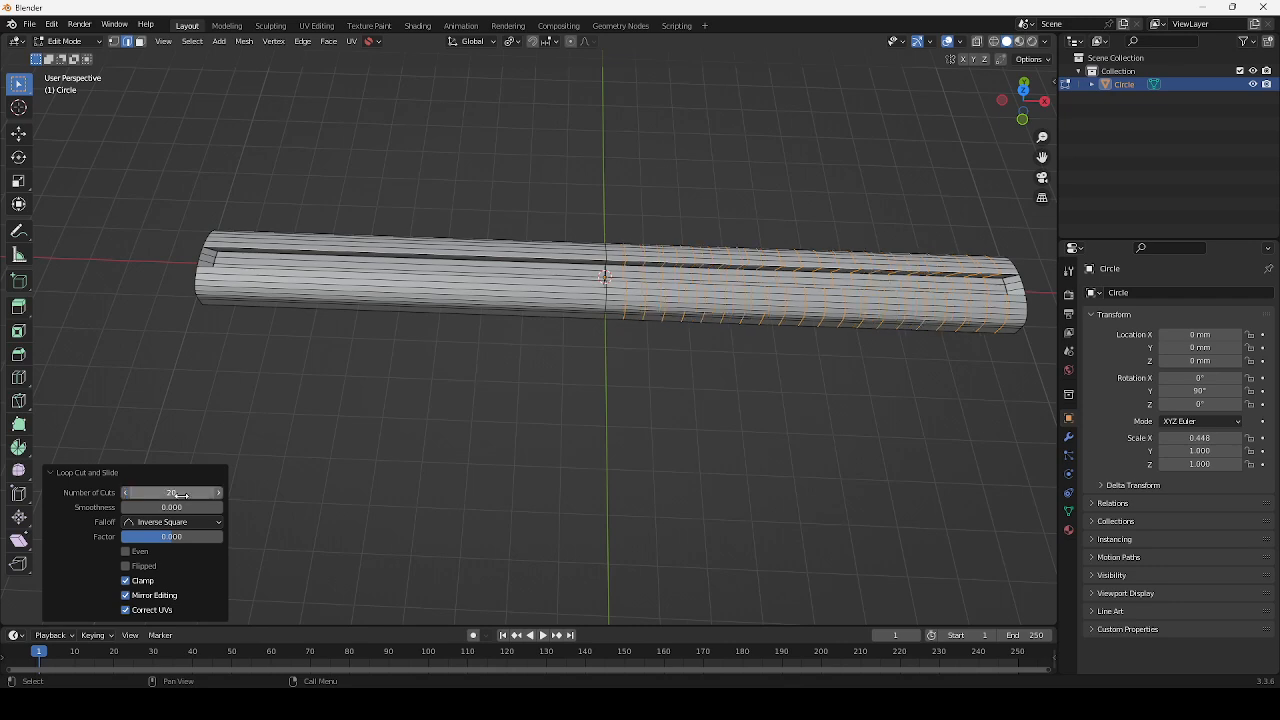
{"action": "left_click", "coordinate": [368, 420]}
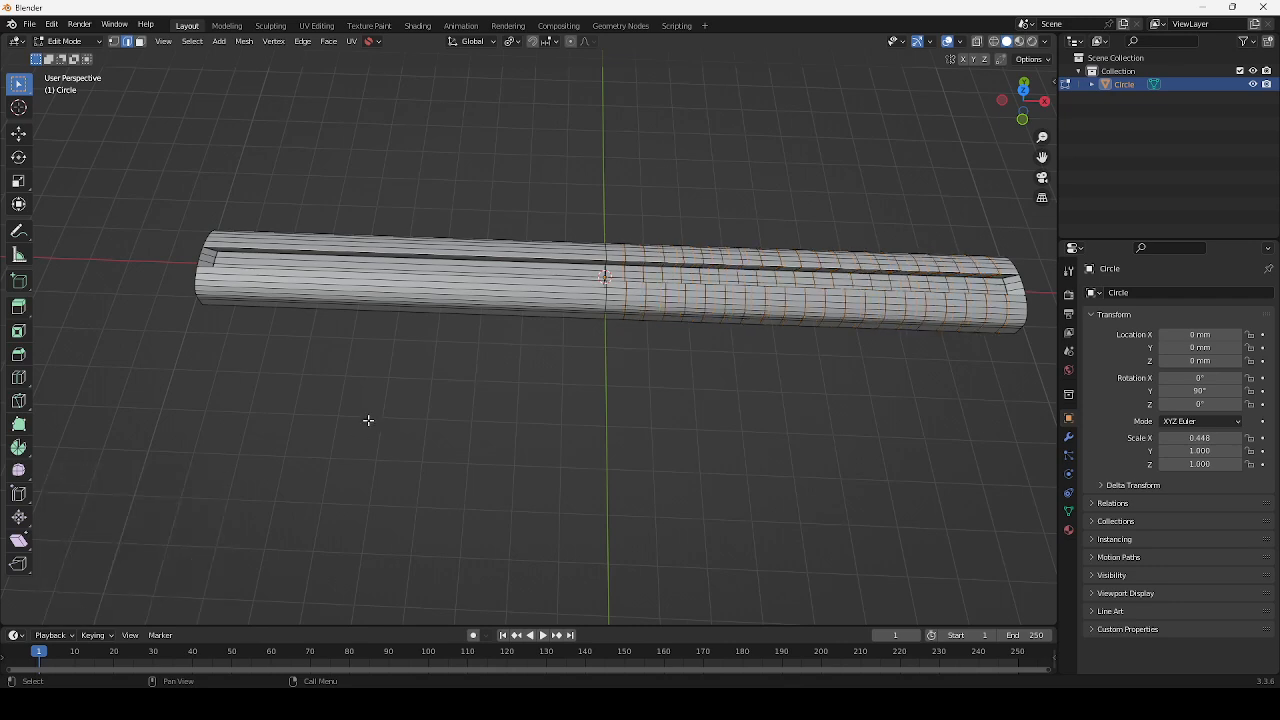
Add 20 evenly spaced loop cuts across the negative X half of the body, without sliding them
{"action": "key", "text": "ctrl+r"}
{"action": "left_click", "coordinate": [422, 261]}
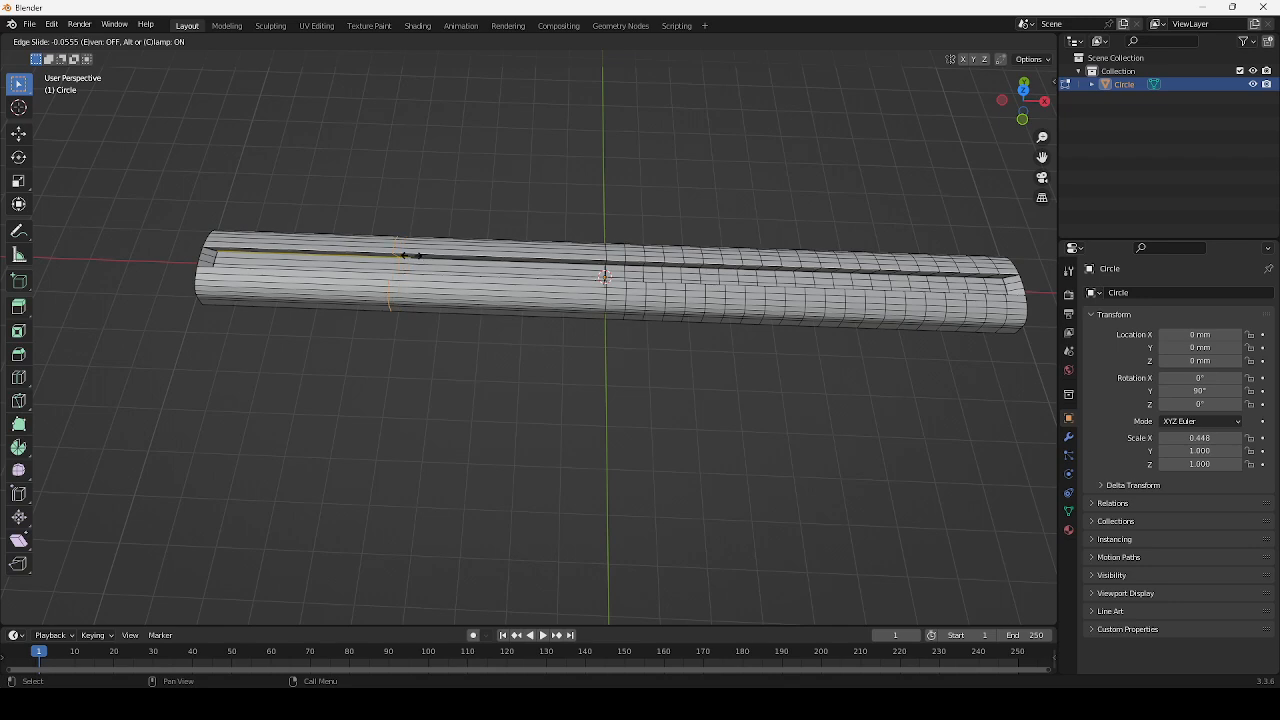
{"action": "right_click", "coordinate": [412, 256]}
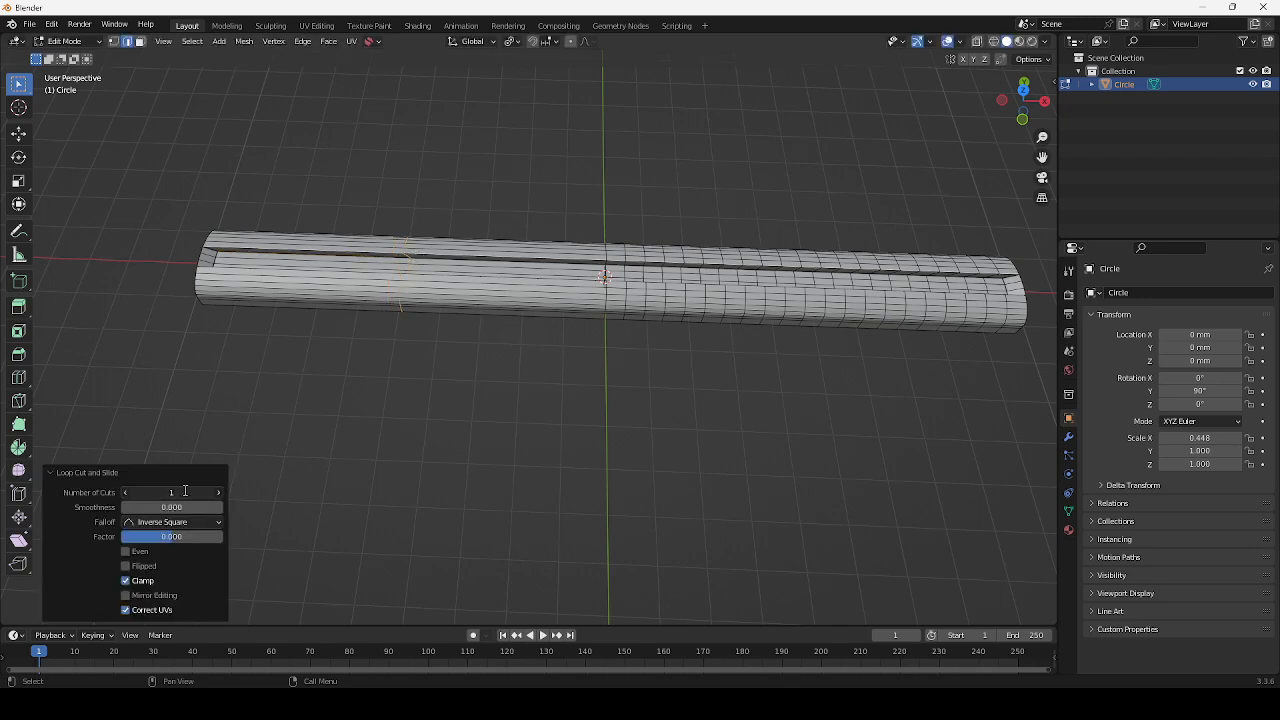
{"action": "key", "text": "Return"}
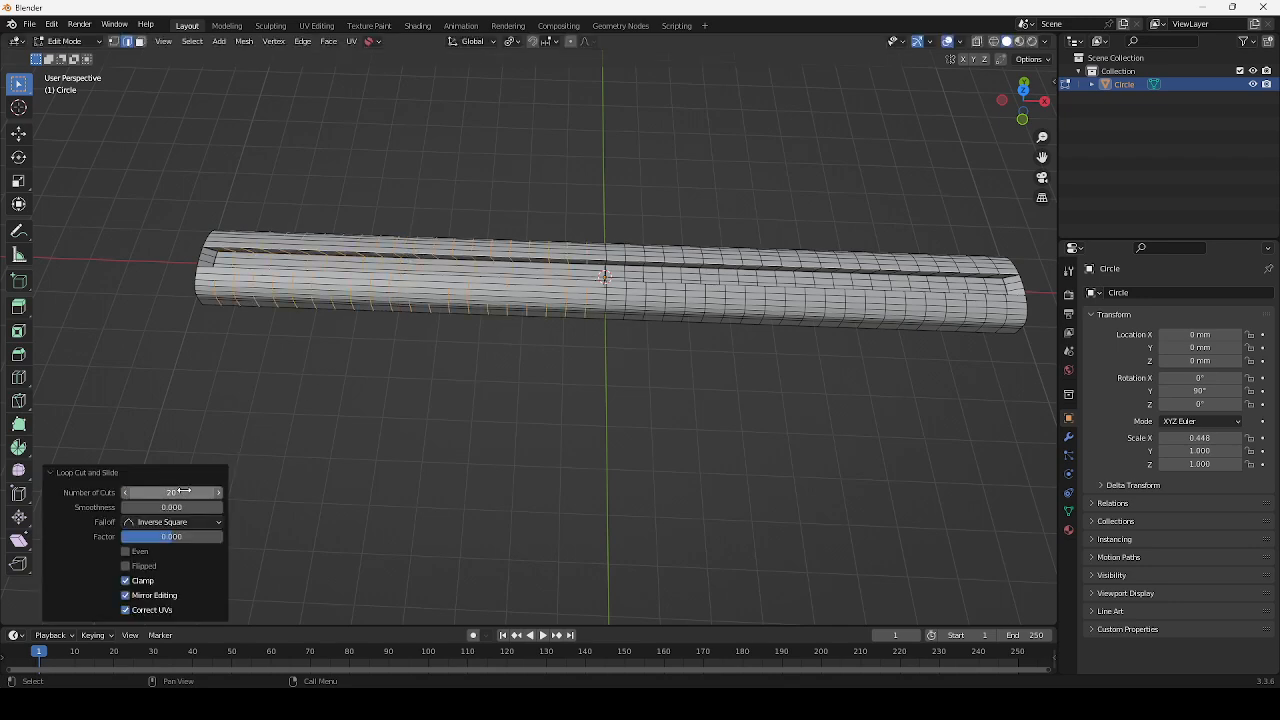
{"action": "left_click", "coordinate": [363, 417]}
{"action": "scroll", "coordinate": [508, 382], "scroll_direction": "down", "scroll_amount": 2}
{"action": "middle_click_drag", "start_coordinate": [508, 382], "coordinate": [520, 237]}
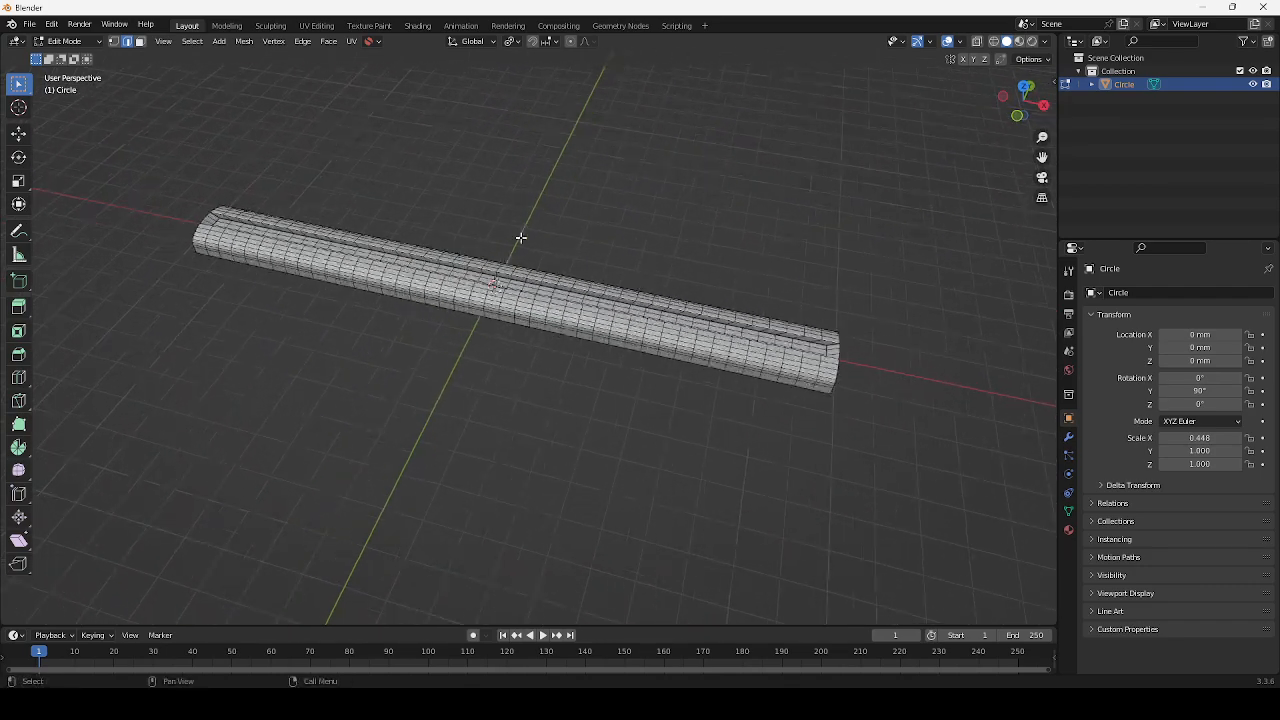
{"action": "scroll", "coordinate": [520, 237], "scroll_direction": "up", "scroll_amount": 5}
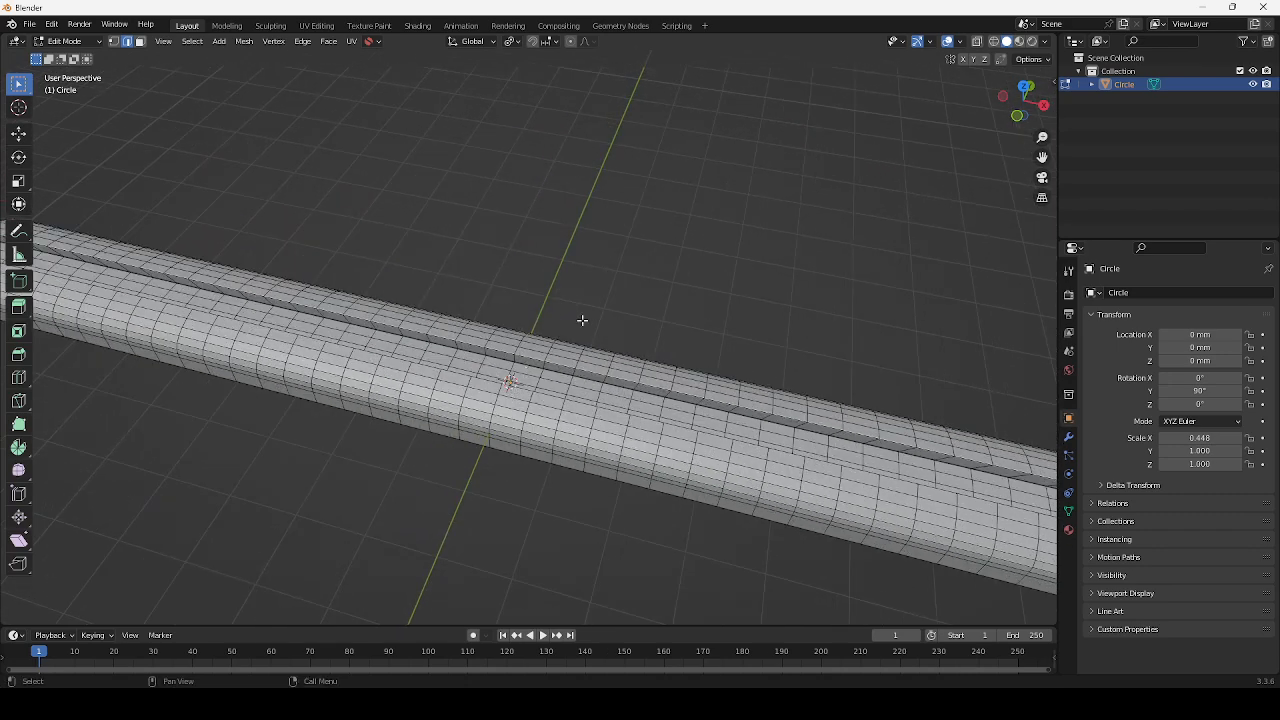
{"action": "scroll", "coordinate": [545, 328], "scroll_direction": "down", "scroll_amount": 3}
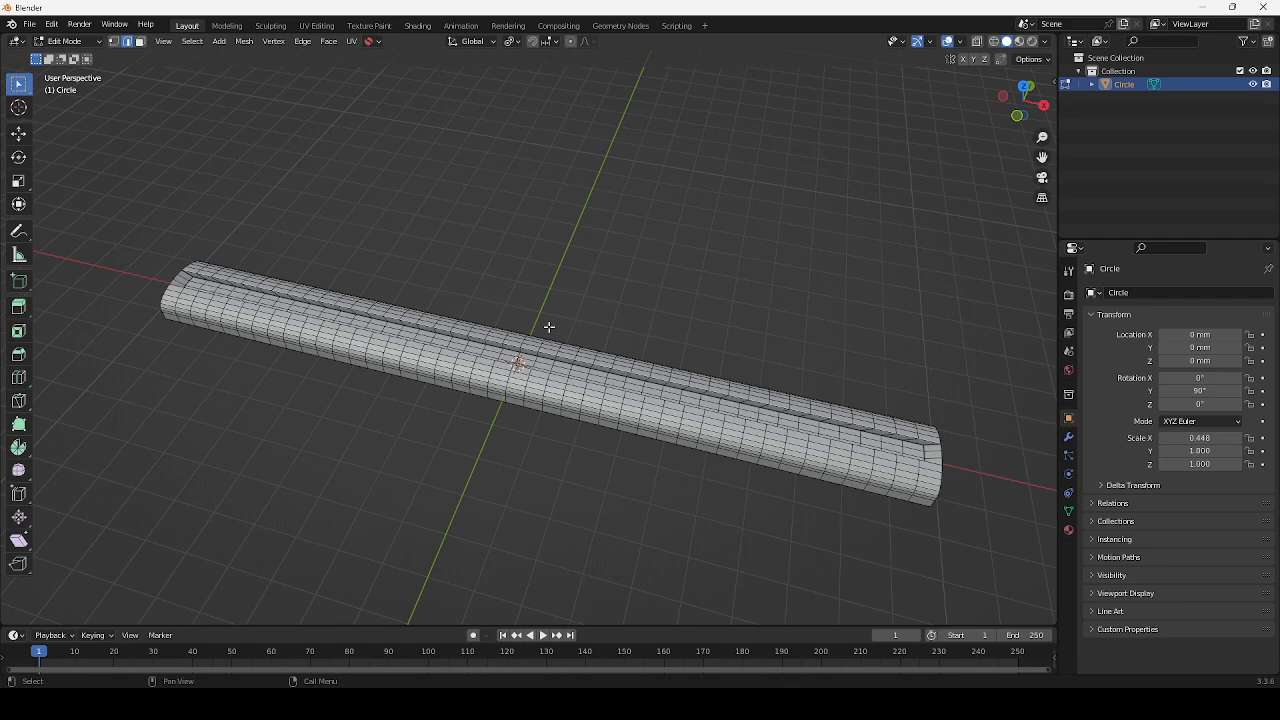
In Object Mode, bend the body along a new JewelCraft size curve in Britain size Q, 18 mm diameter, with Start Up enabled
{"action": "key", "text": "Tab"}
{"action": "scroll", "coordinate": [548, 326], "scroll_direction": "down", "scroll_amount": 2}
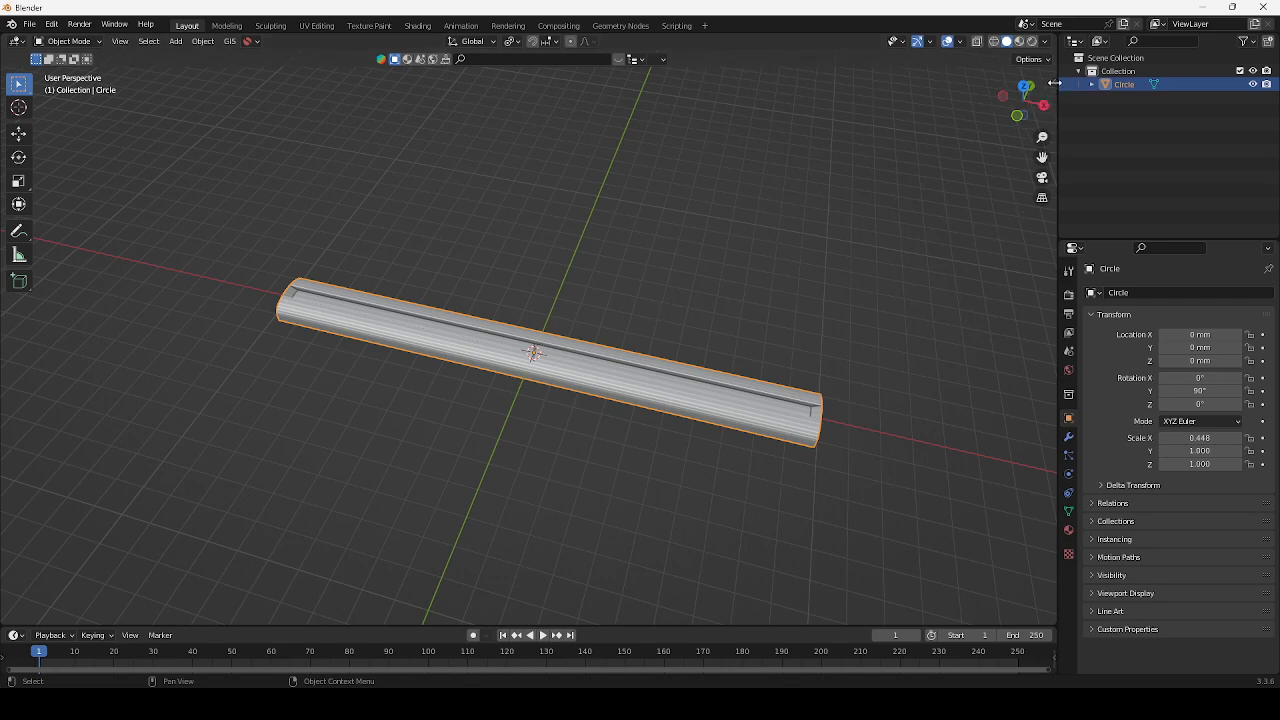
{"action": "left_click", "coordinate": [1053, 83]}
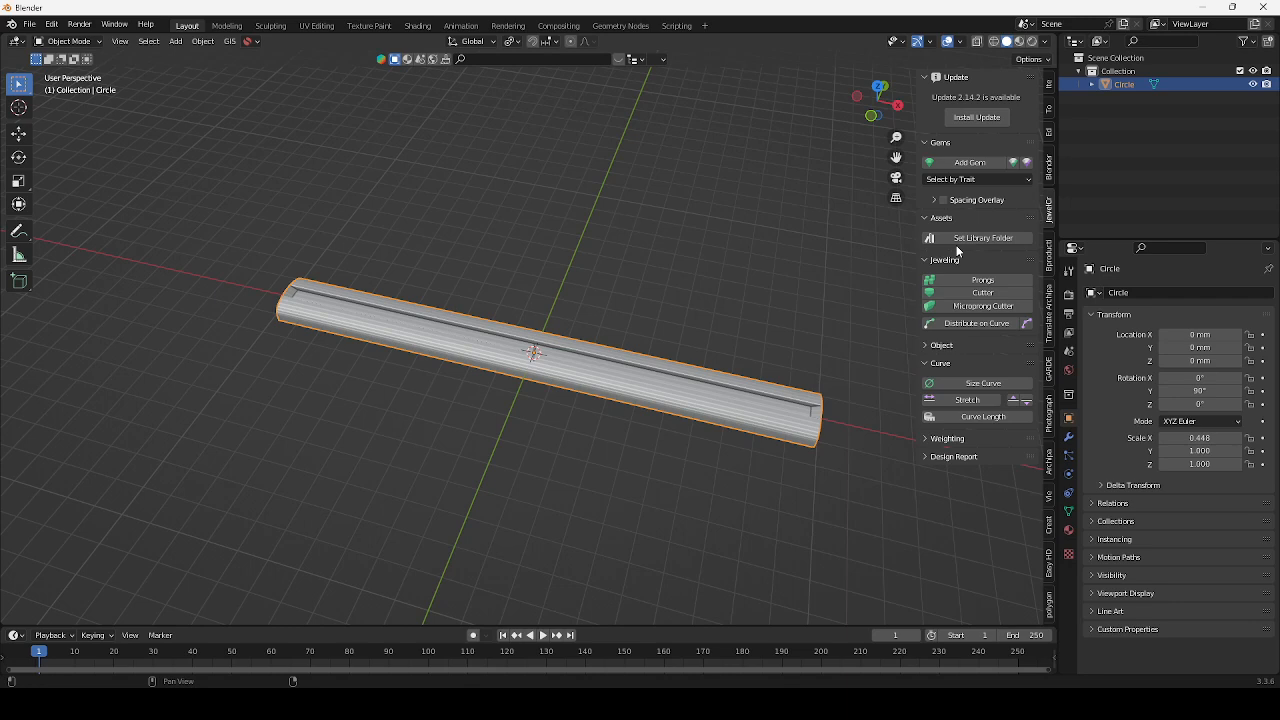
{"action": "left_click", "coordinate": [975, 385]}
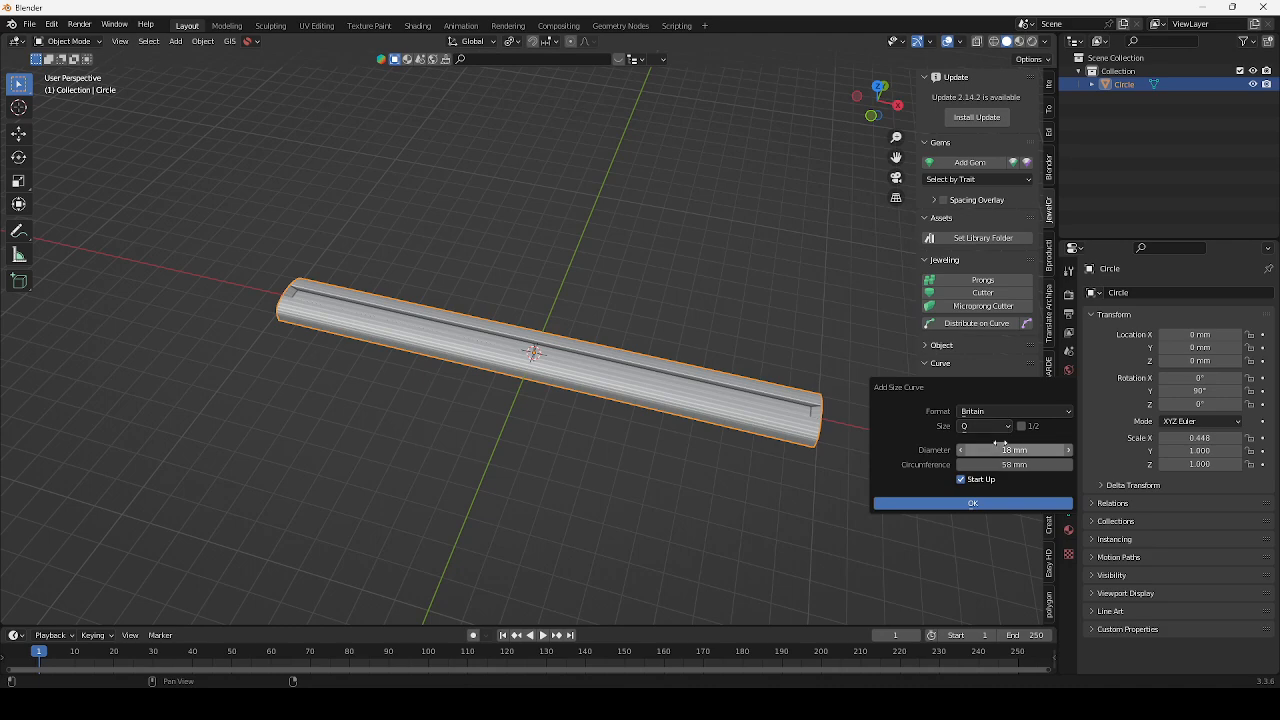
{"action": "left_click", "coordinate": [968, 503]}
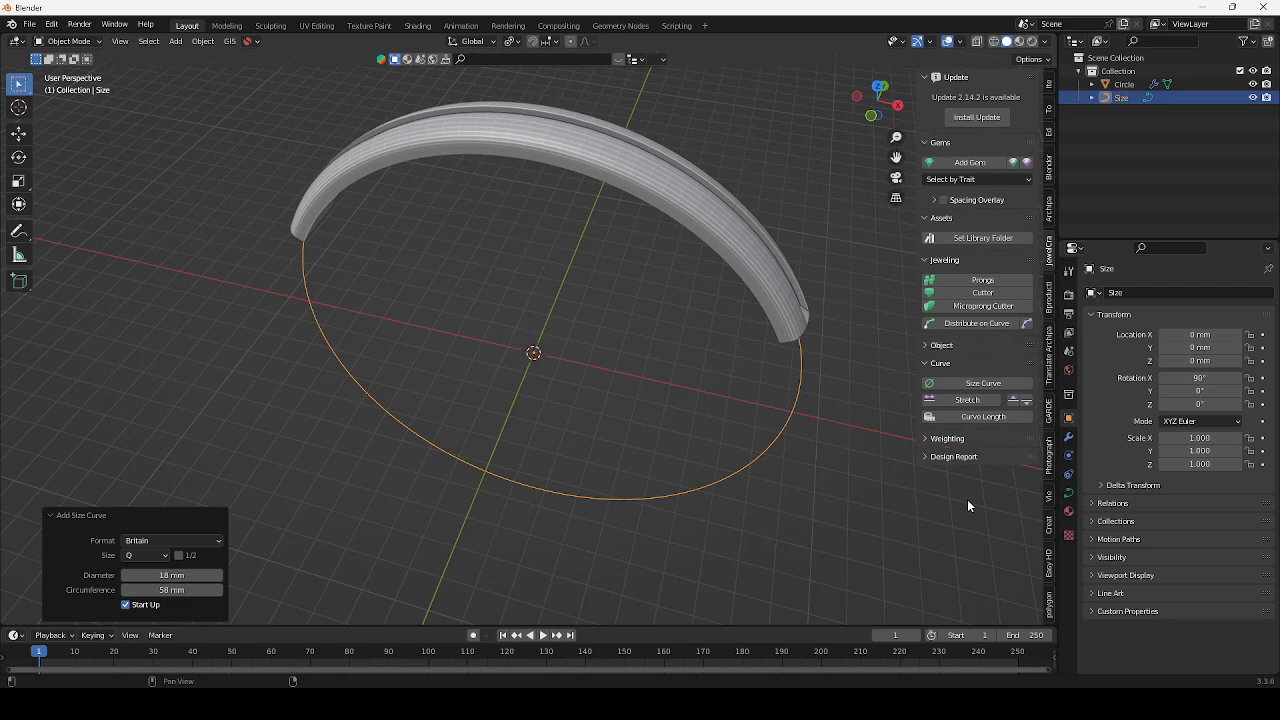
Try the bent body under the size curve, and place it over the curve instead
{"action": "middle_click_drag", "start_coordinate": [967, 499], "coordinate": [622, 306]}
{"action": "scroll", "coordinate": [520, 335], "scroll_direction": "up", "scroll_amount": 1}
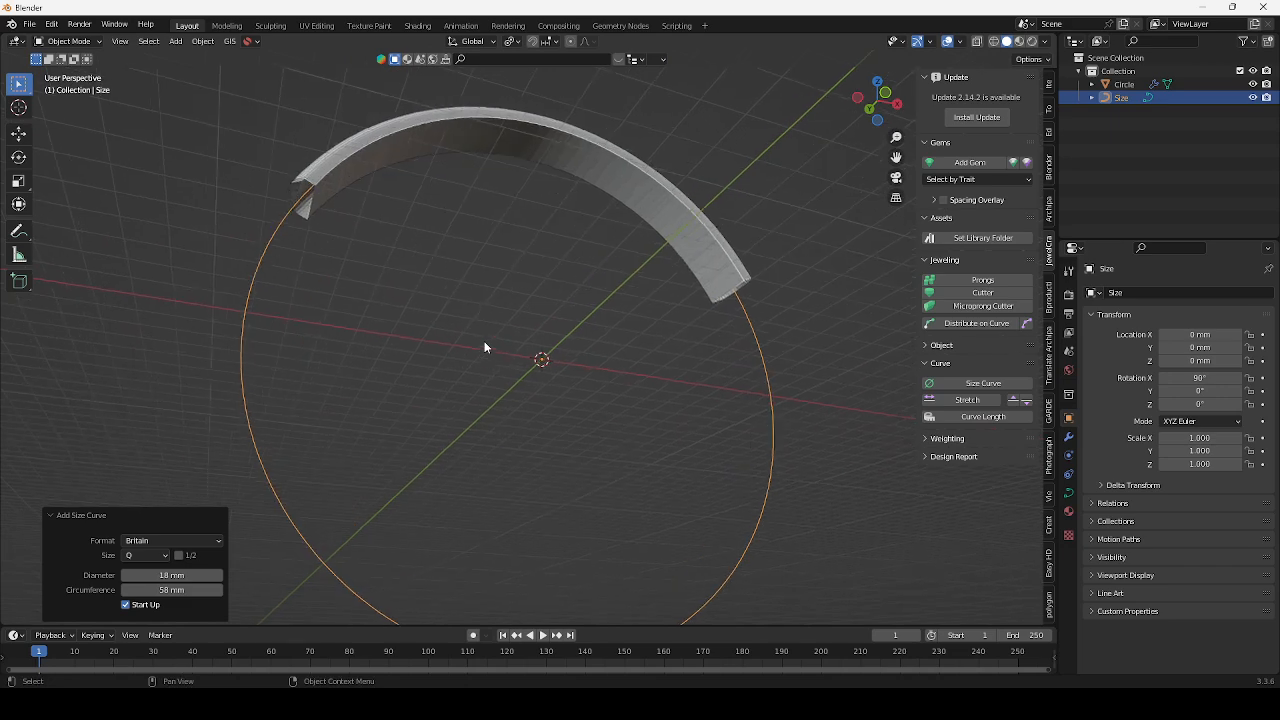
{"action": "middle_click_drag", "start_coordinate": [286, 208], "coordinate": [387, 356], "text": "shift"}
{"action": "scroll", "coordinate": [393, 288], "scroll_direction": "up", "scroll_amount": 4}
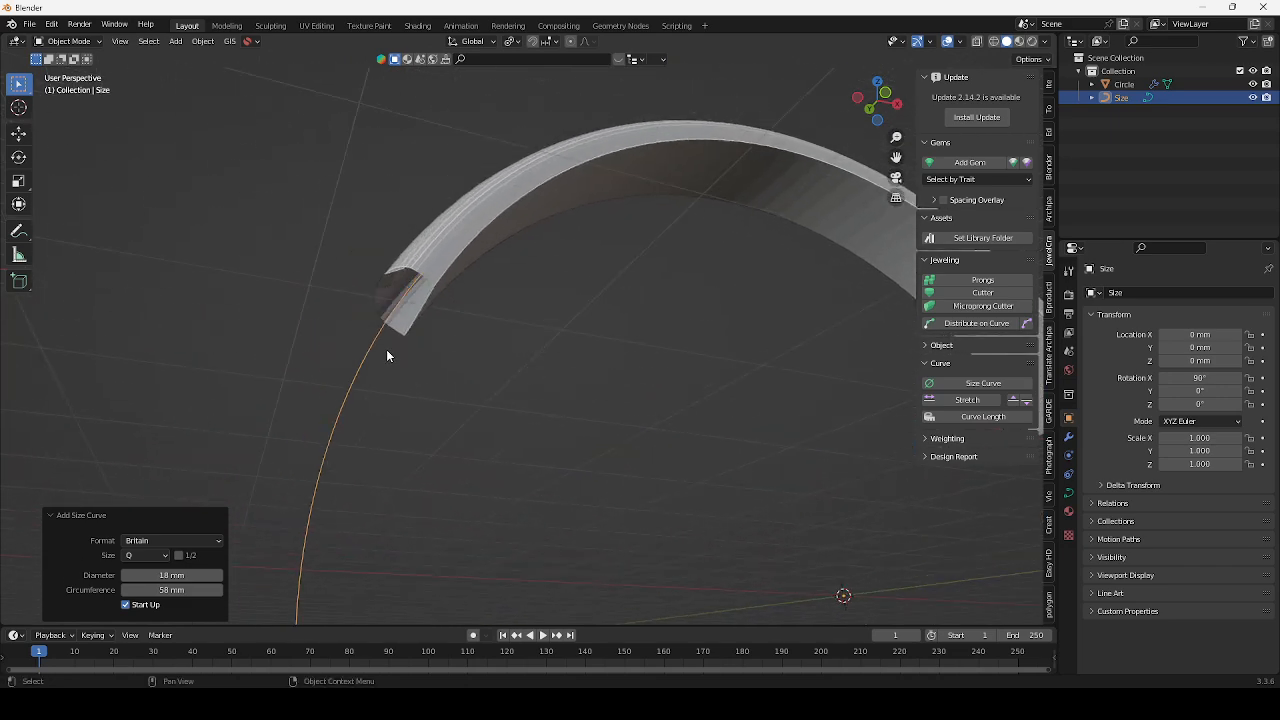
{"action": "left_click", "coordinate": [417, 256]}
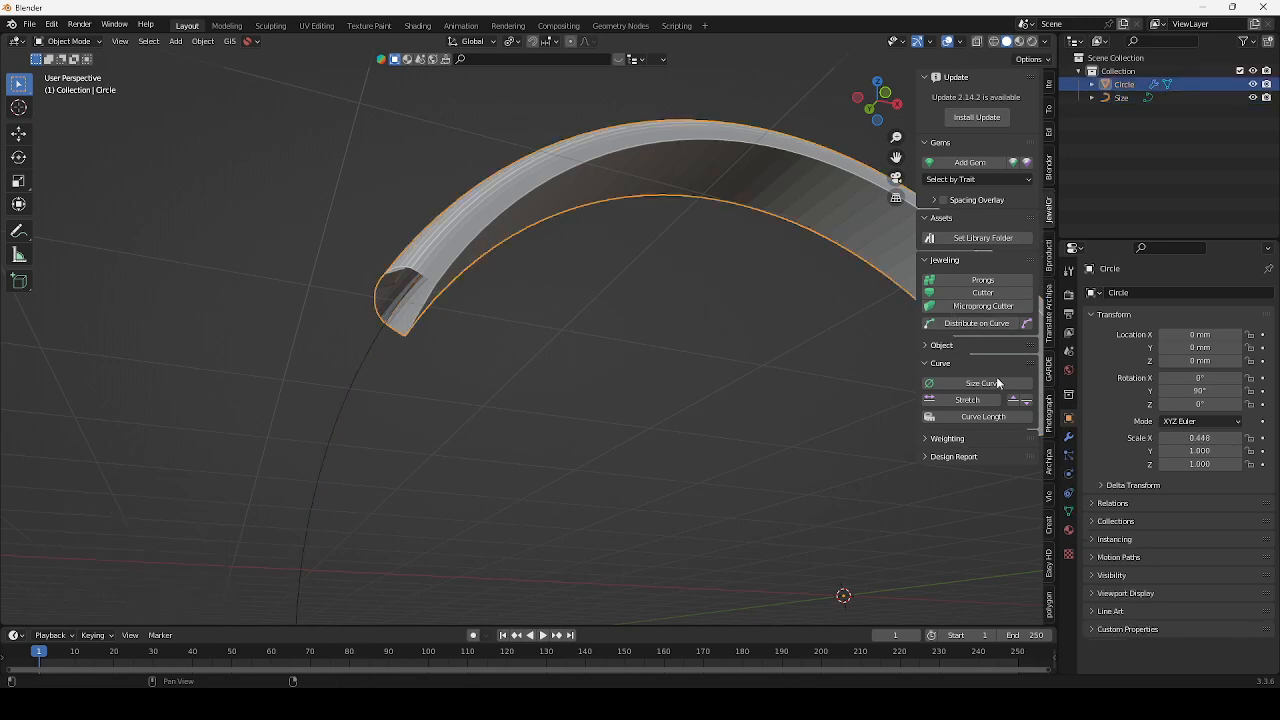
{"action": "left_click", "coordinate": [1026, 401]}
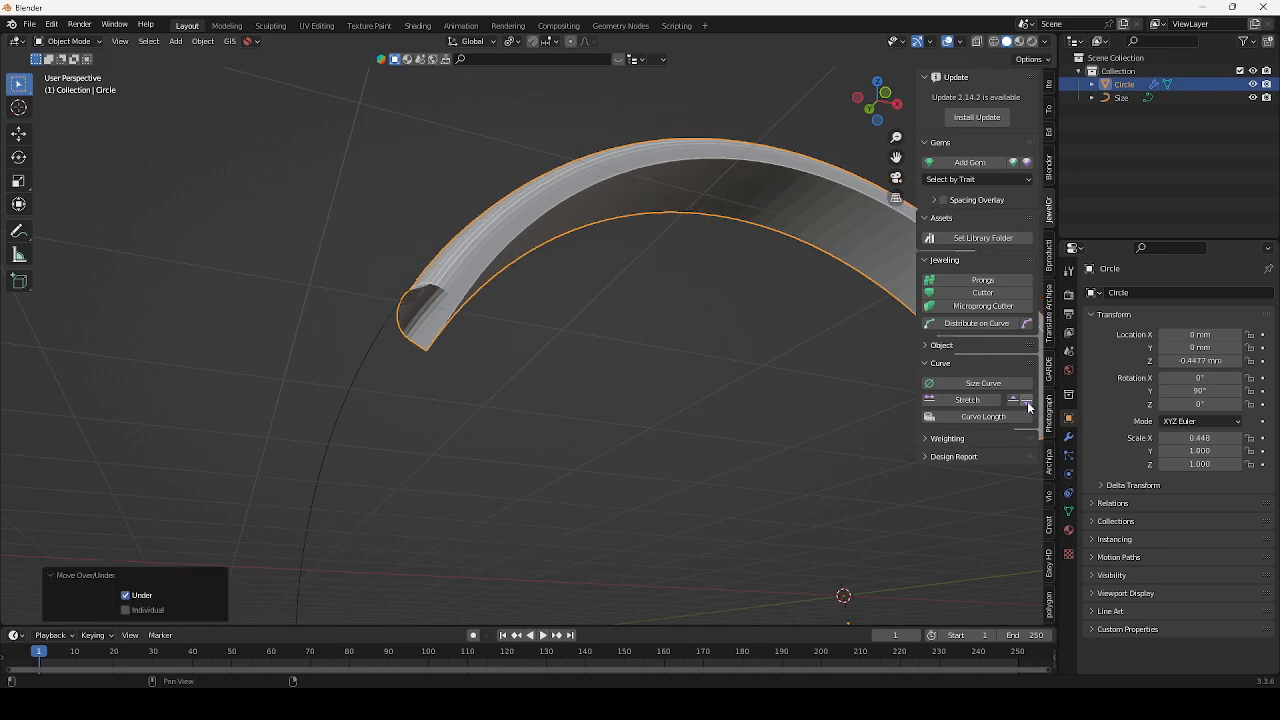
{"action": "left_click", "coordinate": [1013, 399]}
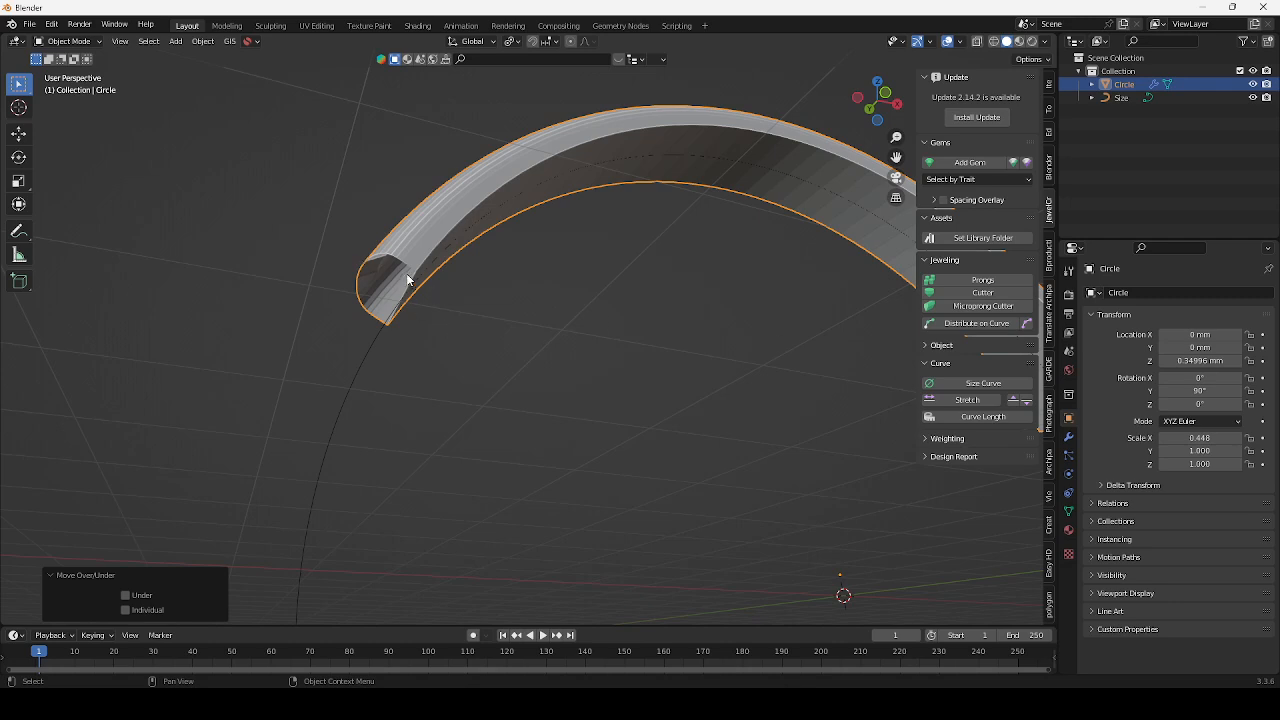
Stretch the bent band along the full length of the size curve to close it into a ring
{"action": "middle_click_drag", "start_coordinate": [407, 280], "coordinate": [550, 259]}
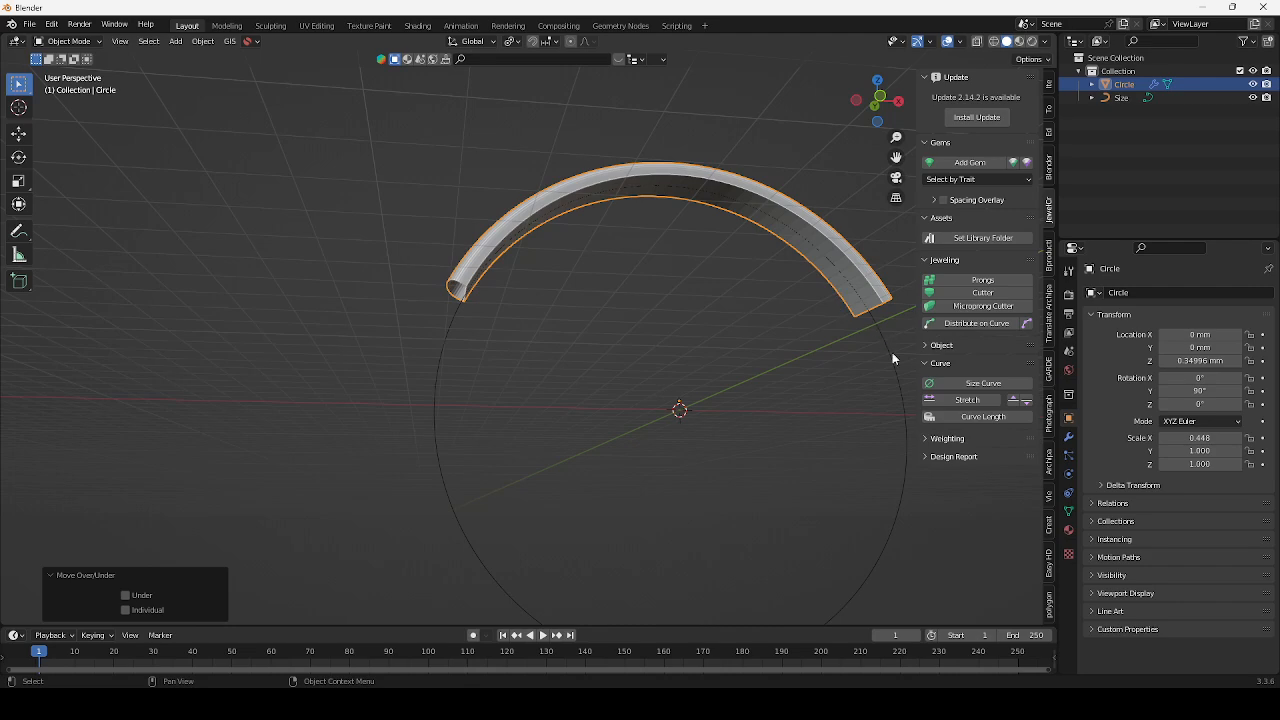
{"action": "left_click", "coordinate": [941, 400]}
{"action": "scroll", "coordinate": [646, 320], "scroll_direction": "down", "scroll_amount": 3}
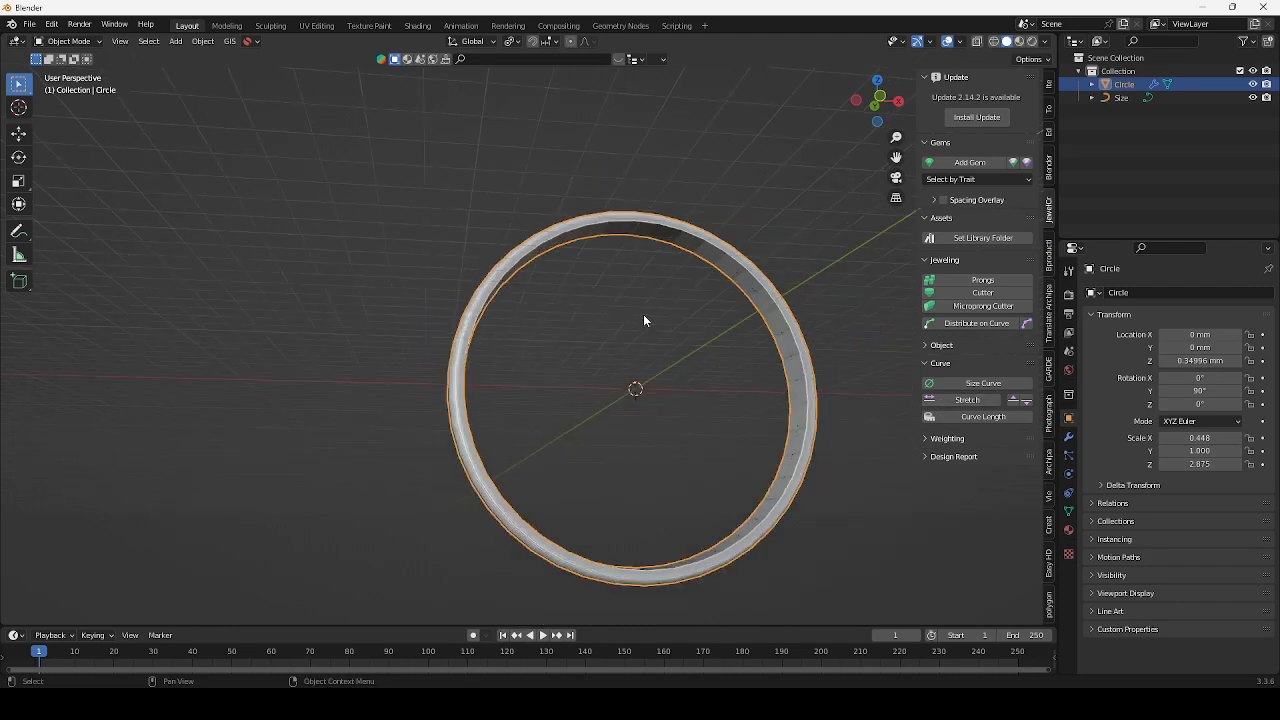
Examine the ring's outer surface, crest groove and inner faces up close with the band deselected
{"action": "middle_click_drag", "start_coordinate": [646, 320], "coordinate": [566, 286]}
{"action": "scroll", "coordinate": [563, 281], "scroll_direction": "up", "scroll_amount": 5}
{"action": "middle_click_drag", "start_coordinate": [468, 334], "coordinate": [480, 323]}
{"action": "left_click", "coordinate": [572, 272]}
{"action": "scroll", "coordinate": [584, 274], "scroll_direction": "down", "scroll_amount": 1}
{"action": "scroll", "coordinate": [584, 279], "scroll_direction": "down", "scroll_amount": 2}
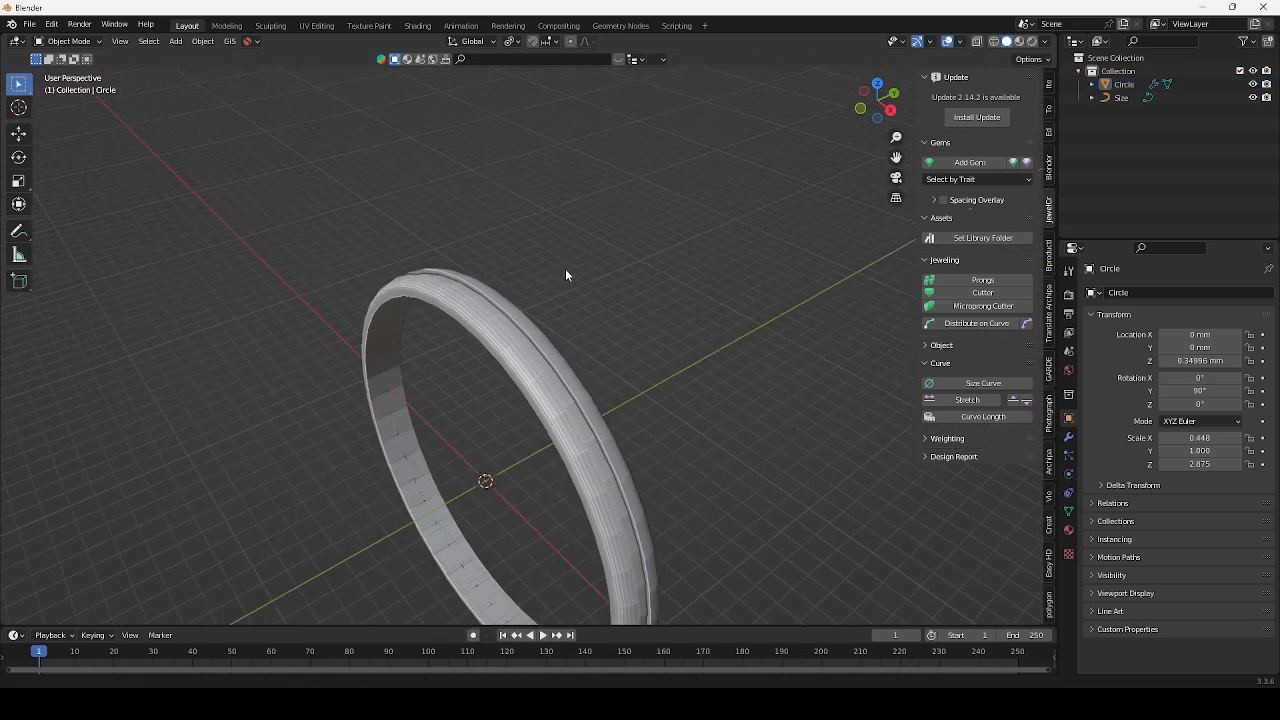
{"action": "middle_click_drag", "start_coordinate": [565, 268], "coordinate": [491, 291]}
{"action": "scroll", "coordinate": [491, 290], "scroll_direction": "up", "scroll_amount": 5}
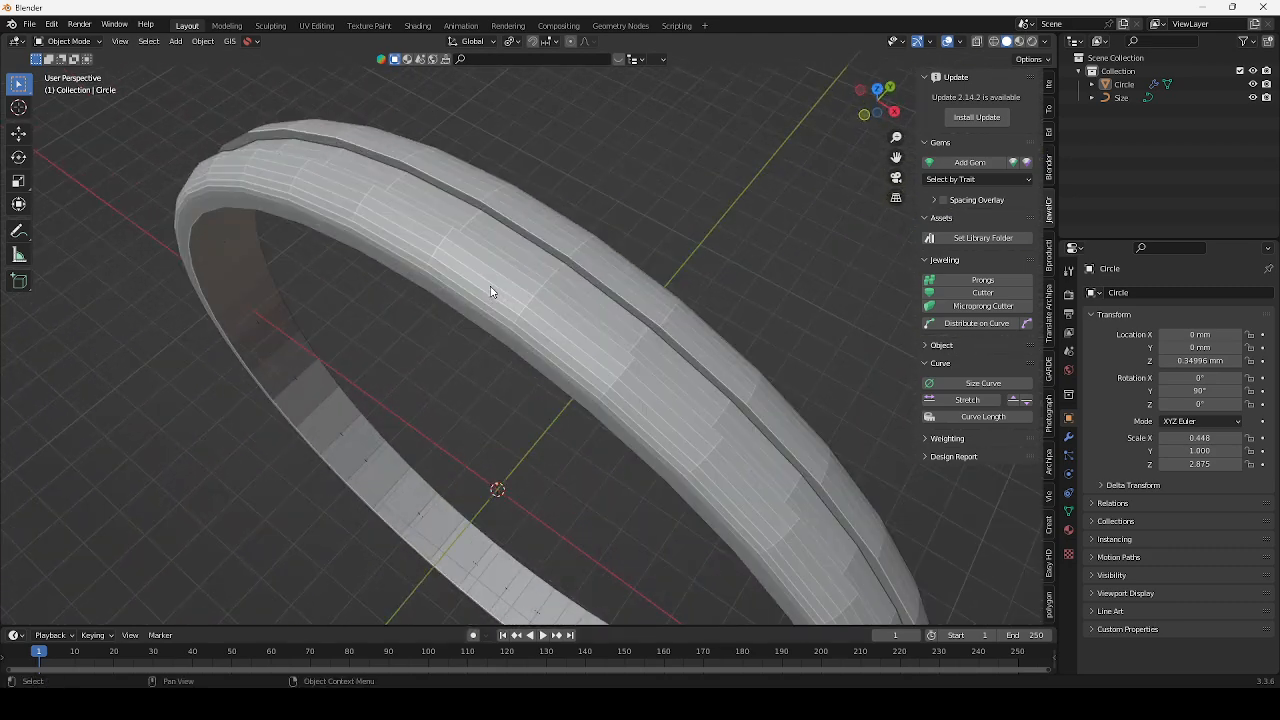
Enter Edit Mode on the ring body and select the edge loop around its middle, with proportional editing off
{"action": "left_click", "coordinate": [532, 297]}
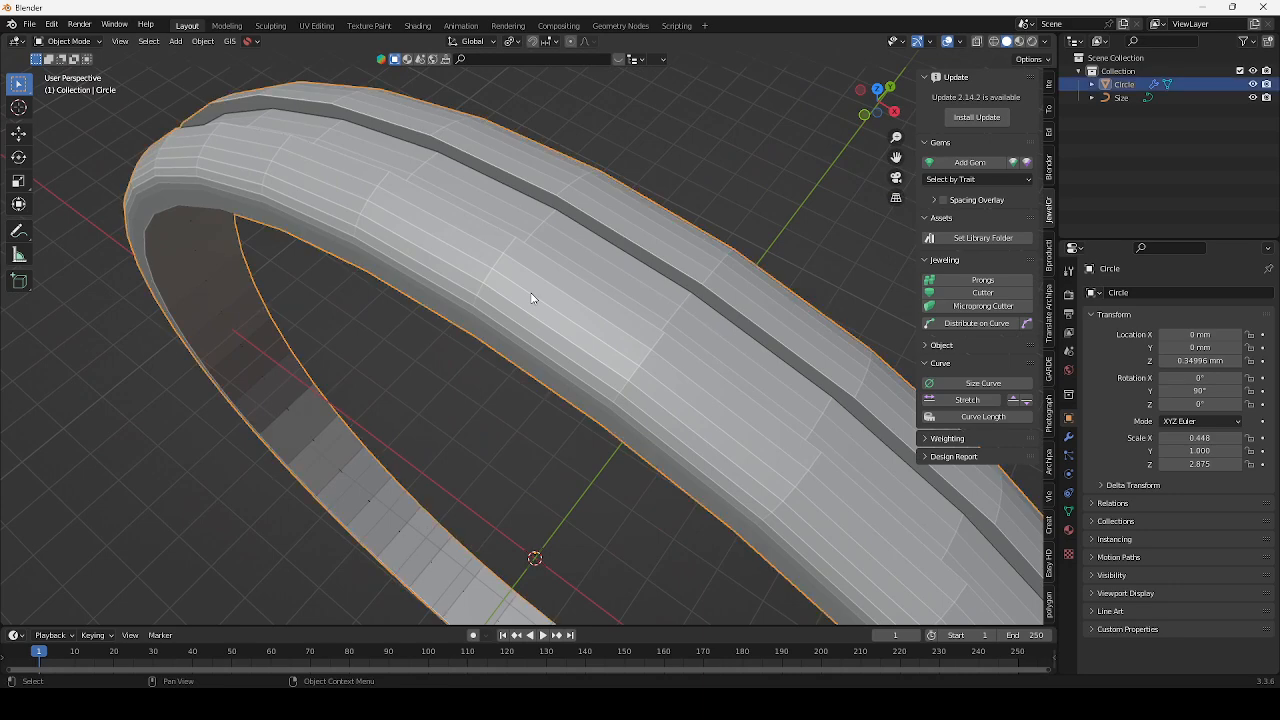
{"action": "key", "text": "Tab"}
{"action": "scroll", "coordinate": [531, 292], "scroll_direction": "down", "scroll_amount": 5}
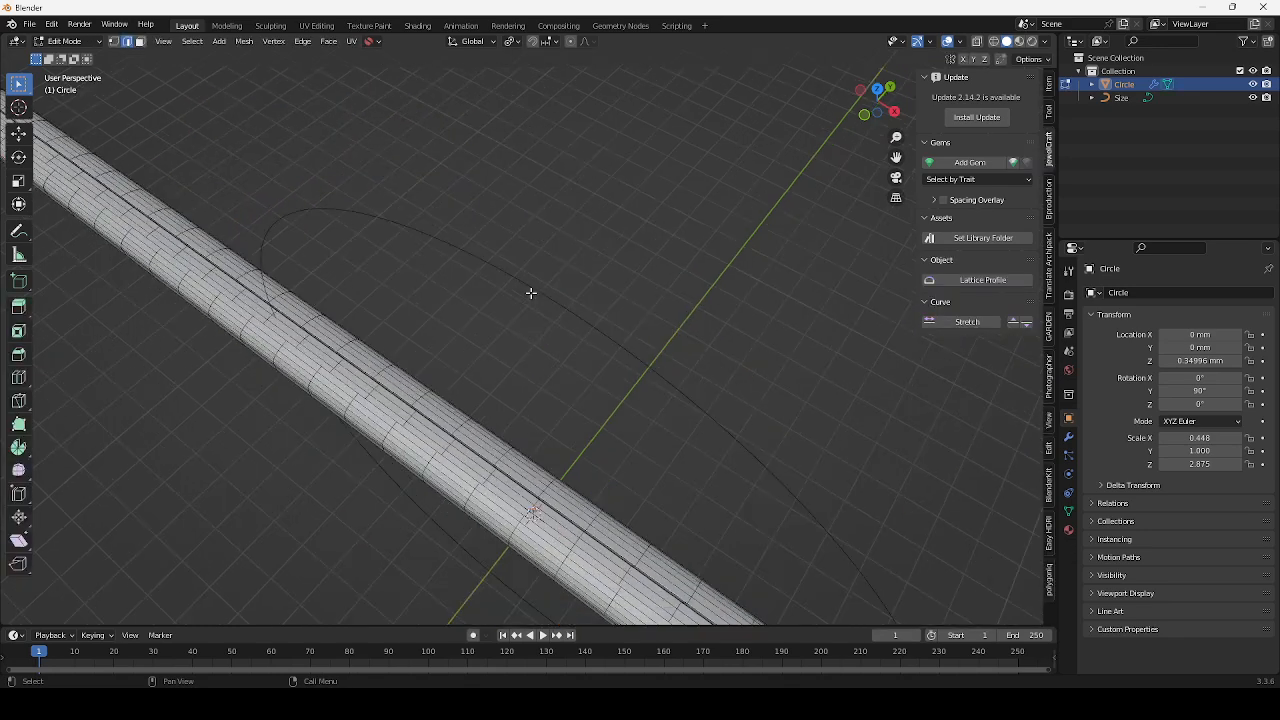
{"action": "middle_click_drag", "start_coordinate": [531, 292], "coordinate": [626, 240], "text": "shift"}
{"action": "scroll", "coordinate": [605, 283], "scroll_direction": "down", "scroll_amount": 1}
{"action": "scroll", "coordinate": [646, 329], "scroll_direction": "up", "scroll_amount": 3}
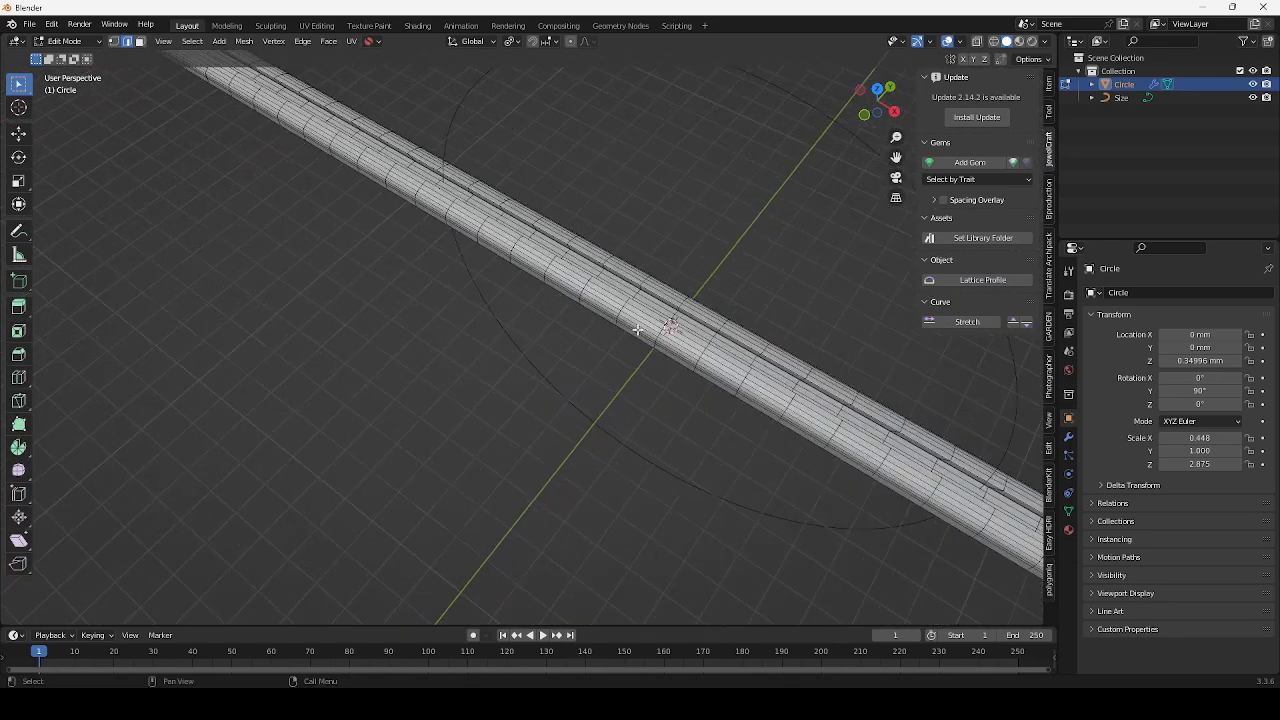
{"action": "middle_click_drag", "start_coordinate": [646, 326], "coordinate": [596, 319], "text": "shift"}
{"action": "middle_click_drag", "start_coordinate": [599, 321], "coordinate": [521, 332], "text": "shift"}
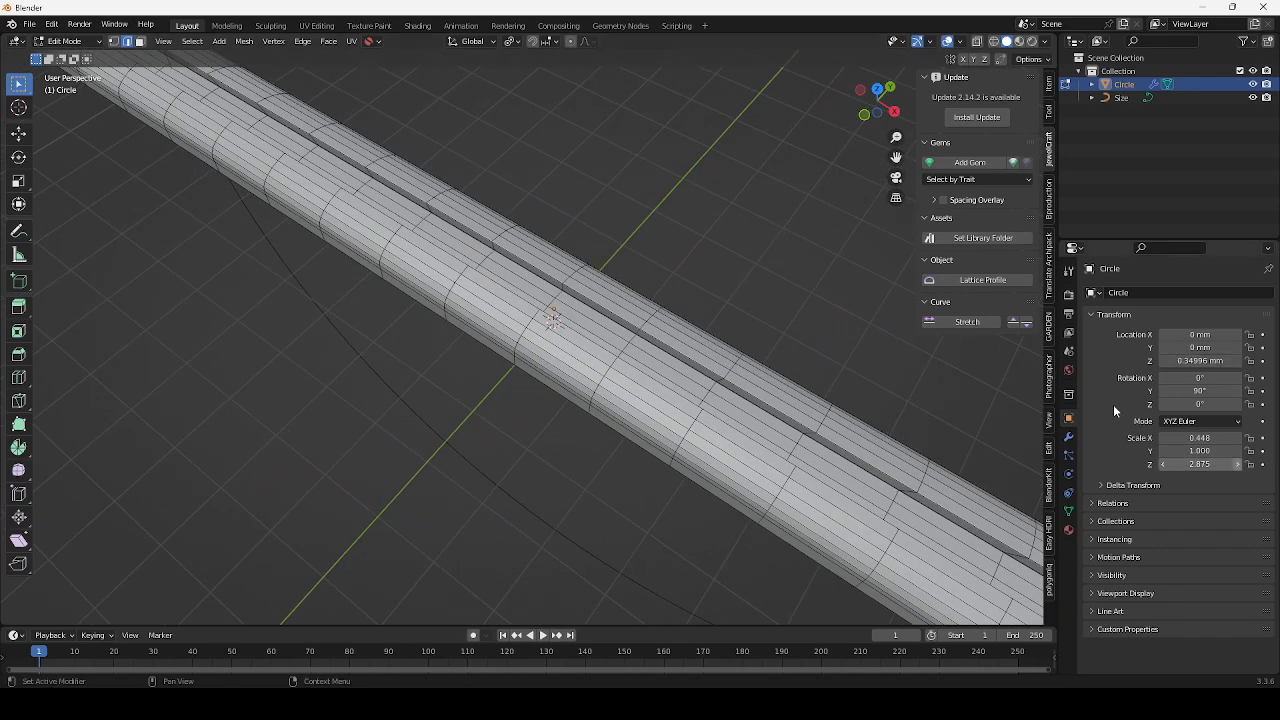
{"action": "left_click", "coordinate": [571, 42]}
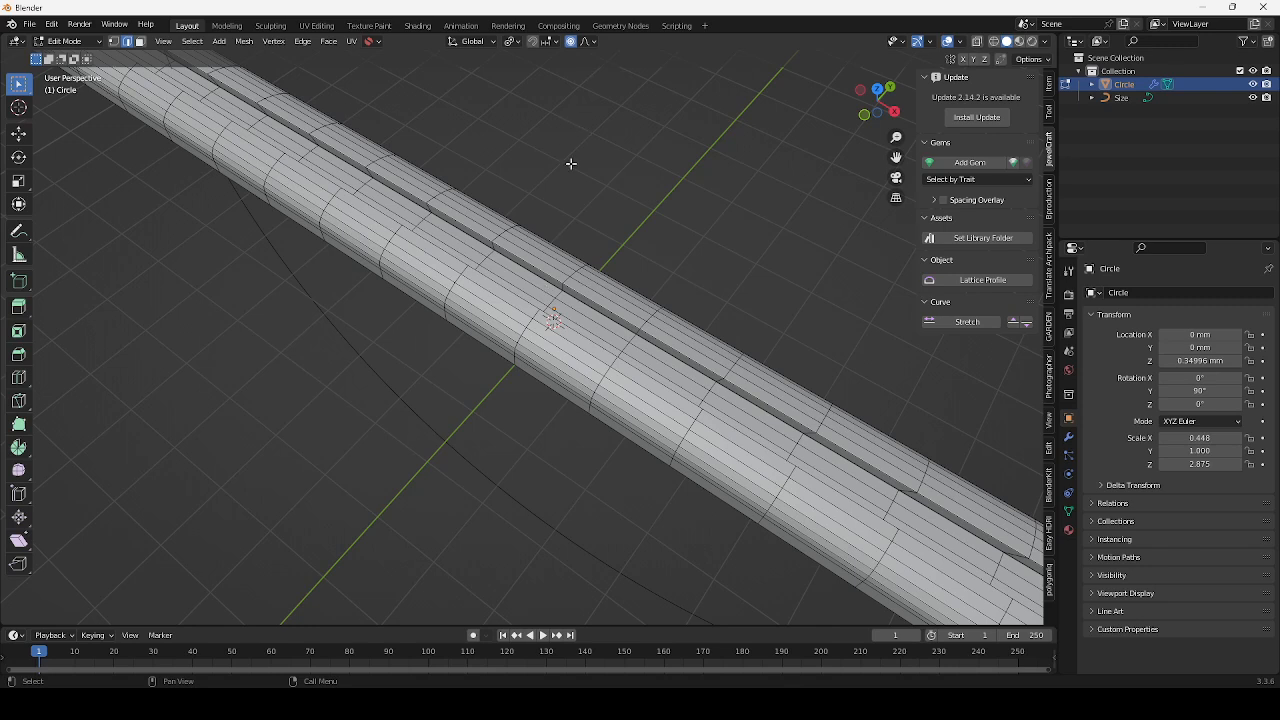
{"action": "left_click", "coordinate": [571, 42]}
{"action": "left_click", "coordinate": [523, 331], "text": "alt"}
Try enlarging only the selected middle edge loop without proportional editing, and cancel the scaling
{"action": "key", "text": "s"}
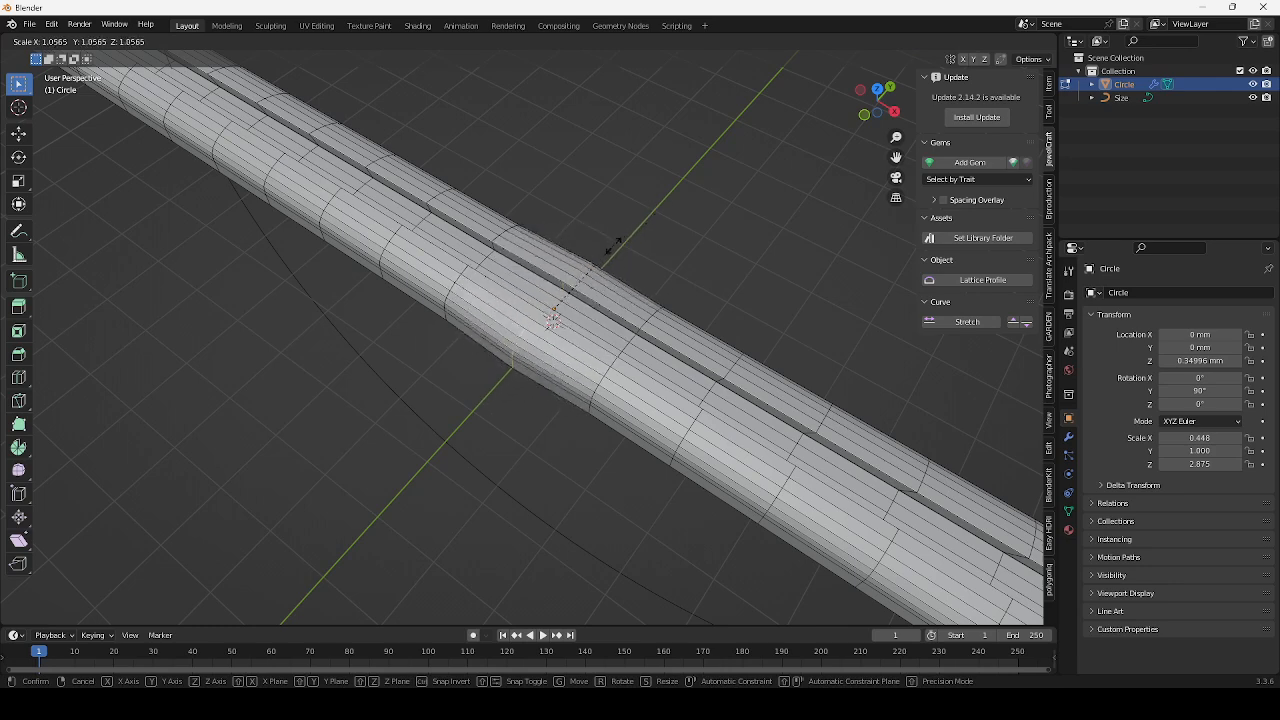
{"action": "right_click", "coordinate": [636, 224]}
{"action": "scroll", "coordinate": [635, 309], "scroll_direction": "down", "scroll_amount": 4}
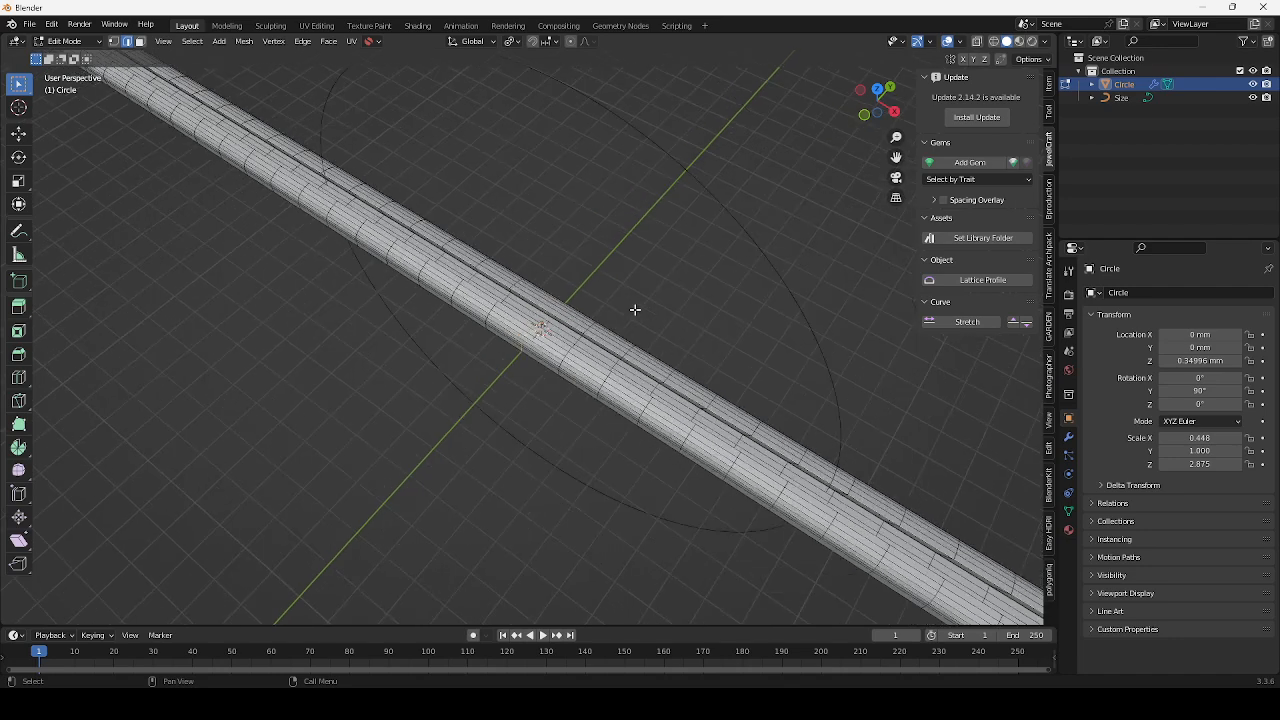
{"action": "middle_click_drag", "start_coordinate": [635, 309], "coordinate": [613, 274]}
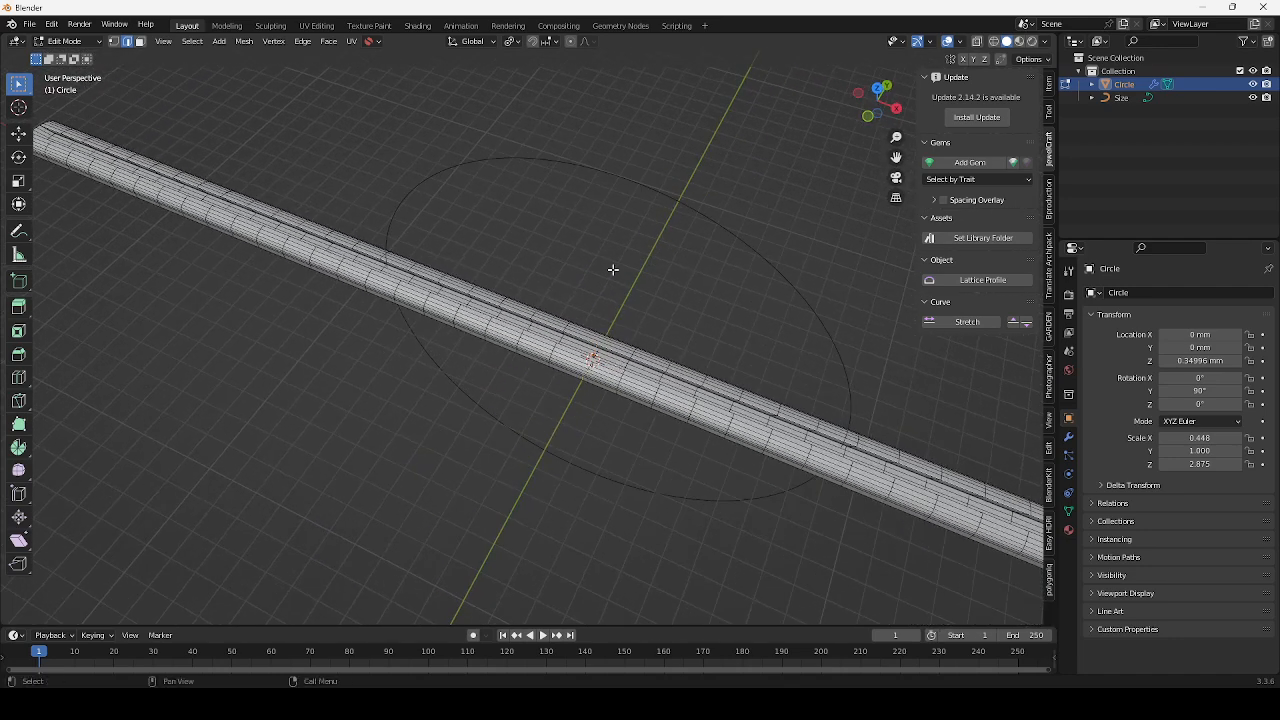
Turn on proportional editing and try scaling the middle loop up to about 2.1 with an influence size of 17.45, cancelling the scaling
{"action": "left_click", "coordinate": [569, 41]}
{"action": "scroll", "coordinate": [590, 321], "scroll_direction": "down", "scroll_amount": 3}
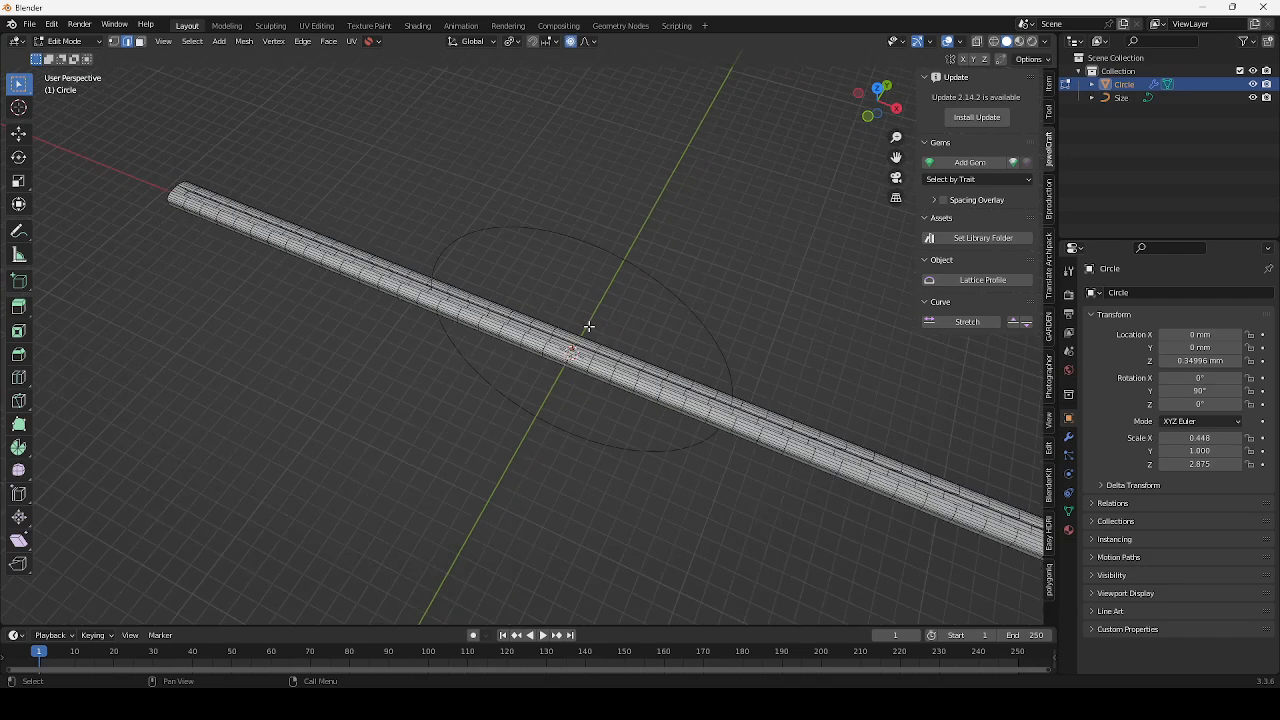
{"action": "scroll", "coordinate": [584, 339], "scroll_direction": "up", "scroll_amount": 4}
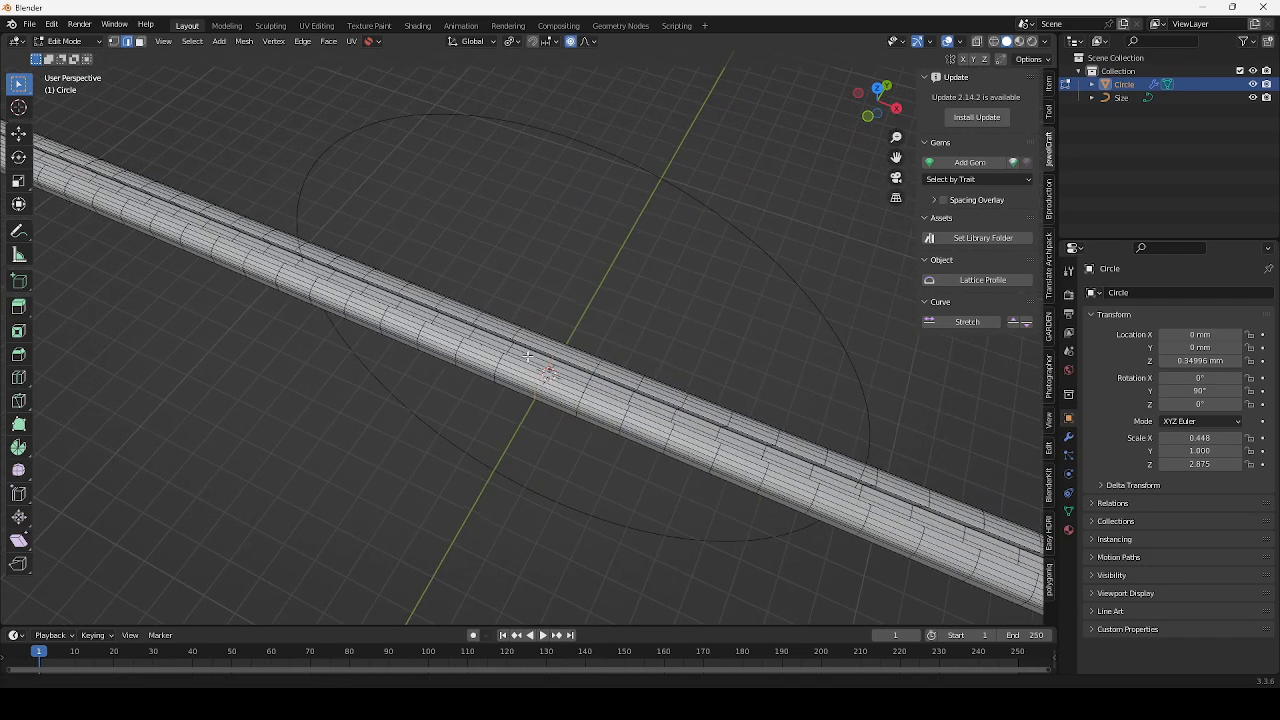
{"action": "key", "text": "s"}
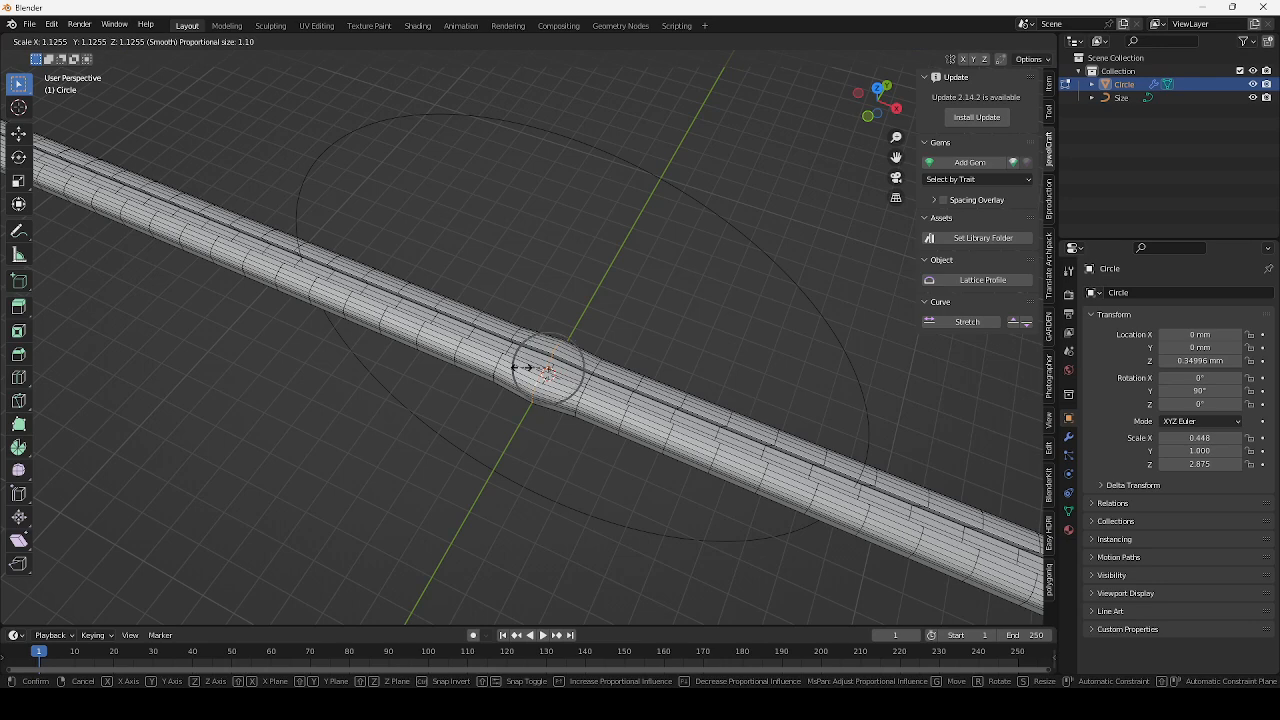
{"action": "scroll", "coordinate": [521, 367], "scroll_direction": "down", "scroll_amount": 20}
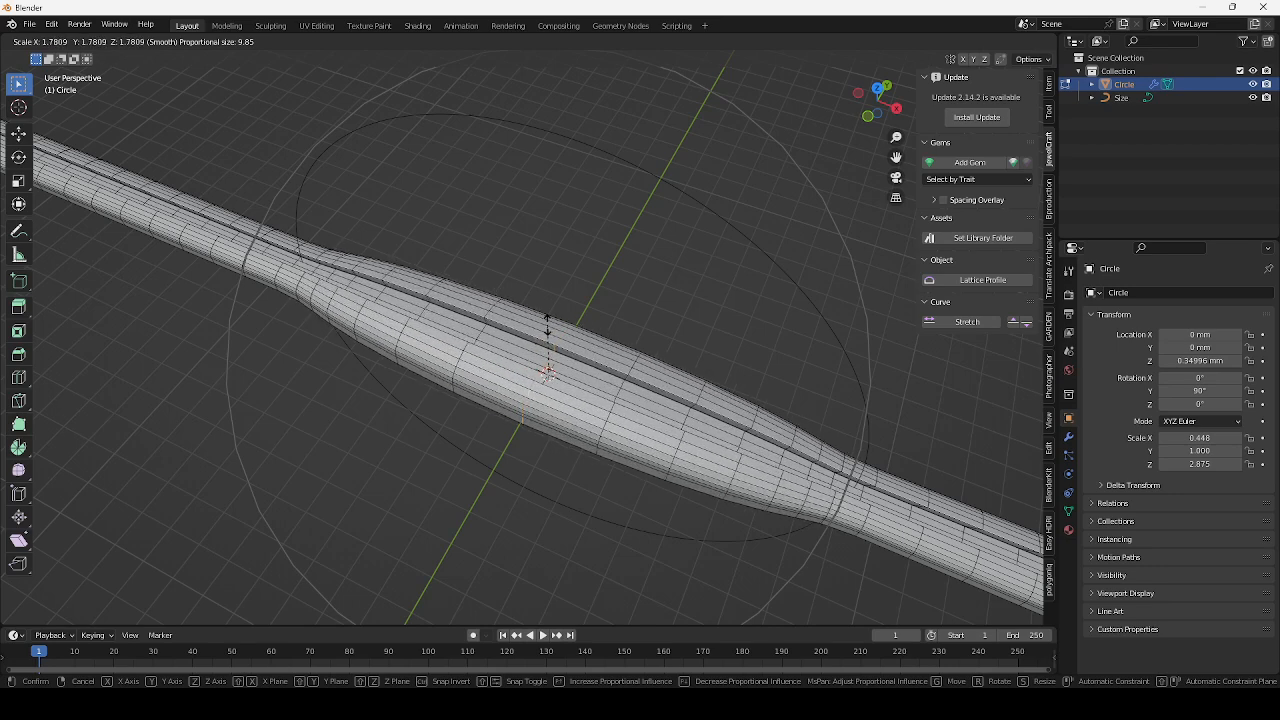
{"action": "scroll", "coordinate": [547, 330], "scroll_direction": "down", "scroll_amount": 2}
{"action": "scroll", "coordinate": [550, 320], "scroll_direction": "down", "scroll_amount": 4}
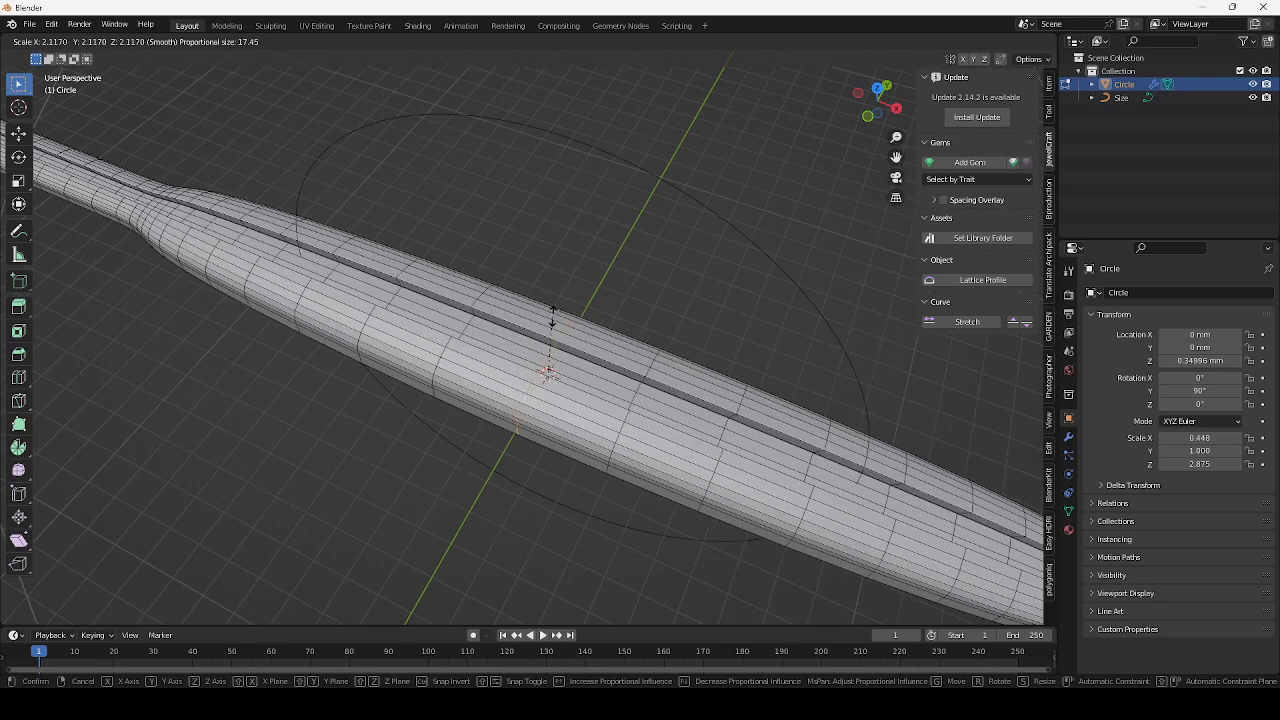
{"action": "key", "text": "Escape"}
Try scaling the middle loop with Smooth falloff and the influence size raised to 23.23, cancelling the scaling
{"action": "scroll", "coordinate": [540, 320], "scroll_direction": "down", "scroll_amount": 5}
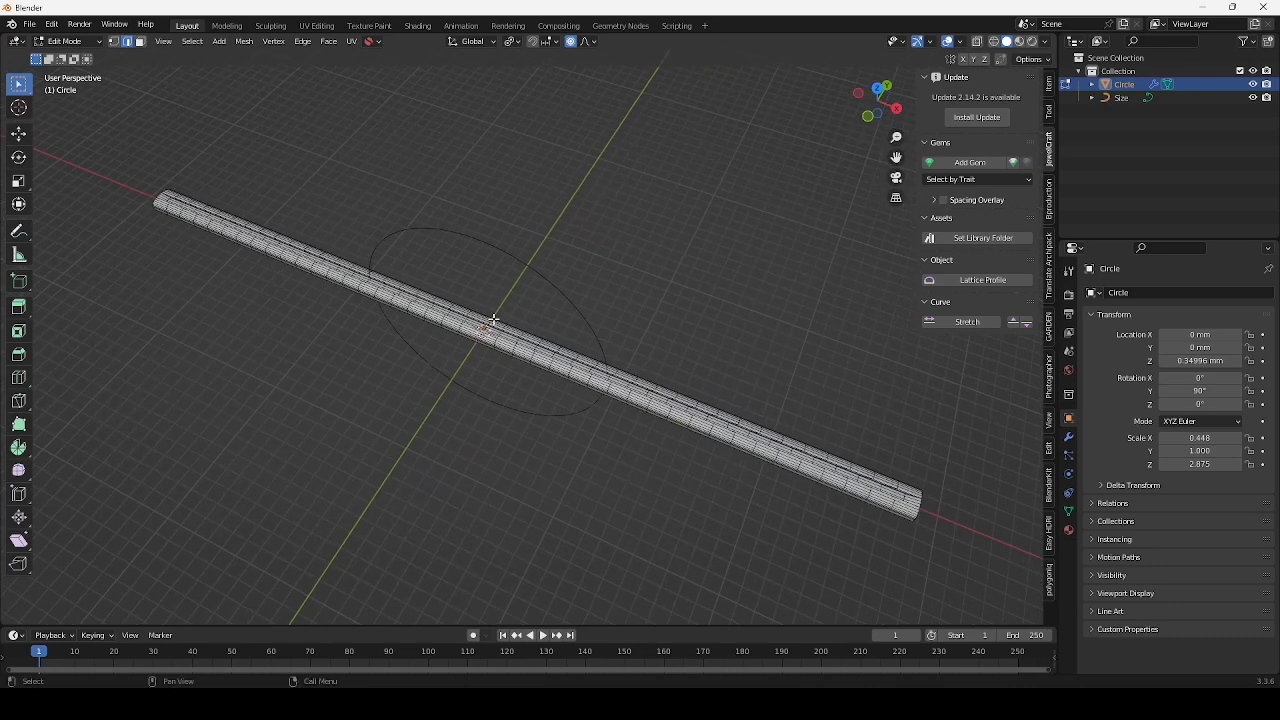
{"action": "key", "text": "s"}
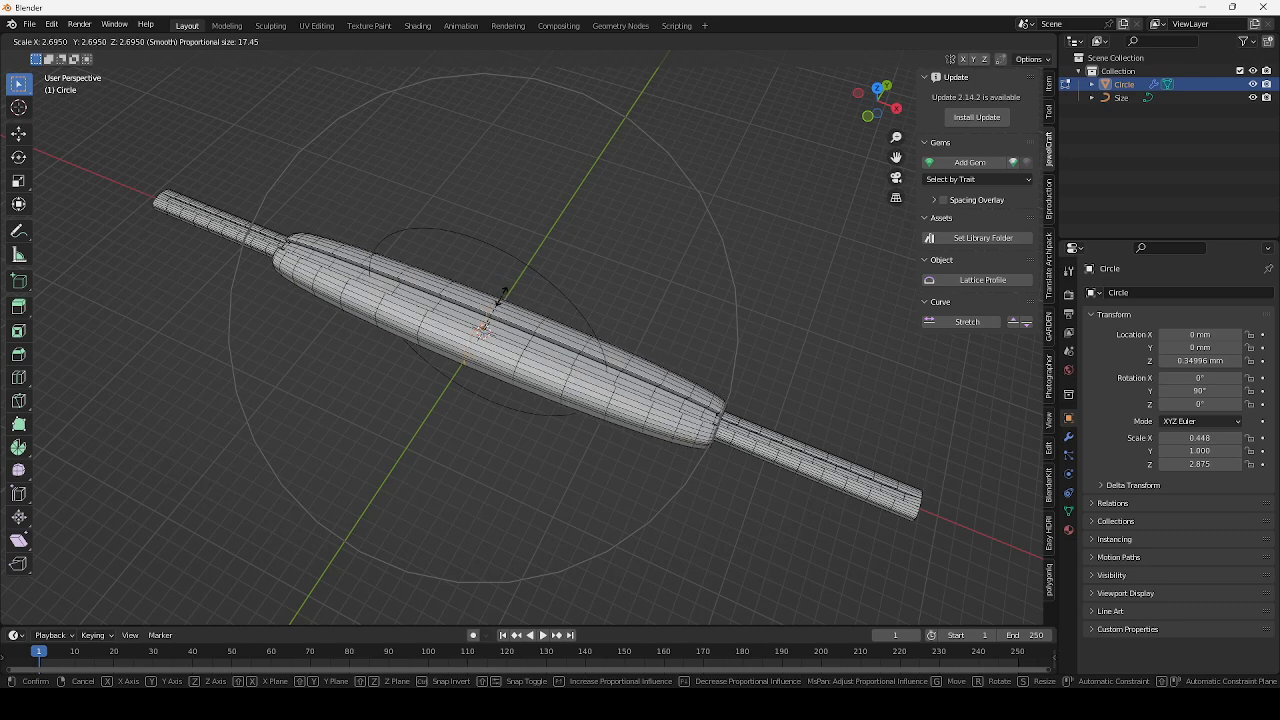
{"action": "scroll", "coordinate": [505, 294], "scroll_direction": "down", "scroll_amount": 3}
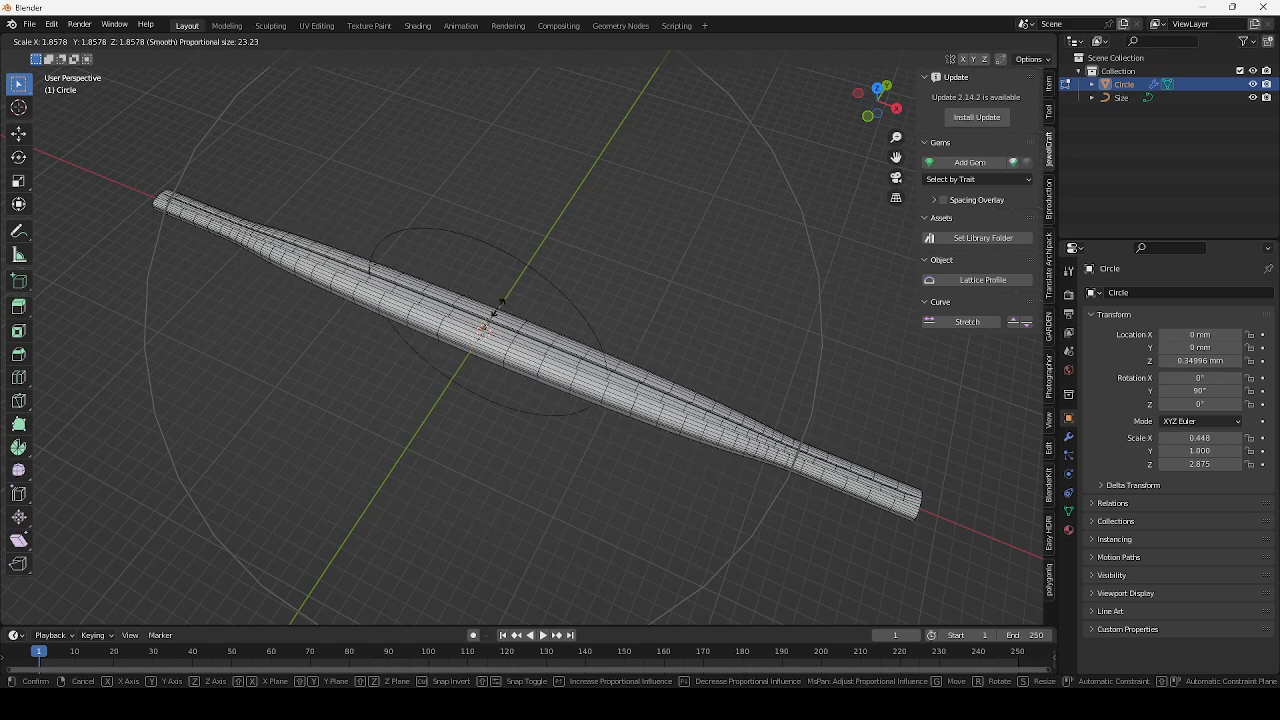
{"action": "right_click", "coordinate": [497, 307]}
Restrict proportional editing to Connected Only and try scaling the middle loop with the influence size reduced to 13.11, cancelling each attempt
{"action": "left_click", "coordinate": [593, 42]}
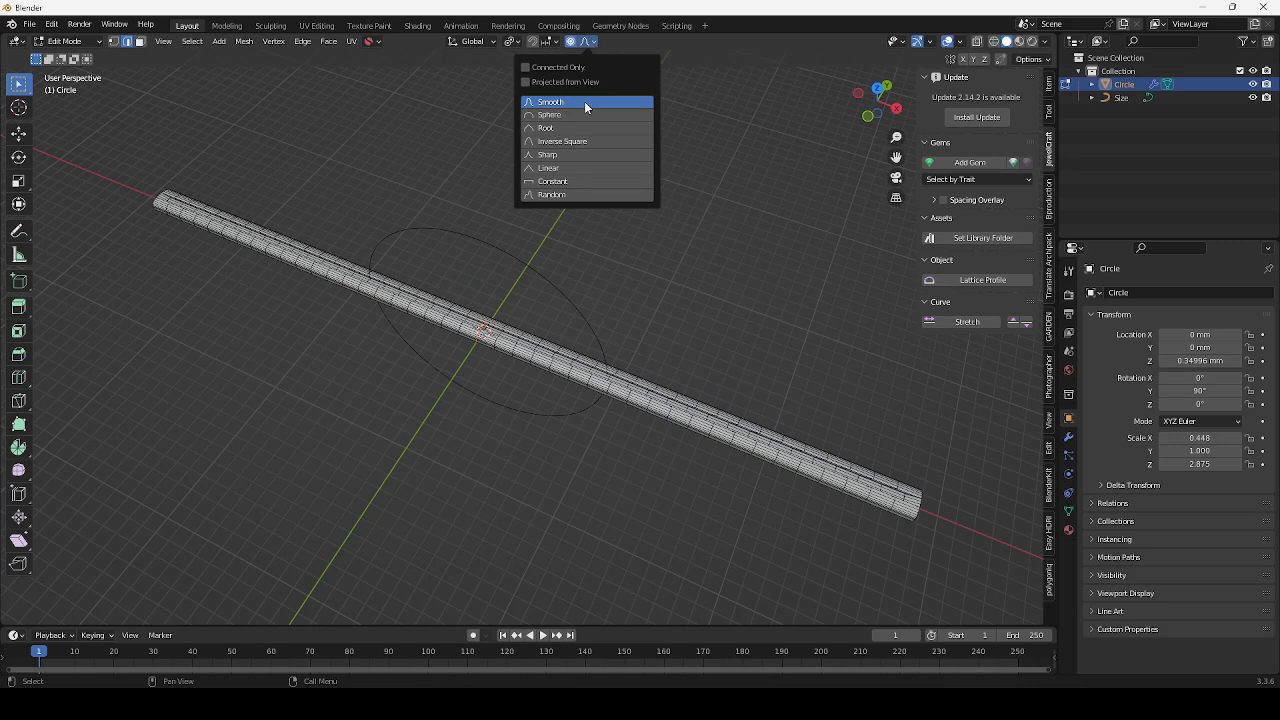
{"action": "left_click", "coordinate": [567, 70]}
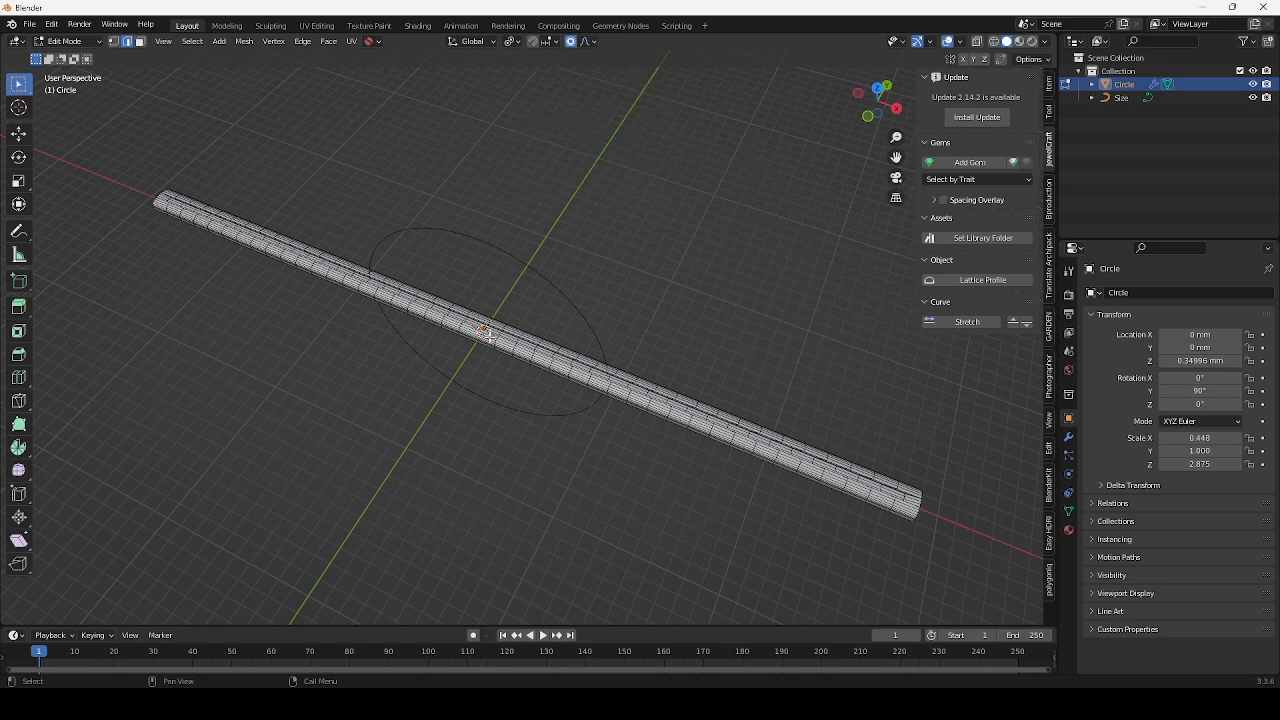
{"action": "key", "text": "s"}
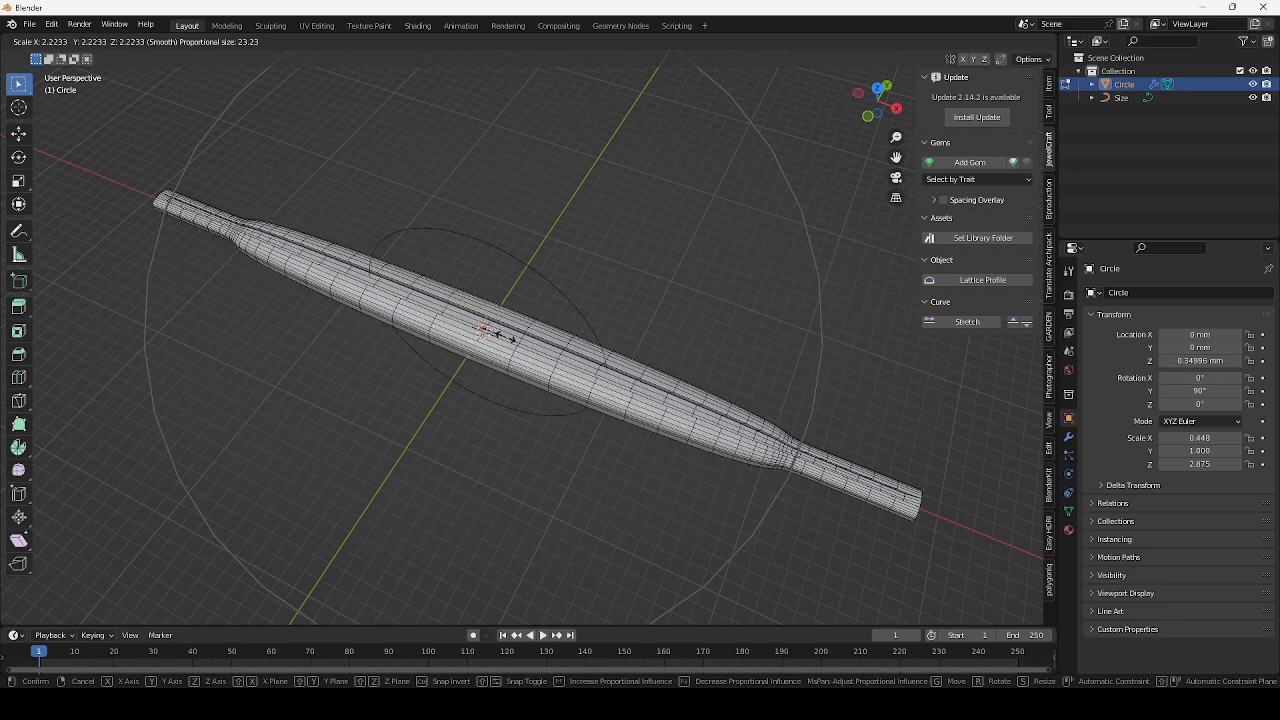
{"action": "key", "text": "Escape"}
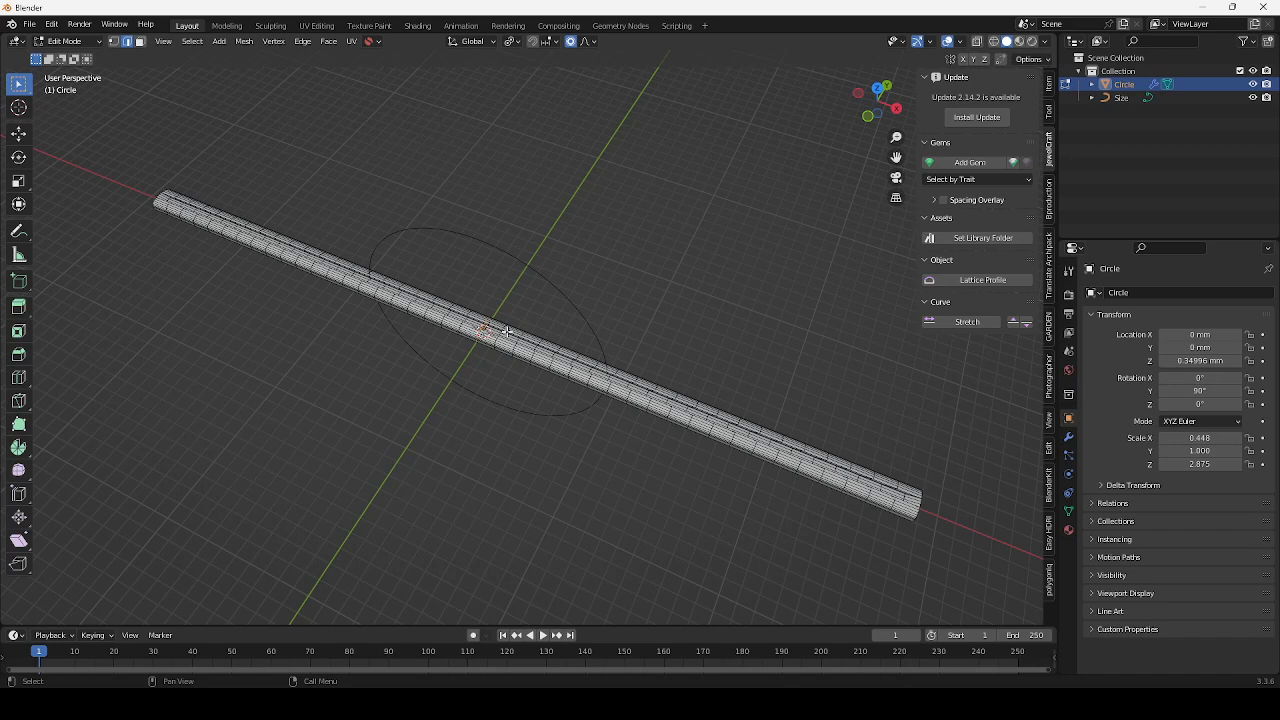
{"action": "key", "text": "s"}
{"action": "scroll", "coordinate": [497, 330], "scroll_direction": "up", "scroll_amount": 6}
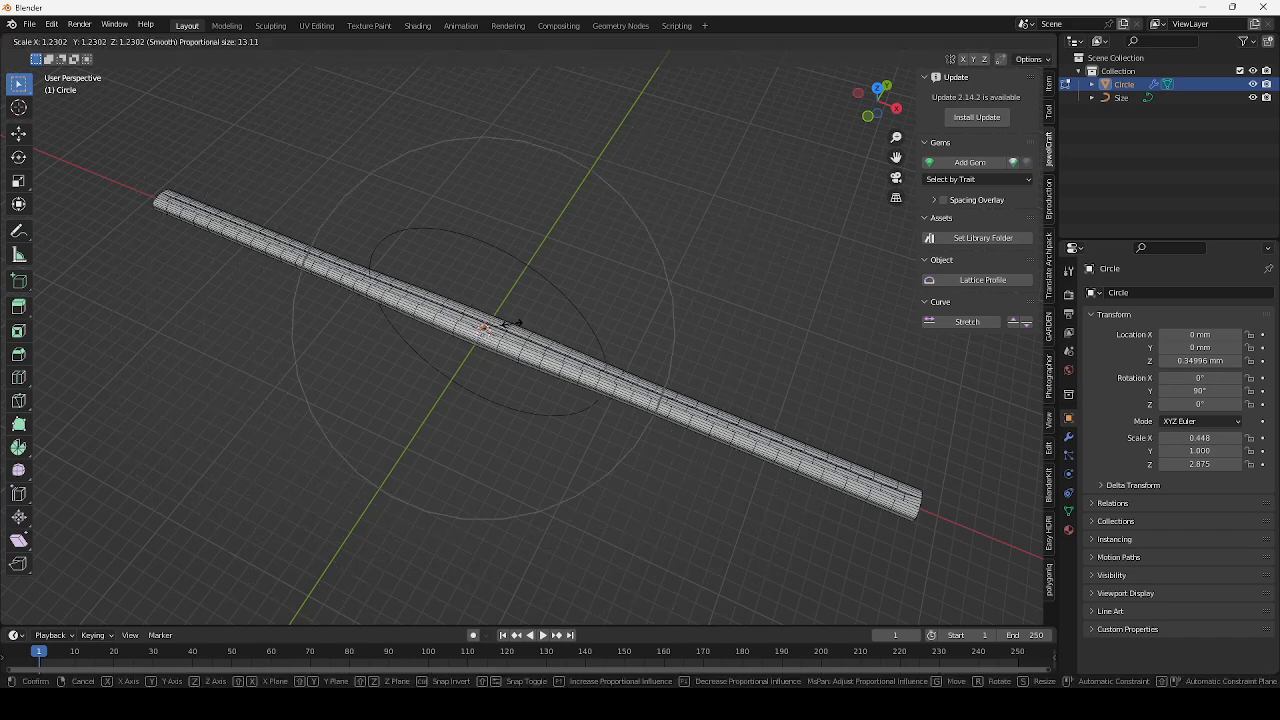
{"action": "key", "text": "Escape"}
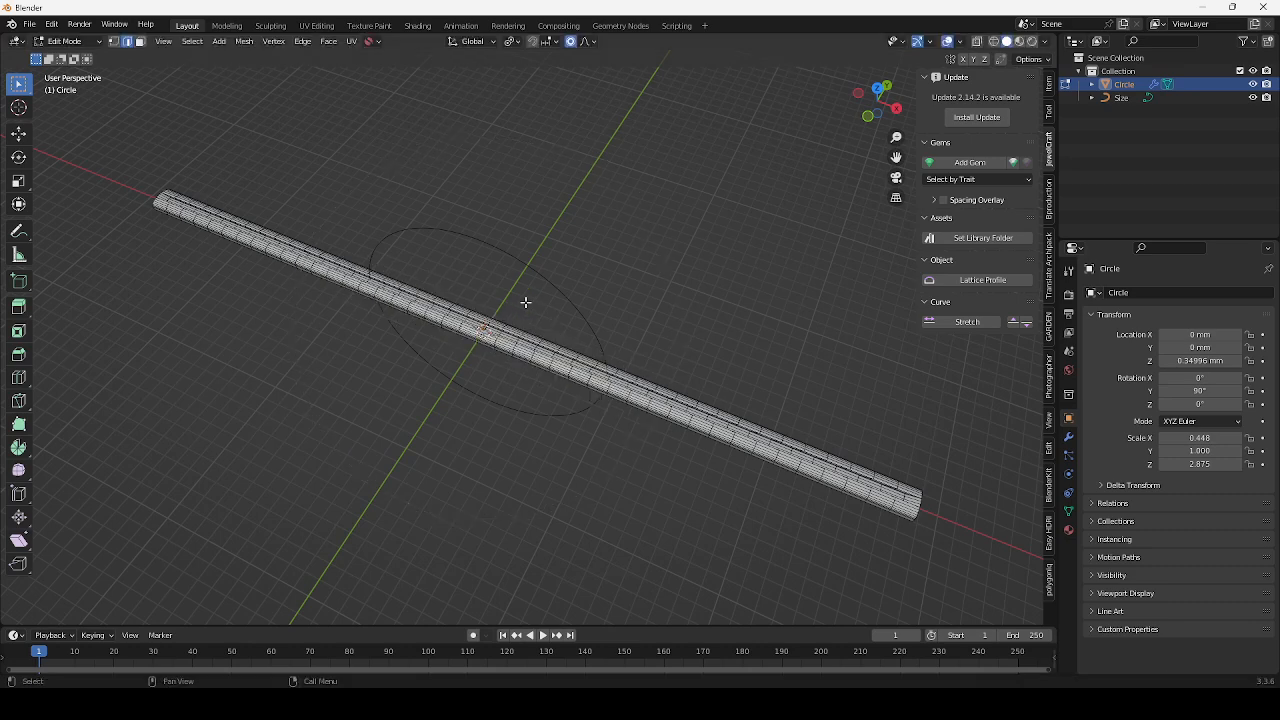
Switch the proportional falloff to Sphere and try scaling the middle loop up to about 1.86, cancelling the scaling
{"action": "left_click", "coordinate": [592, 42]}
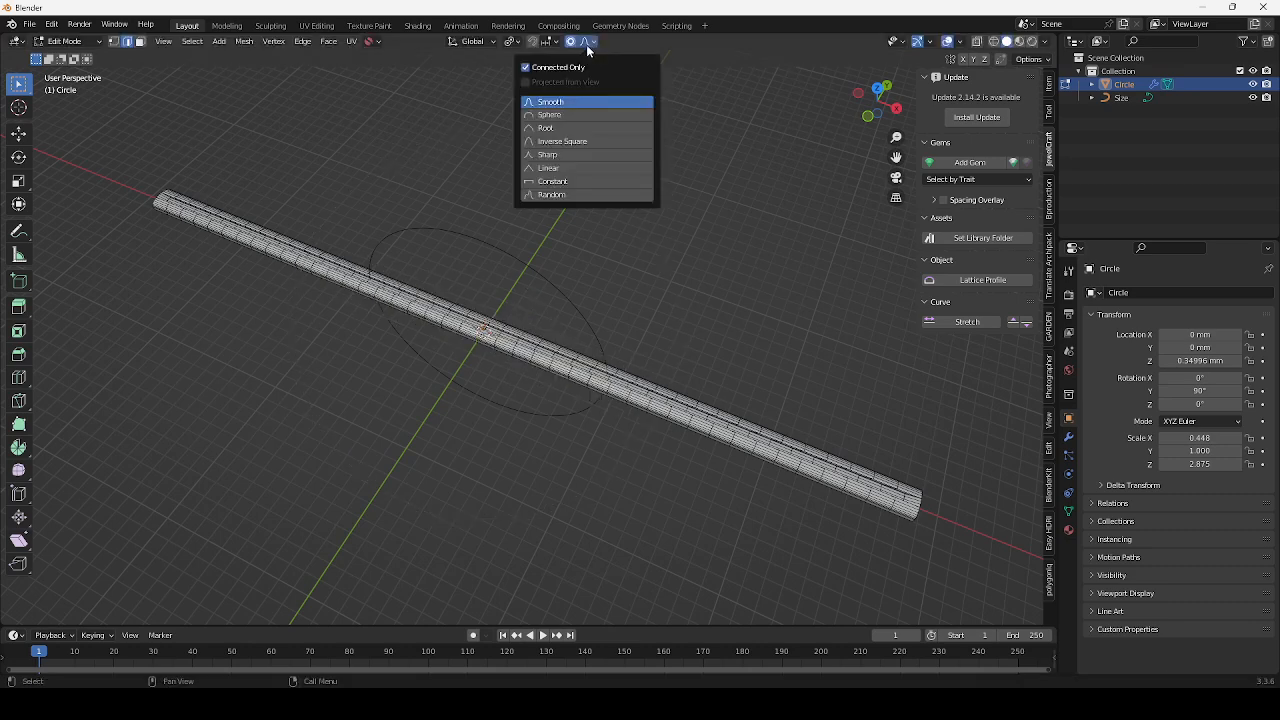
{"action": "left_click", "coordinate": [553, 114]}
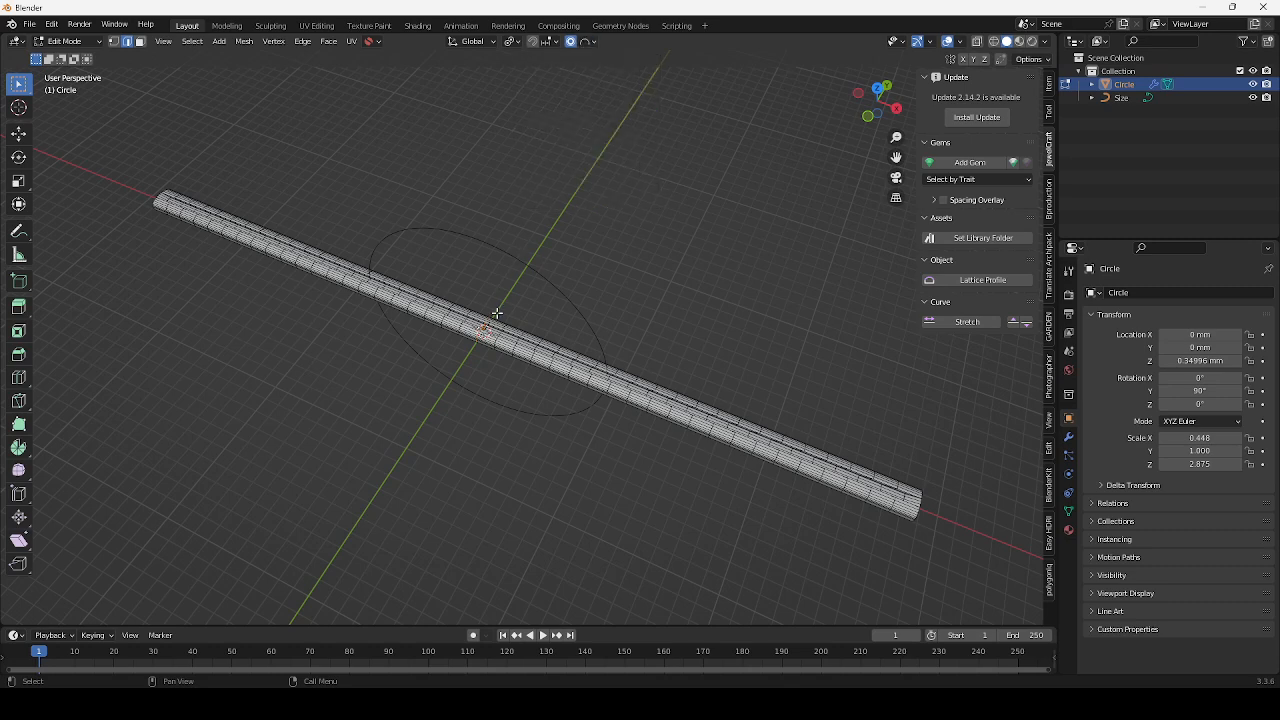
{"action": "key", "text": "s"}
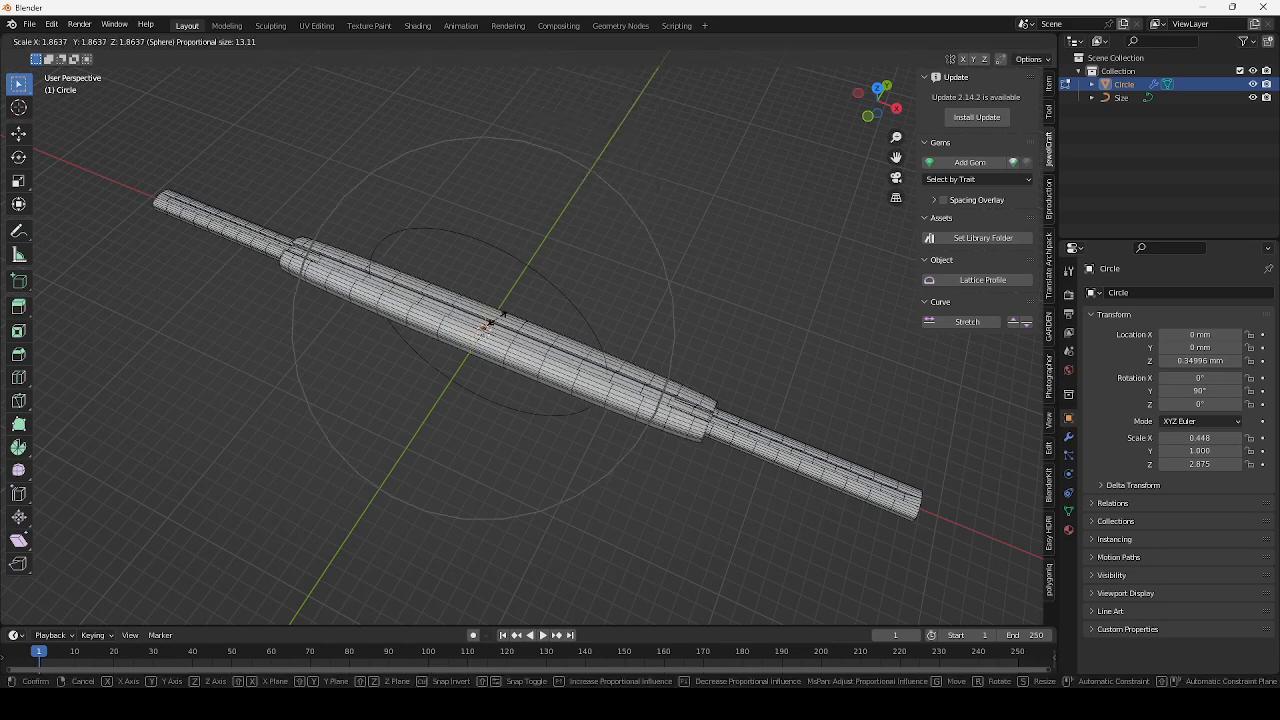
{"action": "key", "text": "Escape"}
Switch the proportional falloff to Root and try scaling the middle loop up to about 1.66, cancelling the scaling
{"action": "left_click", "coordinate": [594, 43]}
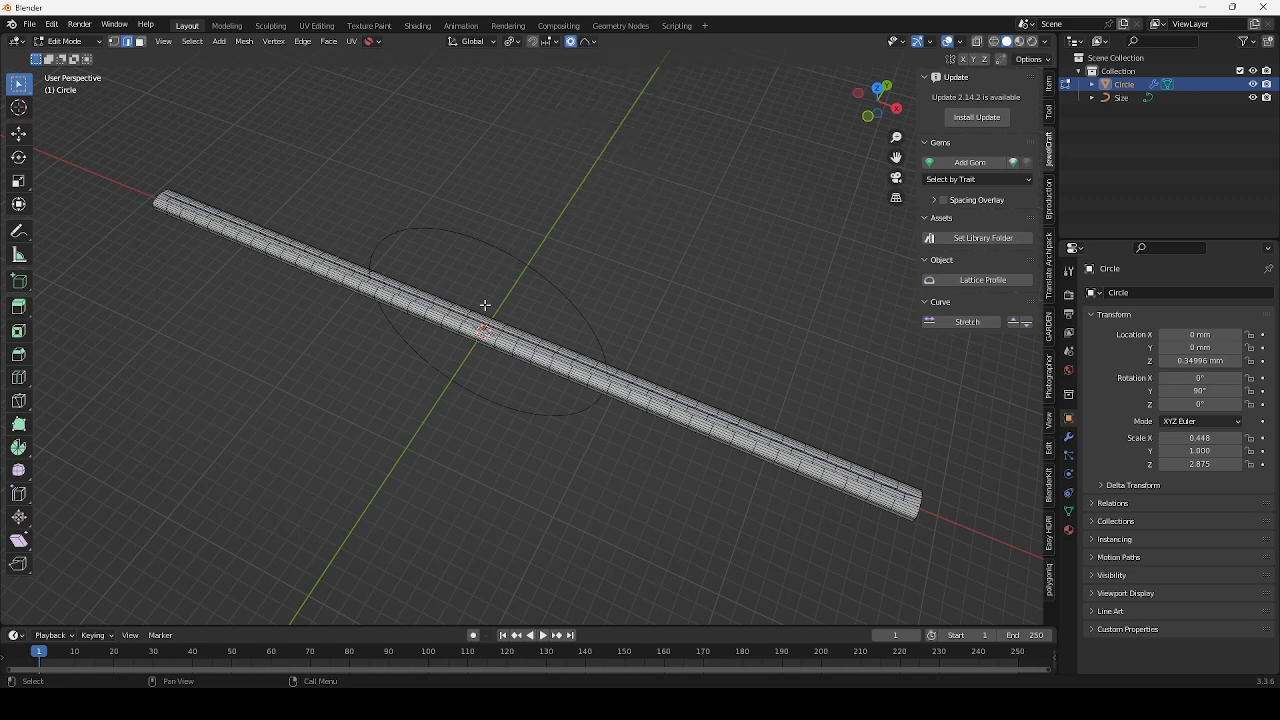
{"action": "key", "text": "s"}
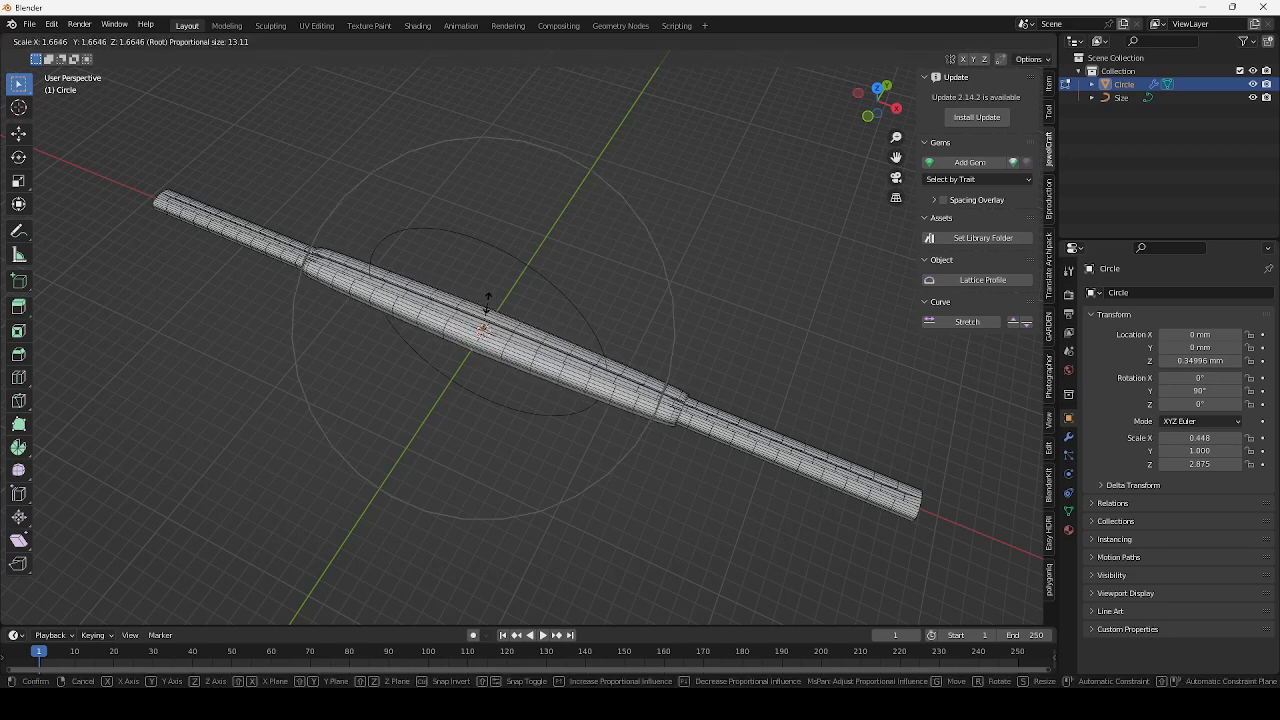
{"action": "key", "text": "Escape"}
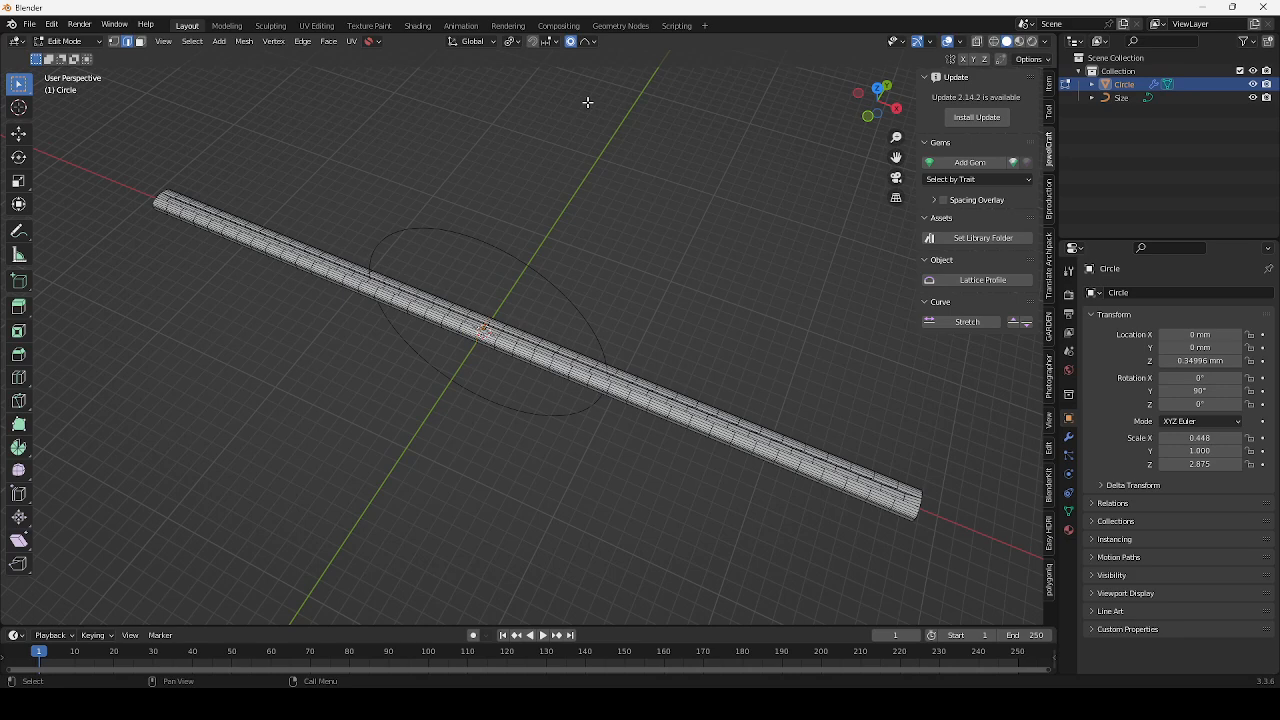
Switch the proportional falloff to Inverse Square and try scaling the middle loop up to about 1.4, cancelling the scaling
{"action": "left_click", "coordinate": [592, 42]}
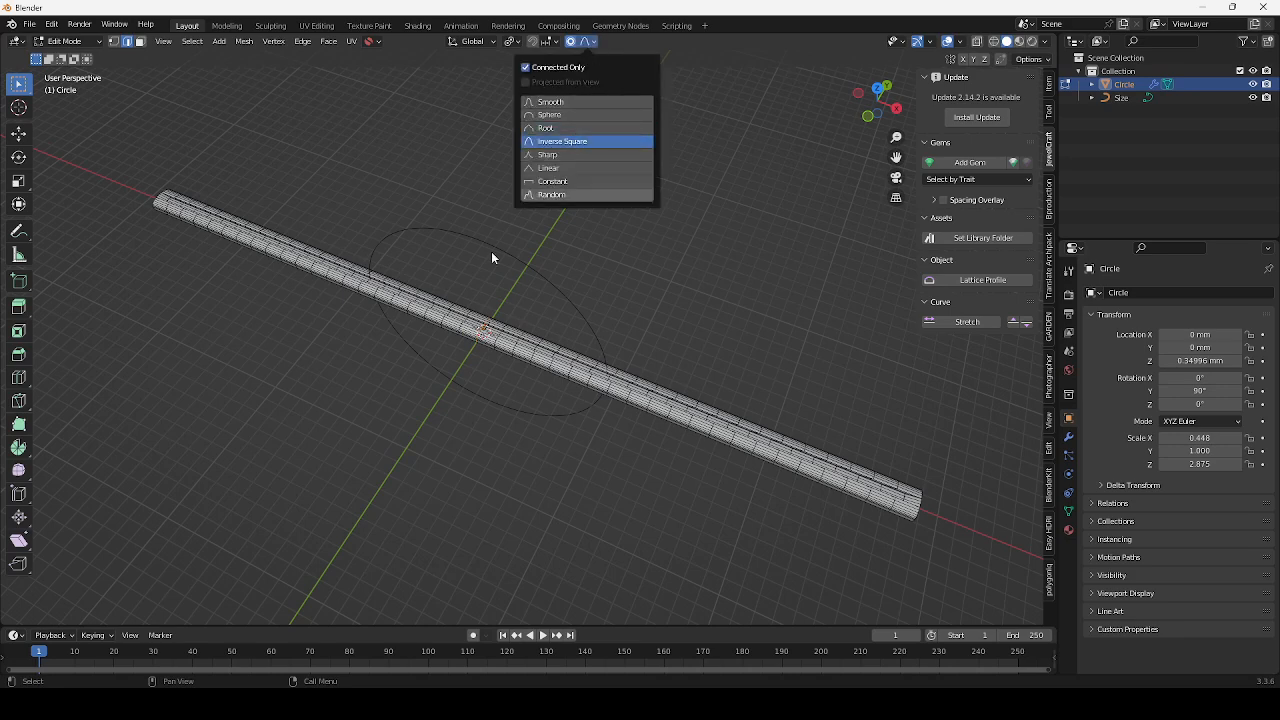
{"action": "key", "text": "s"}
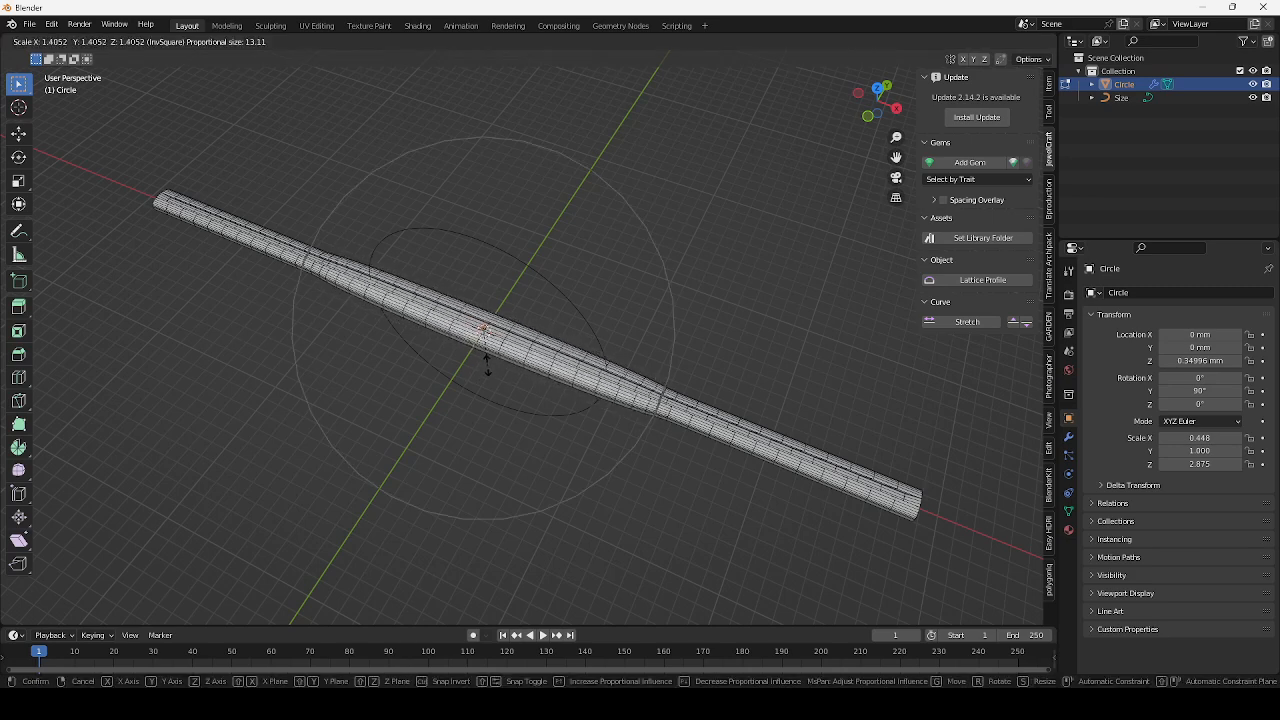
{"action": "key", "text": "Escape"}
Set the proportional falloff to Sharp, scale the band's middle loop by about 2.92 with an influence size of about 34, and deselect it
{"action": "left_click", "coordinate": [593, 42]}
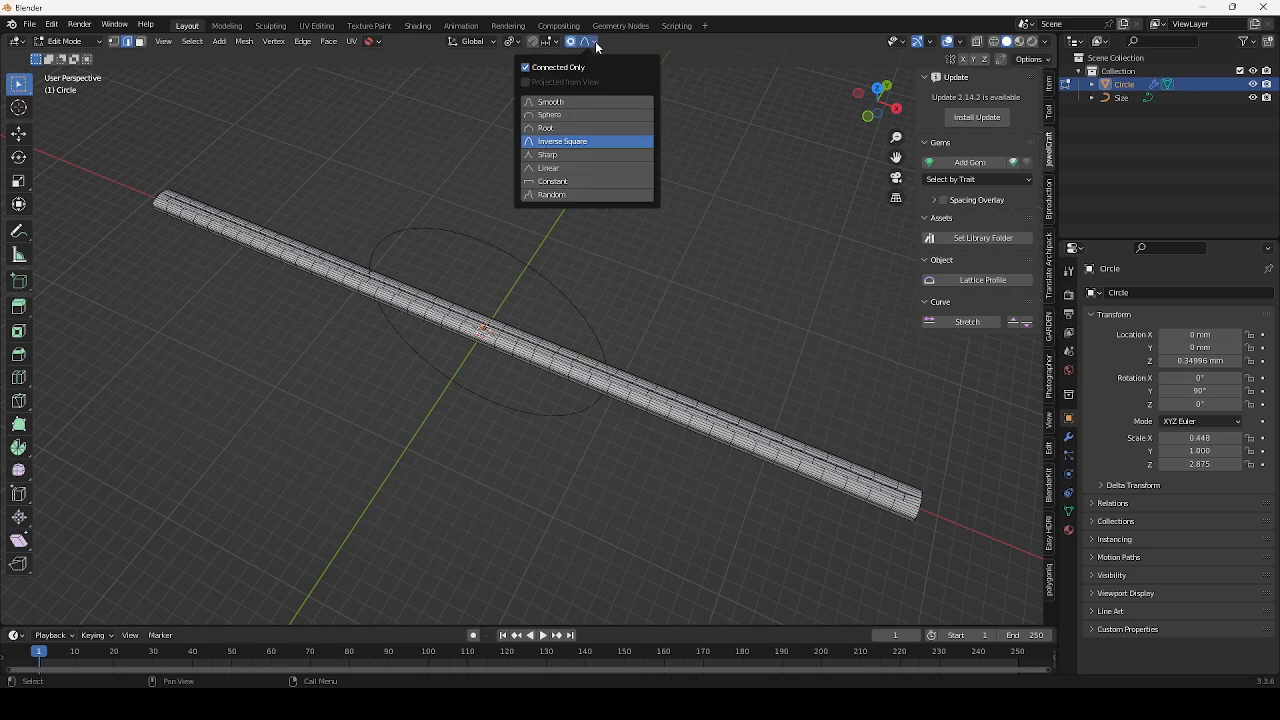
{"action": "left_click", "coordinate": [567, 155]}
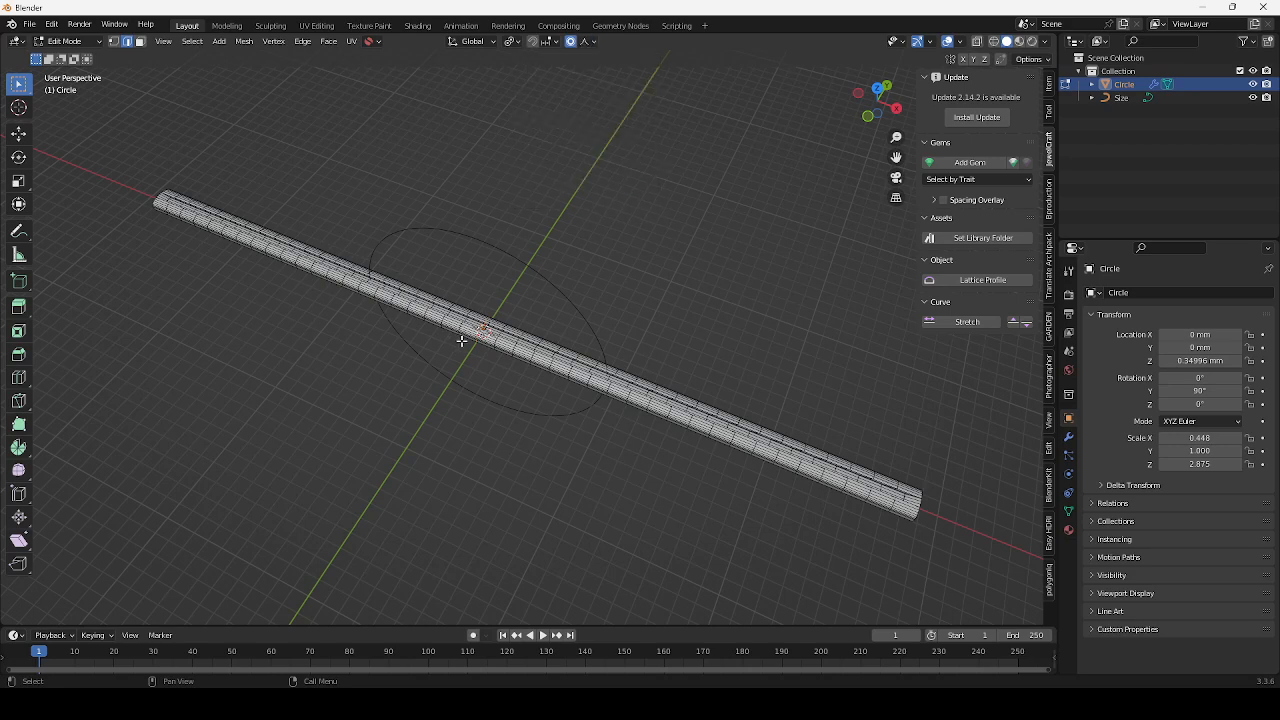
{"action": "key", "text": "s"}
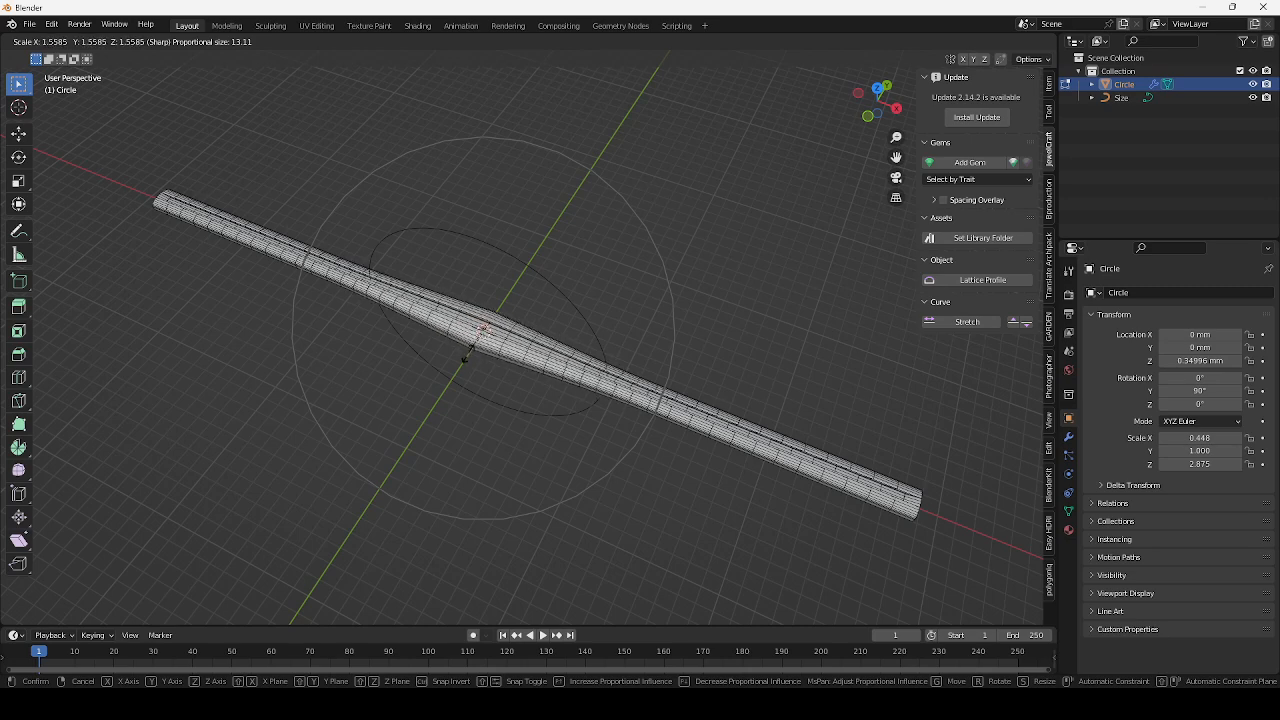
{"action": "scroll", "coordinate": [463, 360], "scroll_direction": "down", "scroll_amount": 2}
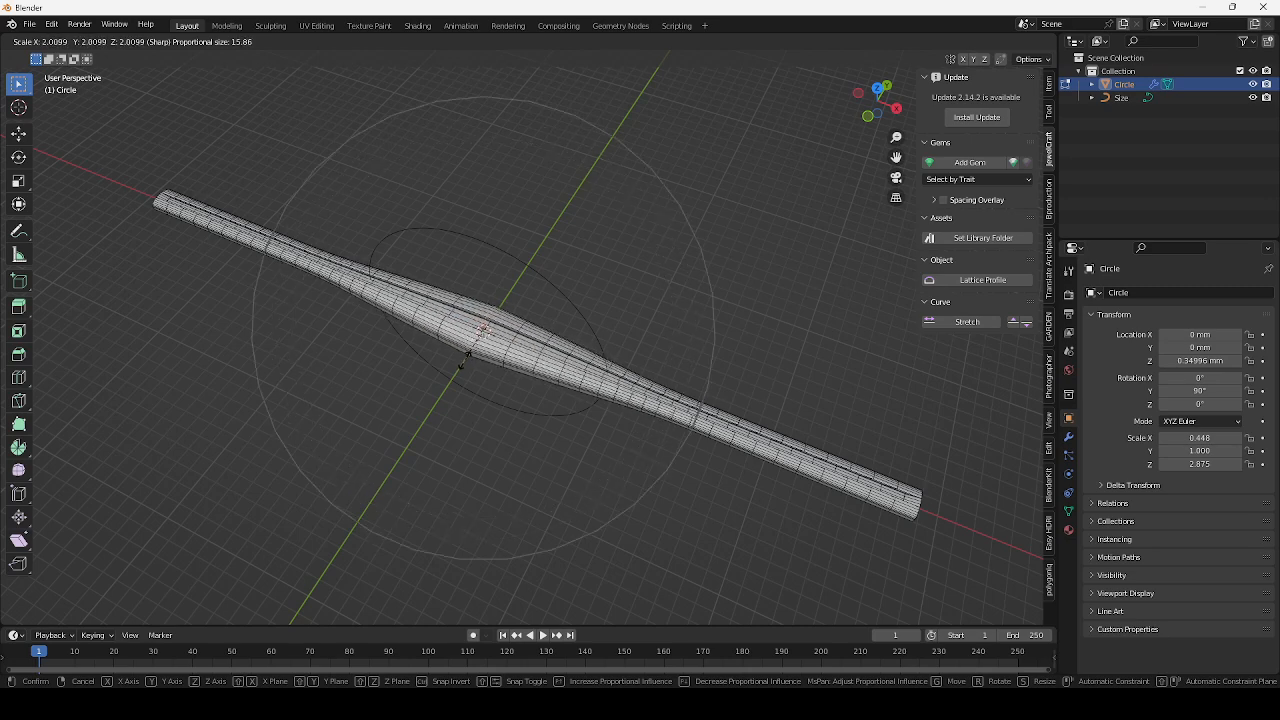
{"action": "scroll", "coordinate": [461, 360], "scroll_direction": "down", "scroll_amount": 5}
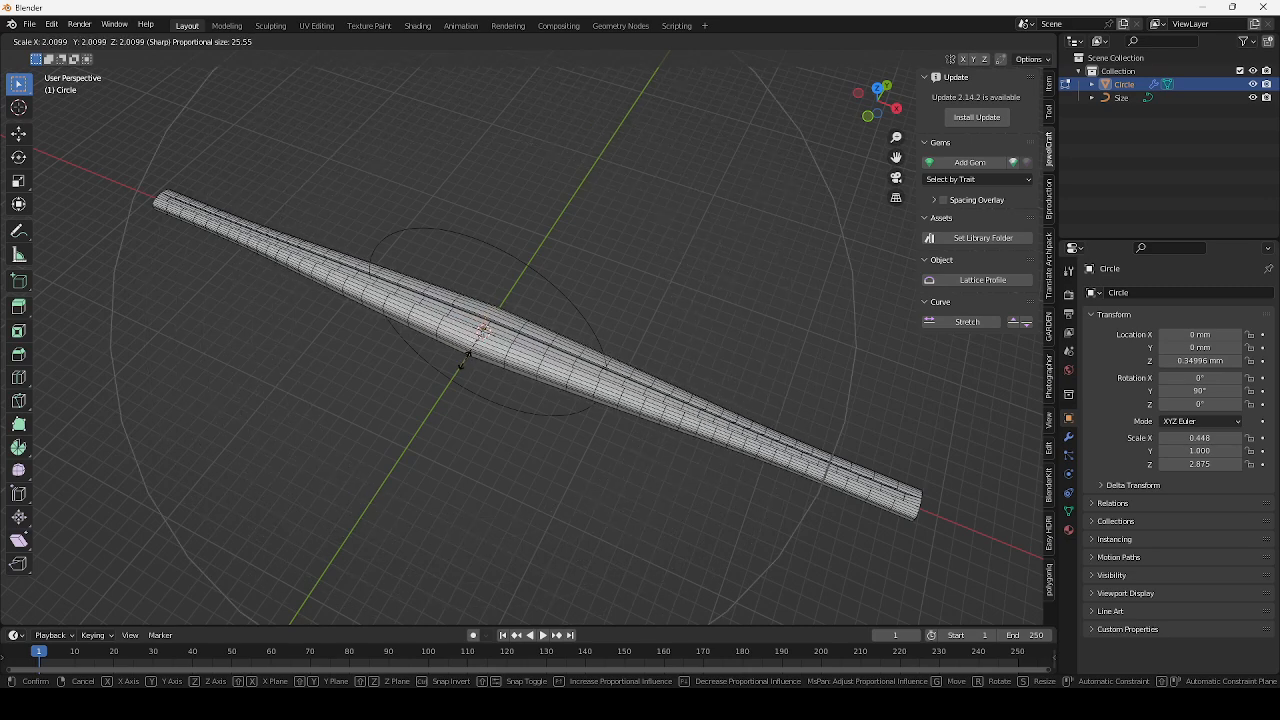
{"action": "scroll", "coordinate": [461, 363], "scroll_direction": "down", "scroll_amount": 3}
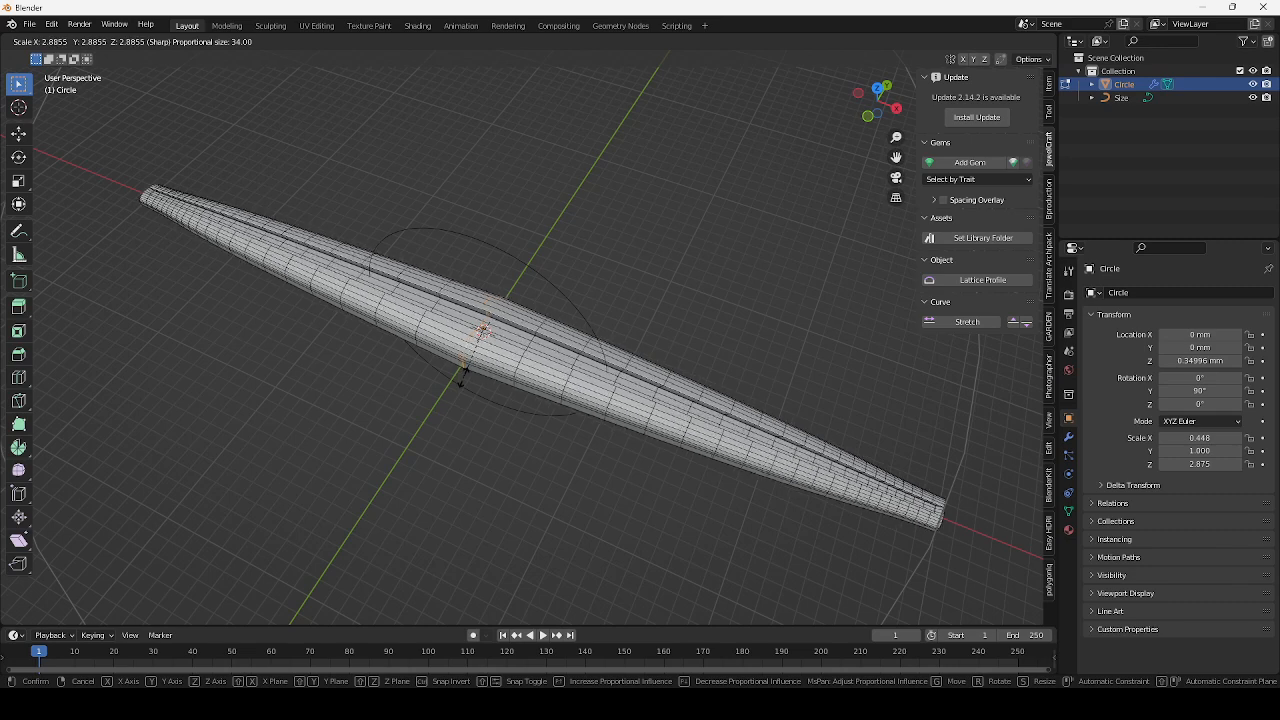
{"action": "left_click", "coordinate": [463, 378]}
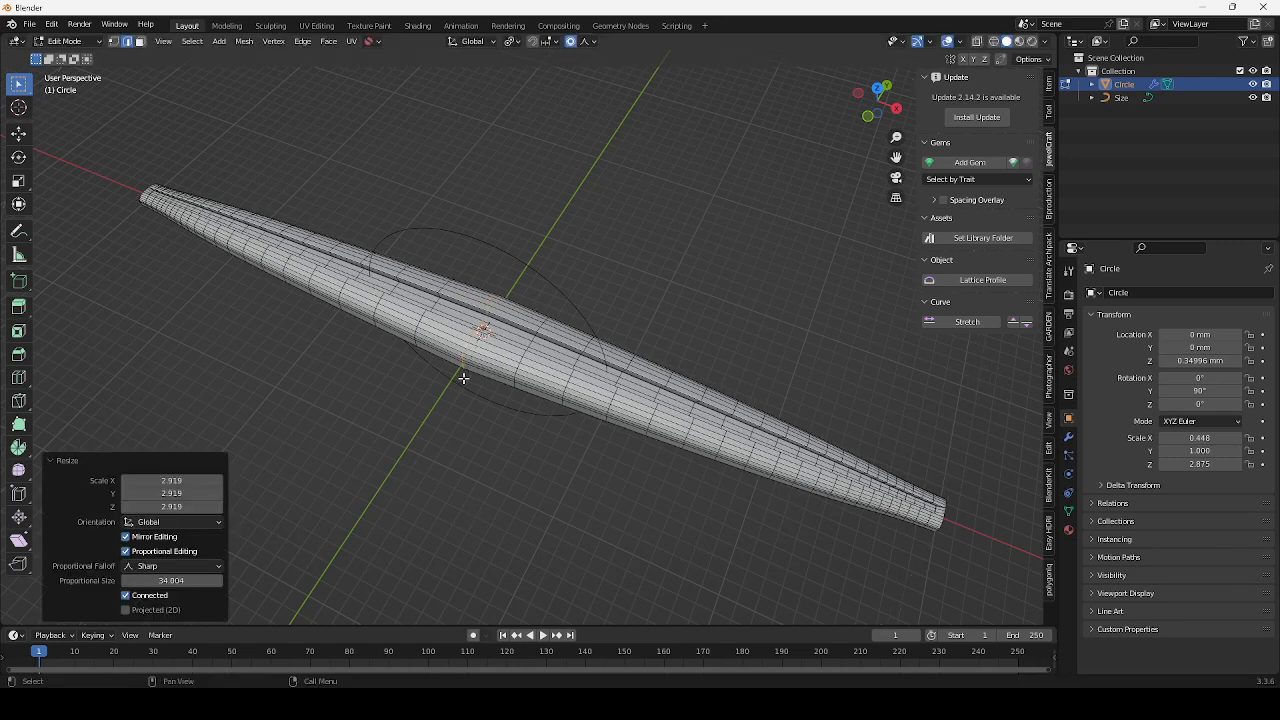
{"action": "left_click", "coordinate": [594, 42]}
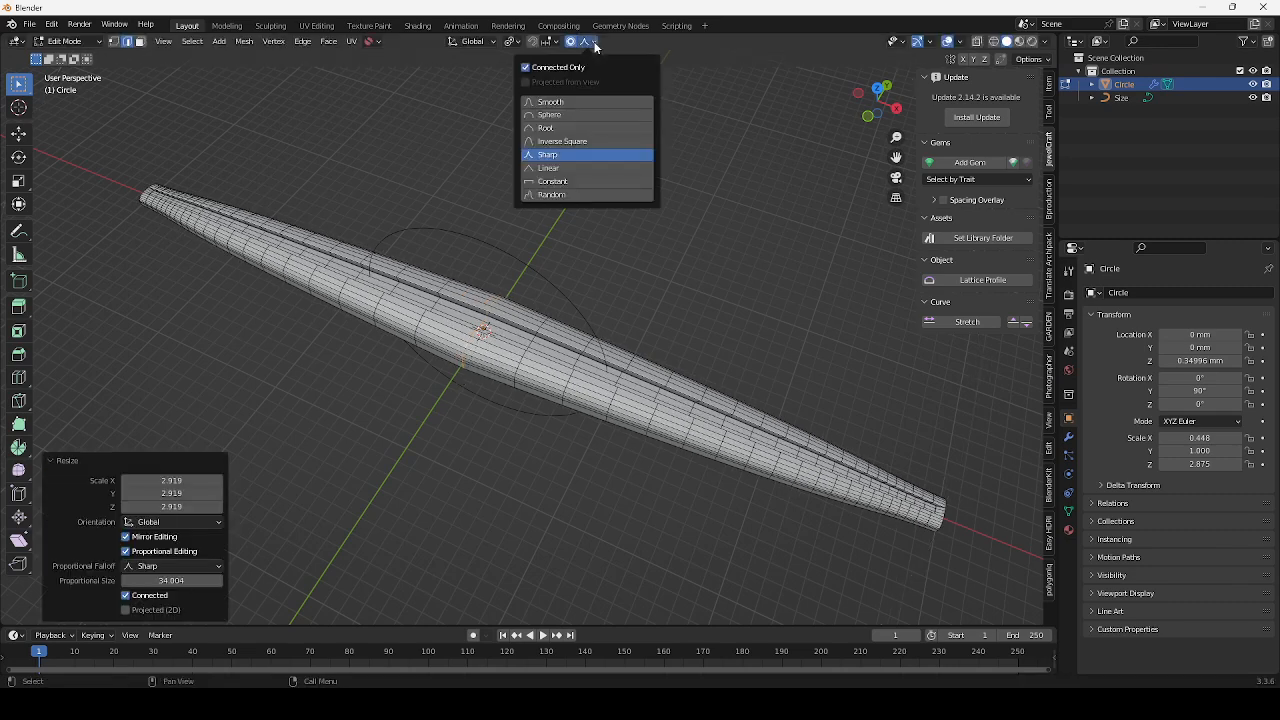
{"action": "left_click", "coordinate": [548, 156]}
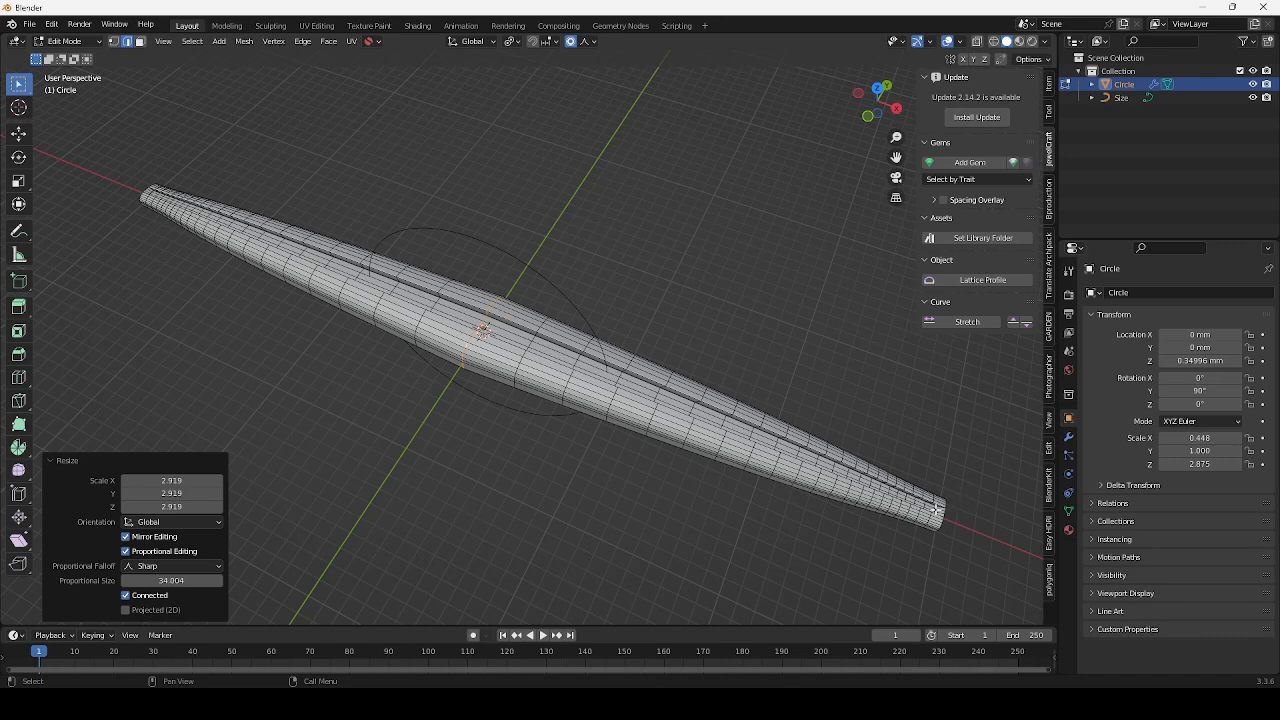
{"action": "left_click", "coordinate": [836, 390], "text": "shift"}
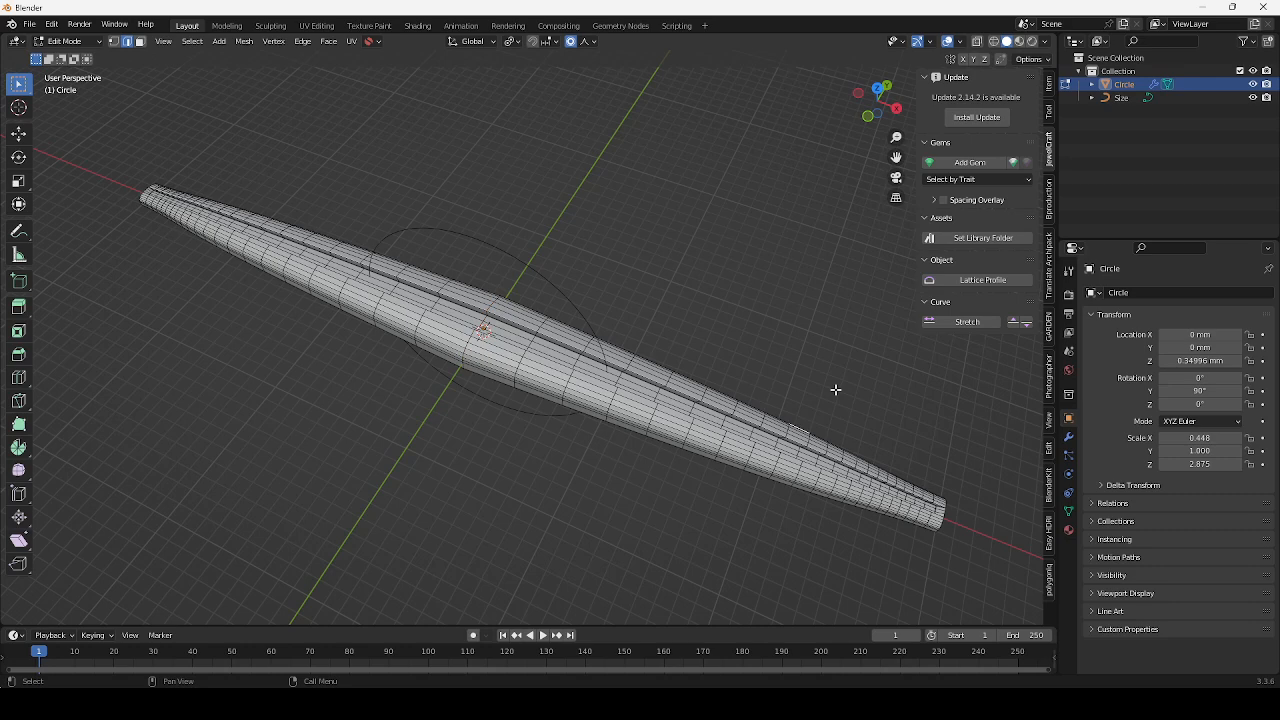
Return to Object Mode and examine the bent ring's outer surface where the groove's two ends meet
{"action": "key", "text": "Tab"}
{"action": "middle_click_drag", "start_coordinate": [733, 404], "coordinate": [742, 226], "text": "shift"}
{"action": "scroll", "coordinate": [537, 361], "scroll_direction": "up", "scroll_amount": 7}
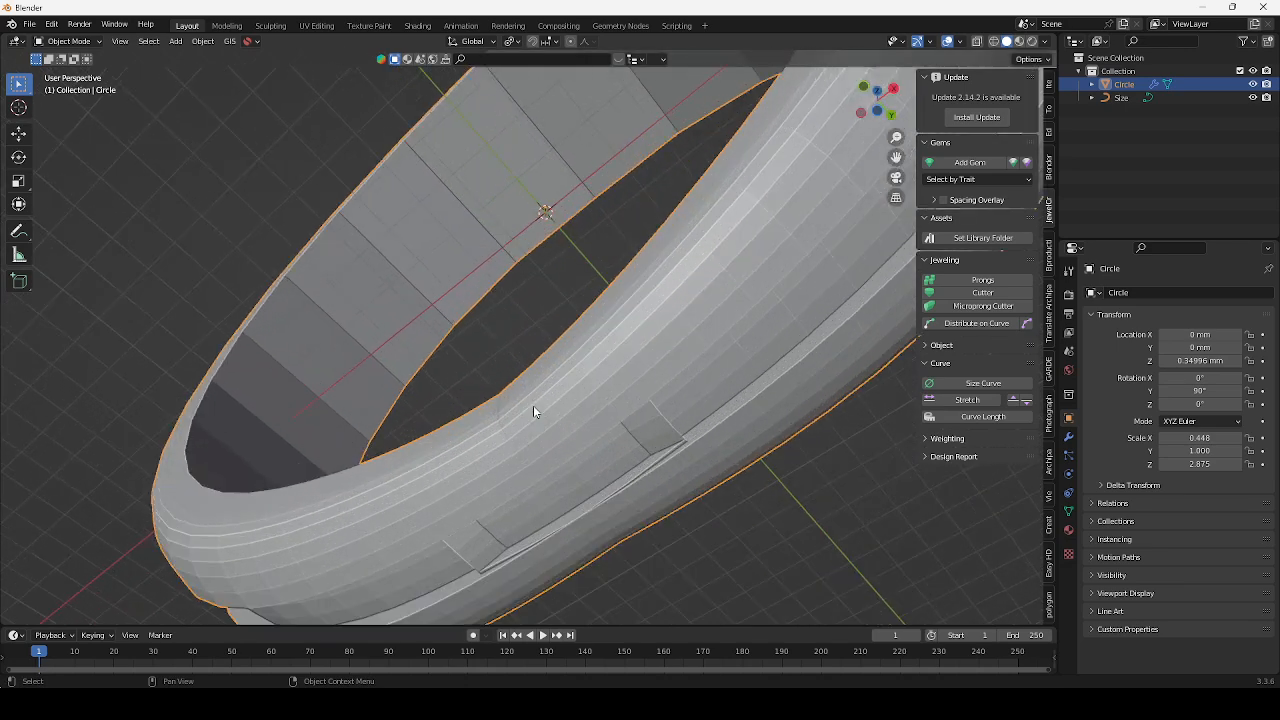
{"action": "middle_click_drag", "start_coordinate": [534, 411], "coordinate": [534, 353]}
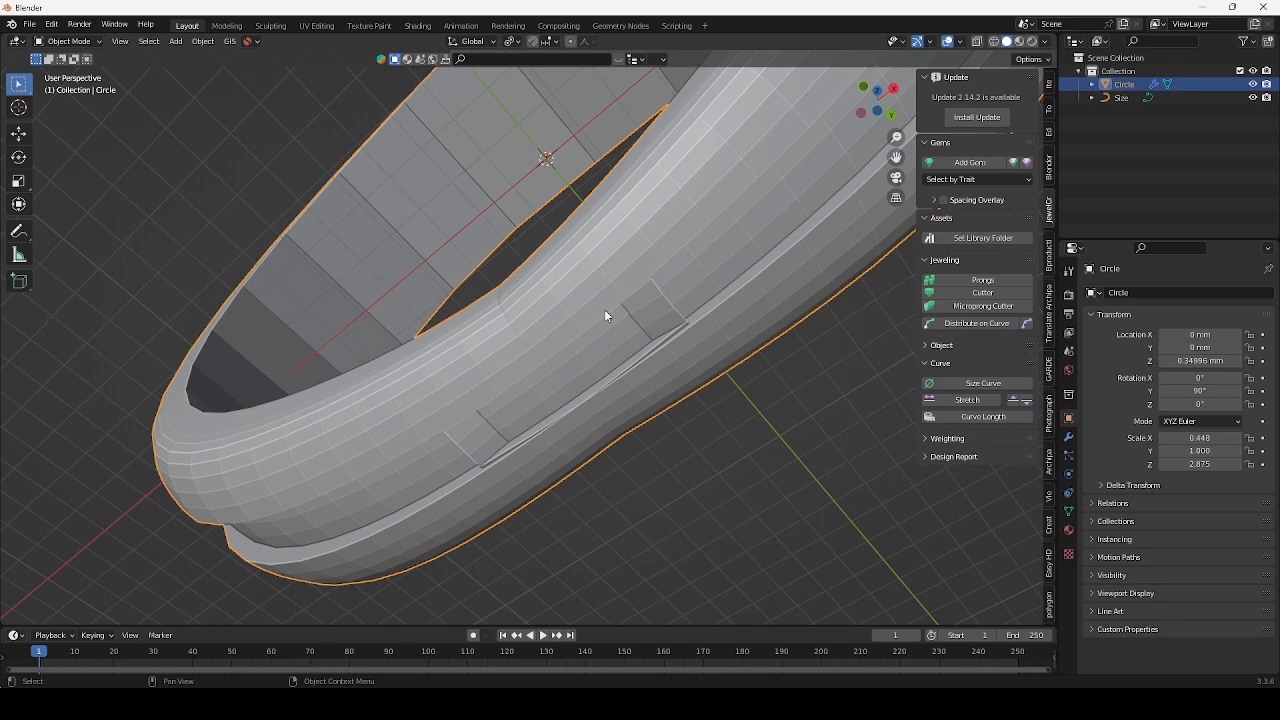
Enter Edit Mode and examine the flat band's open end and the wall that closes off the groove
{"action": "key", "text": "Tab"}
{"action": "scroll", "coordinate": [604, 309], "scroll_direction": "down", "scroll_amount": 8}
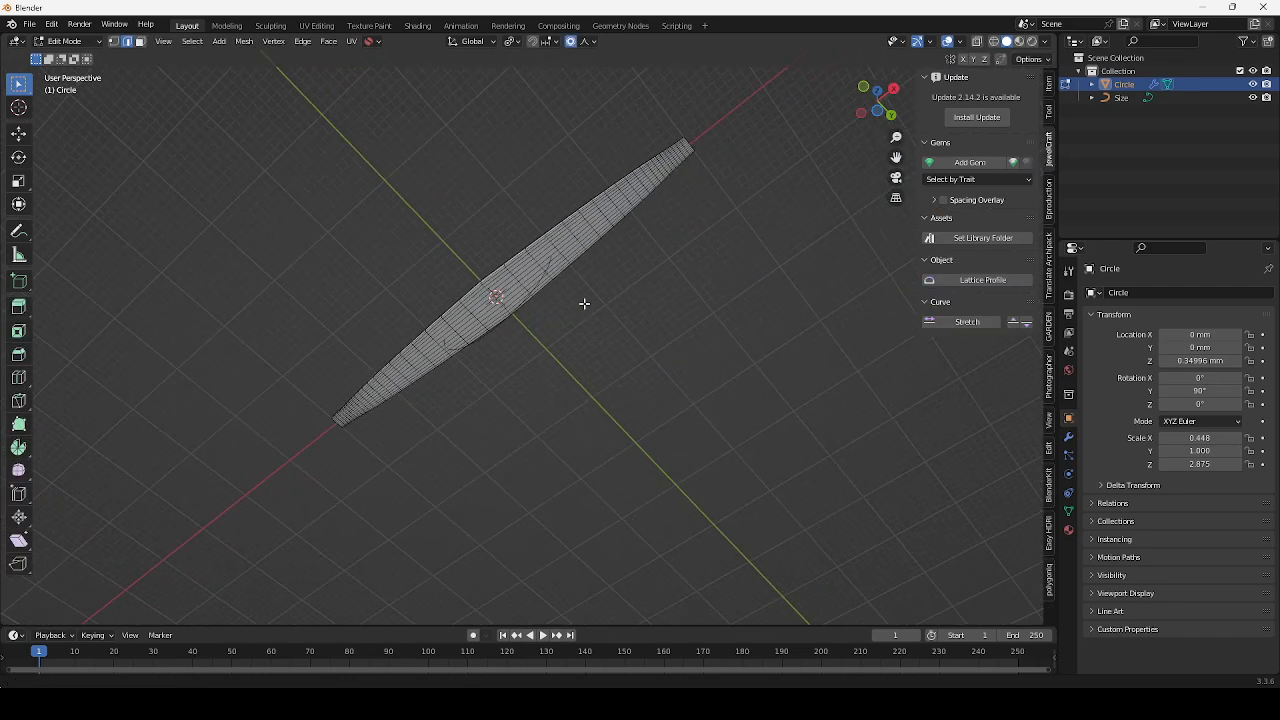
{"action": "middle_click_drag", "start_coordinate": [584, 303], "coordinate": [583, 391]}
{"action": "scroll", "coordinate": [550, 370], "scroll_direction": "up", "scroll_amount": 8}
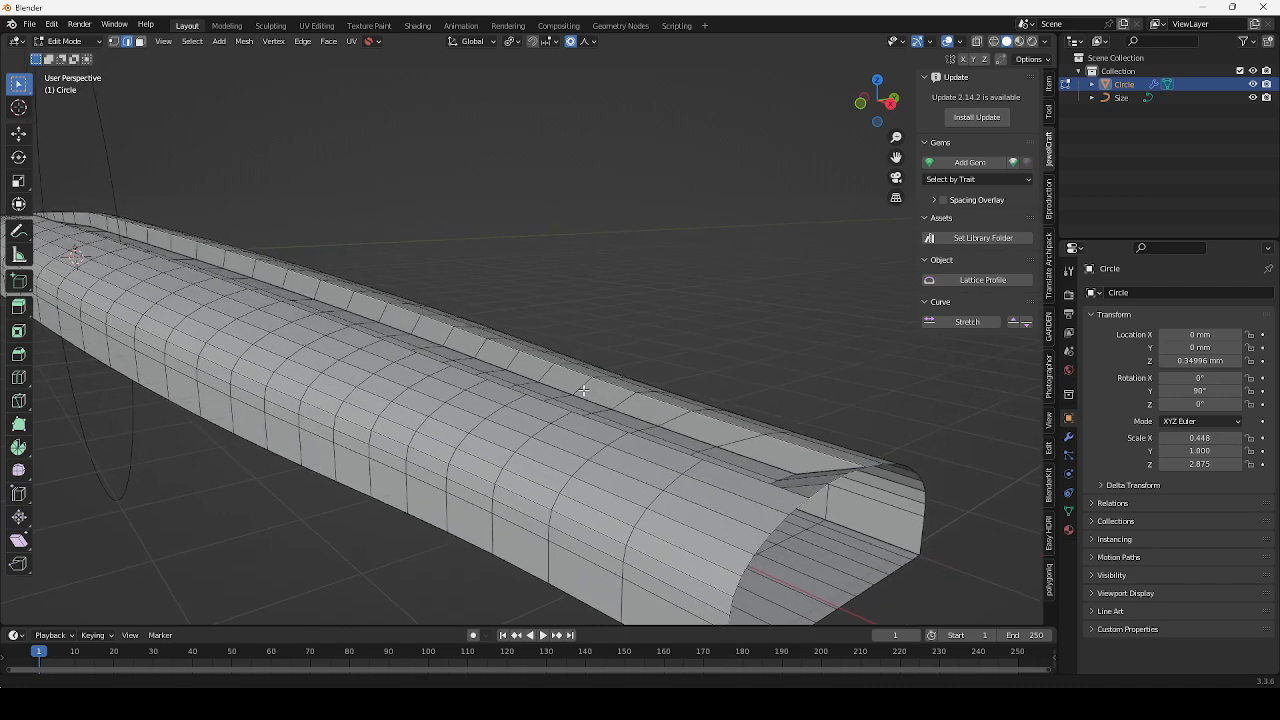
{"action": "scroll", "coordinate": [581, 391], "scroll_direction": "down", "scroll_amount": 3}
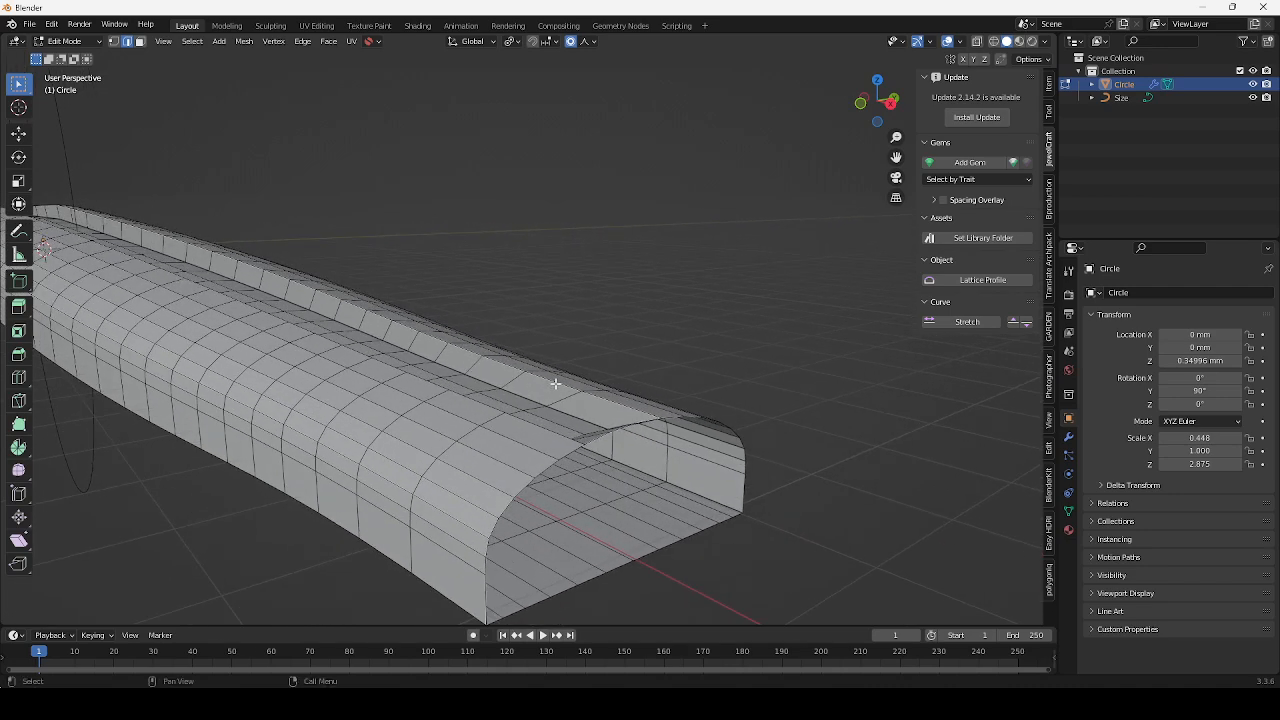
{"action": "scroll", "coordinate": [594, 374], "scroll_direction": "down", "scroll_amount": 6}
{"action": "mouse_move", "coordinate": [594, 374]}
{"action": "middle_mouse_down"}
{"action": "mouse_move", "coordinate": [533, 427]}
{"action": "mouse_move", "coordinate": [666, 466]}
{"action": "mouse_move", "coordinate": [711, 443]}
{"action": "mouse_move", "coordinate": [576, 512]}
{"action": "mouse_move", "coordinate": [589, 469]}
{"action": "mouse_move", "coordinate": [549, 491]}
{"action": "mouse_move", "coordinate": [590, 381]}
{"action": "middle_mouse_up"}
{"action": "scroll", "coordinate": [588, 379], "scroll_direction": "up", "scroll_amount": 6}
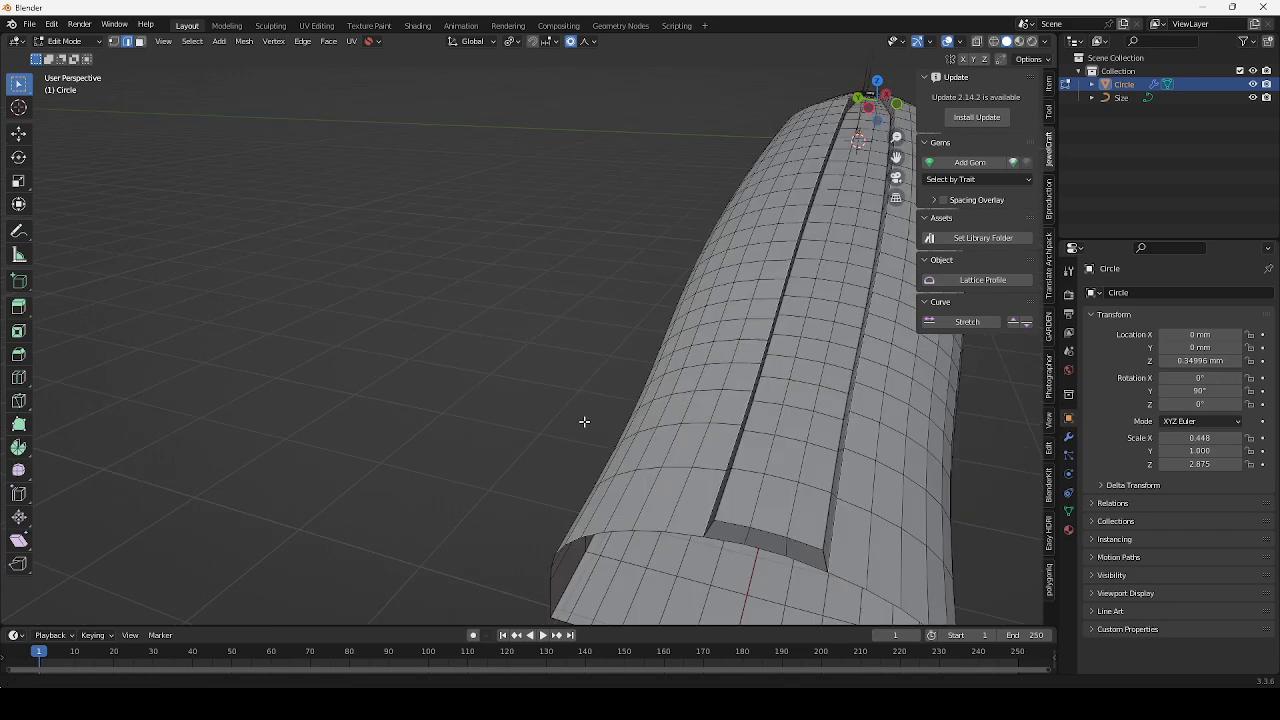
{"action": "scroll", "coordinate": [575, 420], "scroll_direction": "down", "scroll_amount": 2}
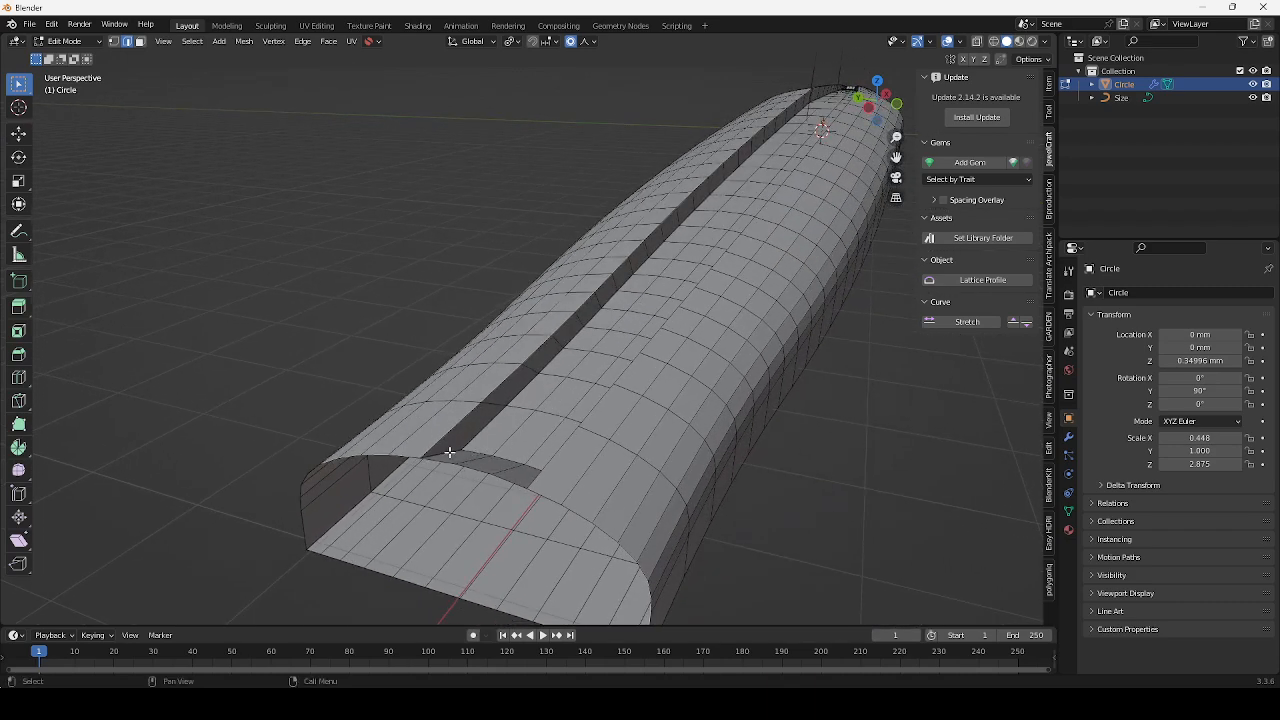
{"action": "scroll", "coordinate": [554, 440], "scroll_direction": "down", "scroll_amount": 5}
{"action": "middle_click_drag", "start_coordinate": [554, 440], "coordinate": [458, 511]}
Examine how closely the groove's corner edges run to the narrowed end of the band
{"action": "middle_click_drag", "start_coordinate": [856, 412], "coordinate": [551, 443], "text": "shift"}
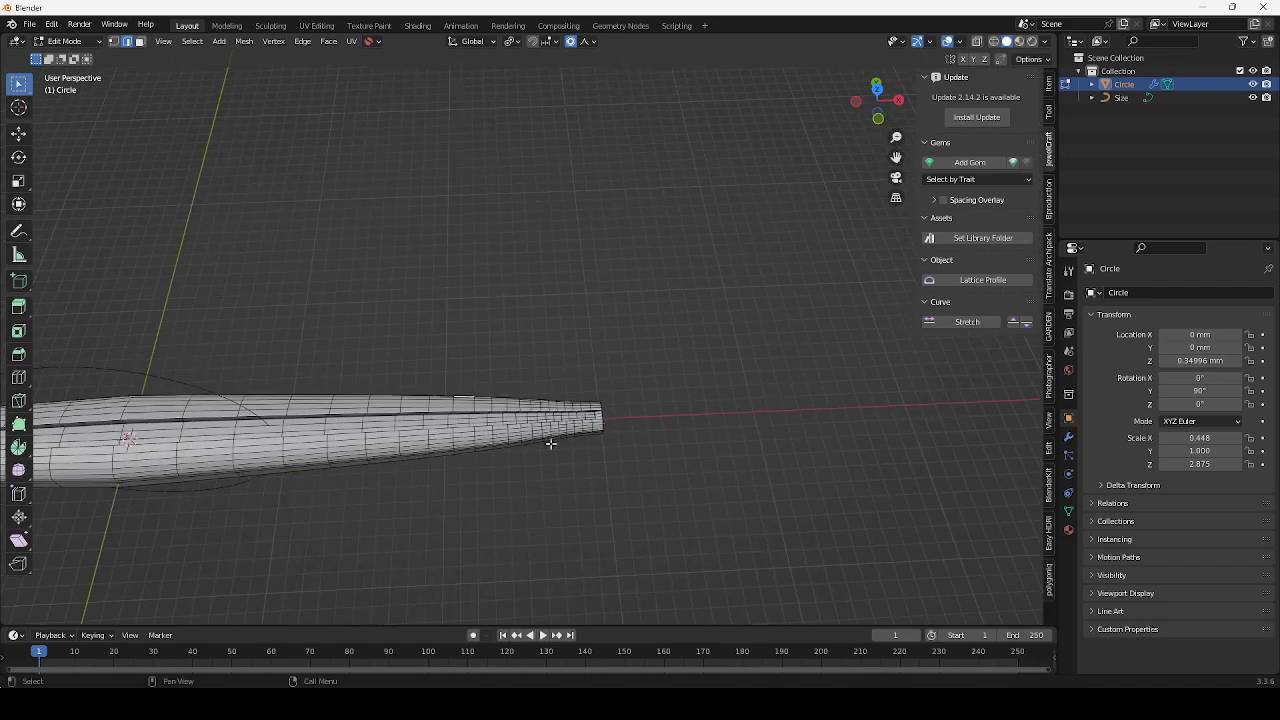
{"action": "scroll", "coordinate": [604, 429], "scroll_direction": "up", "scroll_amount": 5}
{"action": "middle_click_drag", "start_coordinate": [722, 531], "coordinate": [428, 463], "text": "shift"}
{"action": "scroll", "coordinate": [410, 461], "scroll_direction": "up", "scroll_amount": 2}
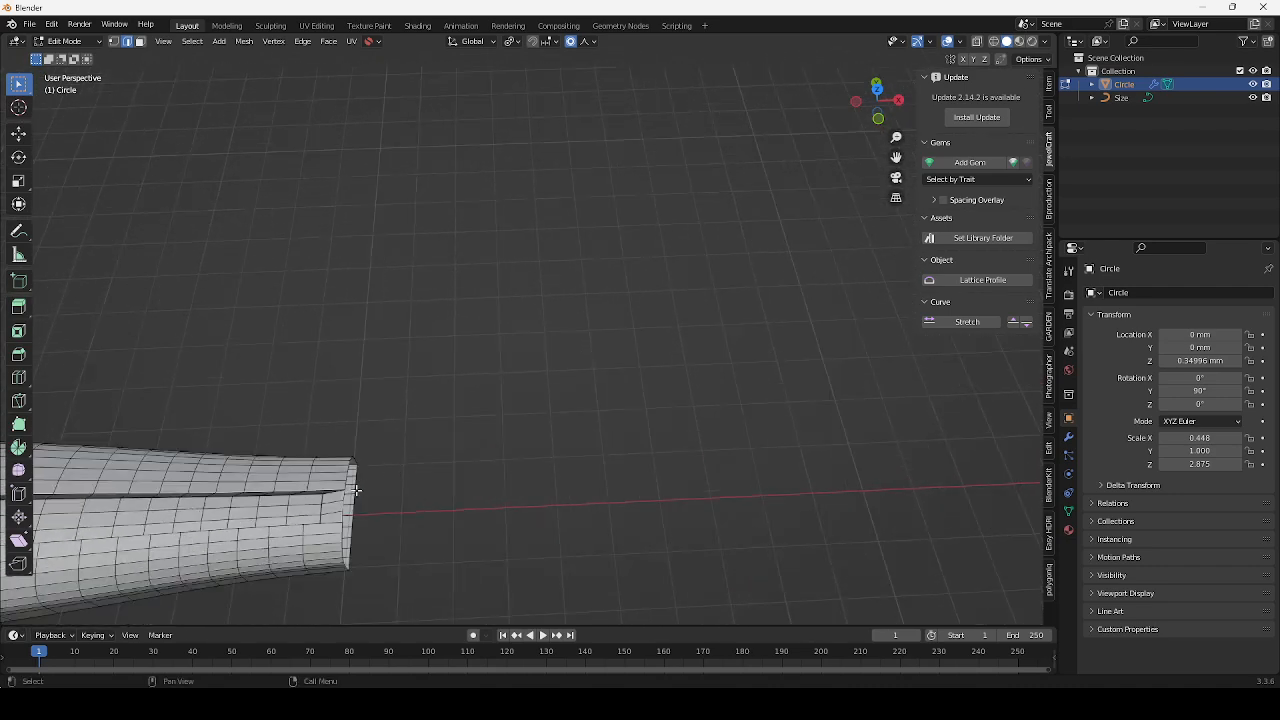
{"action": "middle_click_drag", "start_coordinate": [357, 491], "coordinate": [486, 385], "text": "shift"}
{"action": "scroll", "coordinate": [450, 424], "scroll_direction": "up", "scroll_amount": 2}
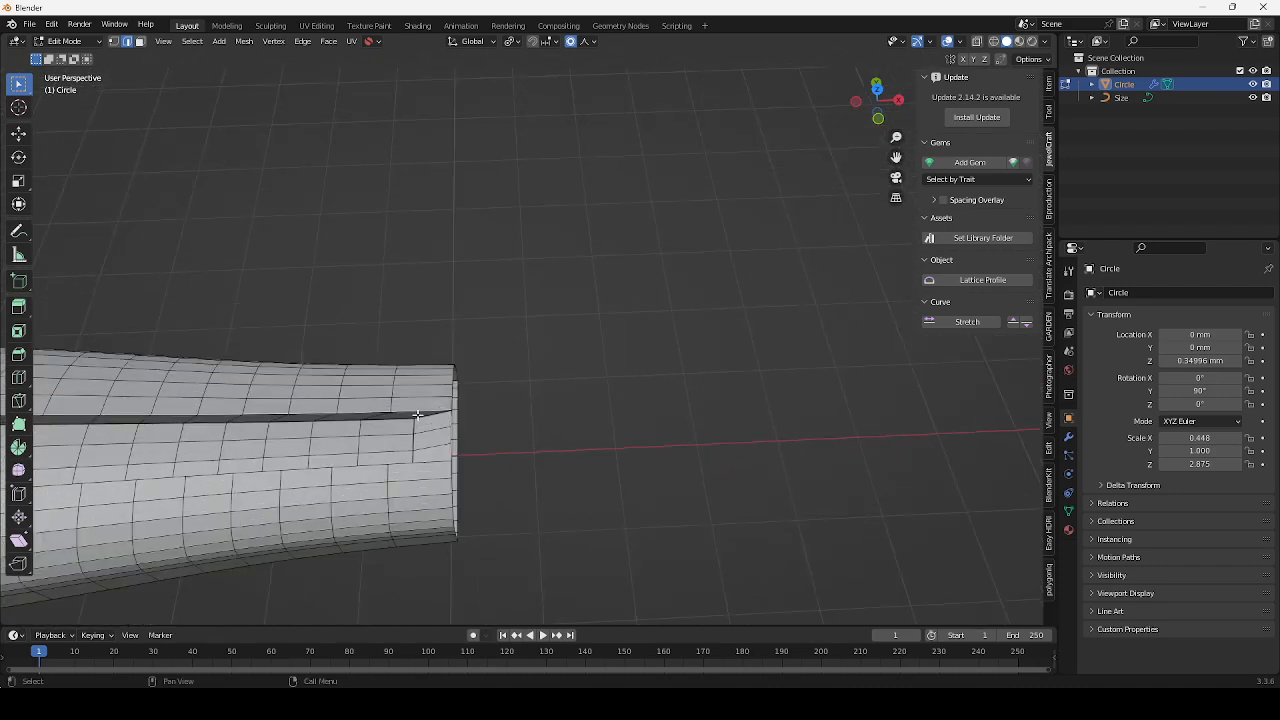
{"action": "middle_click_drag", "start_coordinate": [413, 462], "coordinate": [449, 442]}
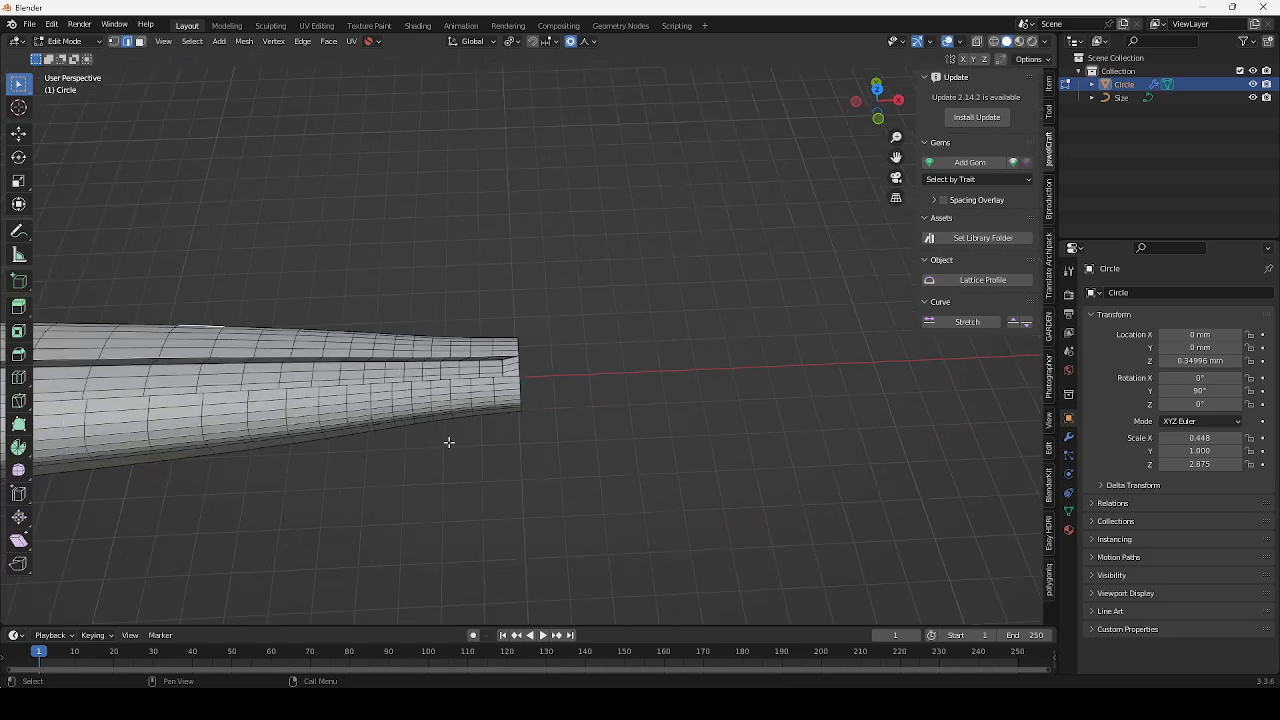
Examine the spacing of the edge loops at the band's tapered end in top view
{"action": "key", "text": "KP_7"}
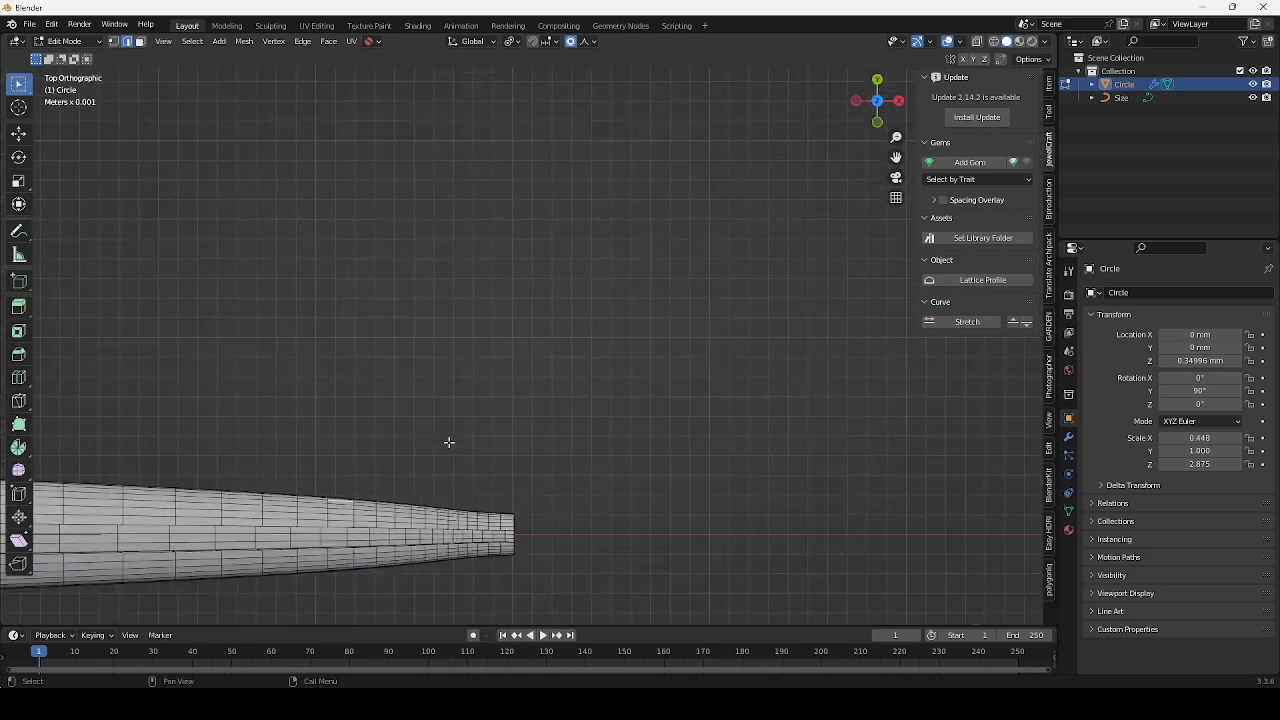
{"action": "middle_click_drag", "start_coordinate": [560, 534], "coordinate": [576, 435], "text": "shift"}
{"action": "scroll", "coordinate": [576, 435], "scroll_direction": "up", "scroll_amount": 3}
{"action": "middle_click_drag", "start_coordinate": [532, 488], "coordinate": [565, 311], "text": "shift"}
{"action": "scroll", "coordinate": [565, 311], "scroll_direction": "up", "scroll_amount": 1}
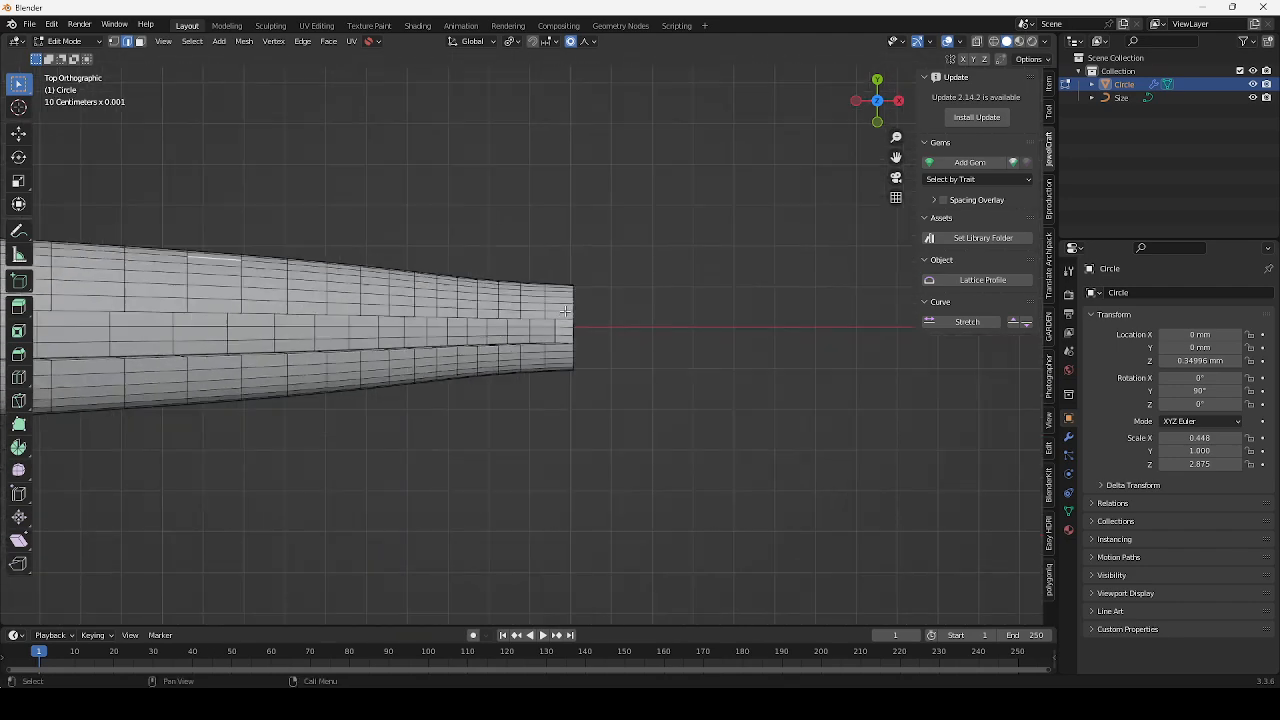
{"action": "scroll", "coordinate": [565, 311], "scroll_direction": "up", "scroll_amount": 8}
{"action": "scroll", "coordinate": [610, 275], "scroll_direction": "down", "scroll_amount": 1}
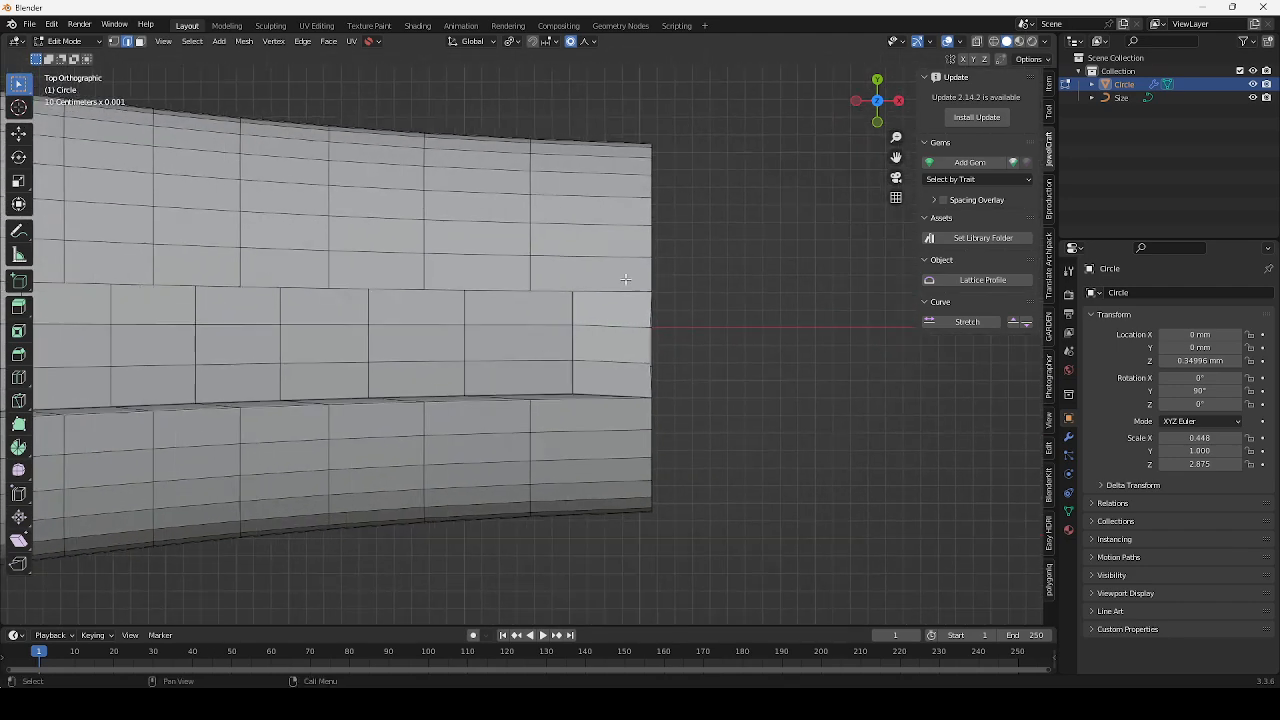
{"action": "scroll", "coordinate": [597, 275], "scroll_direction": "down", "scroll_amount": 1}
{"action": "middle_click_drag", "start_coordinate": [566, 390], "coordinate": [560, 381]}
{"action": "scroll", "coordinate": [611, 389], "scroll_direction": "down", "scroll_amount": 5}
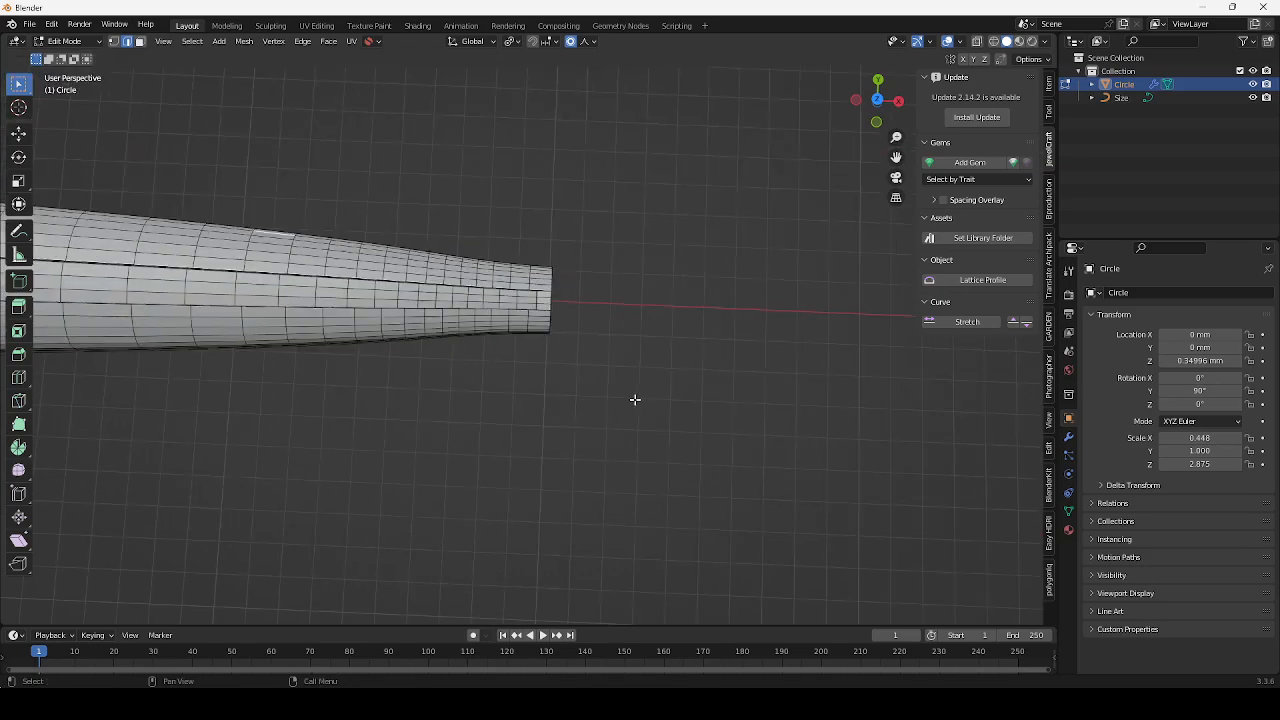
Examine the slanted faces between the groove's end and the band's rim at close range in perspective
{"action": "middle_click_drag", "start_coordinate": [634, 399], "coordinate": [503, 377]}
{"action": "scroll", "coordinate": [497, 379], "scroll_direction": "up", "scroll_amount": 8}
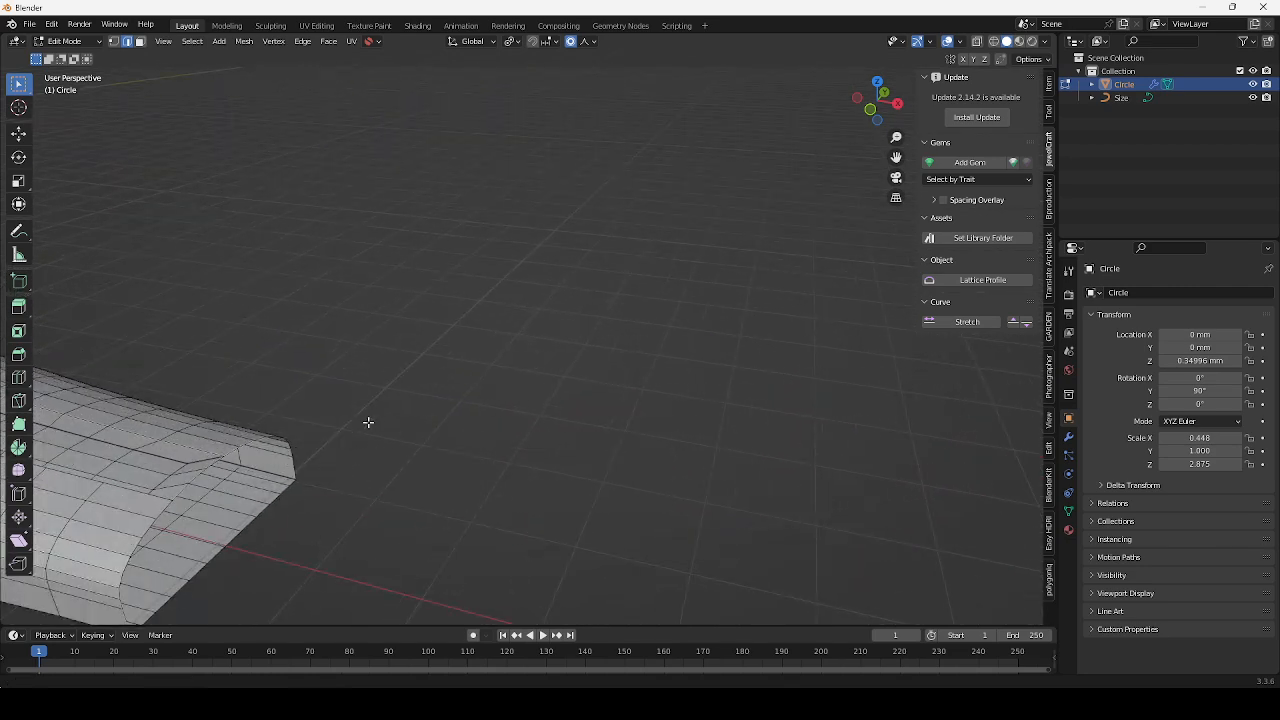
{"action": "middle_click_drag", "start_coordinate": [368, 422], "coordinate": [535, 405], "text": "shift"}
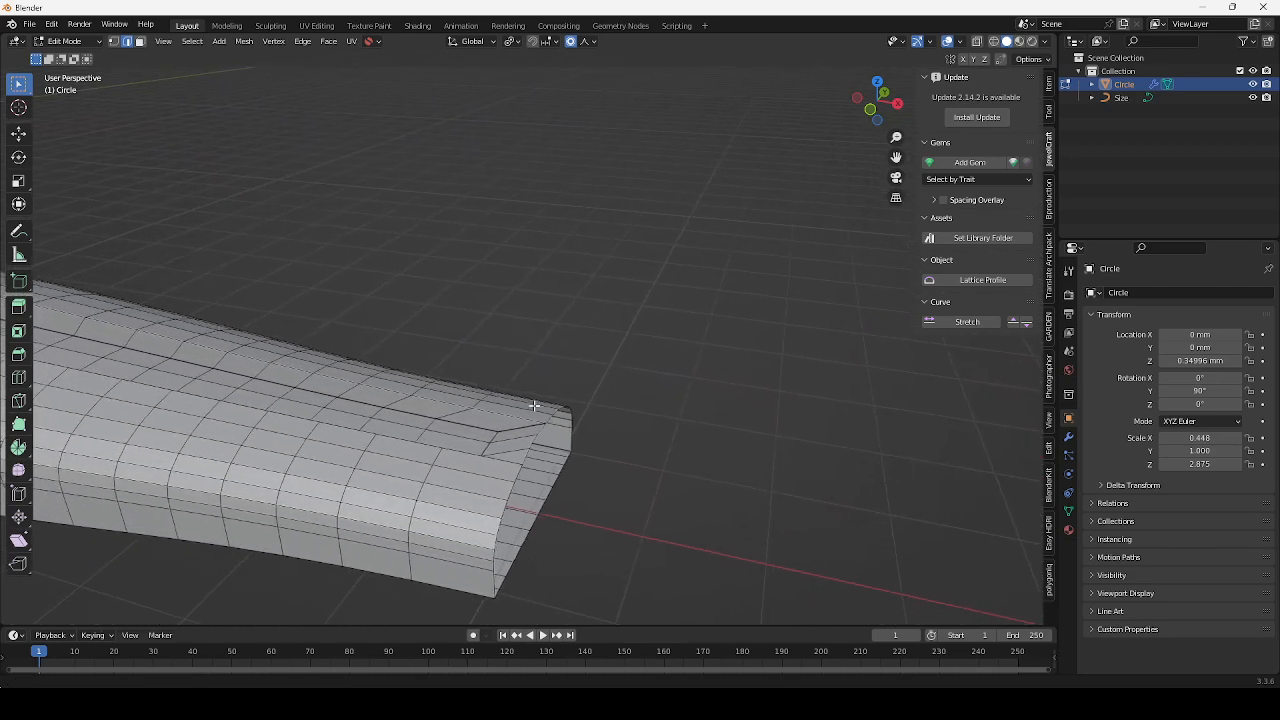
{"action": "scroll", "coordinate": [511, 451], "scroll_direction": "up", "scroll_amount": 2}
{"action": "middle_click_drag", "start_coordinate": [527, 442], "coordinate": [563, 380]}
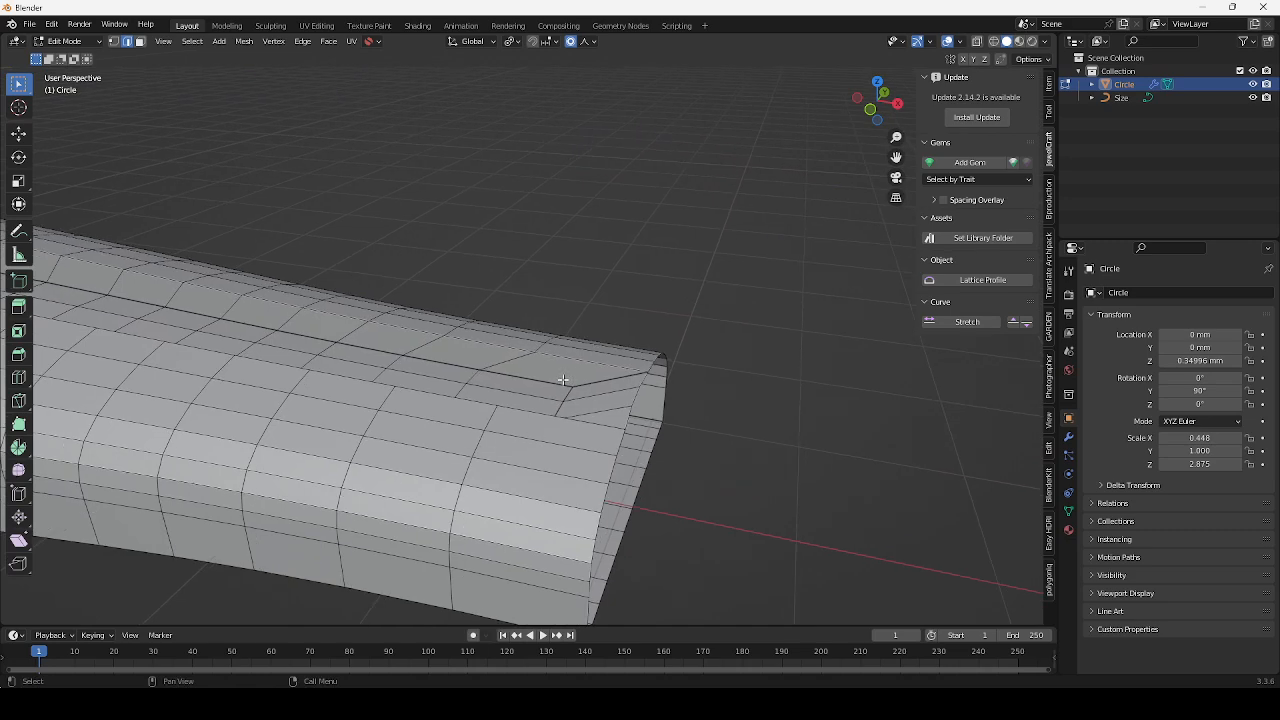
{"action": "scroll", "coordinate": [560, 406], "scroll_direction": "up", "scroll_amount": 2}
{"action": "scroll", "coordinate": [580, 397], "scroll_direction": "up", "scroll_amount": 3}
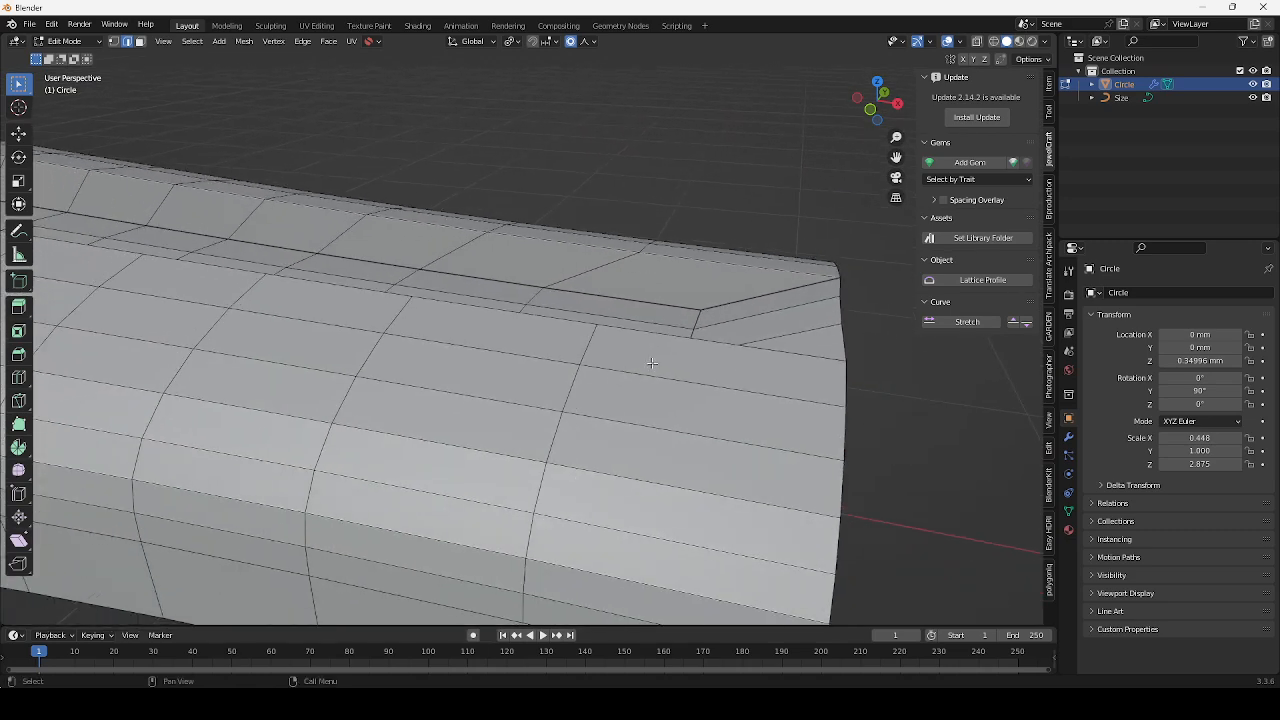
{"action": "scroll", "coordinate": [701, 316], "scroll_direction": "down", "scroll_amount": 8}
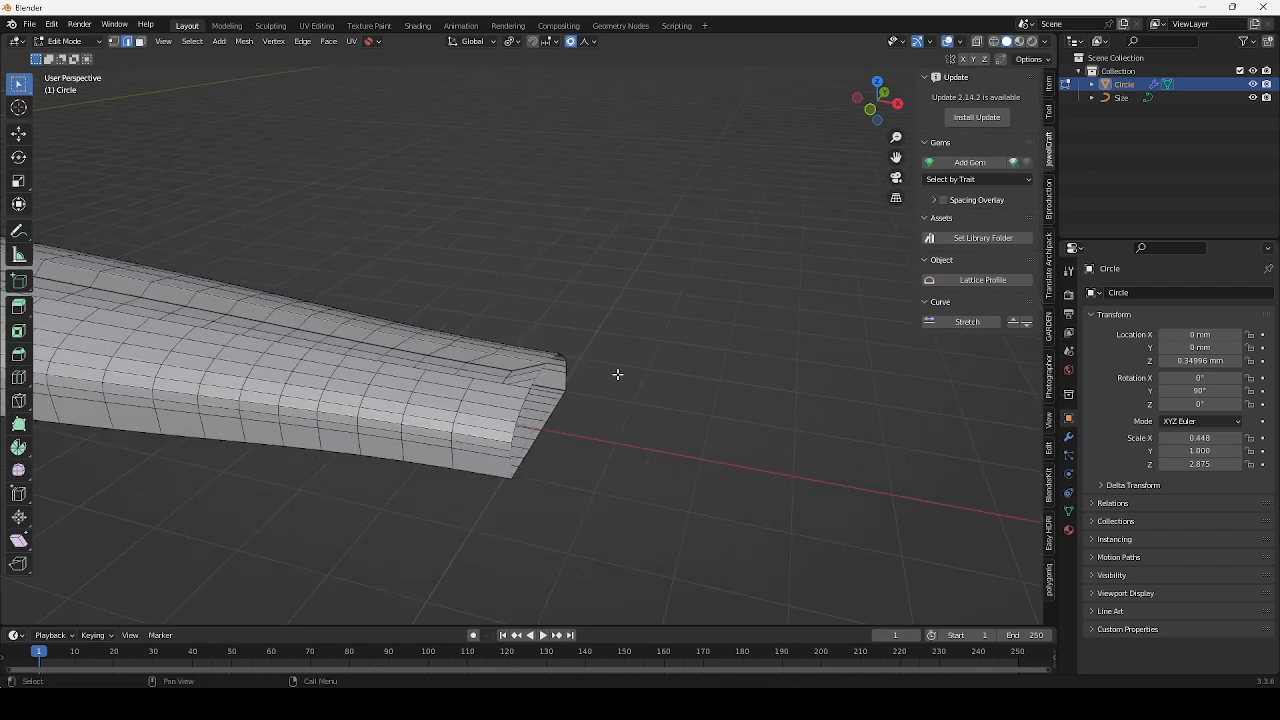
{"action": "middle_click_drag", "start_coordinate": [612, 410], "coordinate": [473, 358]}
Return to Object Mode and add a Subdivision Surface modifier to the ring below its Curve modifier
{"action": "key", "text": "Tab"}
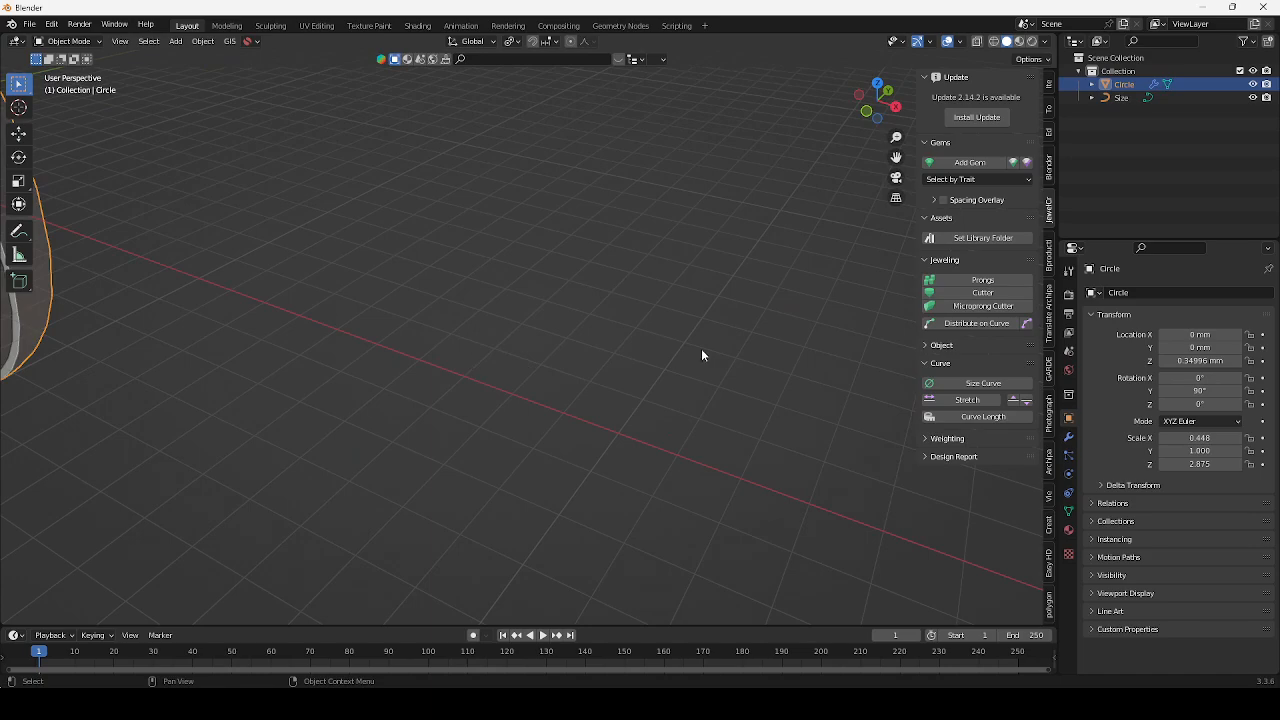
{"action": "middle_click_drag", "start_coordinate": [610, 350], "coordinate": [750, 379], "text": "shift"}
{"action": "middle_click_drag", "start_coordinate": [400, 352], "coordinate": [482, 414], "text": "shift"}
{"action": "middle_click_drag", "start_coordinate": [330, 320], "coordinate": [536, 403], "text": "shift"}
{"action": "scroll", "coordinate": [538, 297], "scroll_direction": "up", "scroll_amount": 2}
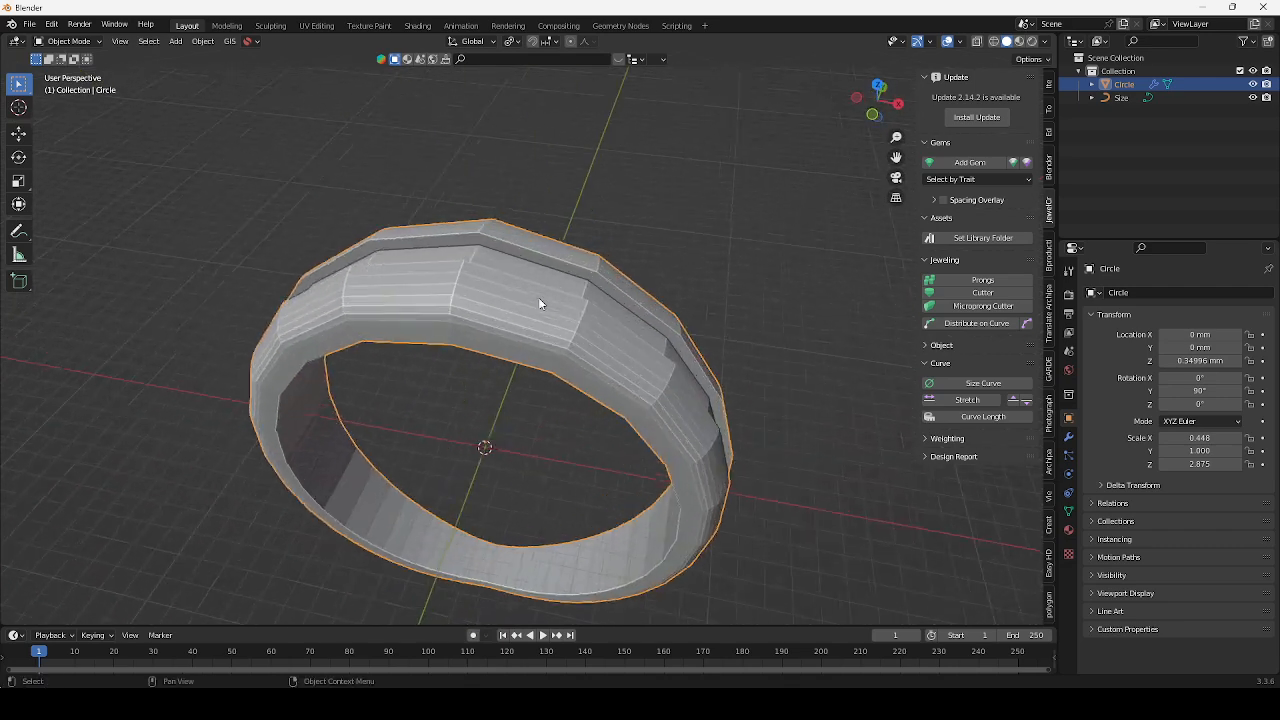
{"action": "left_click", "coordinate": [1069, 438]}
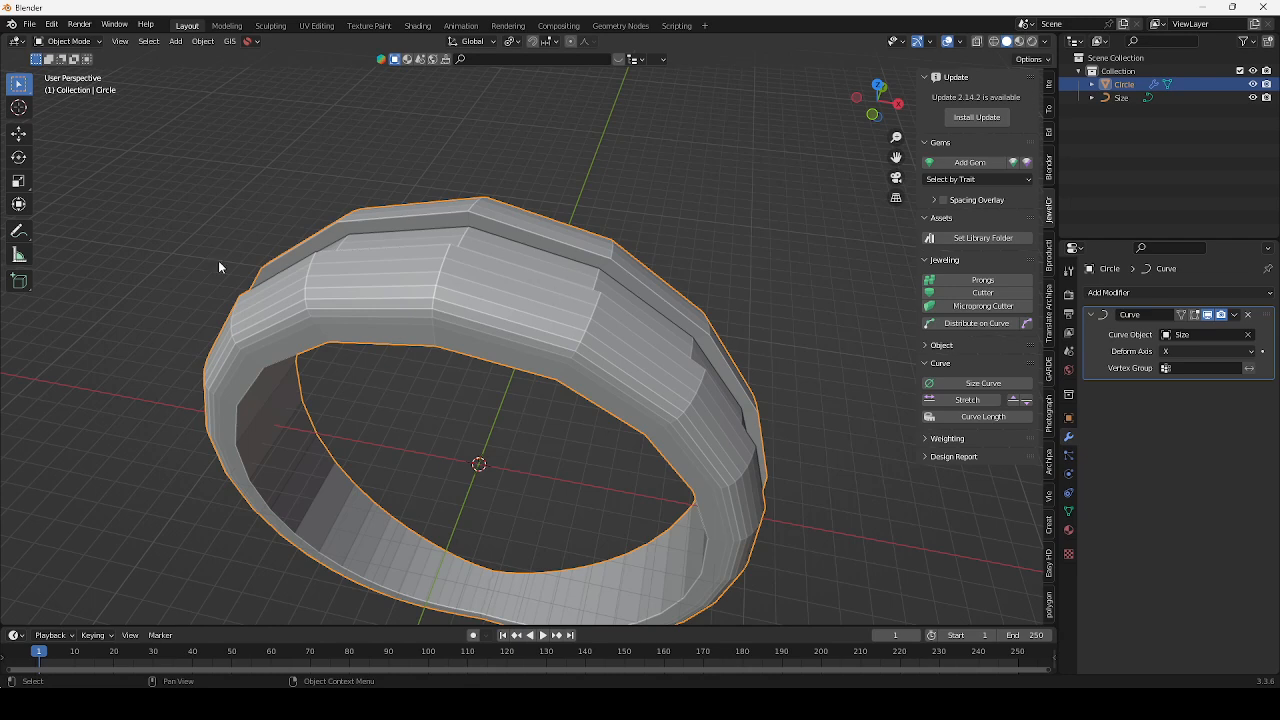
{"action": "left_click", "coordinate": [1093, 315]}
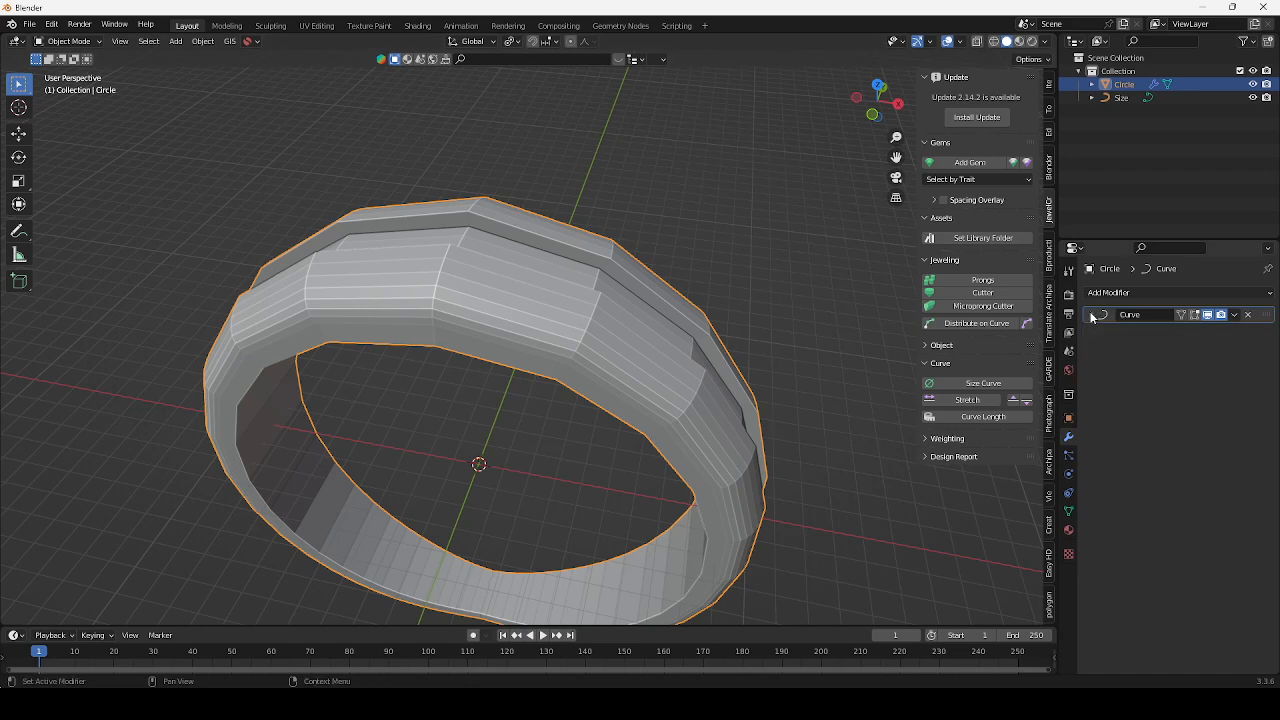
{"action": "left_click", "coordinate": [1150, 291]}
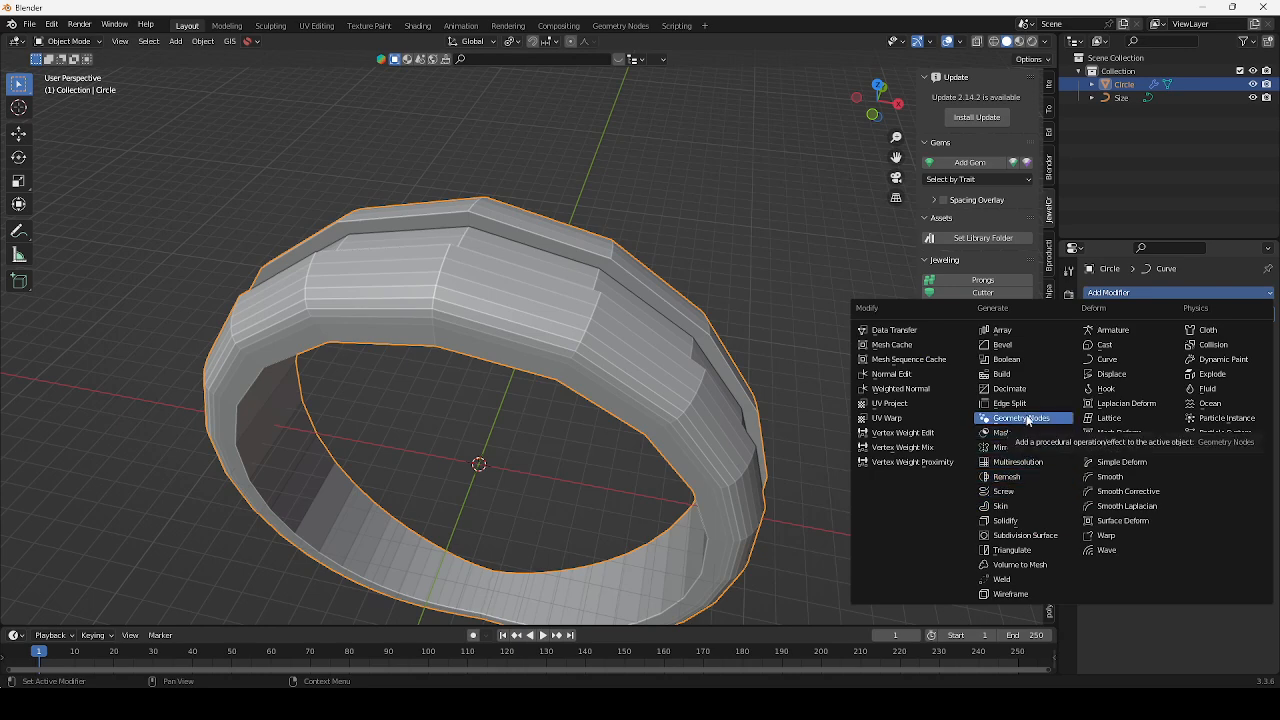
{"action": "left_click", "coordinate": [1011, 535]}
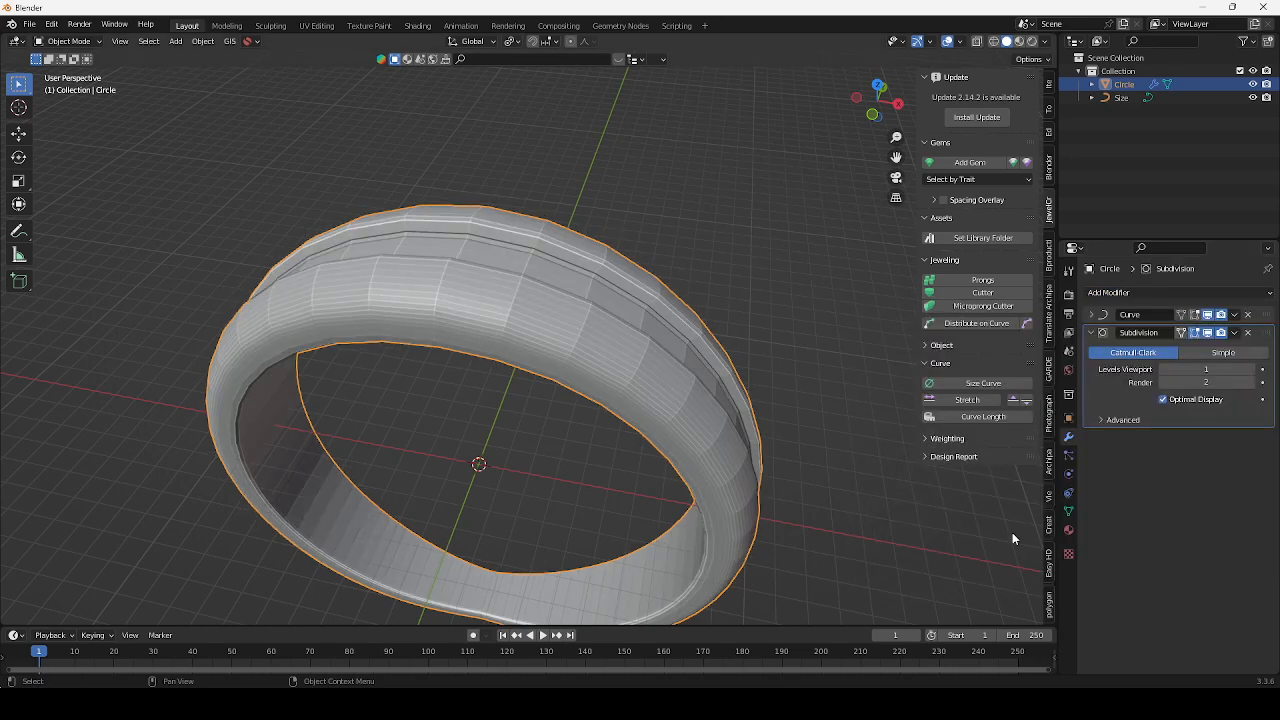
Set the Subdivision modifier's viewport levels to 4 and its render levels to 3
{"action": "left_click", "coordinate": [1252, 370]}
{"action": "left_click", "coordinate": [1252, 370]}
{"action": "left_click", "coordinate": [1252, 370]}
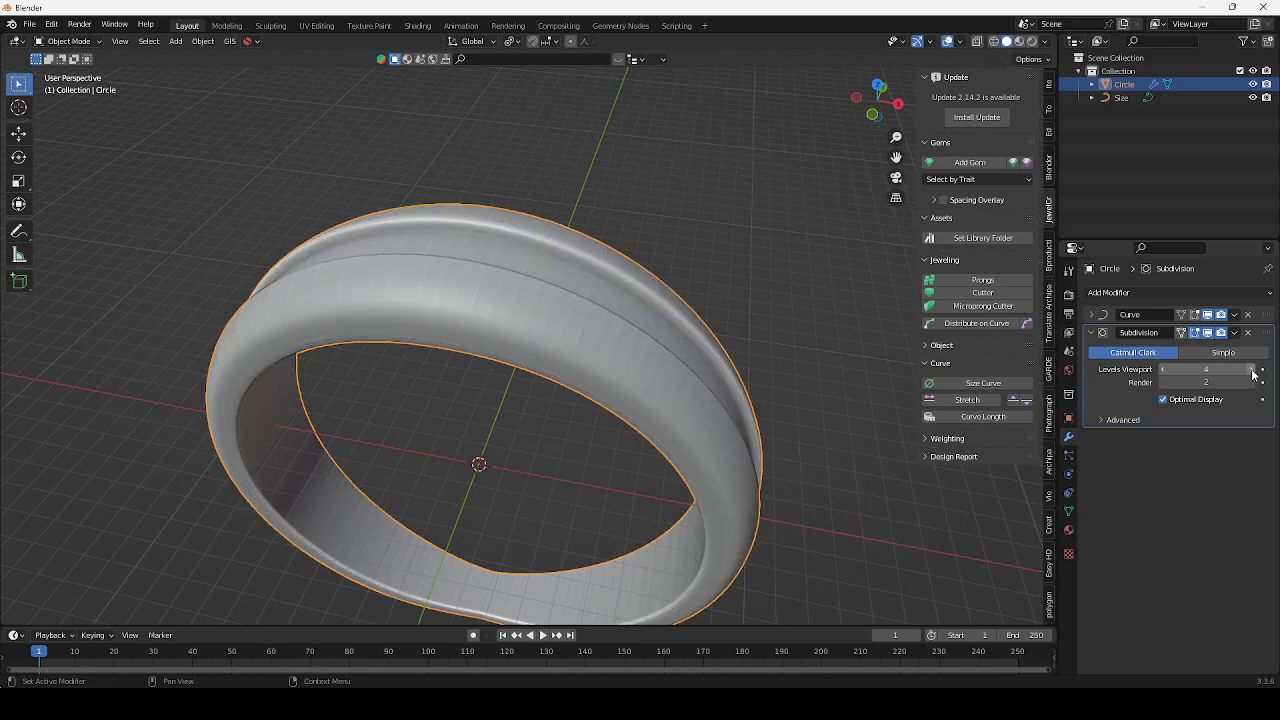
{"action": "left_click", "coordinate": [1252, 383]}
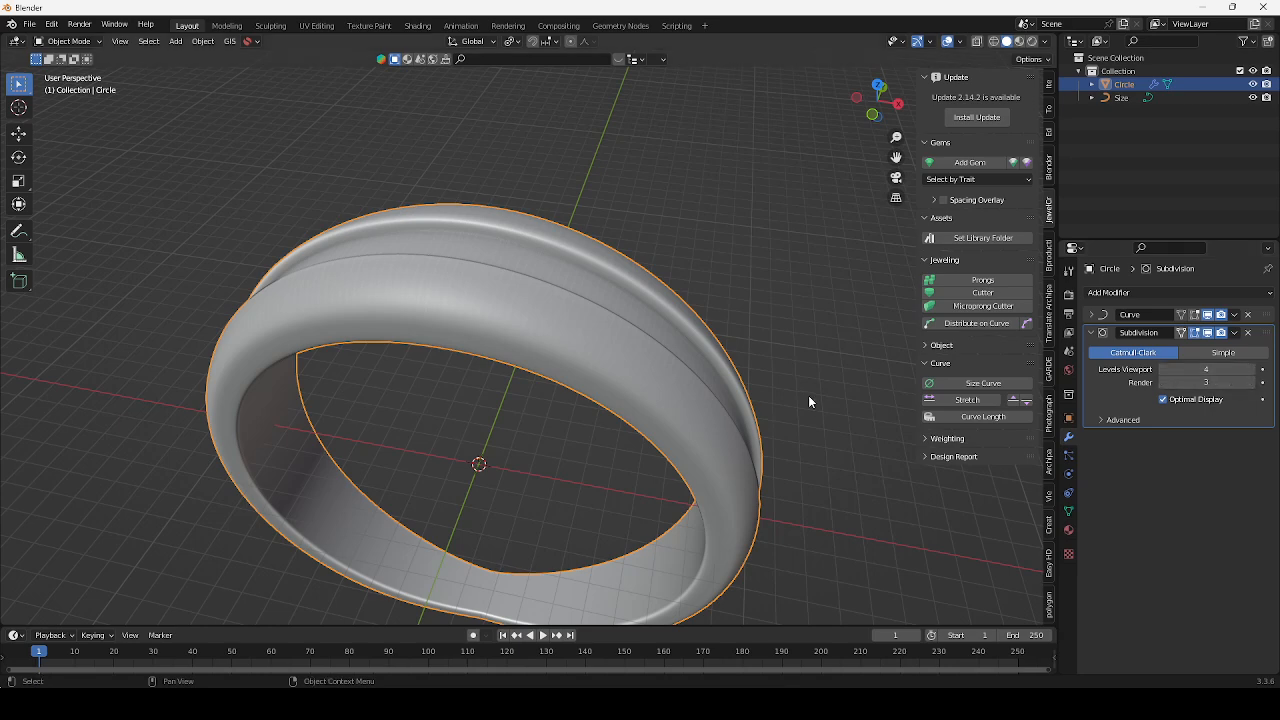
{"action": "middle_click_drag", "start_coordinate": [808, 395], "coordinate": [730, 403]}
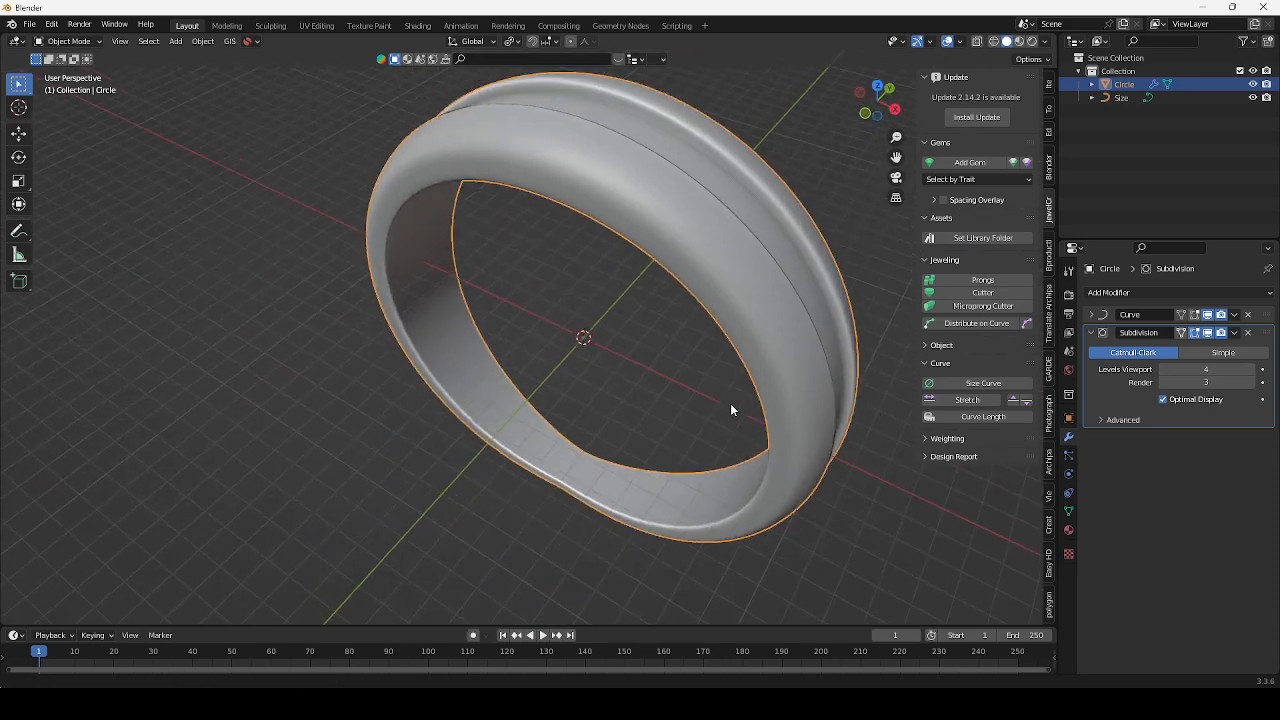
Try the Subdivision modifier above the Curve modifier in the stack and put it back below
{"action": "left_click", "coordinate": [1093, 332]}
{"action": "left_click_drag", "start_coordinate": [1266, 336], "coordinate": [1270, 313]}
{"action": "mouse_move", "coordinate": [697, 403]}
{"action": "middle_mouse_down"}
{"action": "mouse_move", "coordinate": [666, 417]}
{"action": "mouse_move", "coordinate": [674, 462]}
{"action": "mouse_move", "coordinate": [654, 420]}
{"action": "mouse_move", "coordinate": [669, 411]}
{"action": "mouse_move", "coordinate": [625, 396]}
{"action": "mouse_move", "coordinate": [720, 398]}
{"action": "middle_mouse_up"}
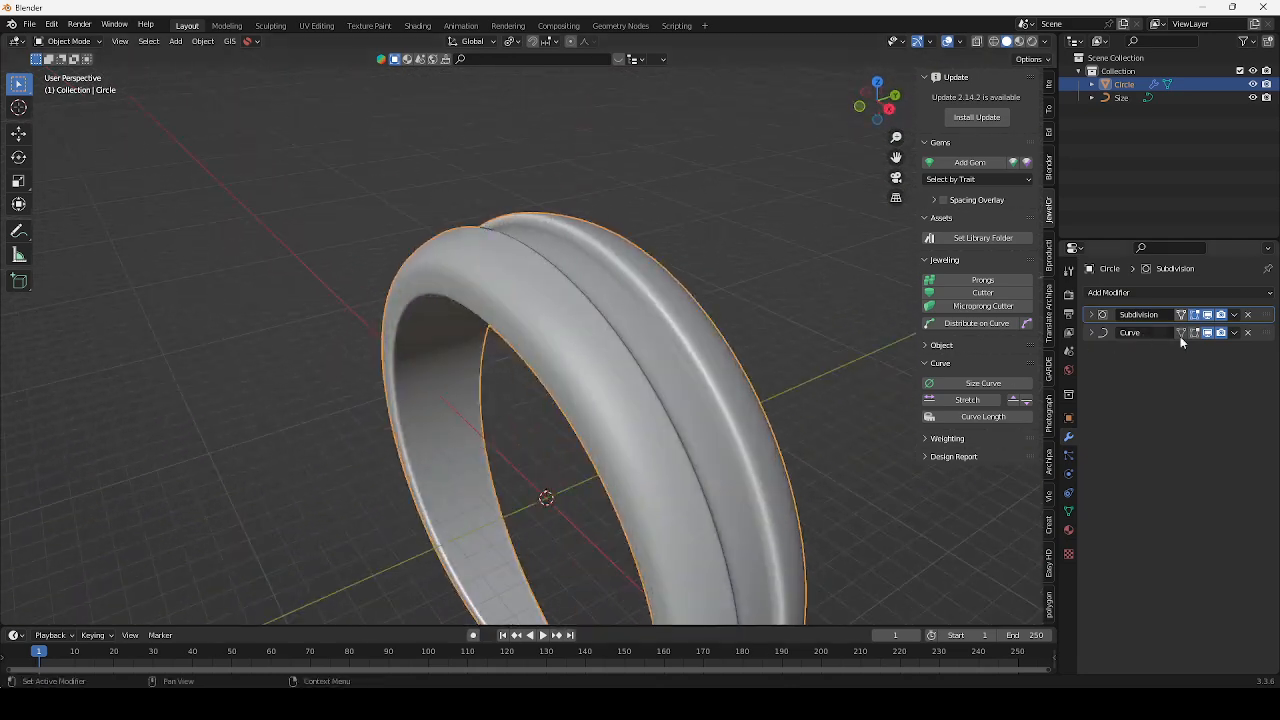
{"action": "mouse_move", "coordinate": [1264, 321]}
{"action": "left_mouse_down"}
{"action": "mouse_move", "coordinate": [1265, 347]}
{"action": "mouse_move", "coordinate": [1266, 313]}
{"action": "left_mouse_up"}
{"action": "middle_click_drag", "start_coordinate": [900, 370], "coordinate": [740, 425]}
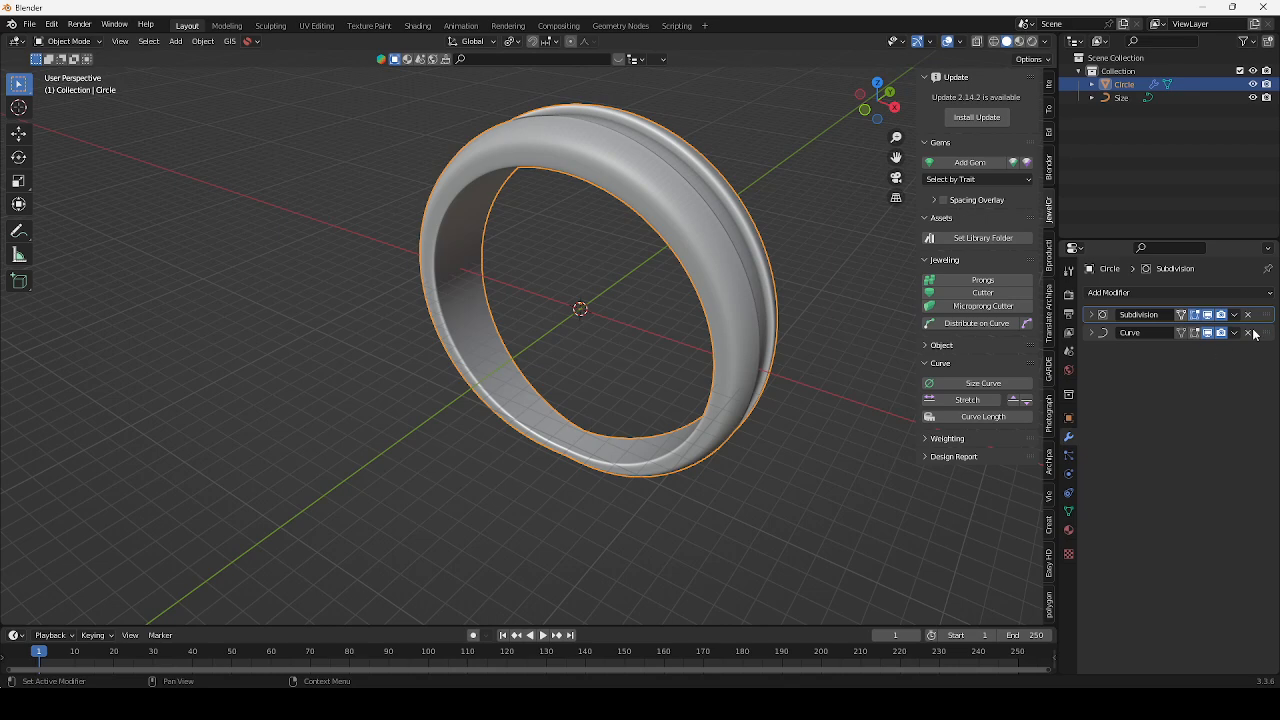
{"action": "left_click_drag", "start_coordinate": [1269, 316], "coordinate": [1266, 337]}
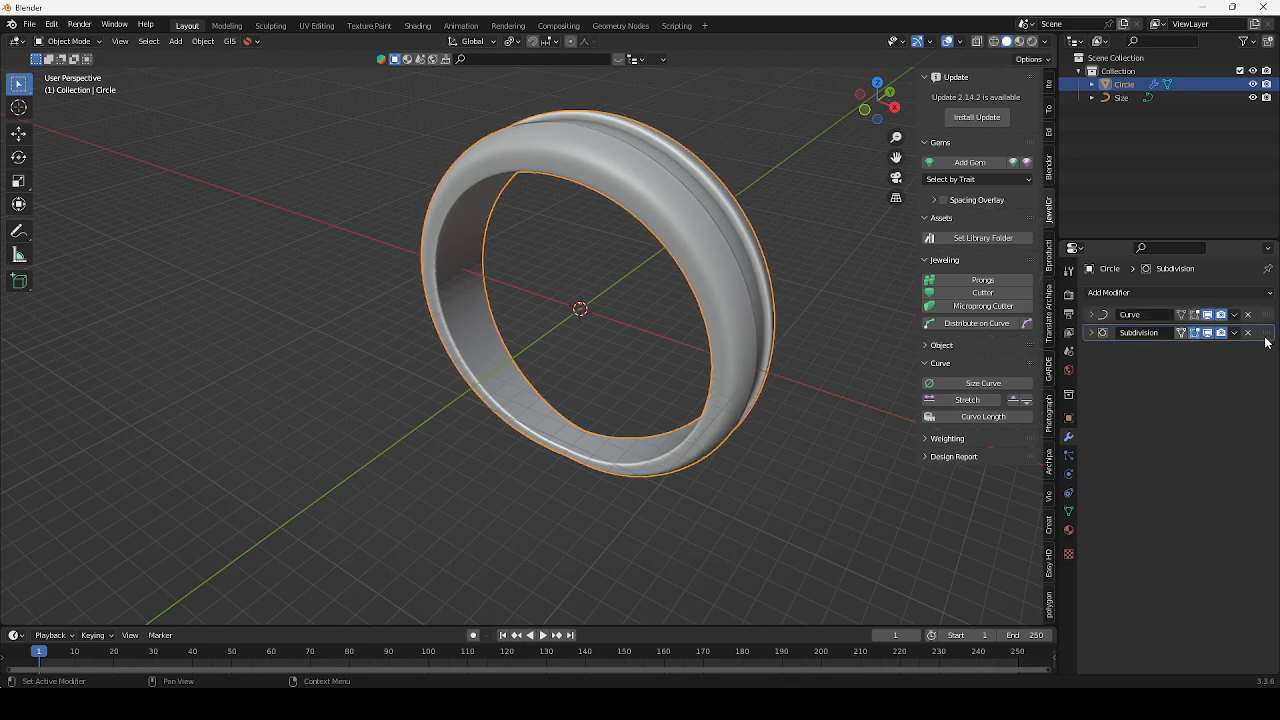
{"action": "middle_click_drag", "start_coordinate": [694, 388], "coordinate": [706, 417]}
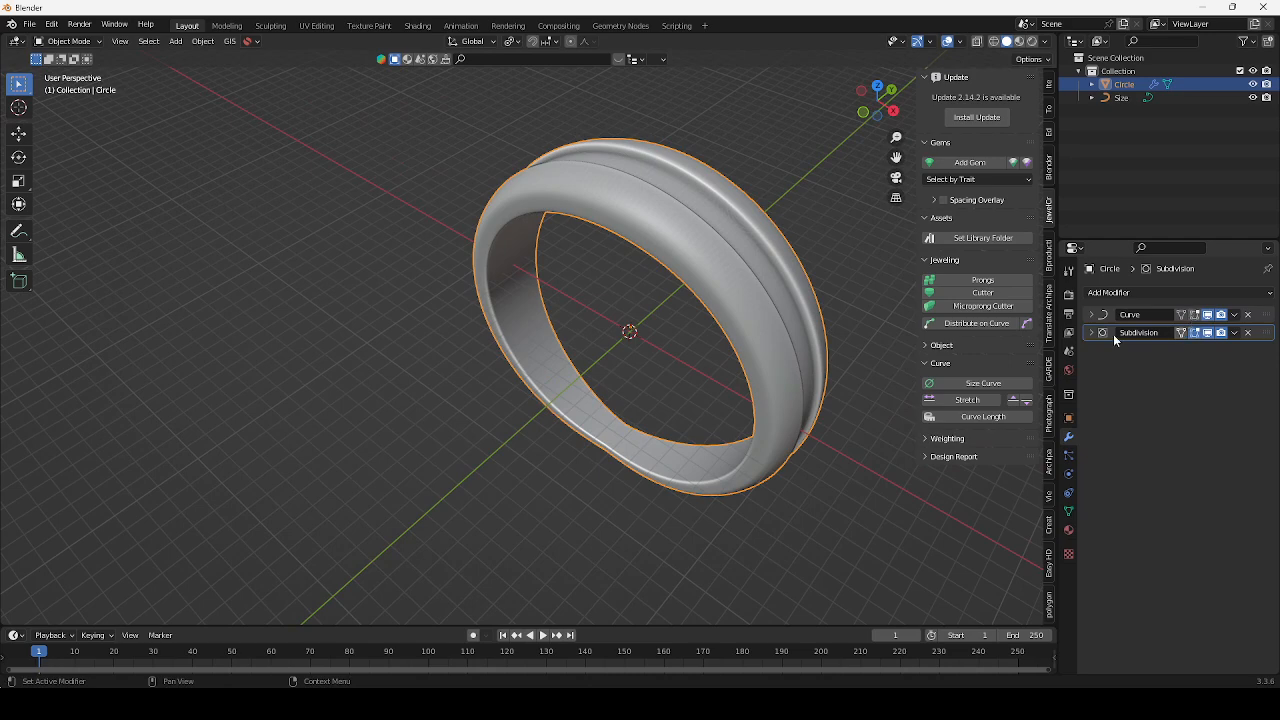
Examine the seam at the narrow back of the ring, where the two ends of the groove meet
{"action": "scroll", "coordinate": [655, 447], "scroll_direction": "up", "scroll_amount": 4}
{"action": "middle_click_drag", "start_coordinate": [638, 498], "coordinate": [674, 343], "text": "shift"}
{"action": "scroll", "coordinate": [629, 402], "scroll_direction": "down", "scroll_amount": 4}
{"action": "scroll", "coordinate": [646, 557], "scroll_direction": "up", "scroll_amount": 4}
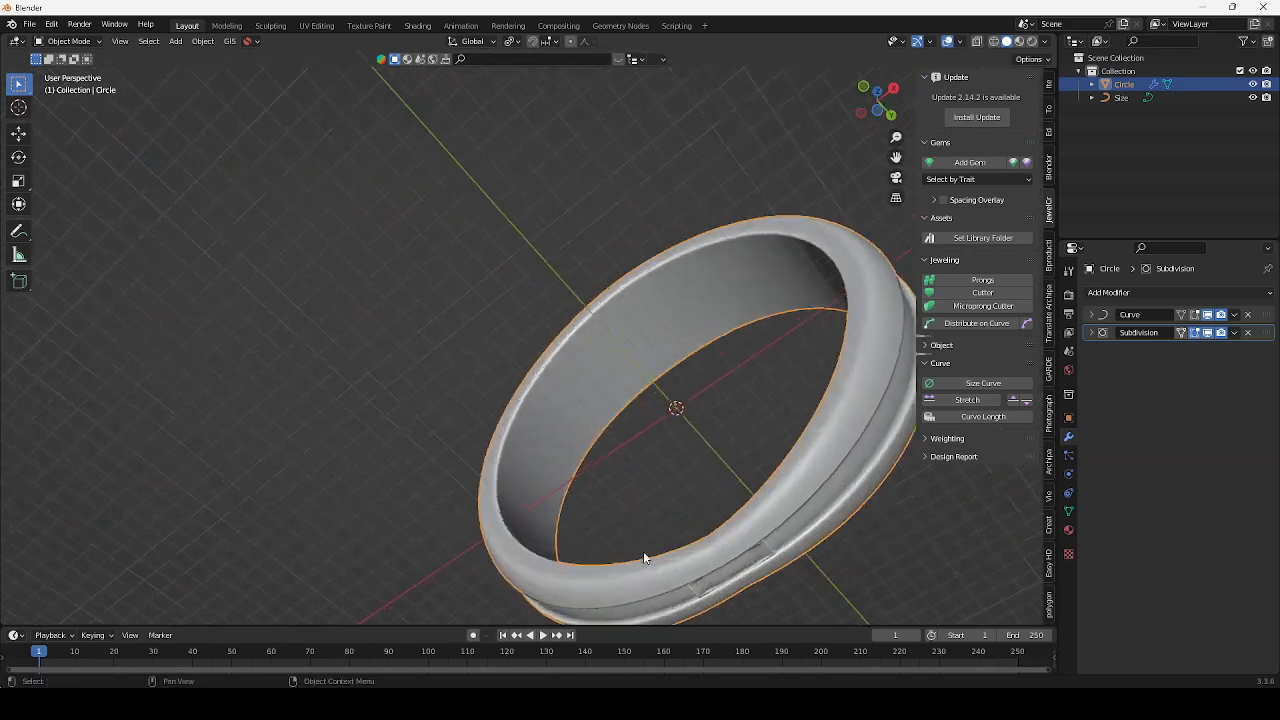
{"action": "middle_click_drag", "start_coordinate": [638, 496], "coordinate": [552, 372], "text": "shift"}
{"action": "middle_click_drag", "start_coordinate": [677, 473], "coordinate": [602, 440], "text": "shift"}
{"action": "scroll", "coordinate": [638, 366], "scroll_direction": "up", "scroll_amount": 2}
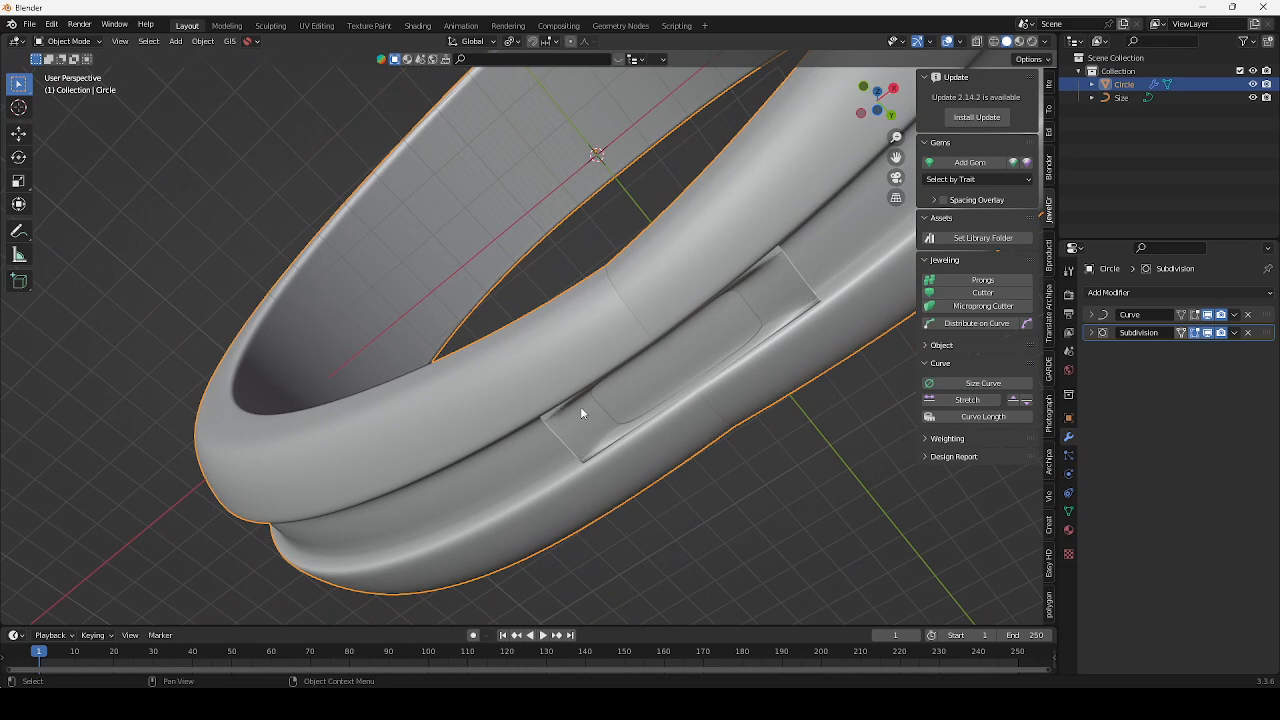
Enter Edit Mode on the band and show its narrowed end at close range in top view
{"action": "key", "text": "Tab"}
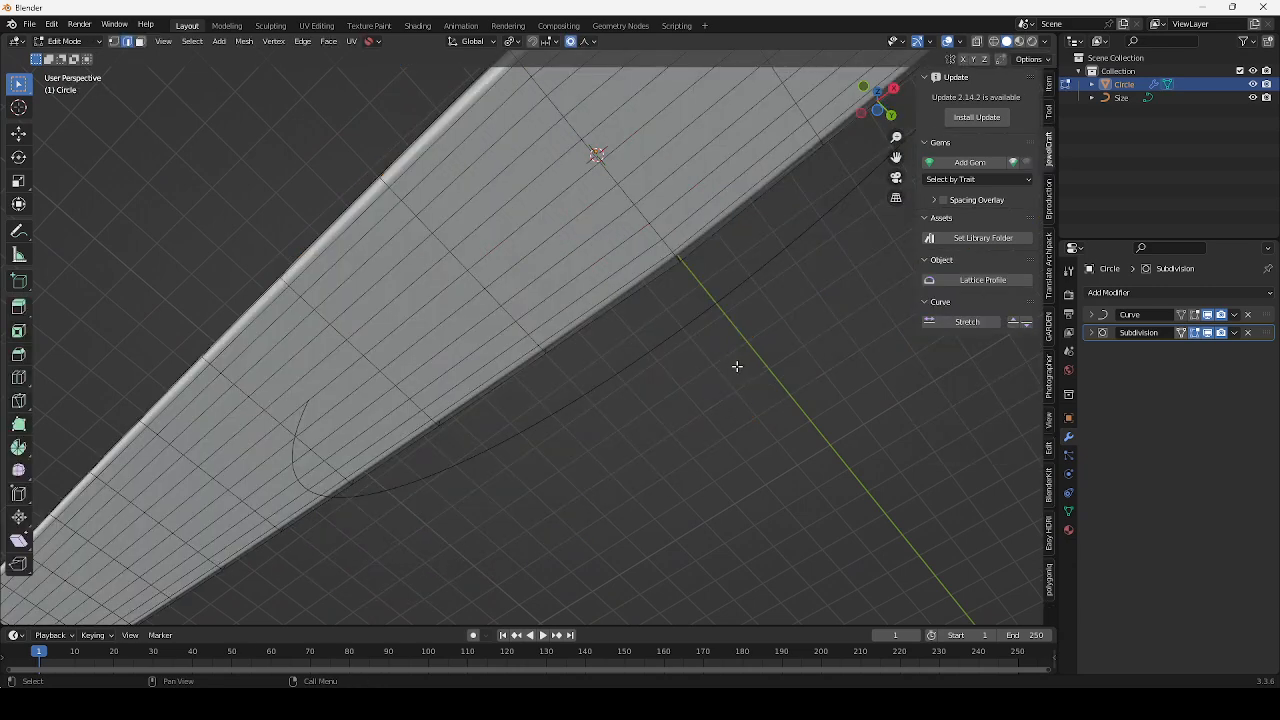
{"action": "scroll", "coordinate": [717, 366], "scroll_direction": "down", "scroll_amount": 8}
{"action": "mouse_move", "coordinate": [696, 367]}
{"action": "middle_mouse_down"}
{"action": "mouse_move", "coordinate": [694, 417]}
{"action": "mouse_move", "coordinate": [634, 389]}
{"action": "mouse_move", "coordinate": [606, 486]}
{"action": "mouse_move", "coordinate": [683, 380]}
{"action": "middle_mouse_up"}
{"action": "scroll", "coordinate": [683, 380], "scroll_direction": "up", "scroll_amount": 8}
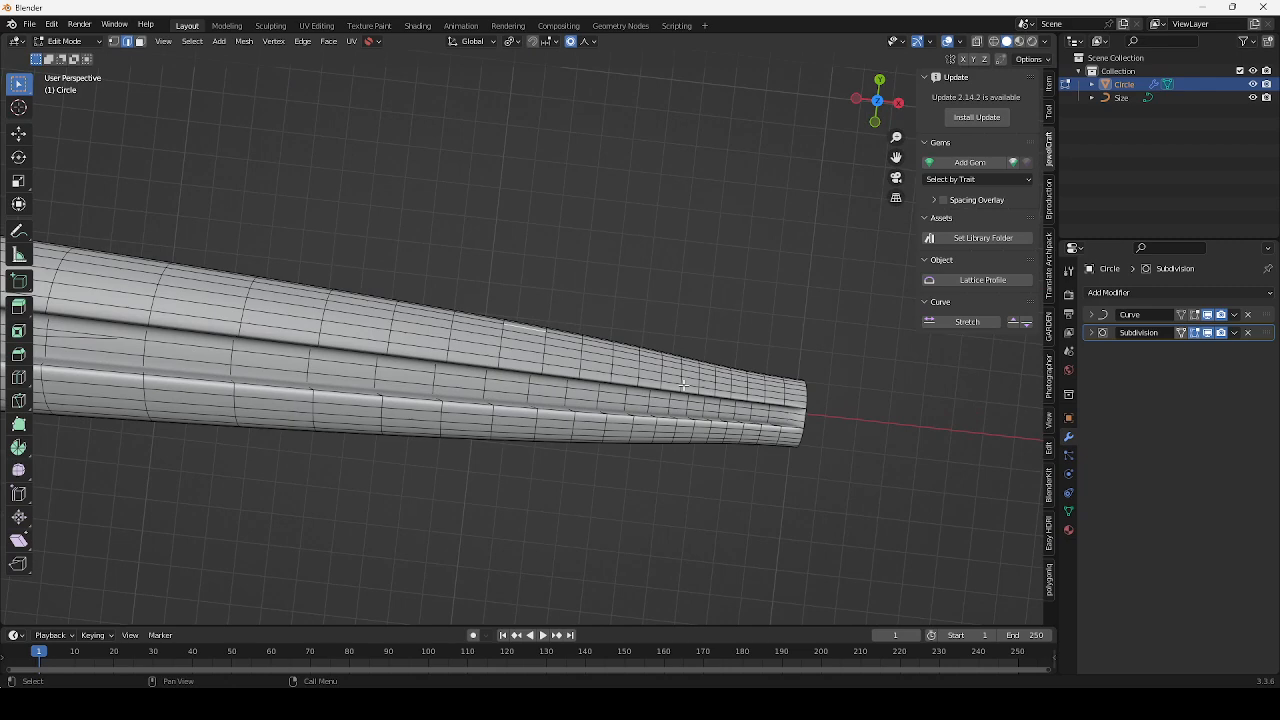
{"action": "key", "text": "KP_7"}
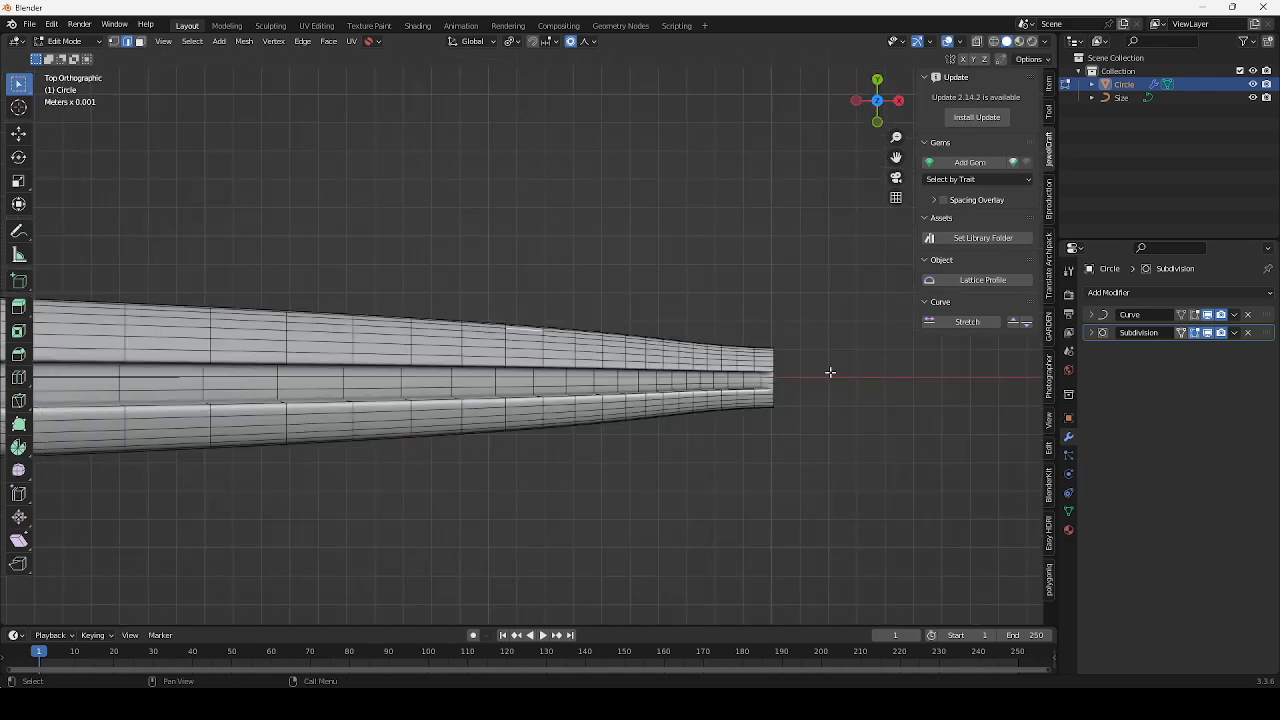
{"action": "scroll", "coordinate": [830, 372], "scroll_direction": "up", "scroll_amount": 4}
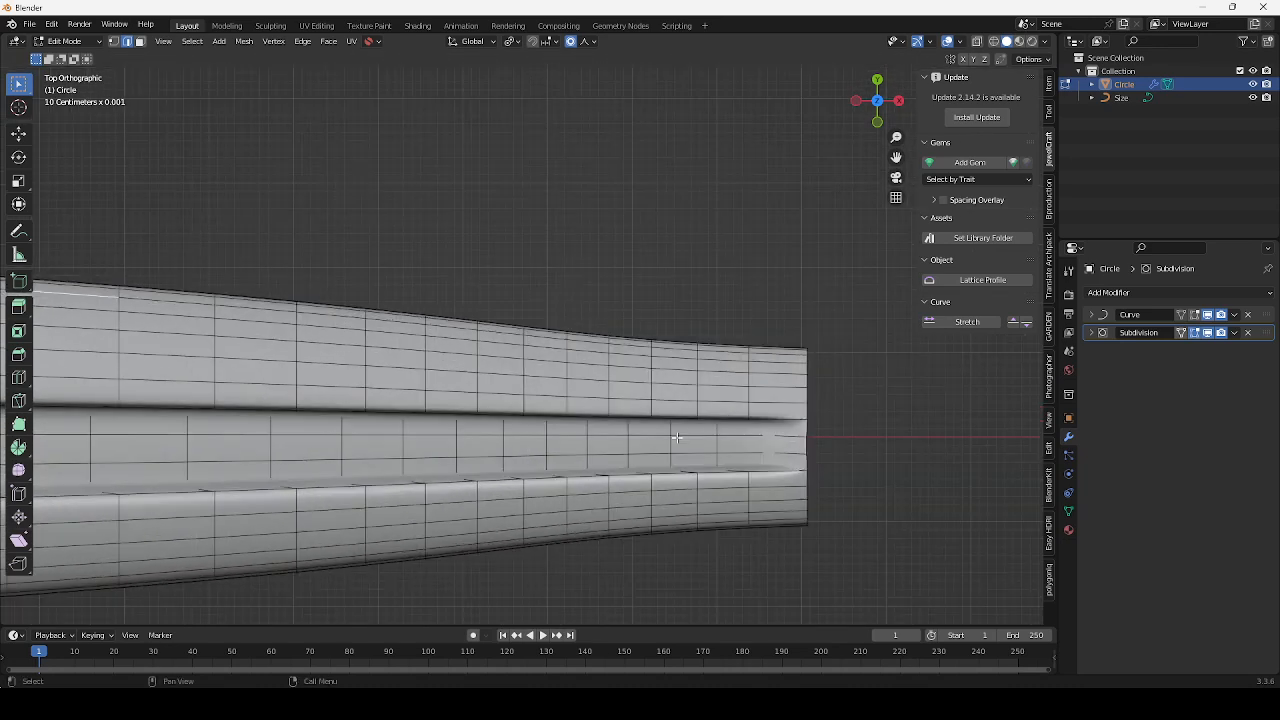
{"action": "middle_click_drag", "start_coordinate": [677, 437], "coordinate": [491, 397], "text": "shift"}
{"action": "scroll", "coordinate": [530, 387], "scroll_direction": "up", "scroll_amount": 2}
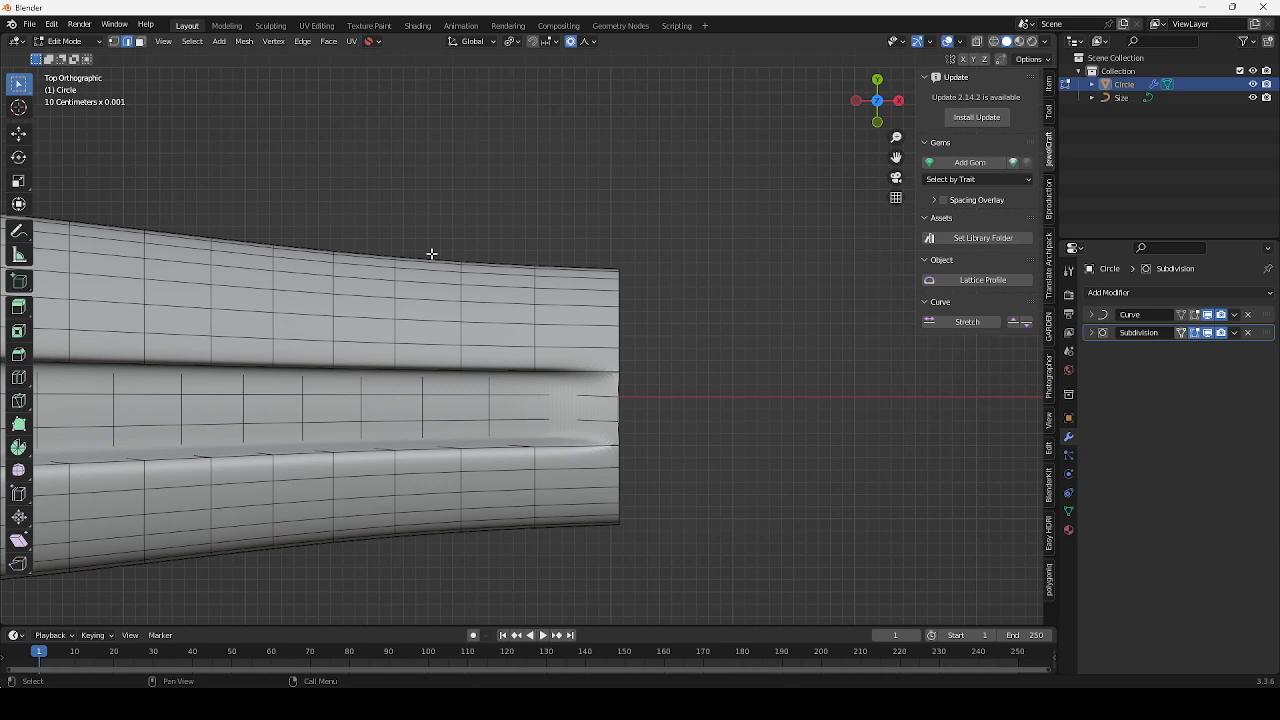
Try a loop cut across the band beside the last edge loops near its narrowed end, and undo it
{"action": "key", "text": "ctrl+r"}
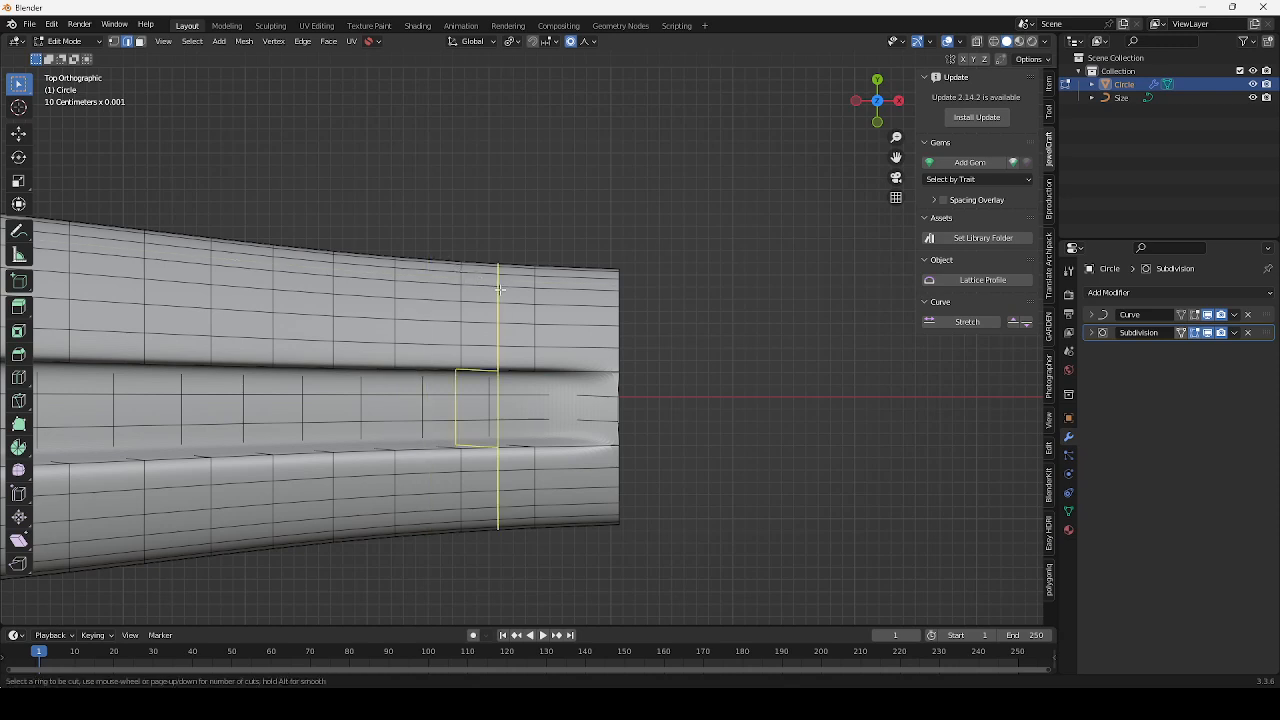
{"action": "left_click", "coordinate": [498, 289]}
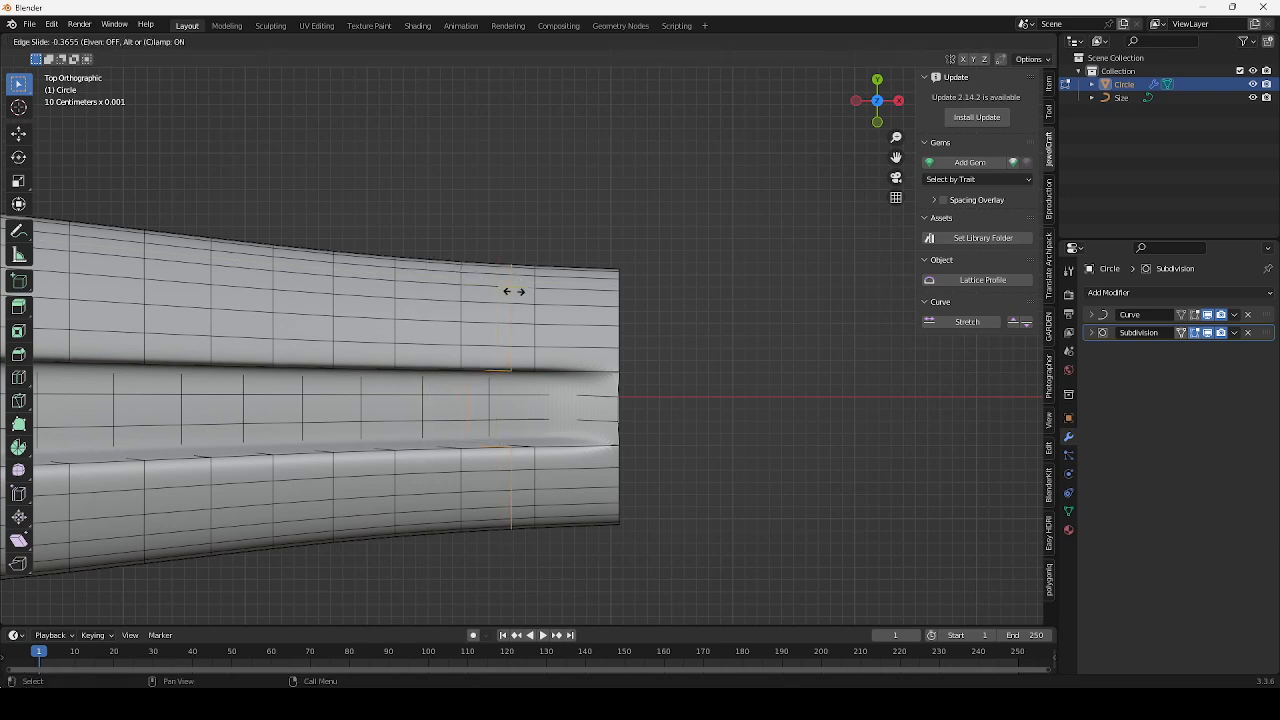
{"action": "left_click", "coordinate": [522, 291]}
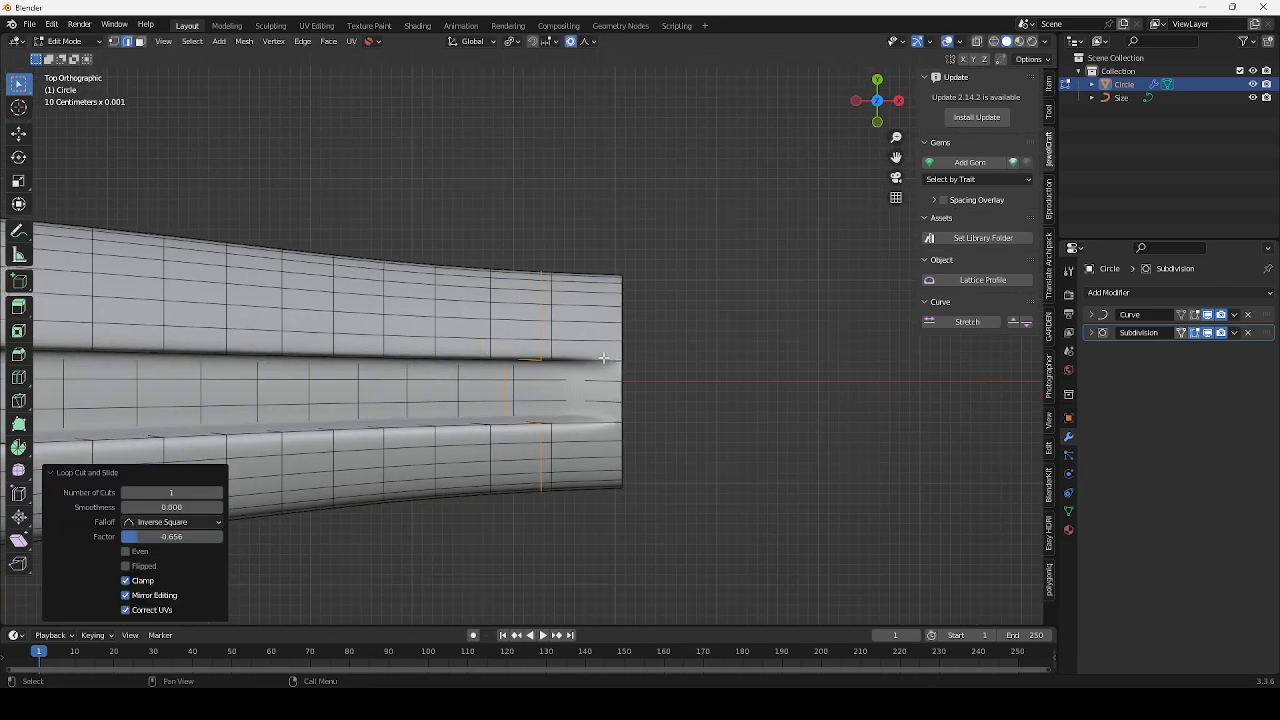
{"action": "middle_click_drag", "start_coordinate": [585, 350], "coordinate": [520, 424]}
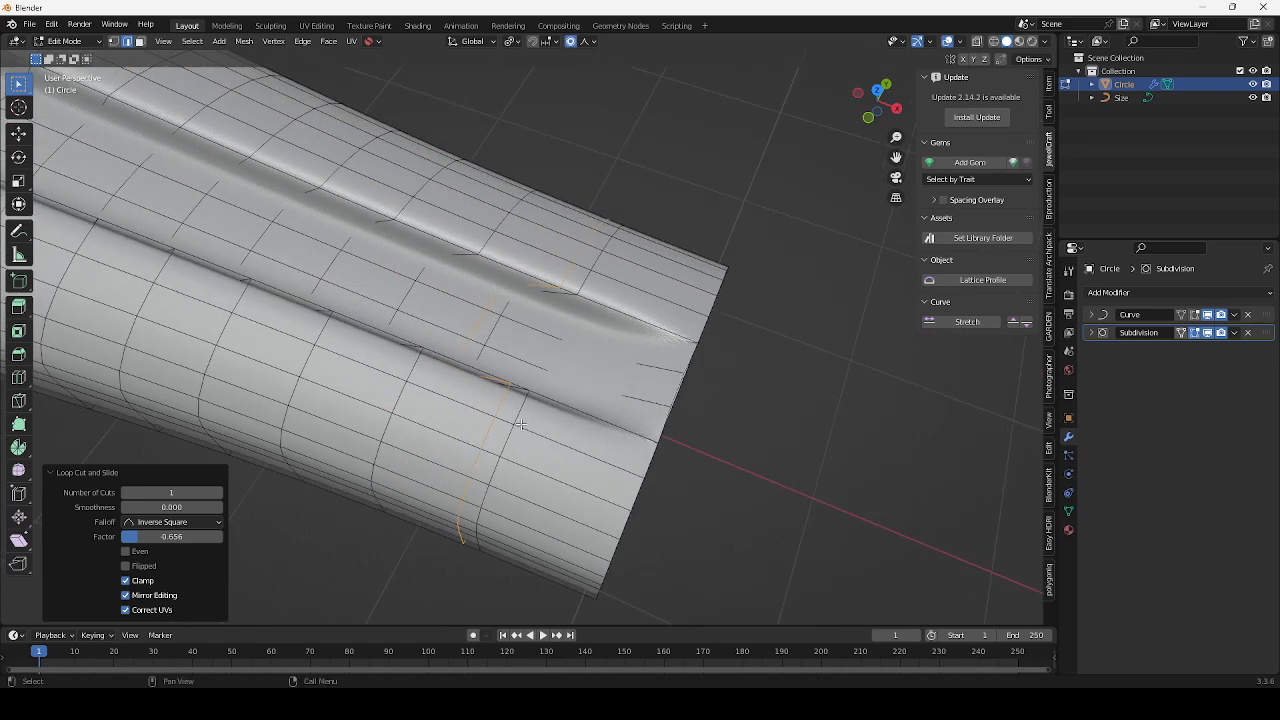
{"action": "key", "text": "ctrl+z"}
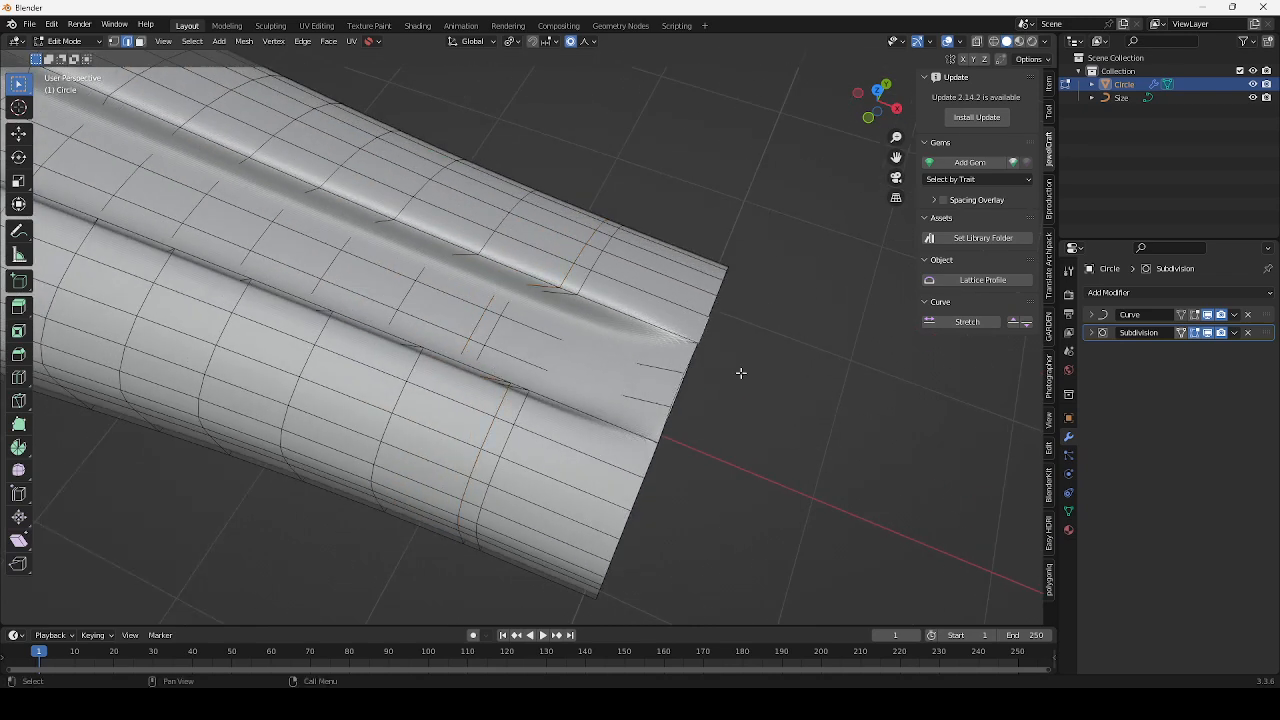
{"action": "key", "text": "ctrl+r"}
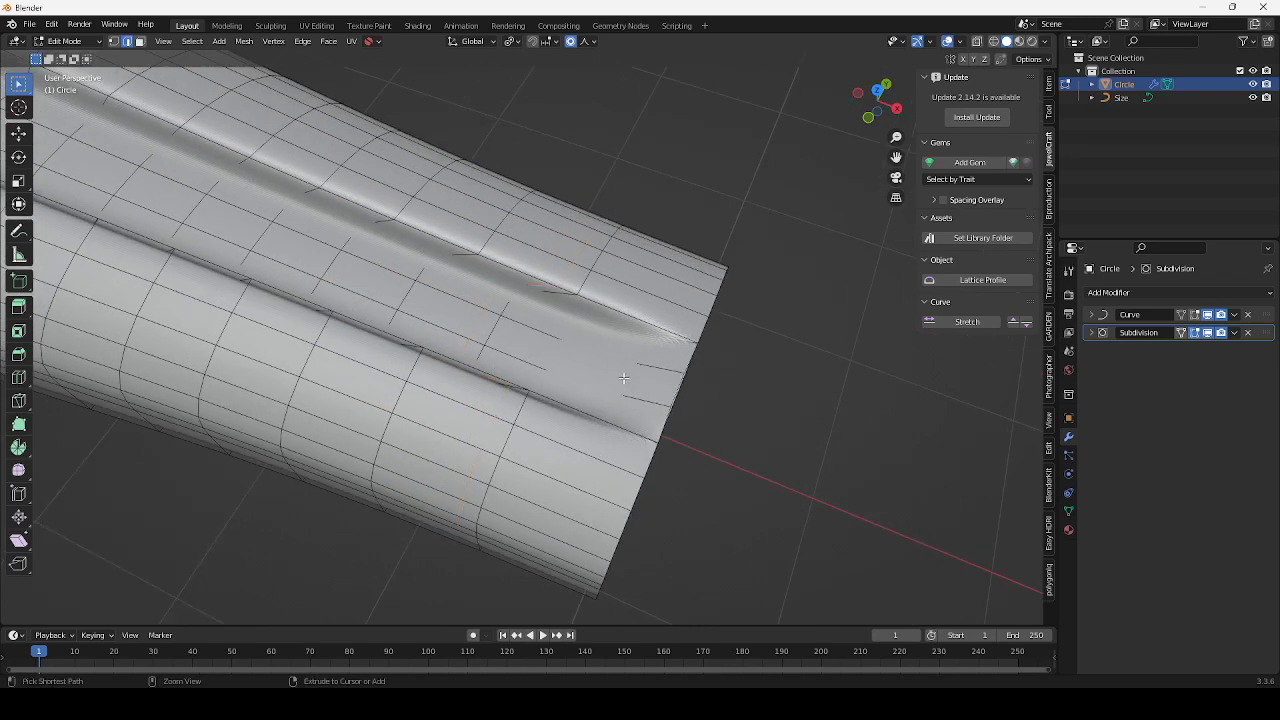
Enable the Subdivision modifier's On Cage display and turn off its viewport display to expose the band's base mesh
{"action": "mouse_move", "coordinate": [578, 382]}
{"action": "middle_mouse_down", "text": "shift"}
{"action": "mouse_move", "coordinate": [602, 373]}
{"action": "mouse_move", "coordinate": [591, 317]}
{"action": "mouse_move", "coordinate": [634, 366]}
{"action": "mouse_move", "coordinate": [538, 350]}
{"action": "mouse_move", "coordinate": [497, 306]}
{"action": "mouse_move", "coordinate": [597, 383]}
{"action": "middle_mouse_up", "text": "shift"}
{"action": "scroll", "coordinate": [597, 365], "scroll_direction": "up", "scroll_amount": 2}
{"action": "scroll", "coordinate": [500, 350], "scroll_direction": "up", "scroll_amount": 3}
{"action": "scroll", "coordinate": [399, 313], "scroll_direction": "up", "scroll_amount": 5}
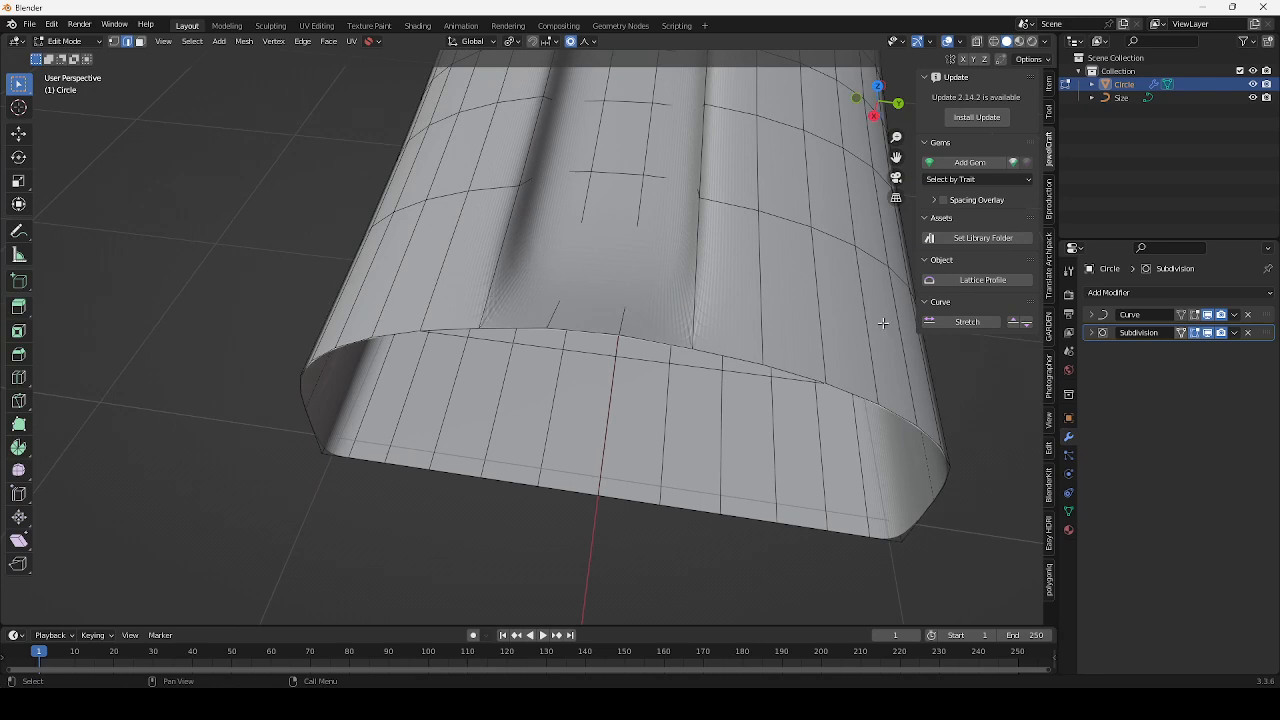
{"action": "left_click", "coordinate": [1181, 333]}
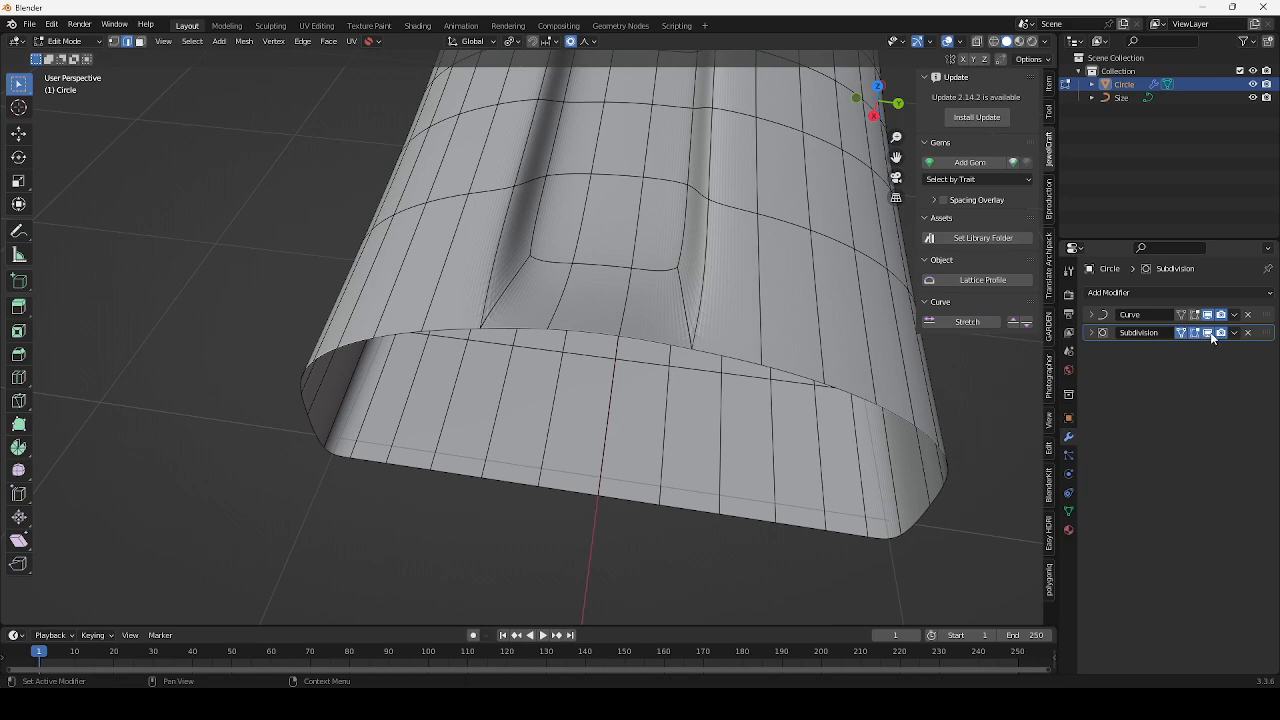
{"action": "left_click", "coordinate": [1207, 333]}
{"action": "scroll", "coordinate": [641, 369], "scroll_direction": "up", "scroll_amount": 3}
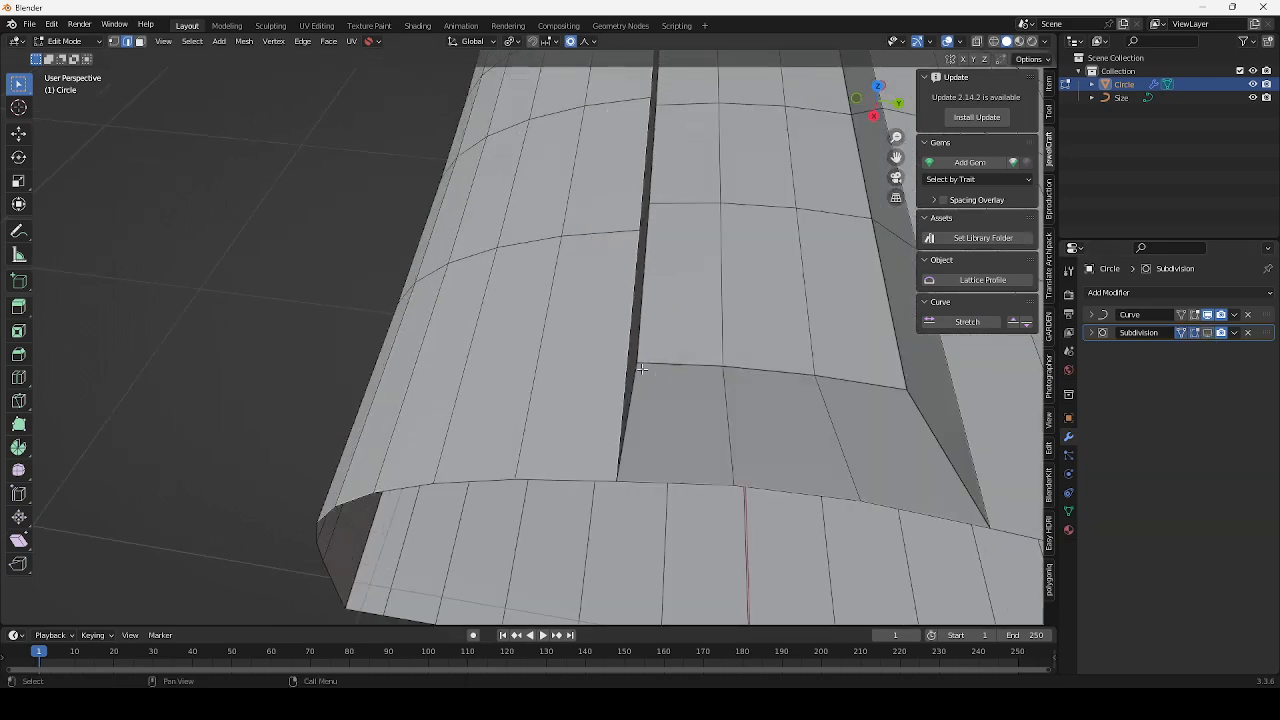
Add one edge loop around the band between its open end and the nearest existing loop, slid toward that loop
{"action": "scroll", "coordinate": [641, 369], "scroll_direction": "down", "scroll_amount": 3}
{"action": "middle_click_drag", "start_coordinate": [343, 369], "coordinate": [420, 370]}
{"action": "key", "text": "ctrl"}
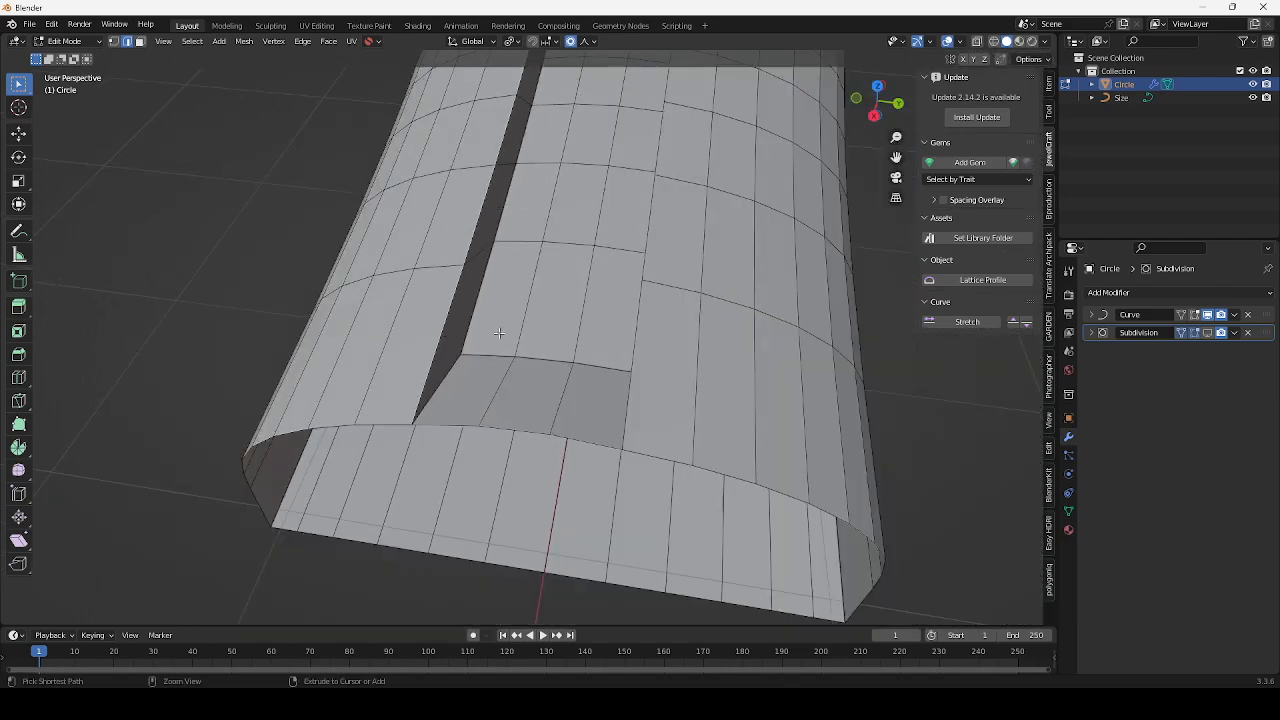
{"action": "key", "text": "ctrl+r"}
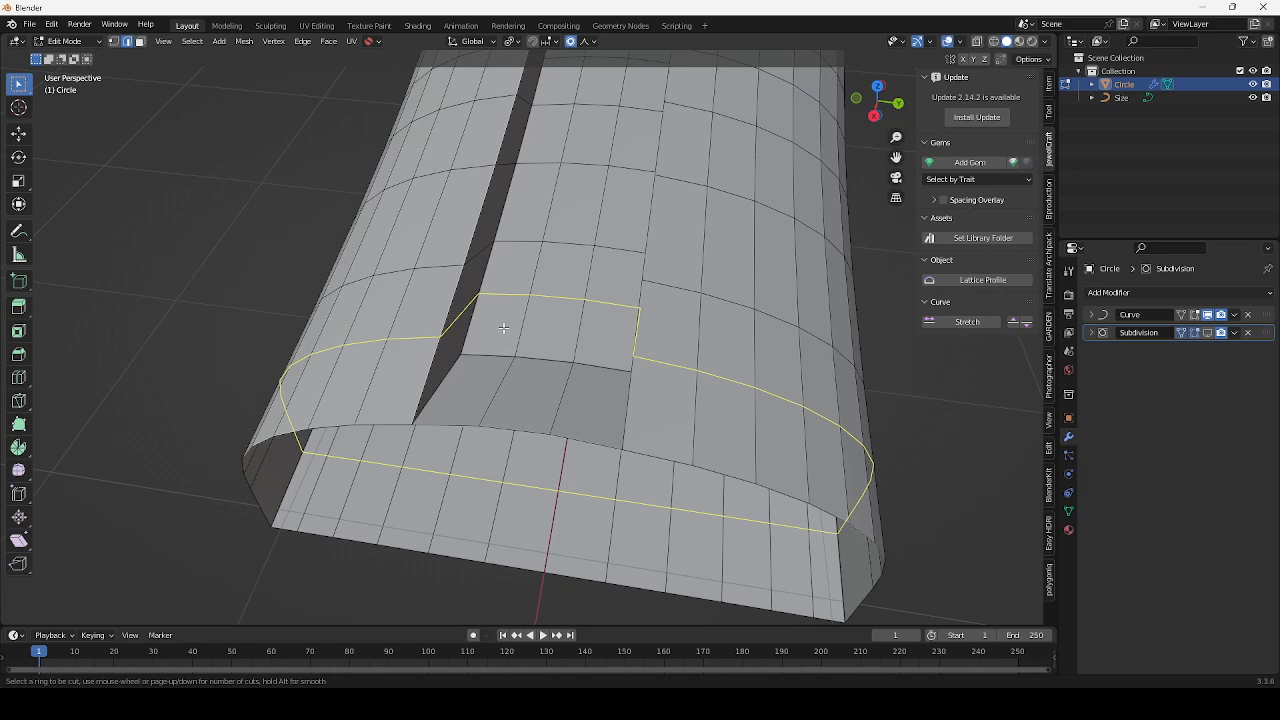
{"action": "left_click", "coordinate": [515, 300]}
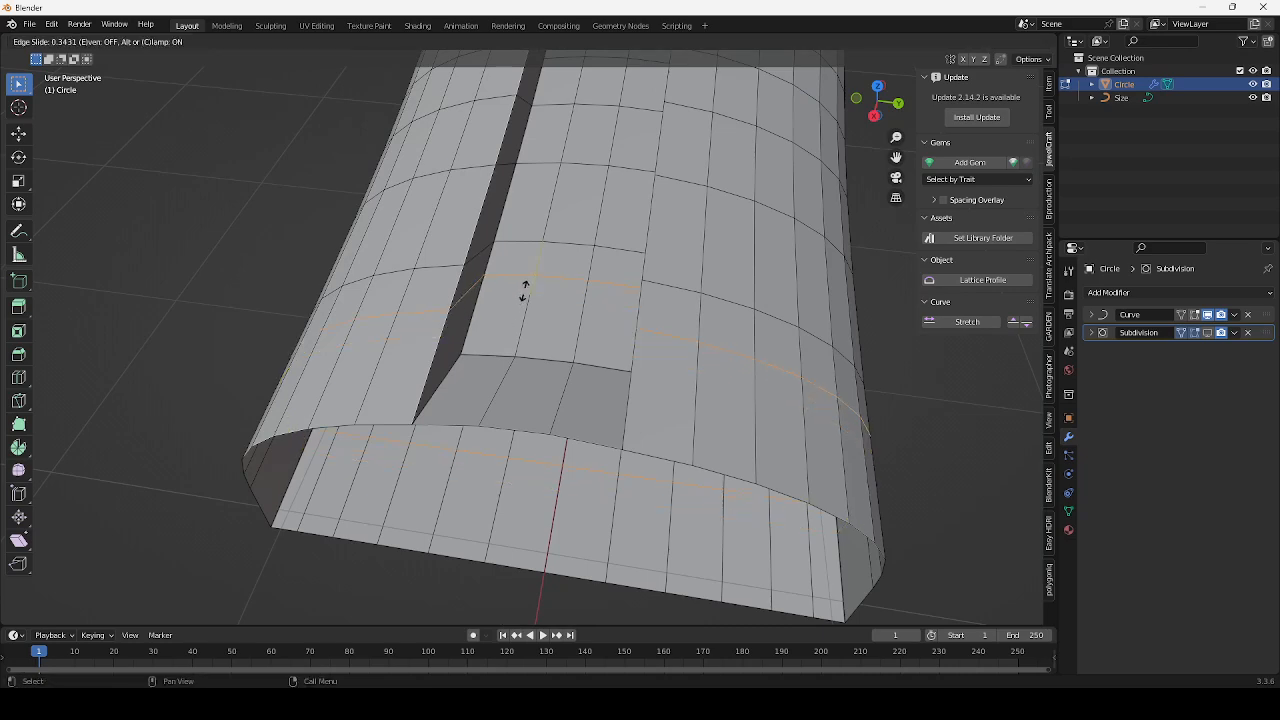
{"action": "left_click", "coordinate": [523, 288]}
{"action": "middle_click_drag", "start_coordinate": [526, 289], "coordinate": [598, 363]}
{"action": "left_click", "coordinate": [418, 257]}
Knife-cut one side wall of the groove from the new edge loop down to just before the groove floor's end corner
{"action": "middle_click_drag", "start_coordinate": [468, 291], "coordinate": [464, 274]}
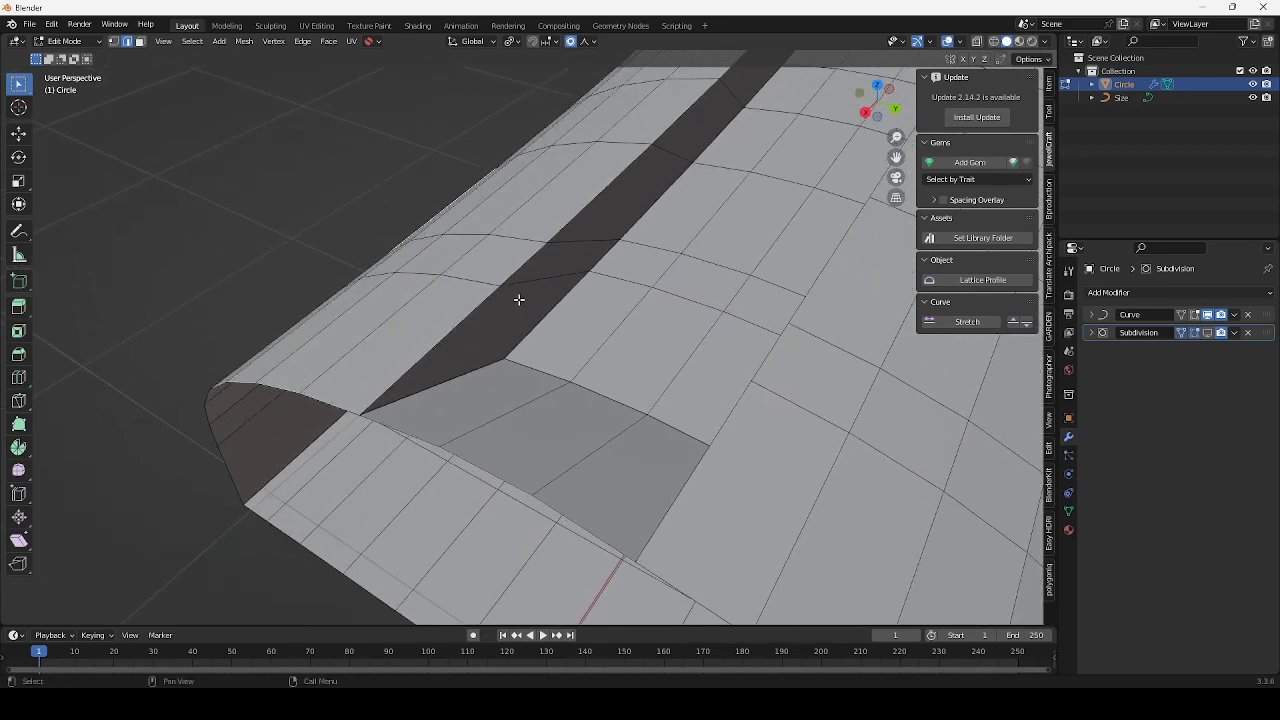
{"action": "scroll", "coordinate": [519, 299], "scroll_direction": "up", "scroll_amount": 2}
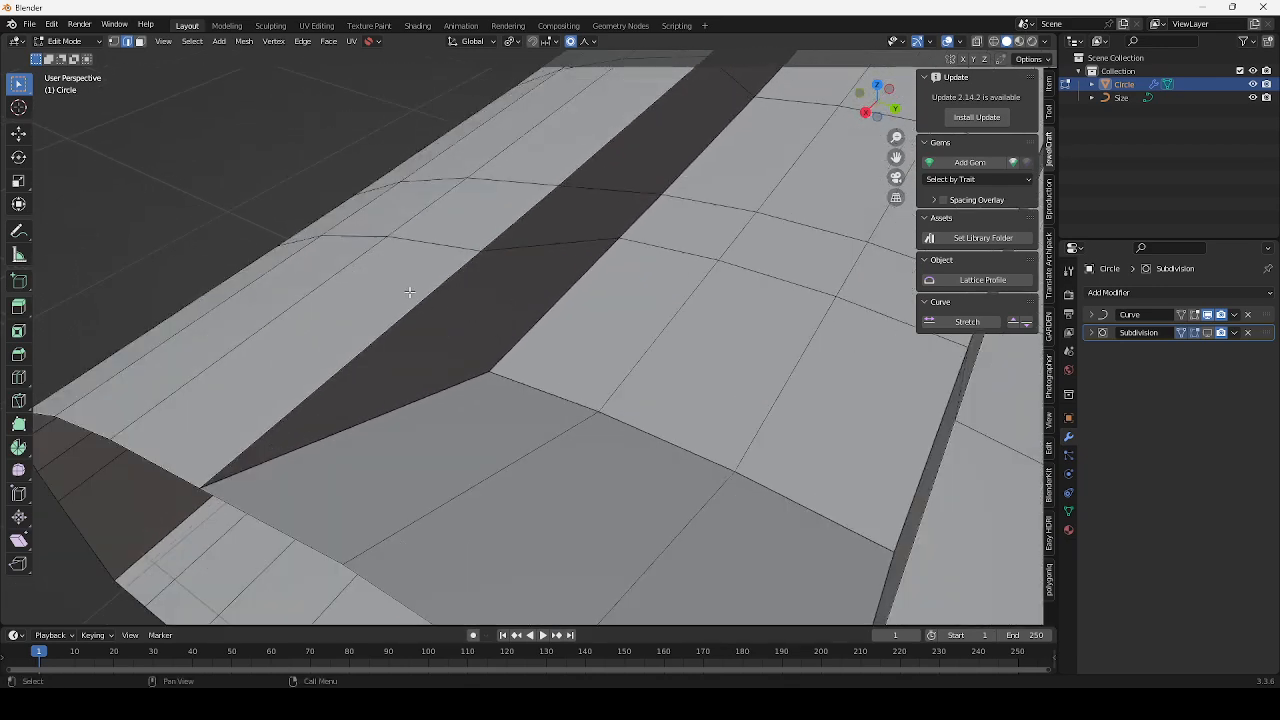
{"action": "key", "text": "k"}
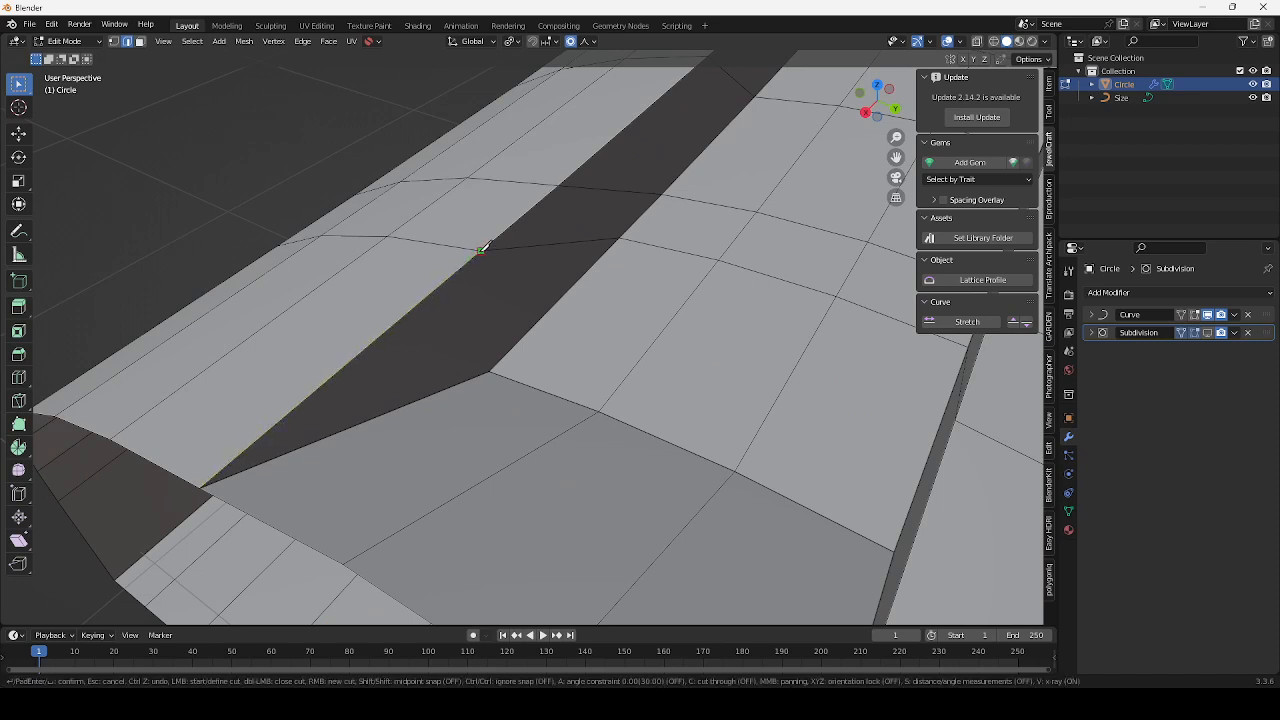
{"action": "left_click", "coordinate": [505, 354]}
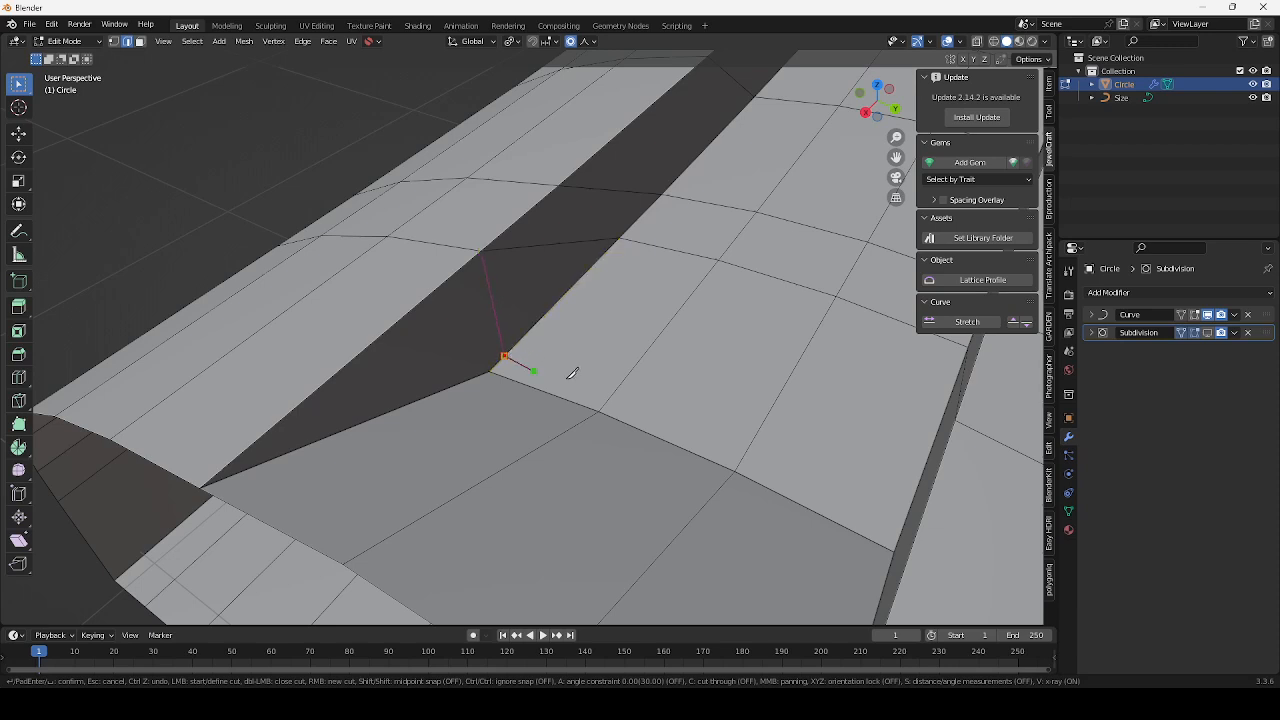
{"action": "left_click", "coordinate": [622, 398]}
{"action": "key", "text": "Return"}
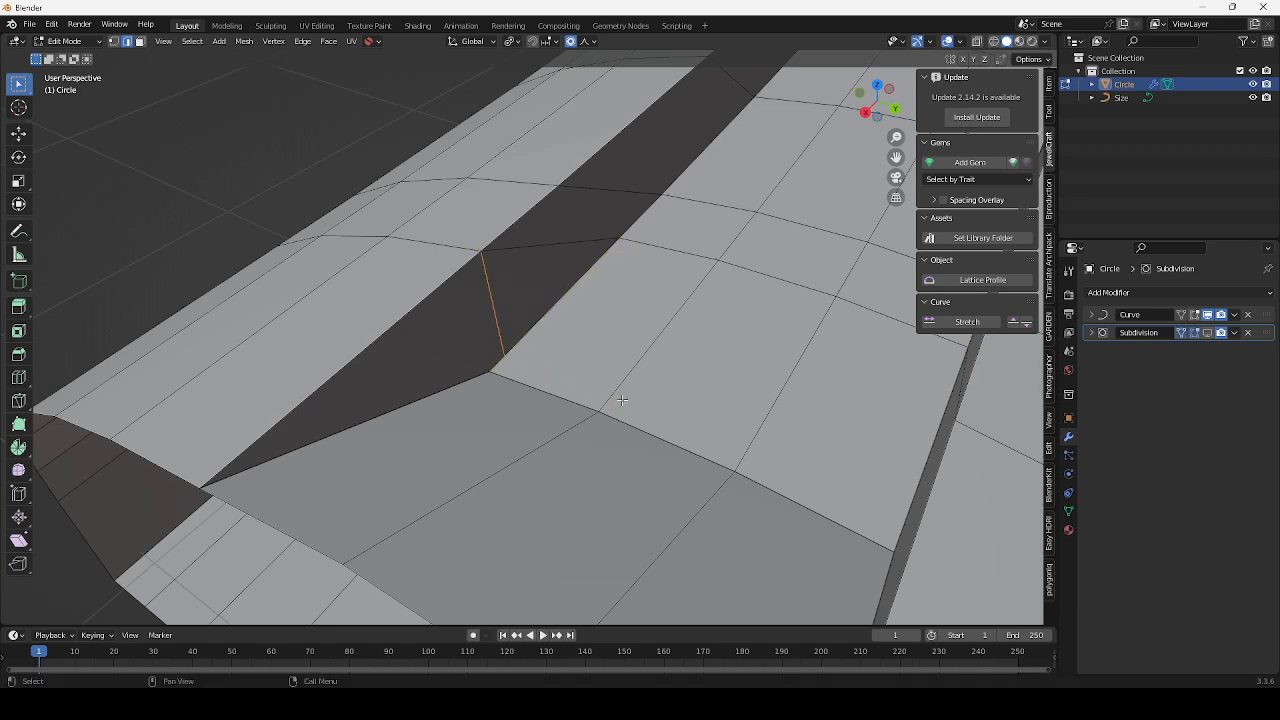
Knife-cut the groove's opposite side wall from the new edge loop down to just before the floor's other end corner
{"action": "middle_click_drag", "start_coordinate": [618, 398], "coordinate": [576, 327]}
{"action": "scroll", "coordinate": [650, 274], "scroll_direction": "up", "scroll_amount": 1}
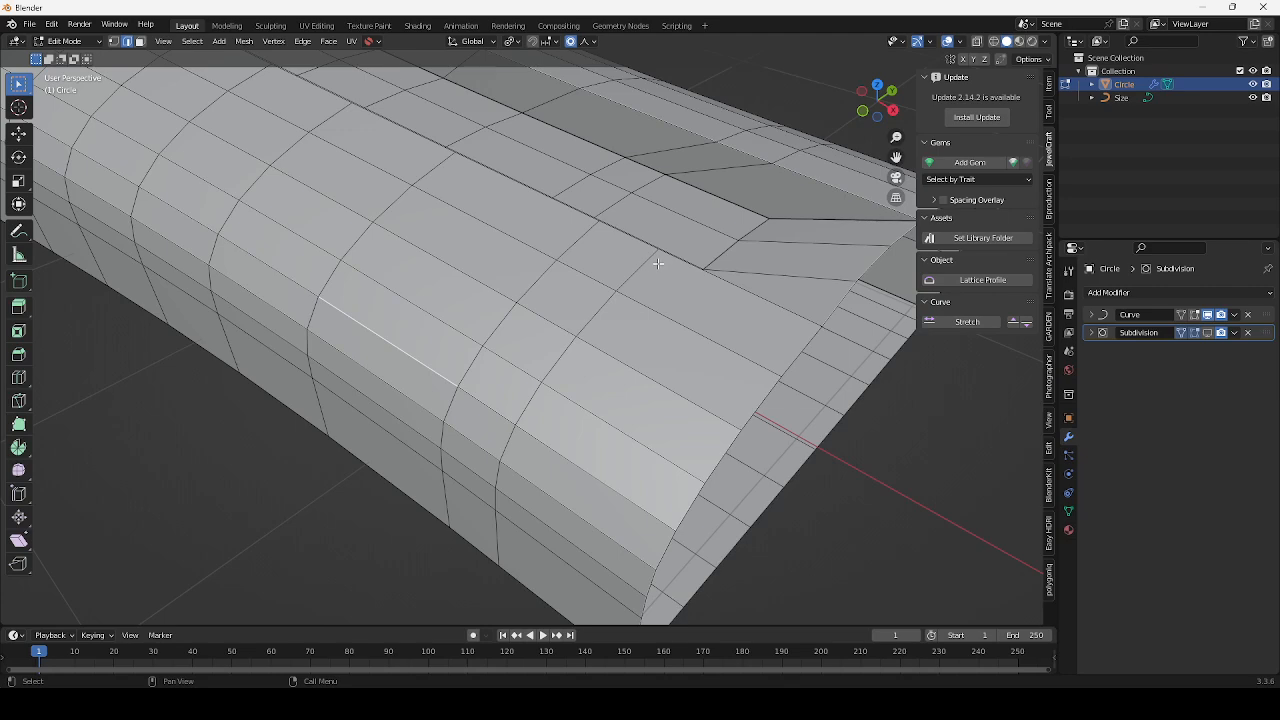
{"action": "middle_click_drag", "start_coordinate": [659, 264], "coordinate": [649, 340]}
{"action": "key", "text": "k"}
{"action": "scroll", "coordinate": [660, 322], "scroll_direction": "down", "scroll_amount": 1}
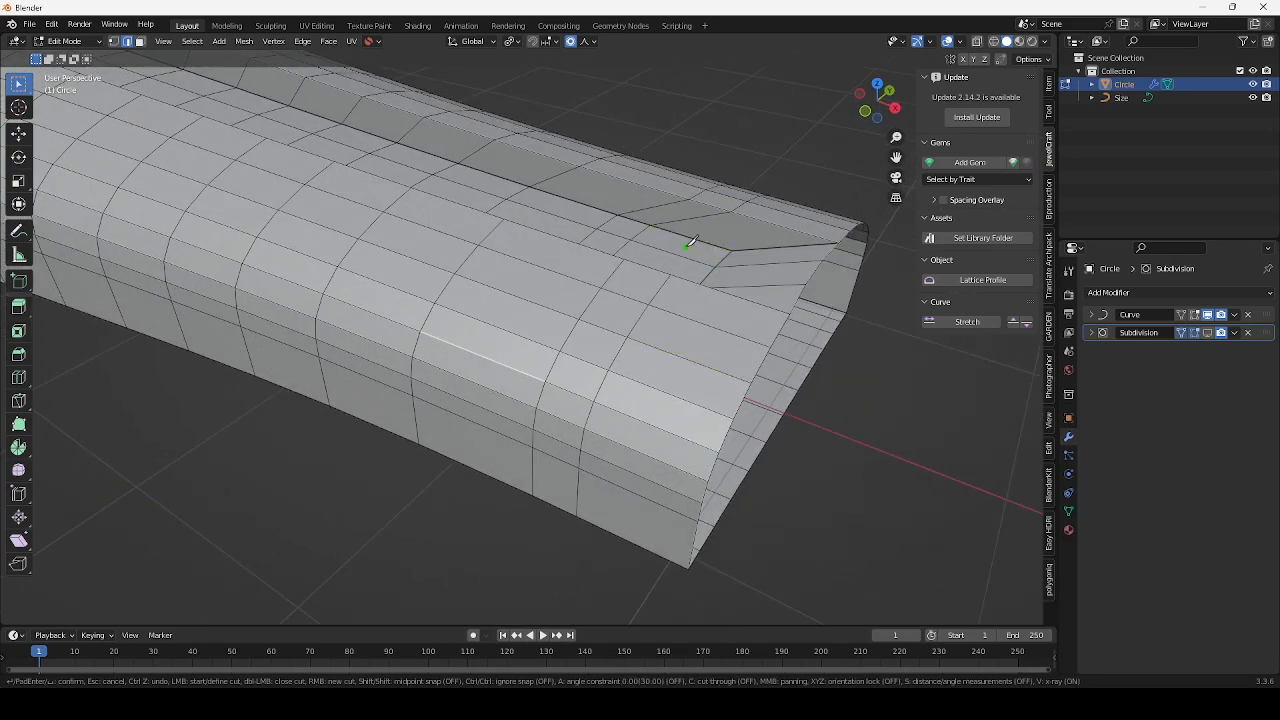
{"action": "left_click", "coordinate": [733, 213]}
{"action": "left_click", "coordinate": [725, 246]}
Turn on X-Ray and knife-cut across the groove floor to join the lower ends of the two wall cuts
{"action": "middle_click_drag", "start_coordinate": [730, 242], "coordinate": [592, 302]}
{"action": "middle_click_drag", "start_coordinate": [290, 372], "coordinate": [463, 365], "text": "shift"}
{"action": "scroll", "coordinate": [520, 375], "scroll_direction": "up", "scroll_amount": 1}
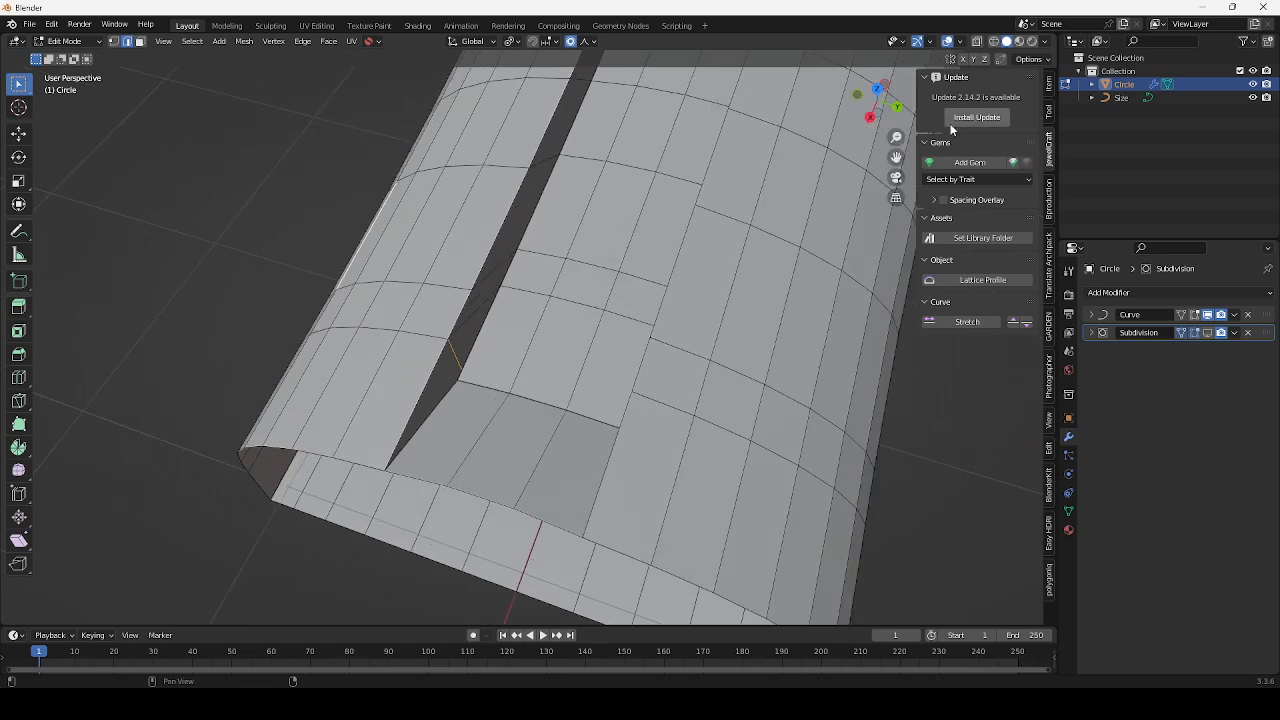
{"action": "left_click", "coordinate": [977, 41]}
{"action": "scroll", "coordinate": [581, 388], "scroll_direction": "up", "scroll_amount": 3}
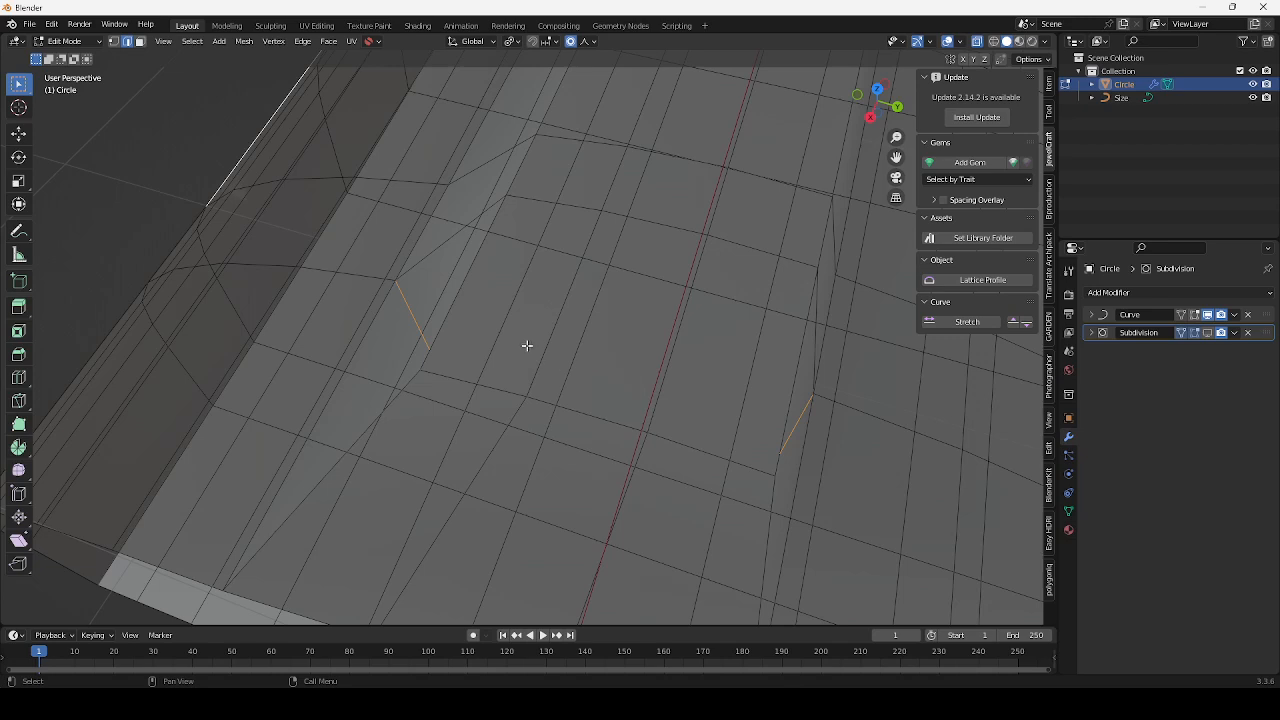
{"action": "key", "text": "k"}
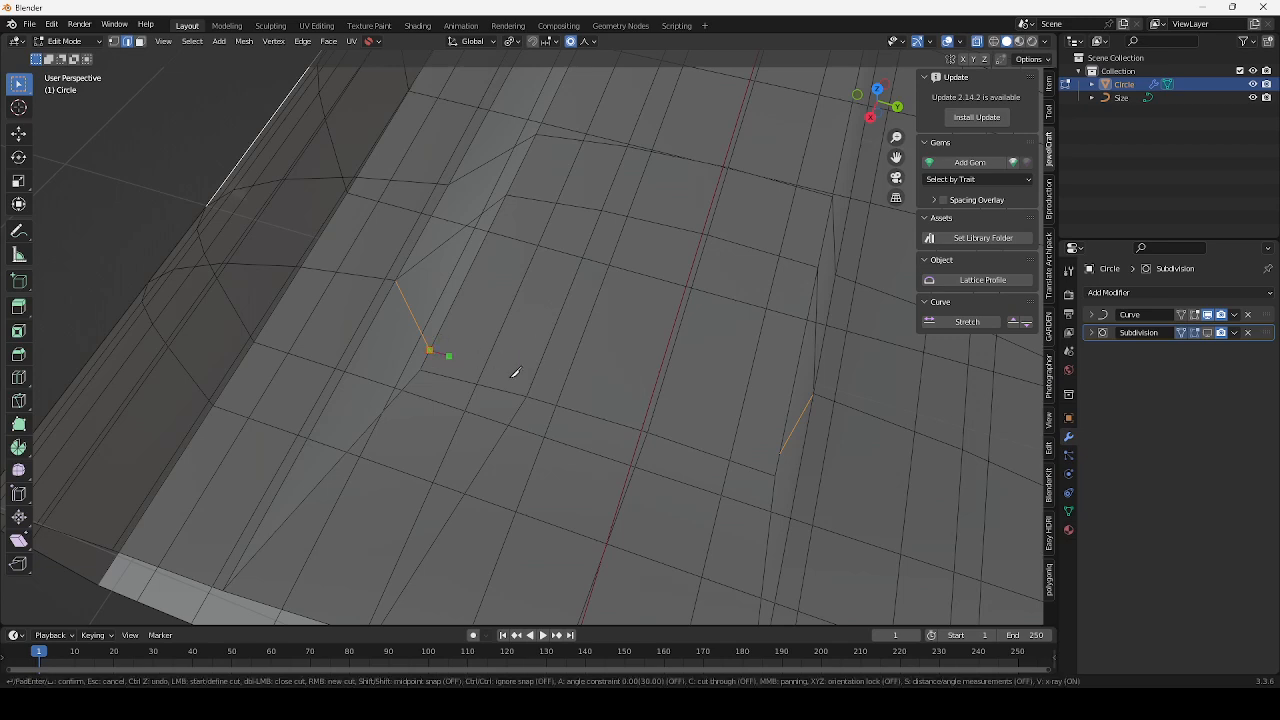
{"action": "left_click", "coordinate": [429, 350]}
{"action": "key", "text": "Return"}
{"action": "scroll", "coordinate": [770, 445], "scroll_direction": "down", "scroll_amount": 3}
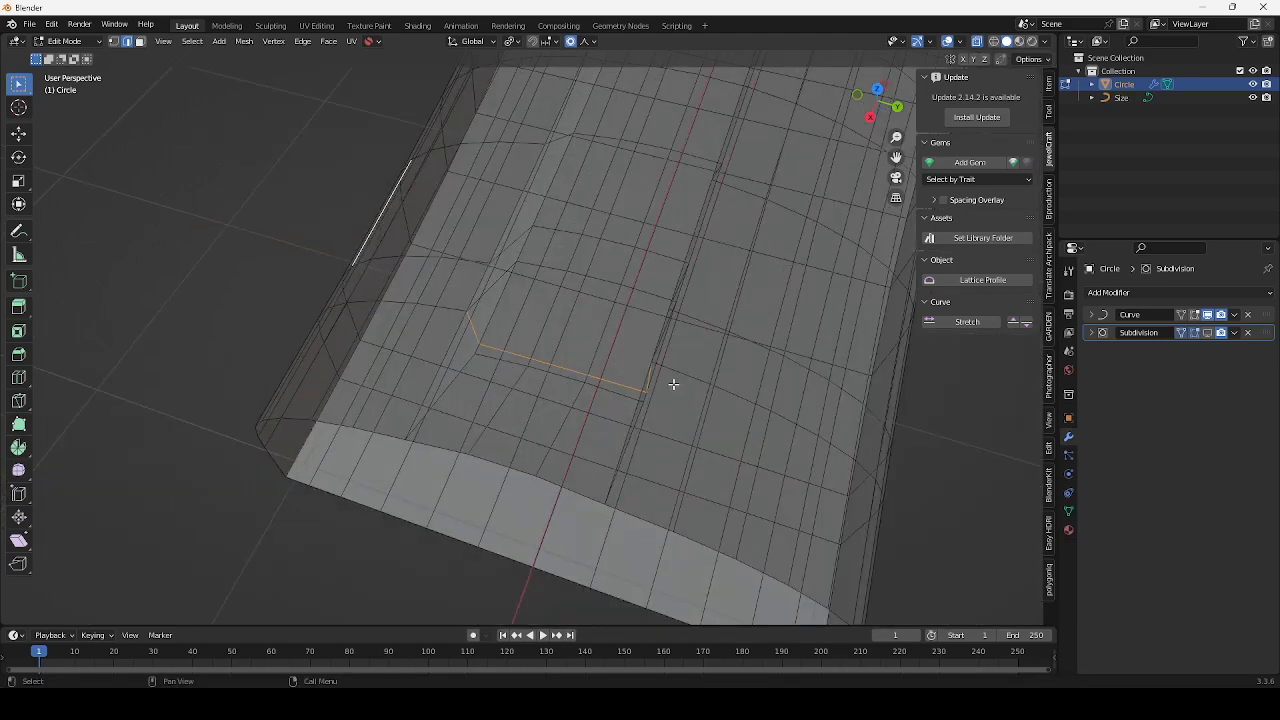
Delete all vertices of the band's outermost open-end loop so the band ends at the newly added edge loop
{"action": "key", "text": "KP_7"}
{"action": "scroll", "coordinate": [672, 409], "scroll_direction": "up", "scroll_amount": 1}
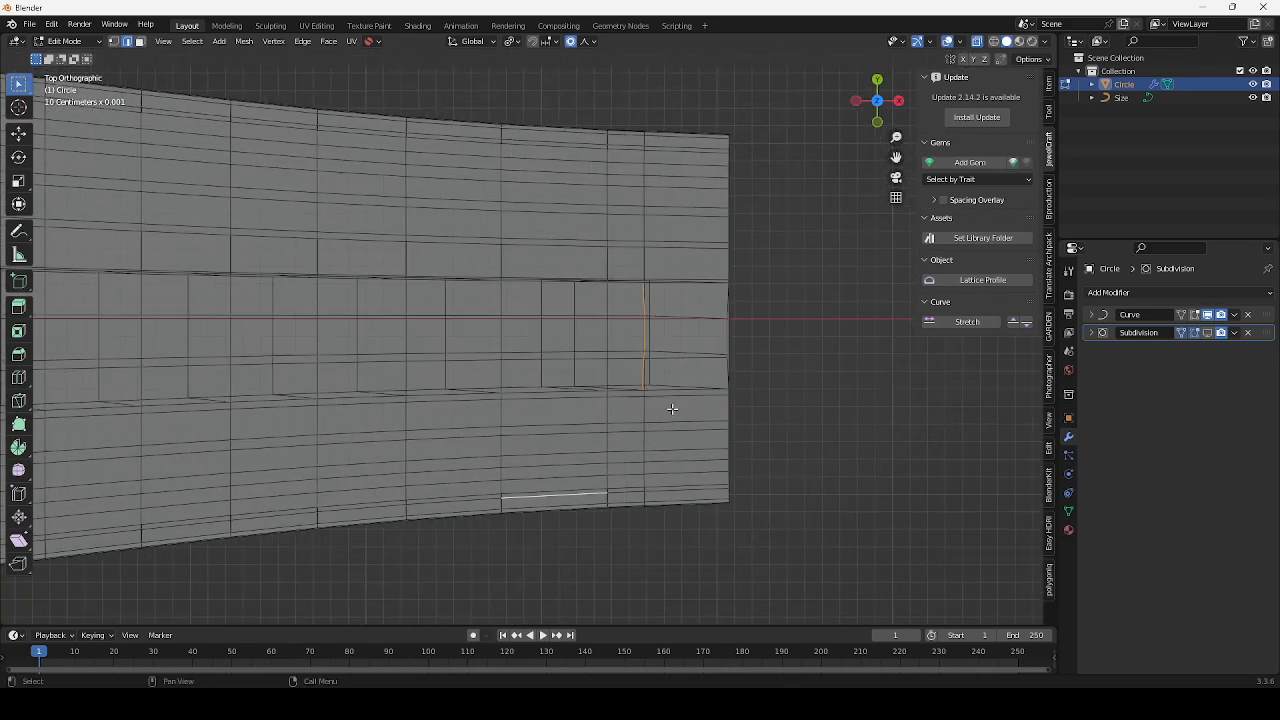
{"action": "left_click", "coordinate": [113, 41]}
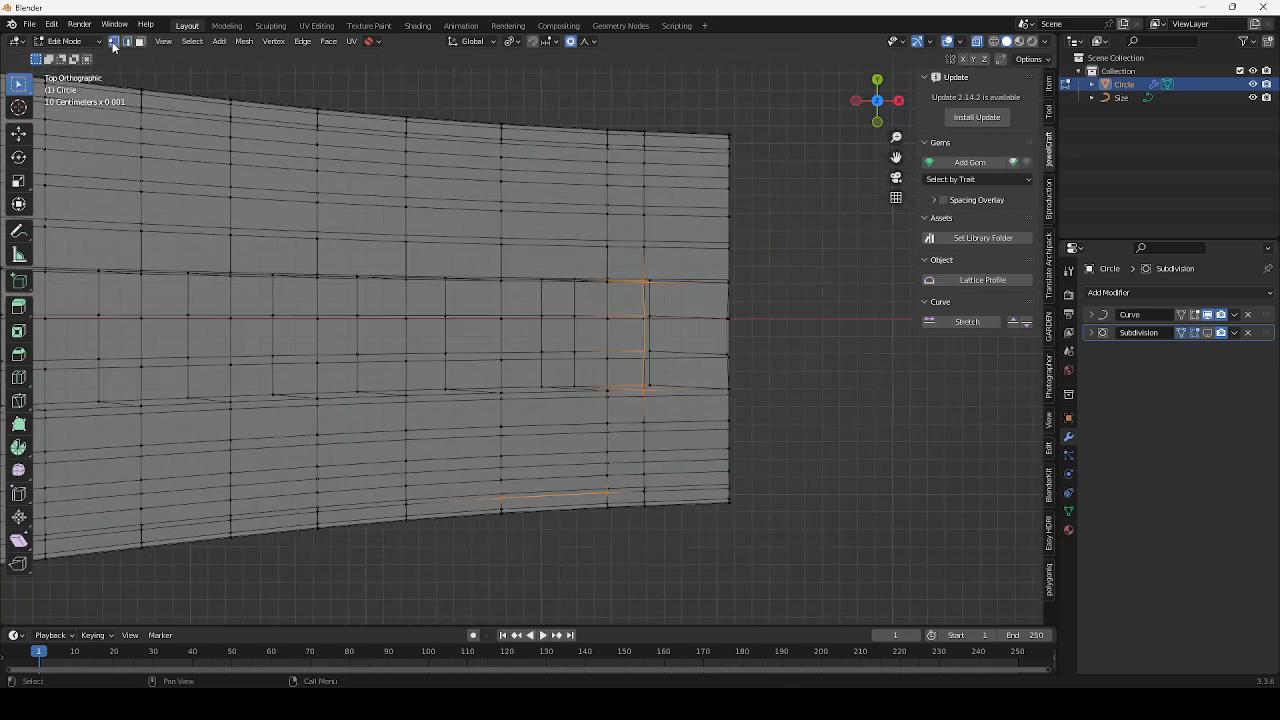
{"action": "scroll", "coordinate": [560, 220], "scroll_direction": "down", "scroll_amount": 1}
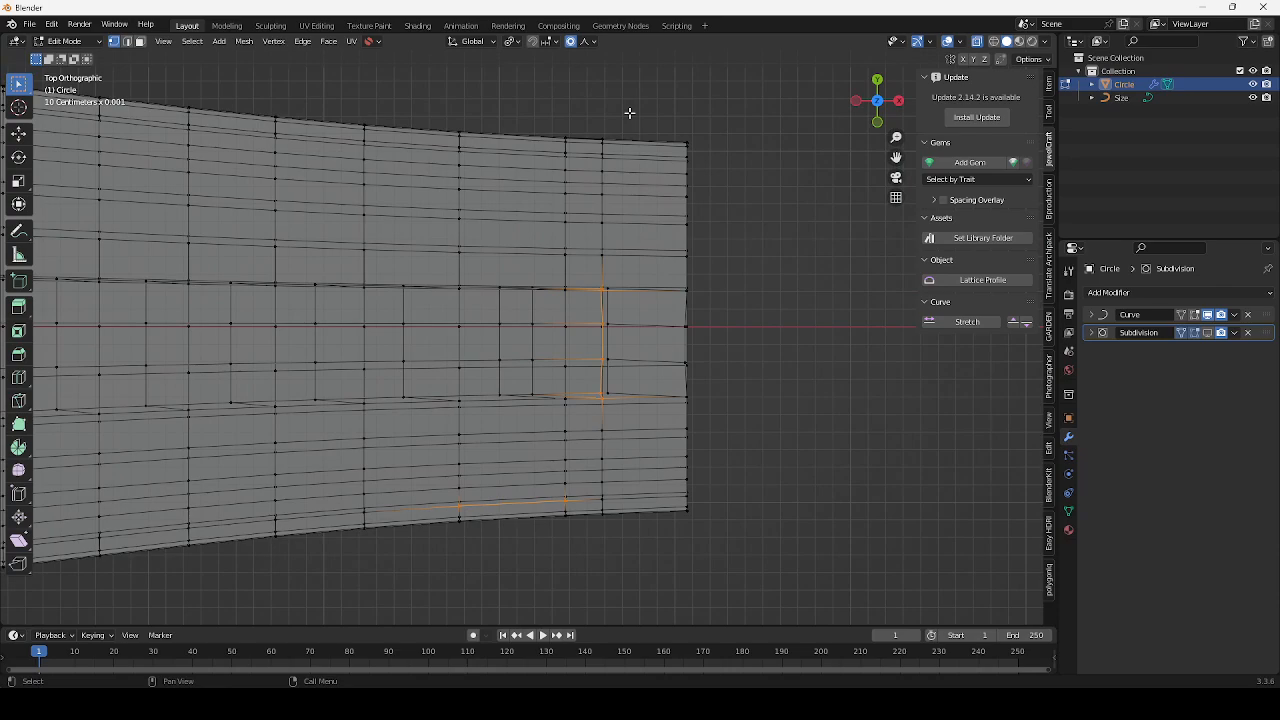
{"action": "key", "text": "alt+a"}
{"action": "middle_click_drag", "start_coordinate": [620, 257], "coordinate": [563, 323]}
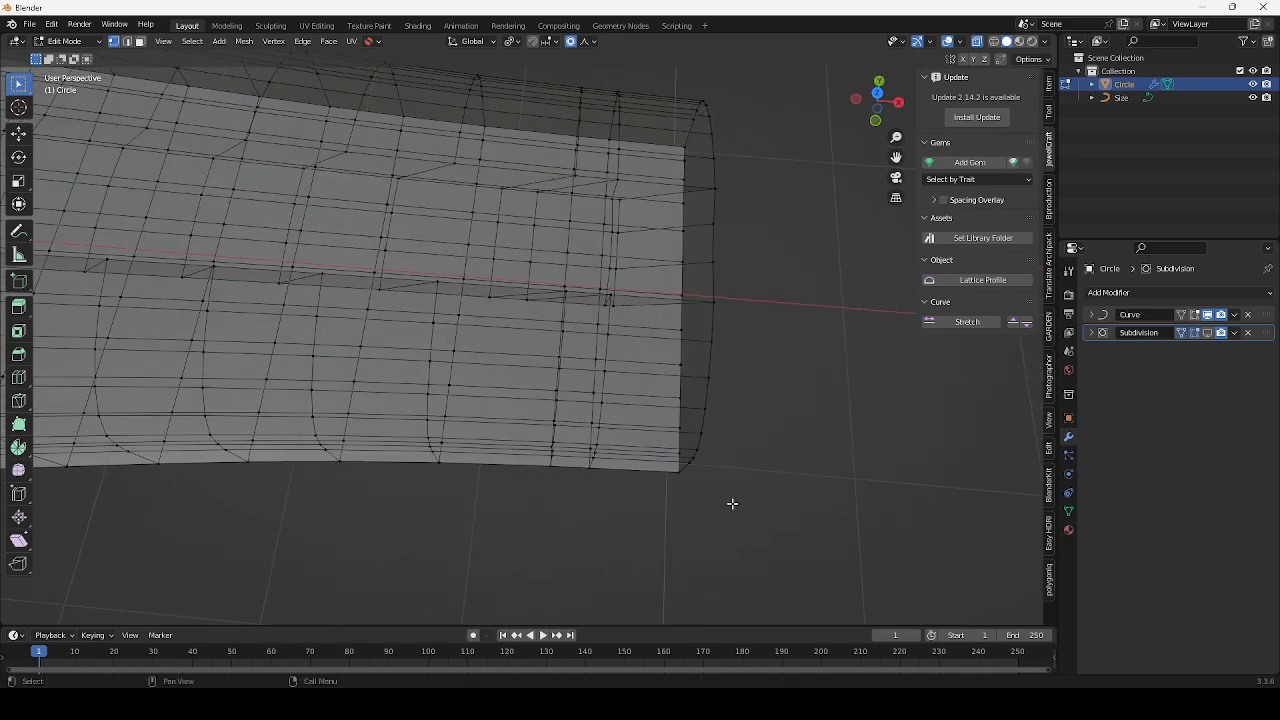
{"action": "left_click_drag", "start_coordinate": [746, 535], "coordinate": [660, 68]}
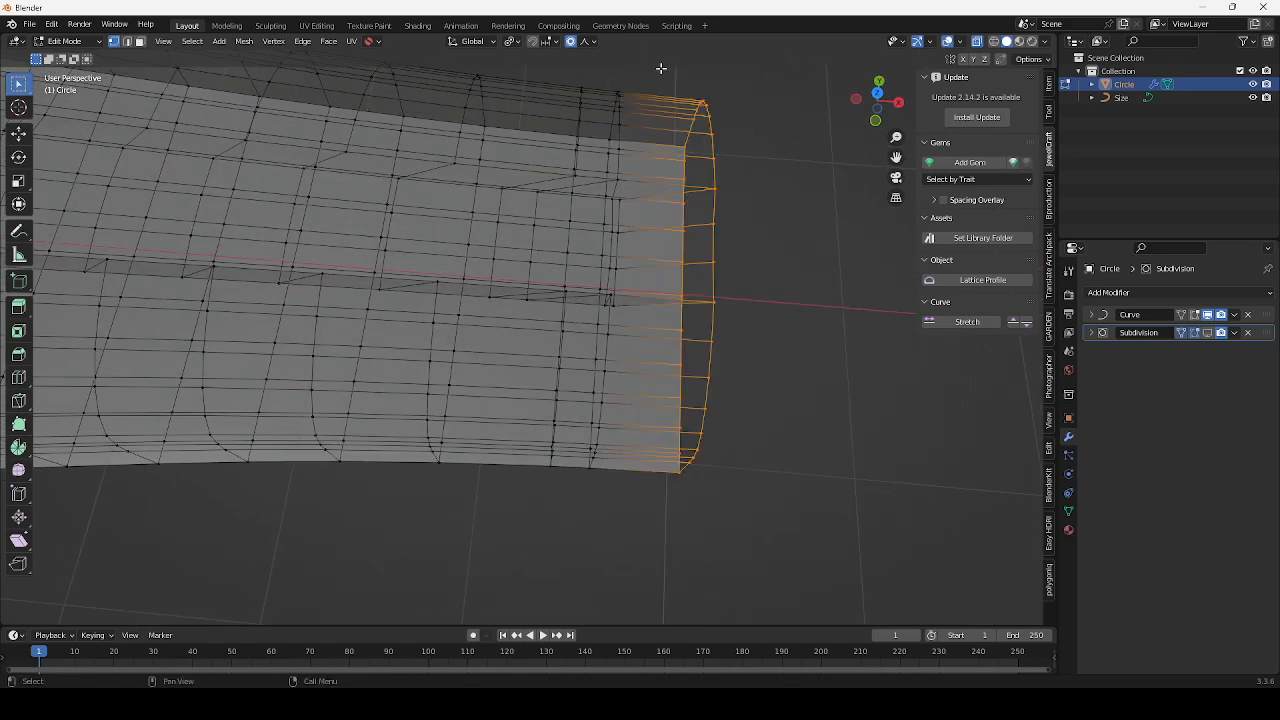
{"action": "key", "text": "x"}
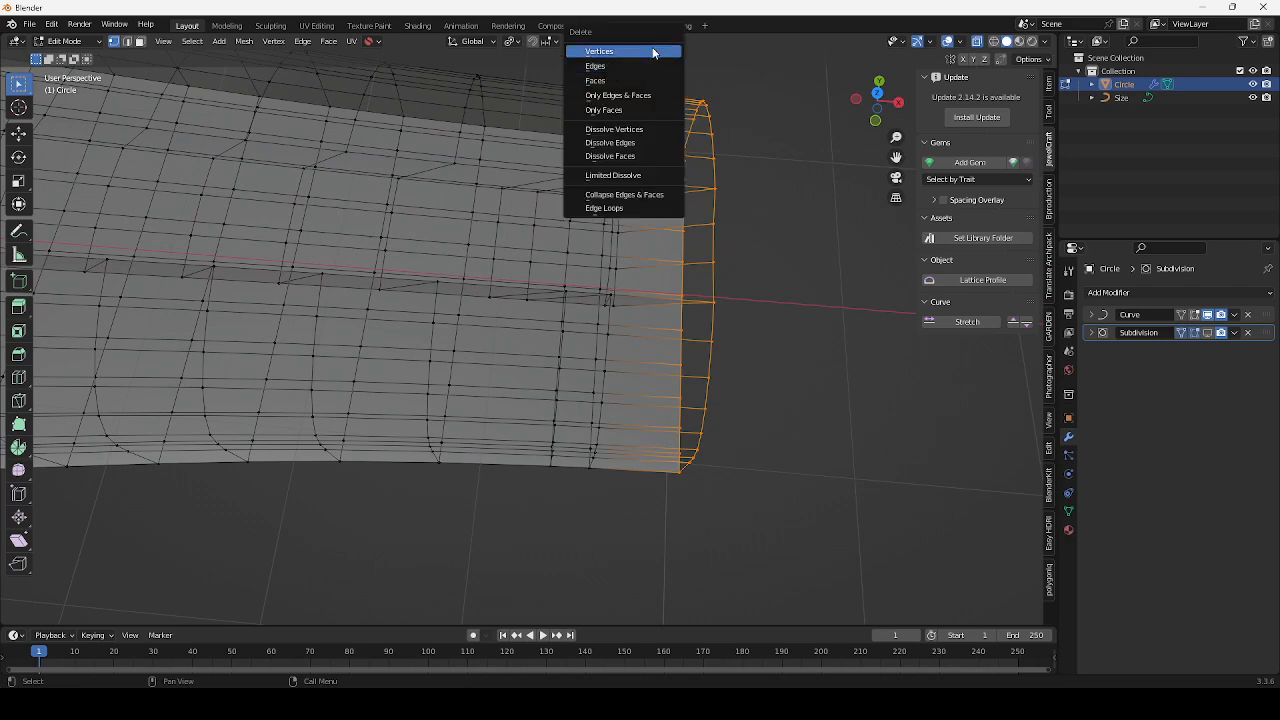
{"action": "left_click", "coordinate": [649, 50]}
Turn off X-Ray and delete the three narrow faces projecting from the end of the groove floor
{"action": "scroll", "coordinate": [778, 359], "scroll_direction": "down", "scroll_amount": 2}
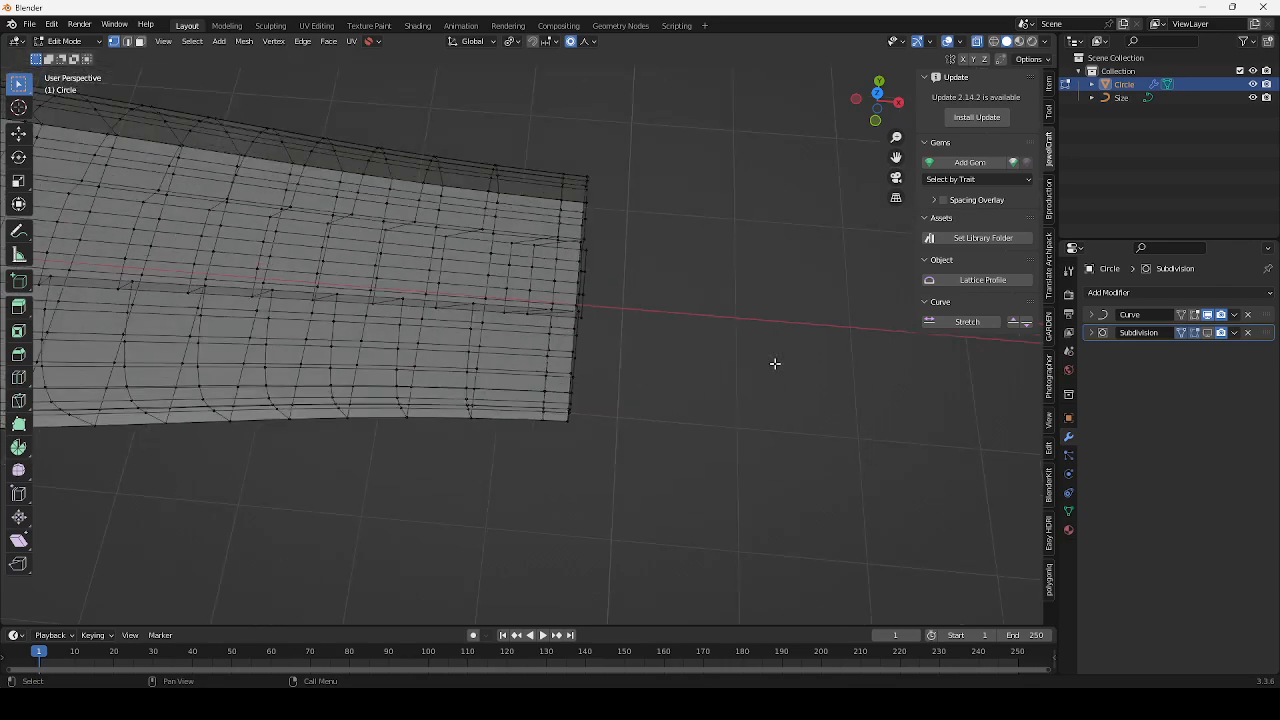
{"action": "middle_click_drag", "start_coordinate": [745, 393], "coordinate": [735, 359], "text": "shift"}
{"action": "scroll", "coordinate": [735, 359], "scroll_direction": "up", "scroll_amount": 6}
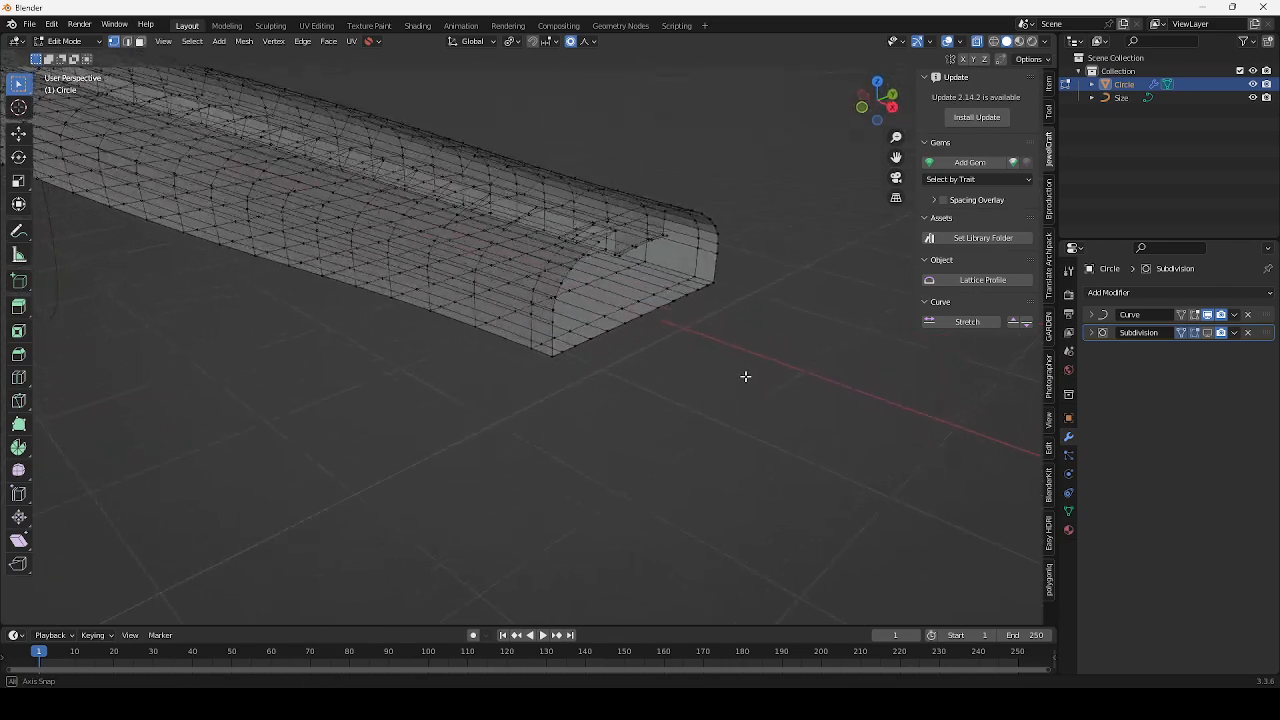
{"action": "scroll", "coordinate": [703, 323], "scroll_direction": "up", "scroll_amount": 3}
{"action": "middle_click_drag", "start_coordinate": [647, 336], "coordinate": [629, 345]}
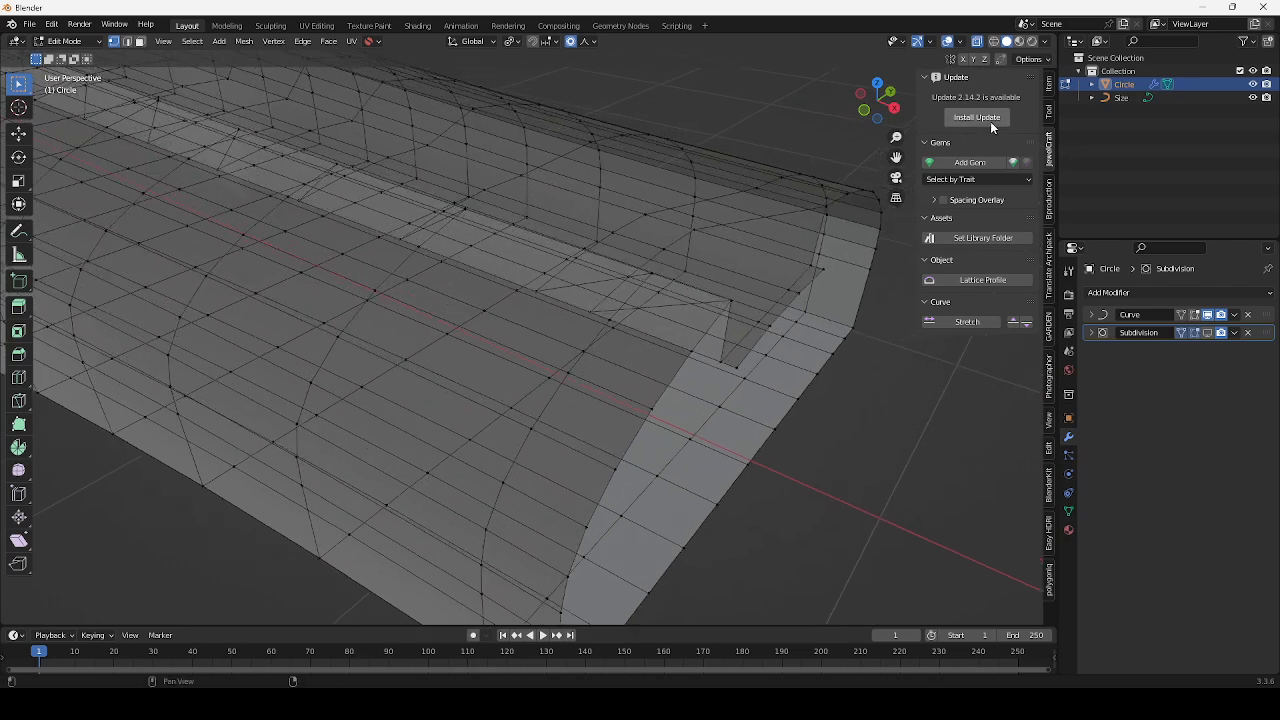
{"action": "left_click", "coordinate": [977, 43]}
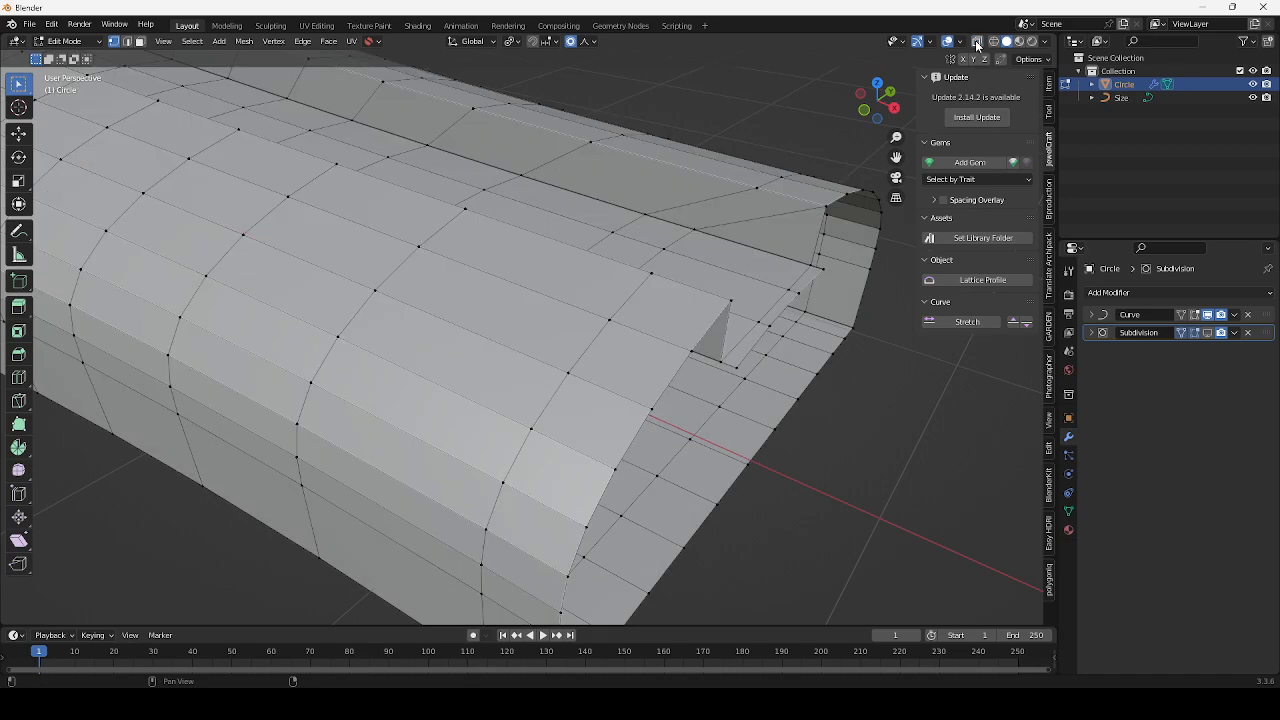
{"action": "middle_click_drag", "start_coordinate": [809, 238], "coordinate": [606, 304], "text": "shift"}
{"action": "scroll", "coordinate": [540, 342], "scroll_direction": "up", "scroll_amount": 3}
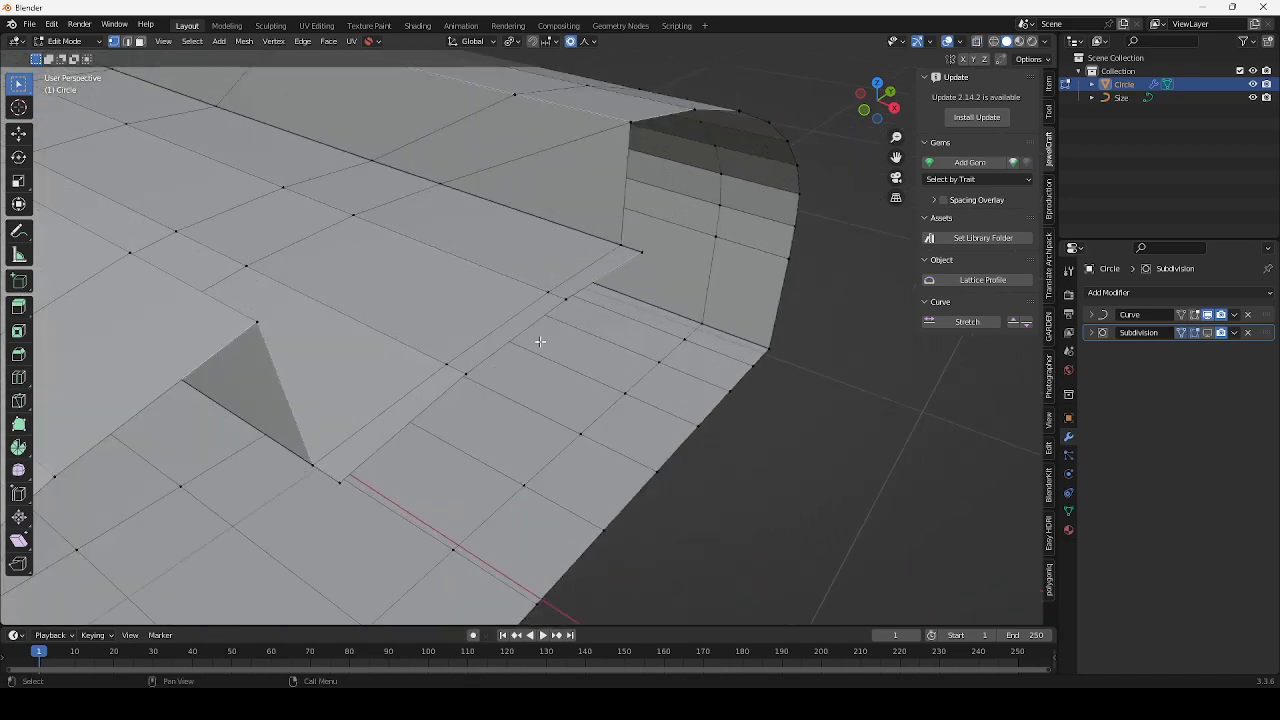
{"action": "middle_click_drag", "start_coordinate": [430, 403], "coordinate": [508, 375], "text": "shift"}
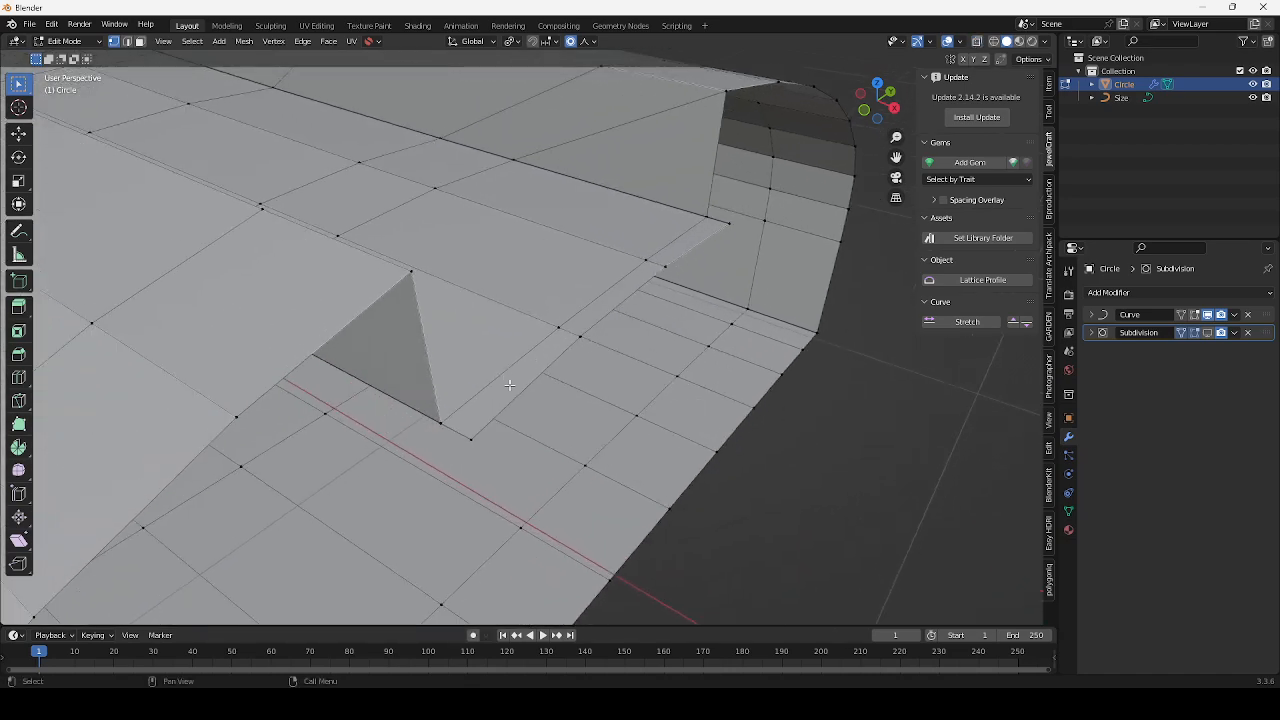
{"action": "left_click", "coordinate": [558, 337]}
{"action": "scroll", "coordinate": [560, 336], "scroll_direction": "down", "scroll_amount": 5}
{"action": "key", "text": "KP_3"}
{"action": "scroll", "coordinate": [575, 323], "scroll_direction": "down", "scroll_amount": 1}
{"action": "middle_click_drag", "start_coordinate": [530, 345], "coordinate": [603, 366], "text": "shift"}
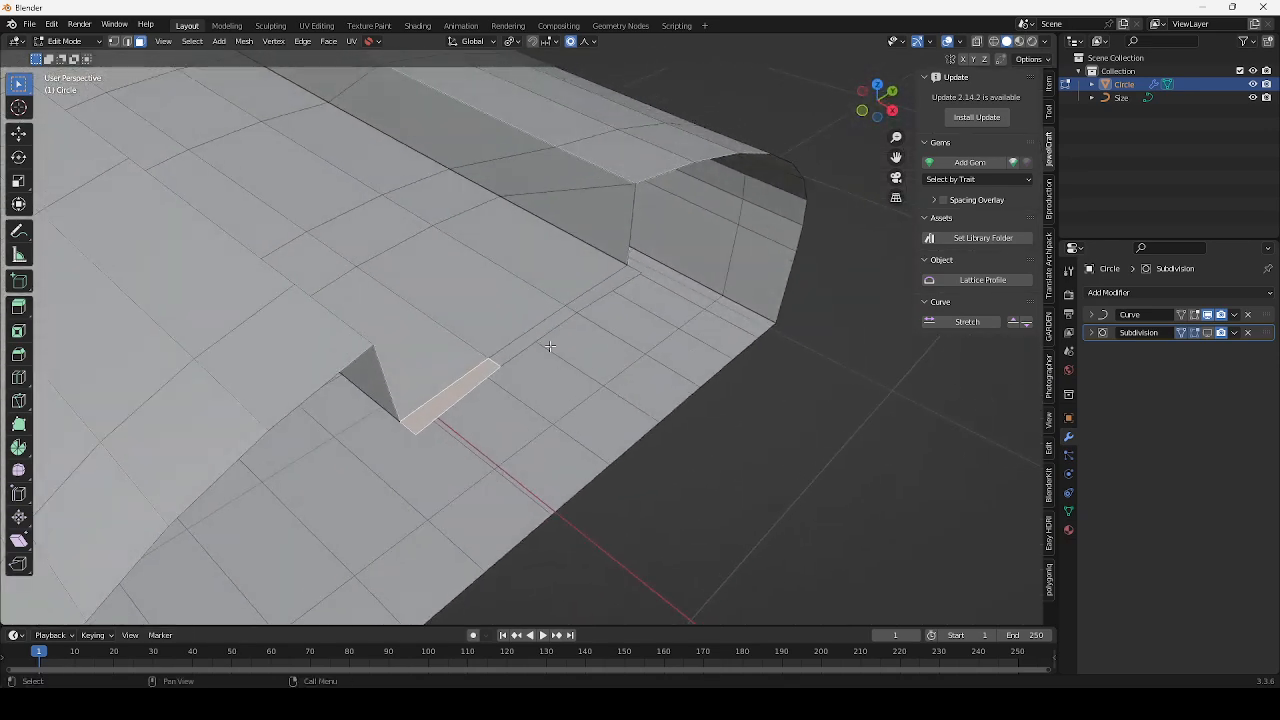
{"action": "left_click", "coordinate": [574, 310], "text": "ctrl"}
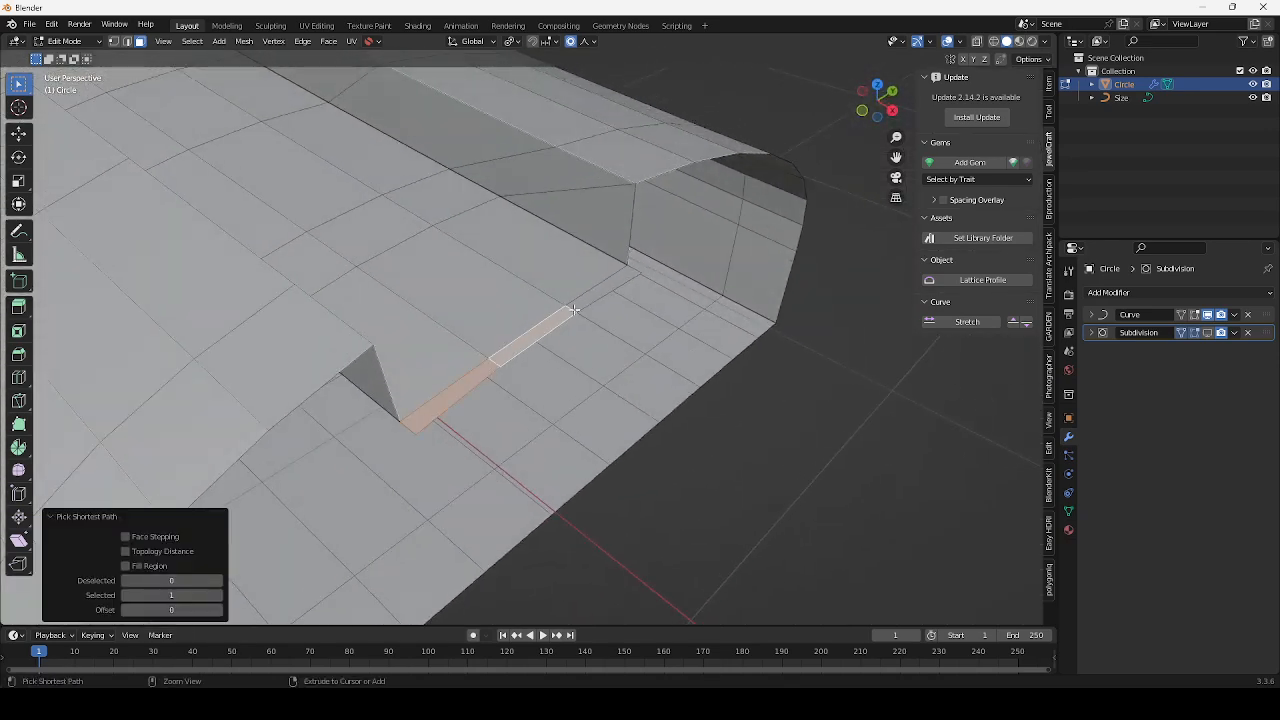
{"action": "left_click", "coordinate": [589, 296], "text": "ctrl"}
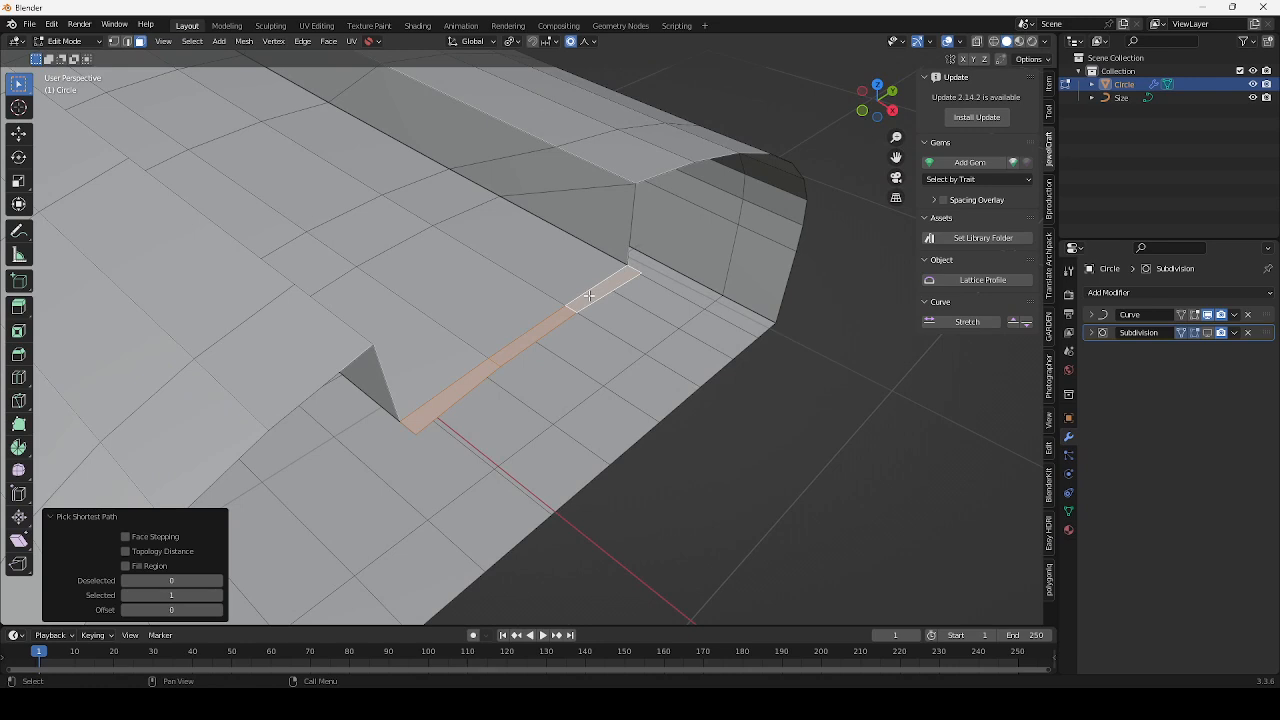
{"action": "key", "text": "x"}
{"action": "left_click", "coordinate": [544, 323]}
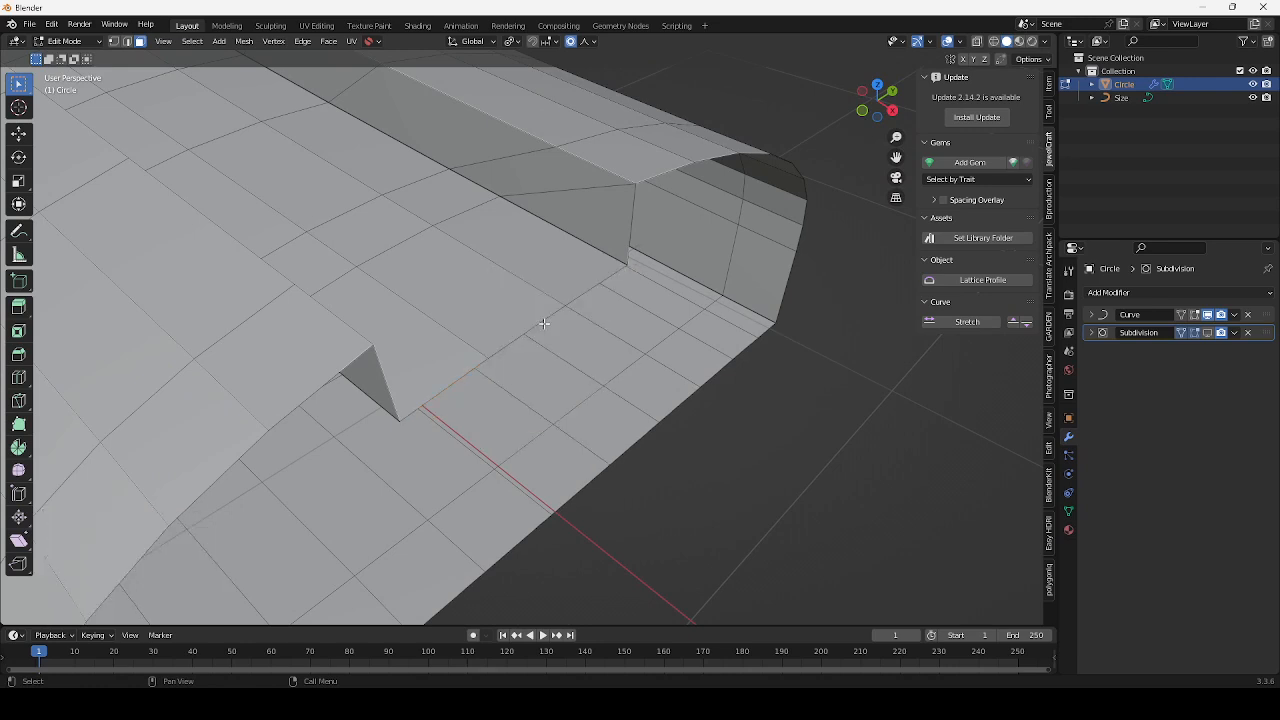
In top view, delete the visible vertices of the band's negative-X half, leaving the centre loop intact
{"action": "scroll", "coordinate": [582, 338], "scroll_direction": "down", "scroll_amount": 6}
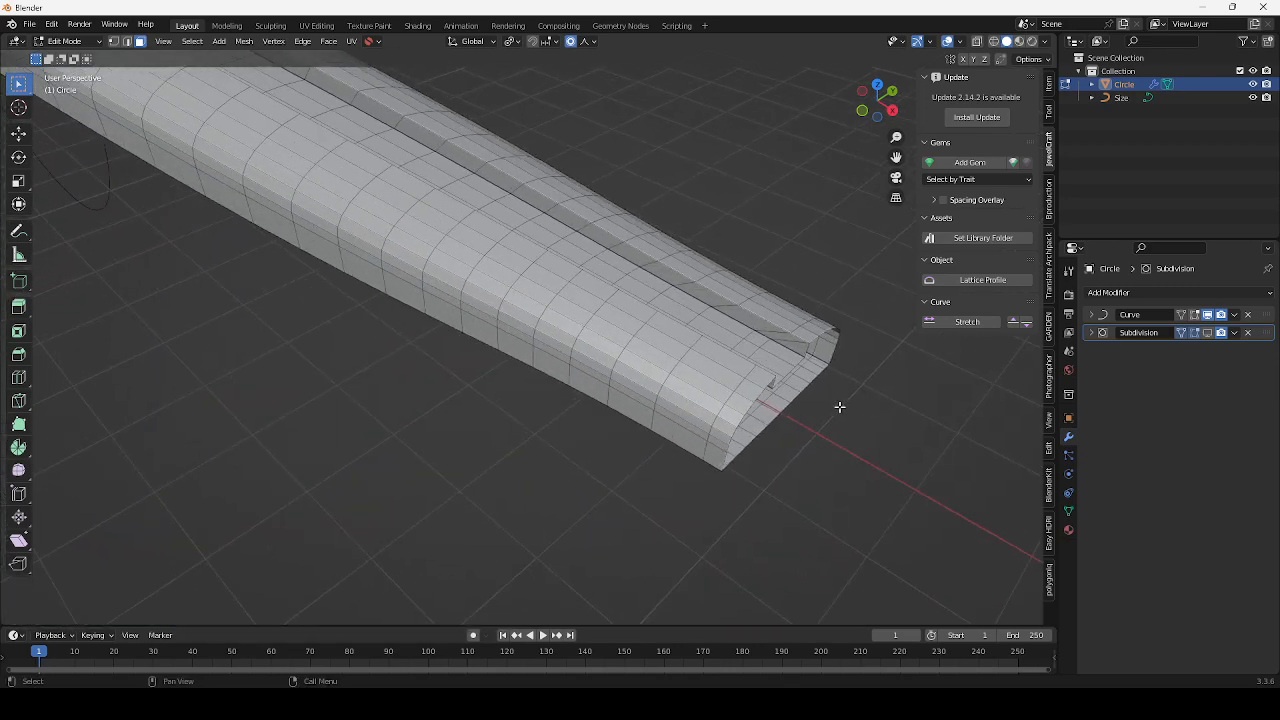
{"action": "middle_click_drag", "start_coordinate": [778, 407], "coordinate": [494, 379]}
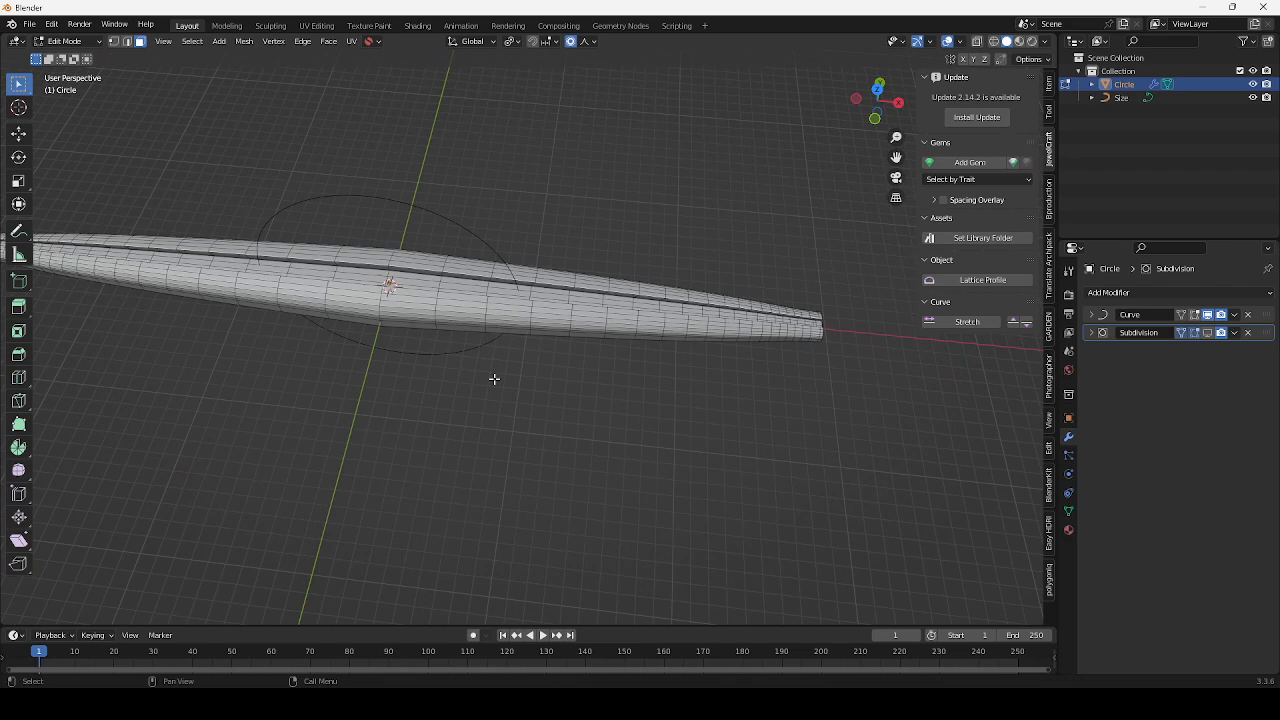
{"action": "key", "text": "KP_7"}
{"action": "middle_click_drag", "start_coordinate": [488, 292], "coordinate": [647, 319], "text": "shift"}
{"action": "scroll", "coordinate": [663, 315], "scroll_direction": "down", "scroll_amount": 1}
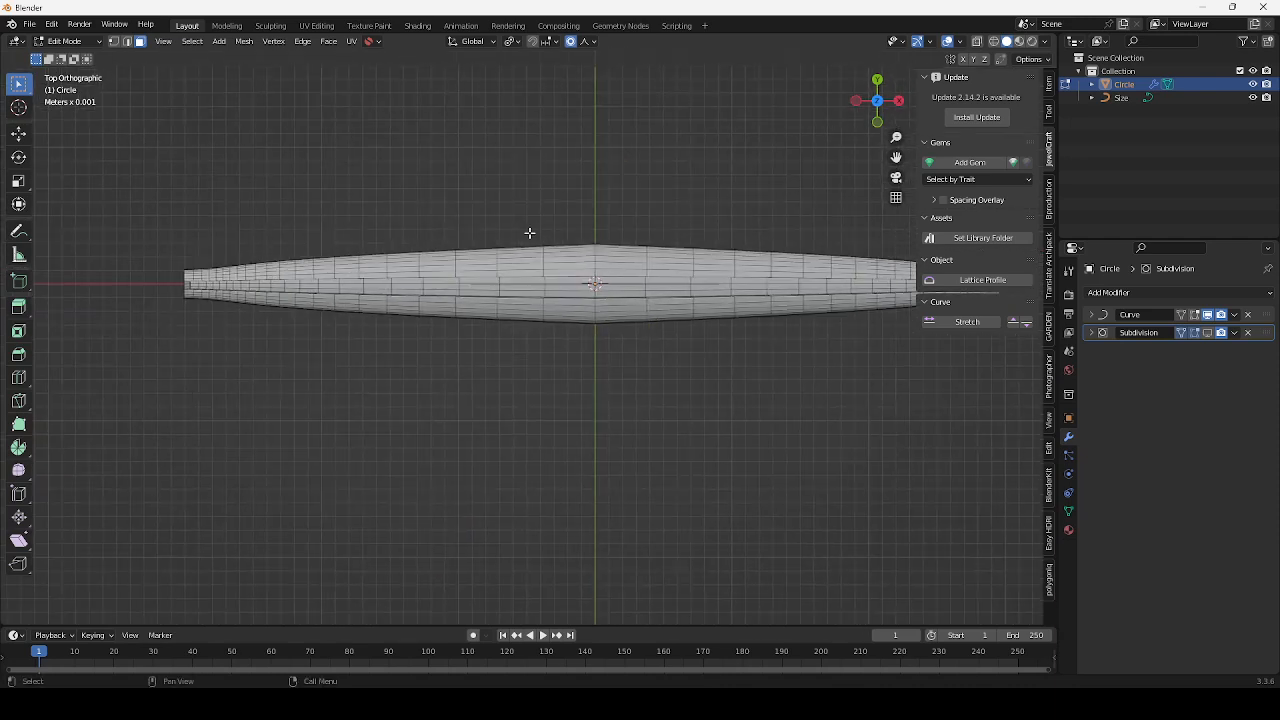
{"action": "left_click", "coordinate": [113, 42]}
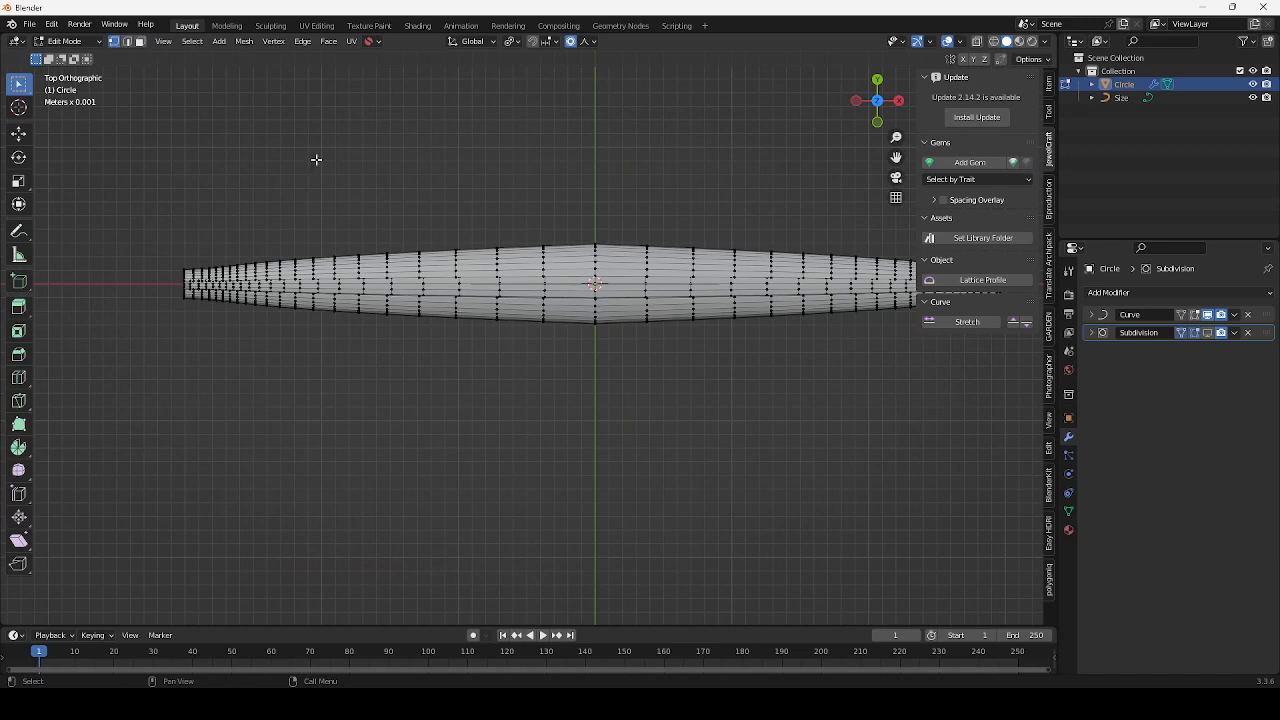
{"action": "left_click_drag", "start_coordinate": [555, 362], "coordinate": [137, 155]}
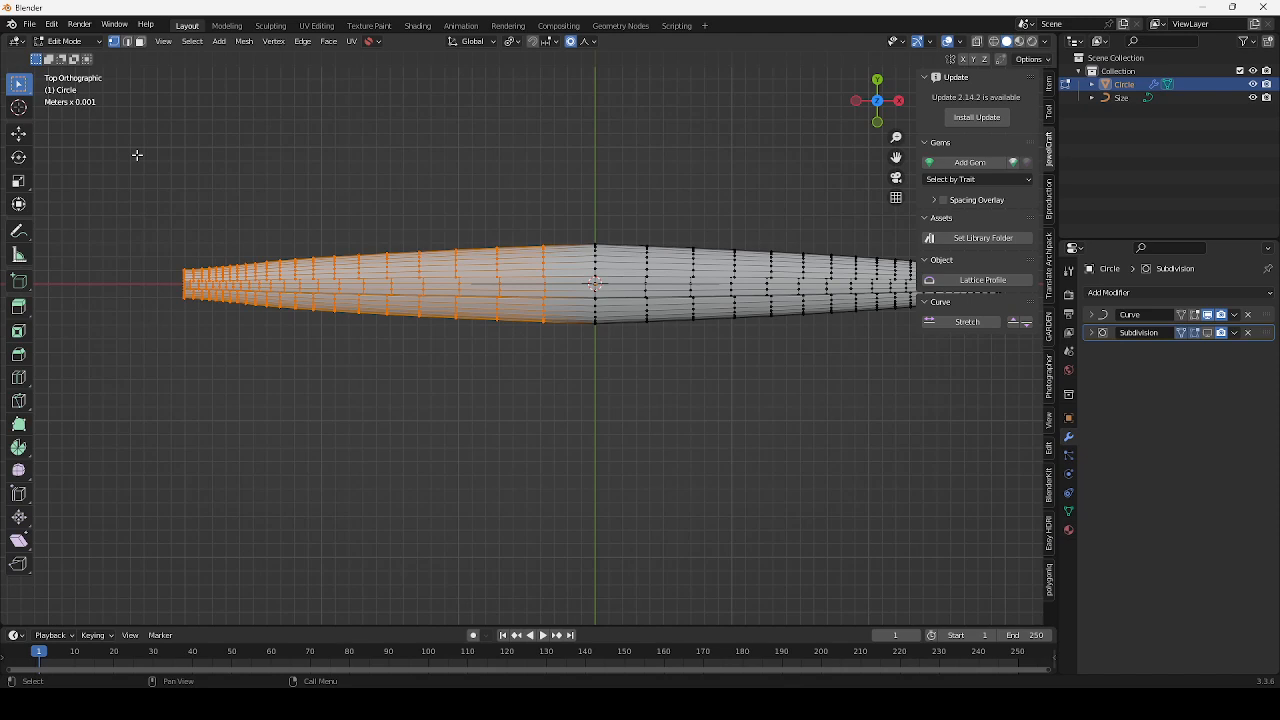
{"action": "key", "text": "x"}
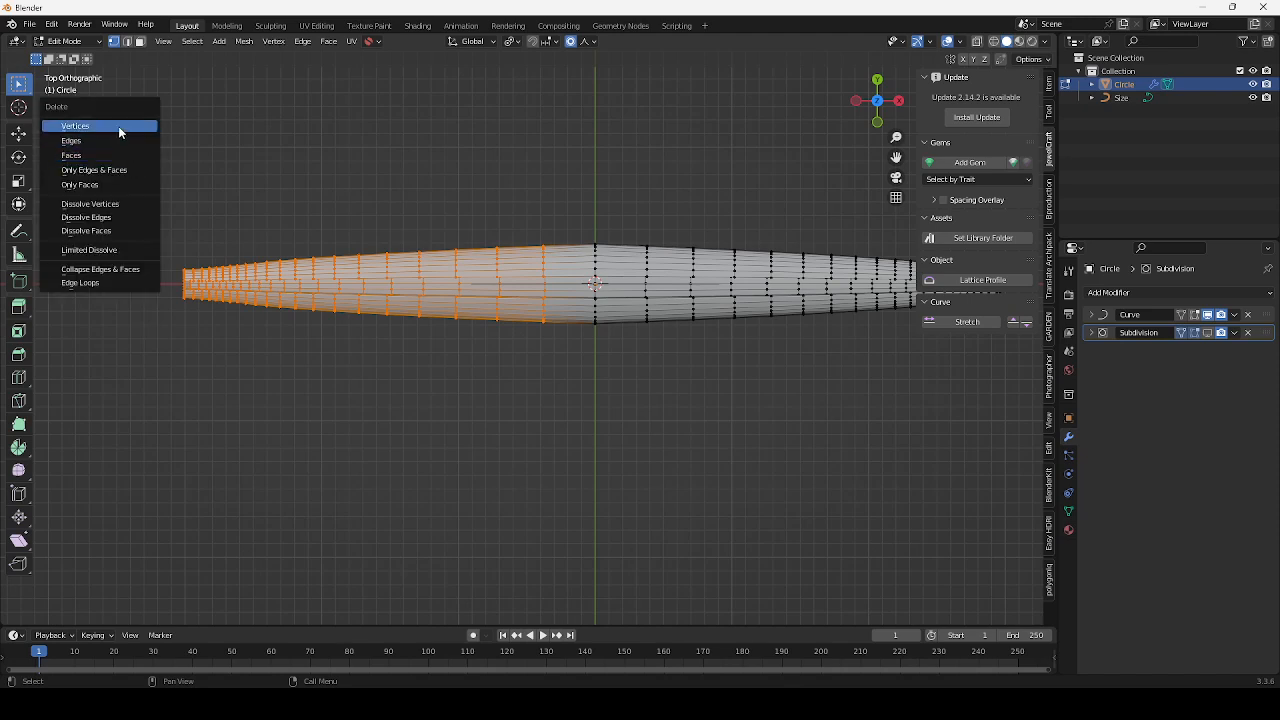
{"action": "left_click", "coordinate": [118, 126]}
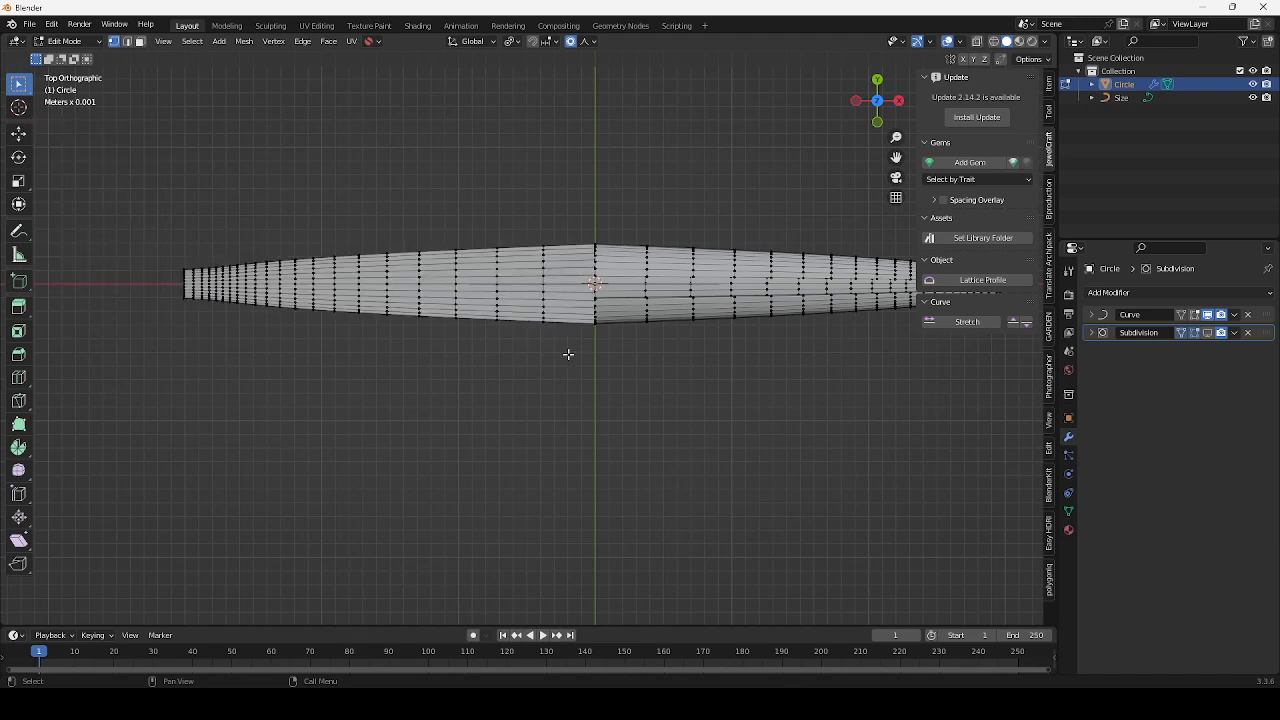
Delete the remaining underside and side-edge vertices of the band's negative-X half, up to the centre loop
{"action": "left_click_drag", "start_coordinate": [568, 354], "coordinate": [103, 142]}
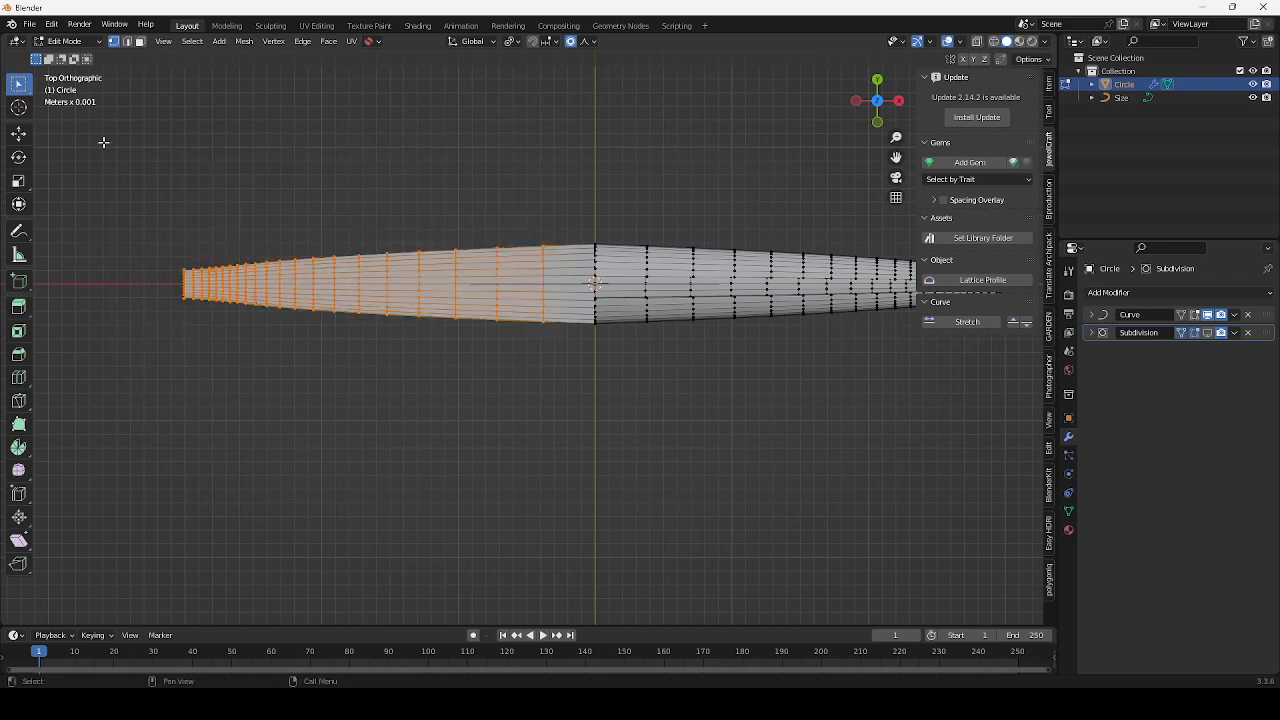
{"action": "key", "text": "x"}
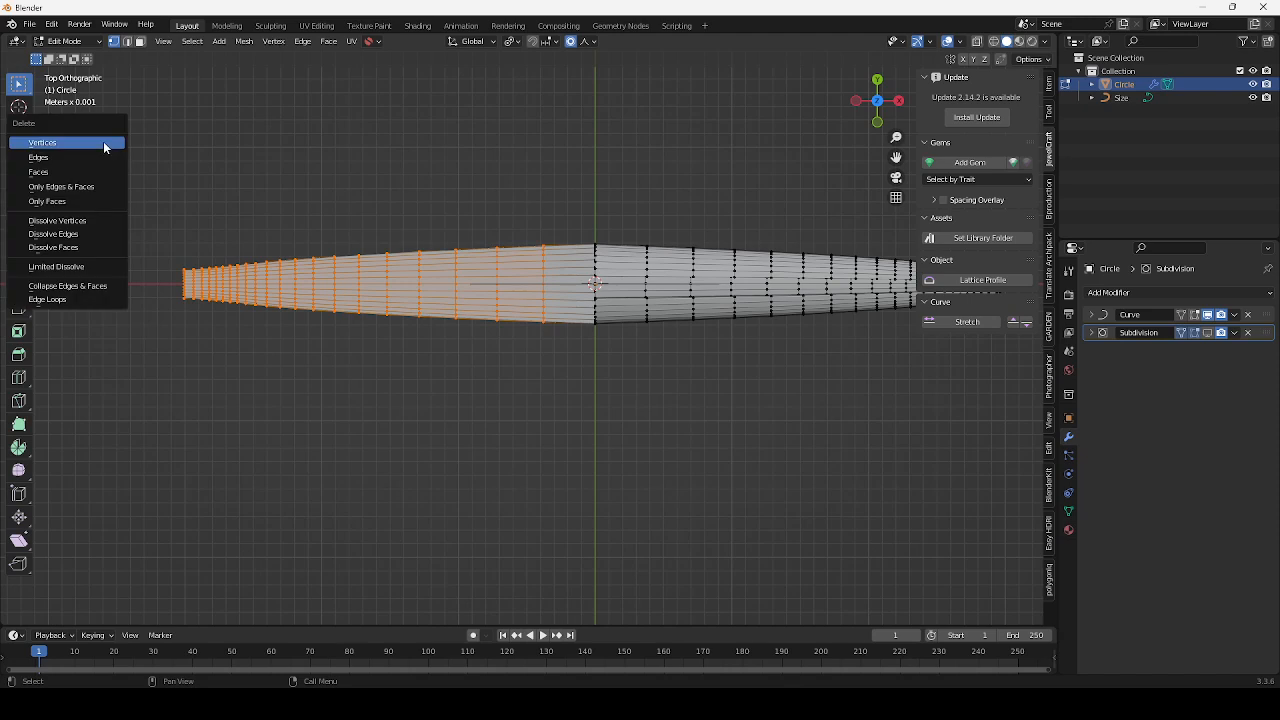
{"action": "left_click", "coordinate": [104, 146]}
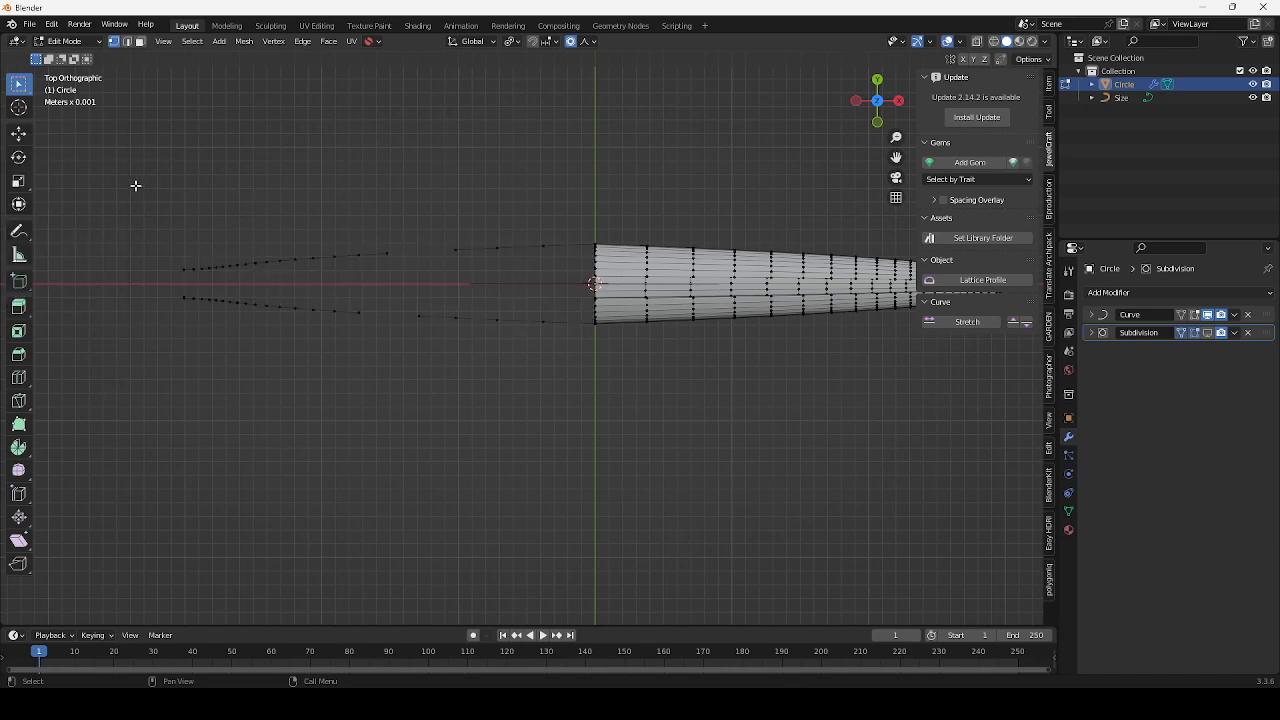
{"action": "left_click_drag", "start_coordinate": [135, 185], "coordinate": [569, 407]}
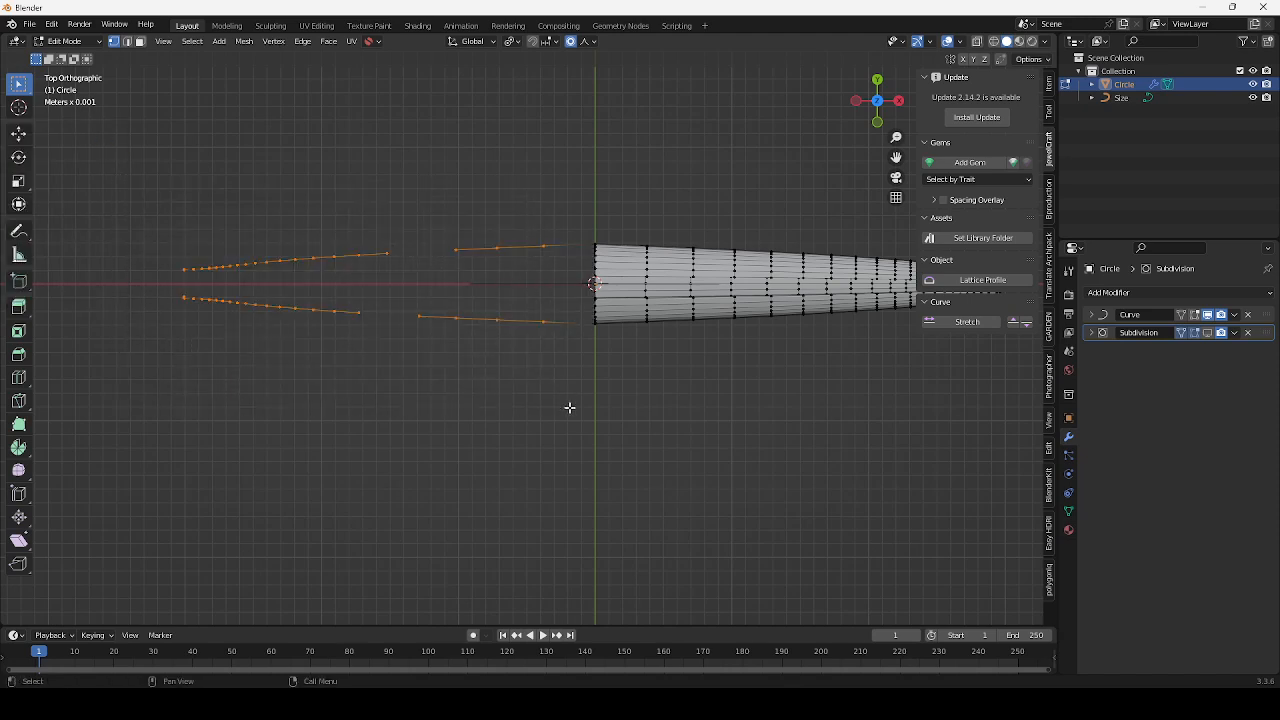
{"action": "key", "text": "x"}
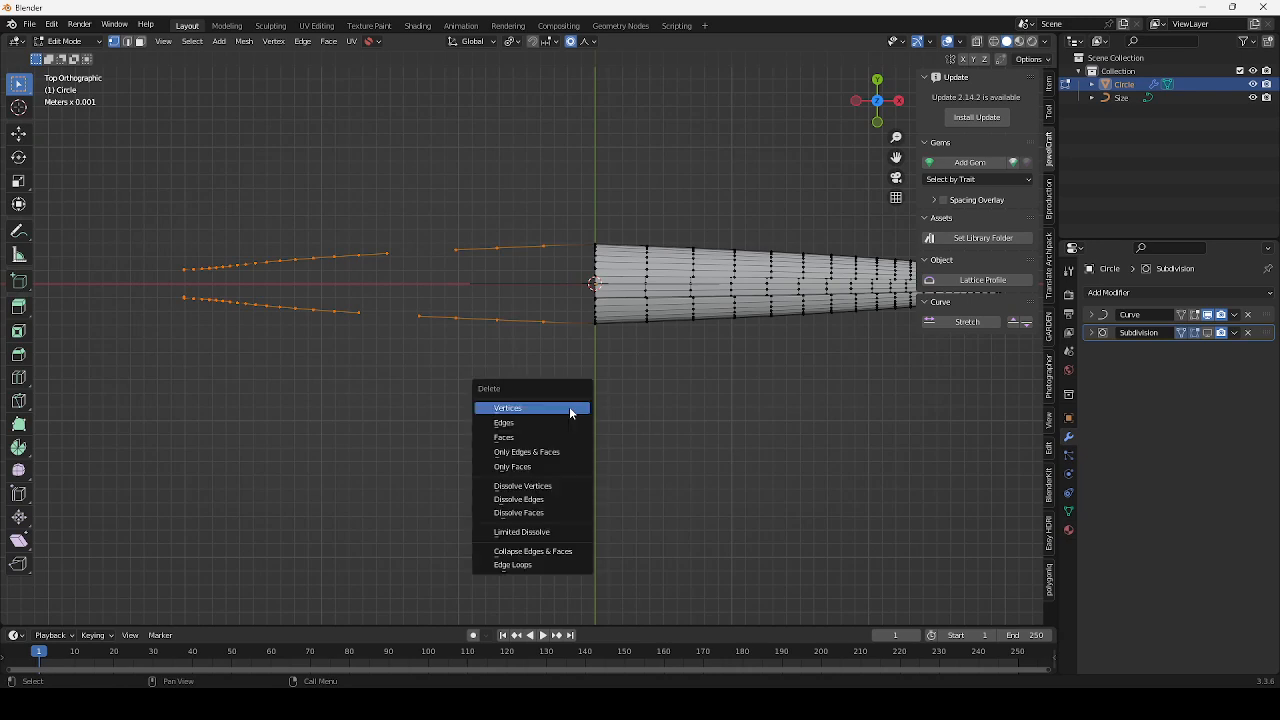
{"action": "left_click", "coordinate": [570, 410]}
{"action": "scroll", "coordinate": [519, 262], "scroll_direction": "down", "scroll_amount": 1, "text": "ctrl"}
{"action": "left_click_drag", "start_coordinate": [128, 190], "coordinate": [332, 380]}
{"action": "key", "text": "x"}
{"action": "left_click", "coordinate": [328, 381]}
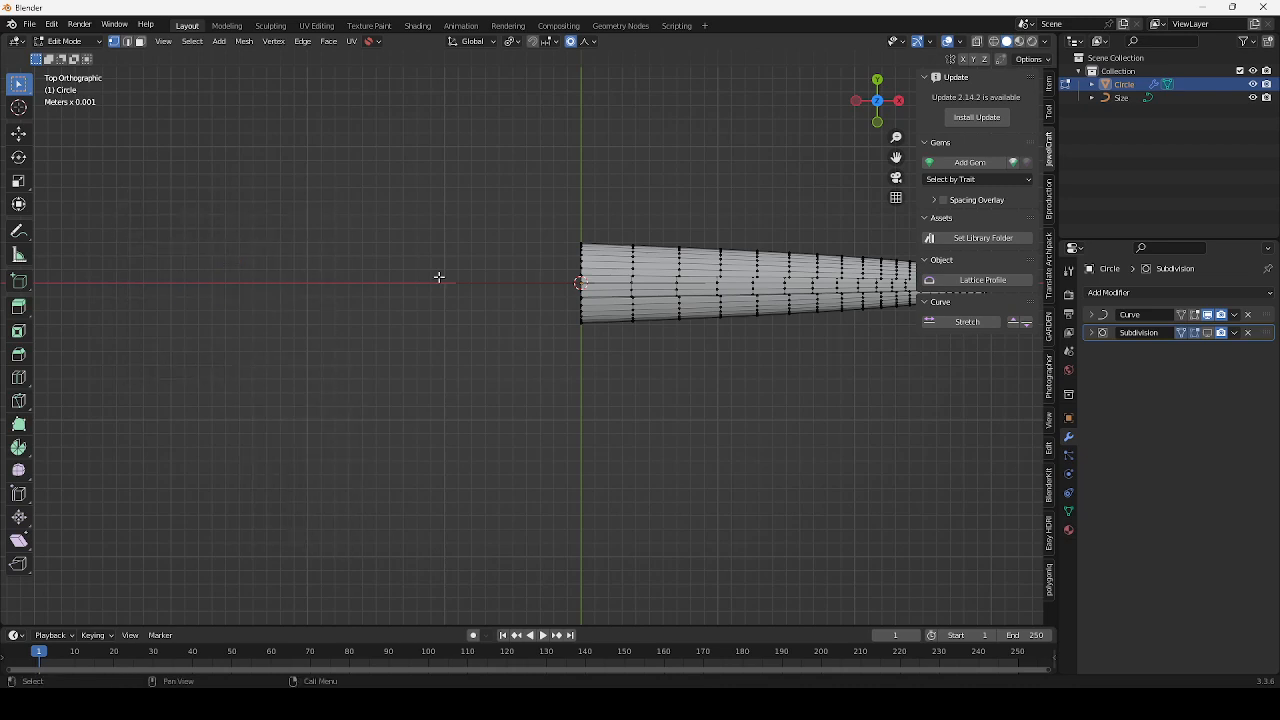
Add a Mirror modifier to the half band and set its axis to Z only
{"action": "middle_click_drag", "start_coordinate": [439, 277], "coordinate": [494, 242]}
{"action": "middle_click_drag", "start_coordinate": [535, 258], "coordinate": [448, 214], "text": "shift"}
{"action": "scroll", "coordinate": [548, 263], "scroll_direction": "up", "scroll_amount": 3}
{"action": "middle_click_drag", "start_coordinate": [530, 289], "coordinate": [471, 341], "text": "shift"}
{"action": "middle_click_drag", "start_coordinate": [800, 215], "coordinate": [716, 242], "text": "shift"}
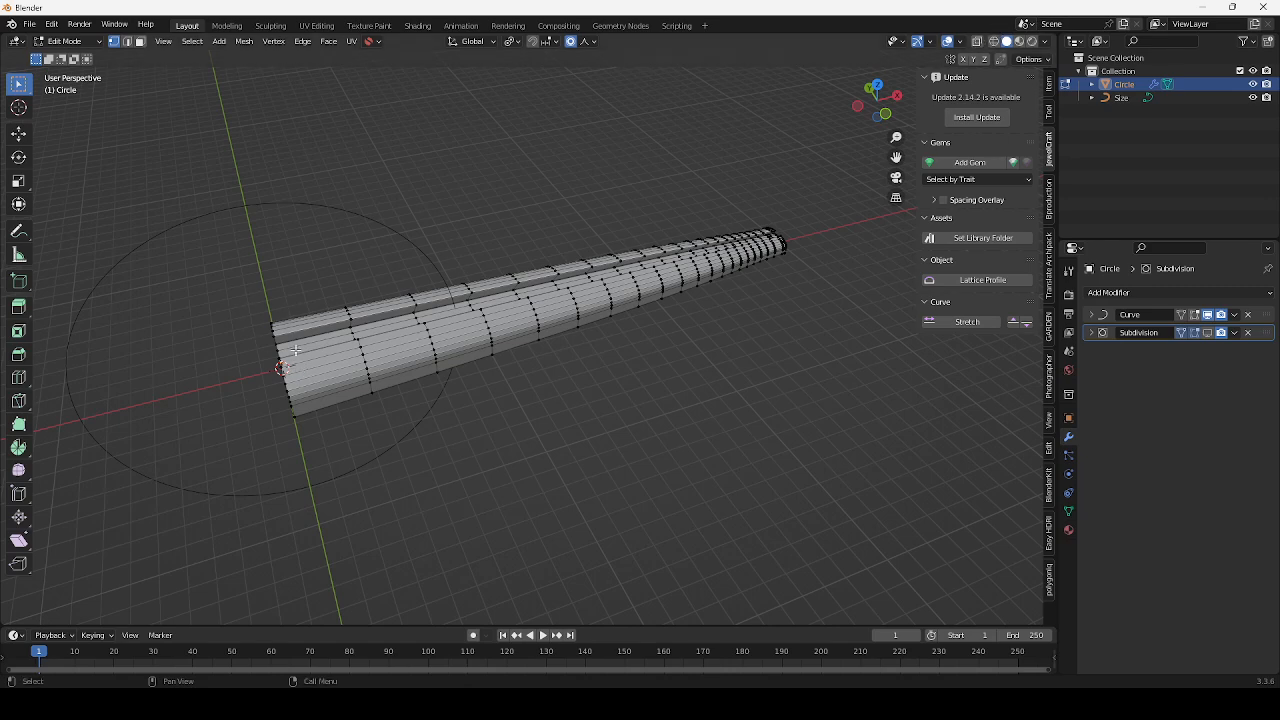
{"action": "middle_click_drag", "start_coordinate": [296, 350], "coordinate": [440, 310]}
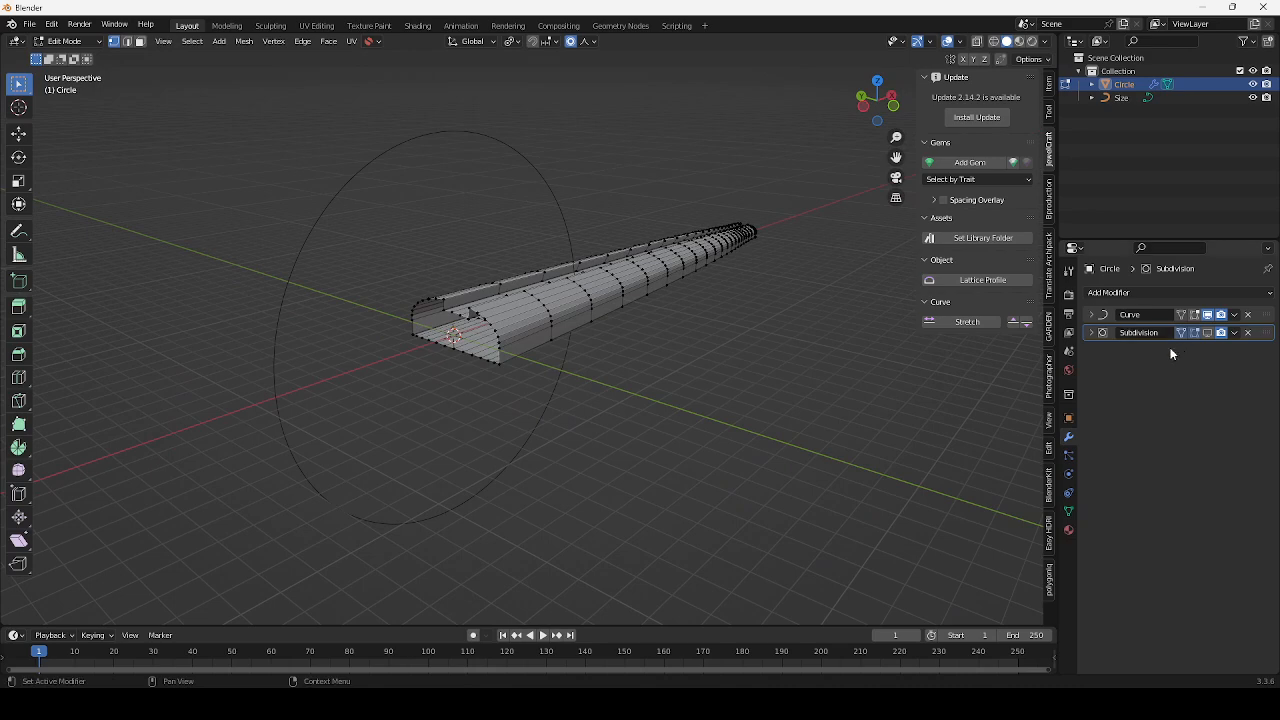
{"action": "left_click", "coordinate": [1120, 293]}
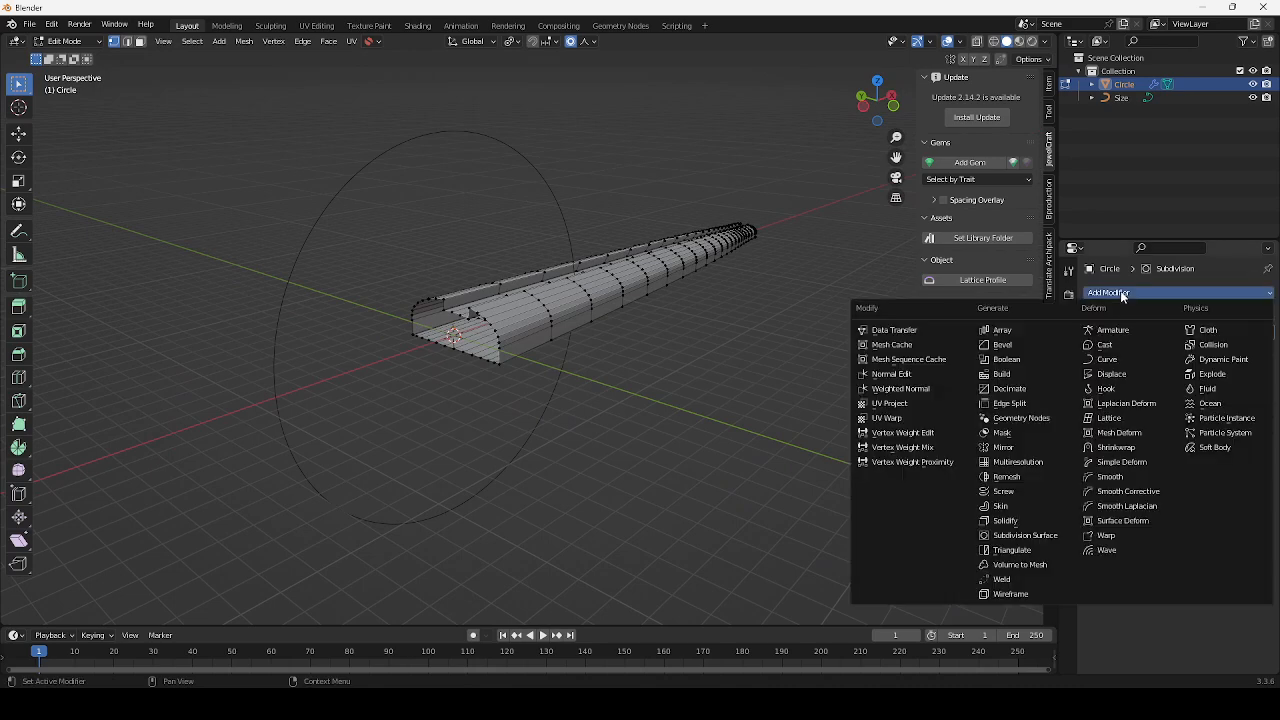
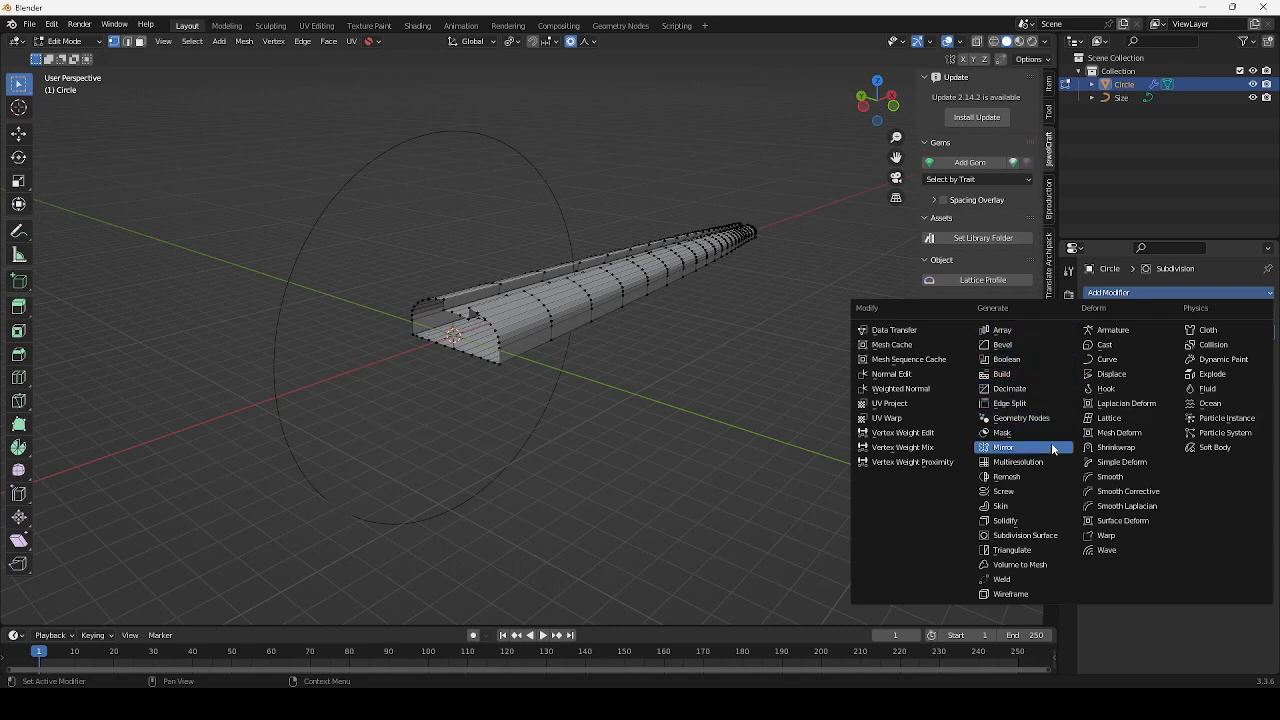
{"action": "left_click", "coordinate": [1025, 449]}
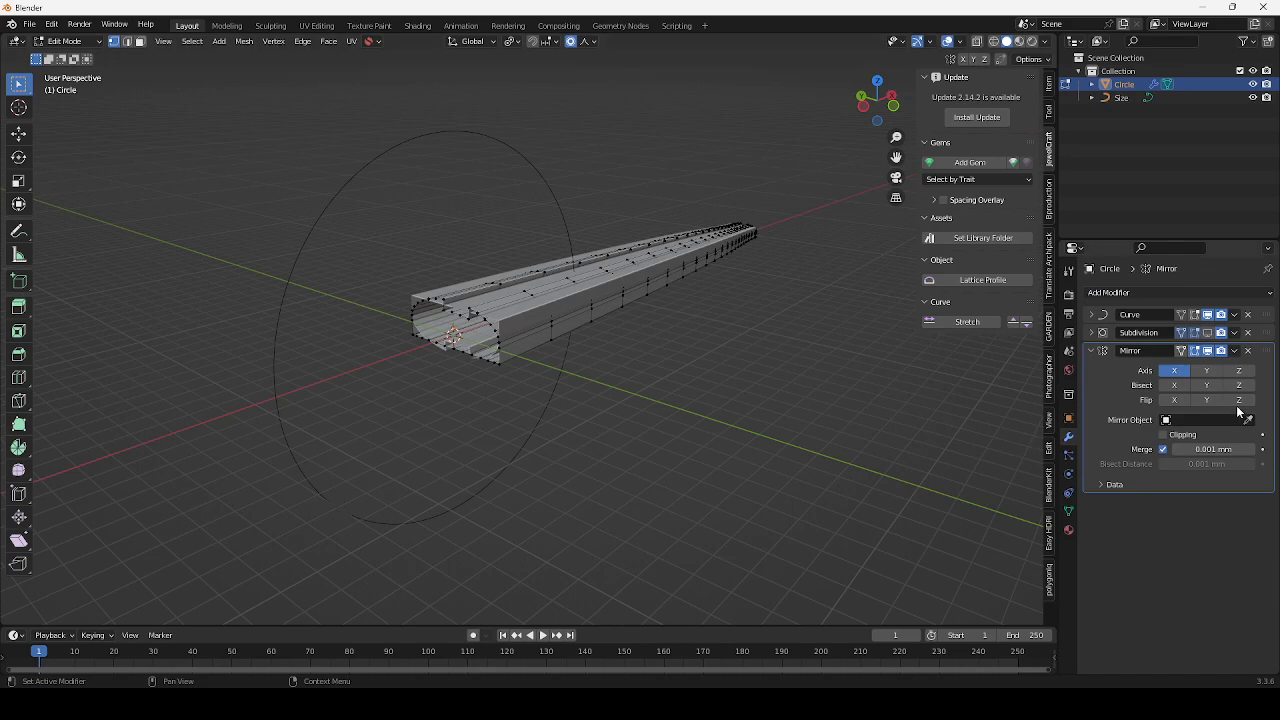
{"action": "left_click", "coordinate": [1184, 373]}
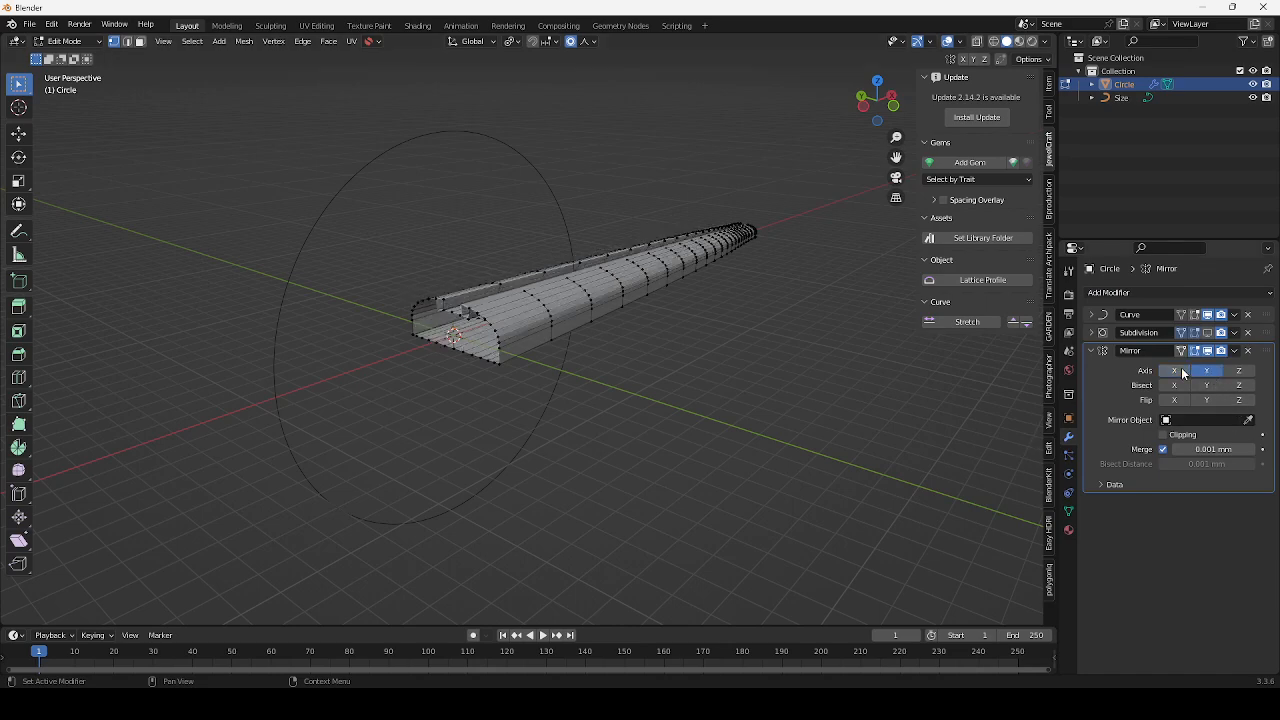
{"action": "left_click", "coordinate": [1206, 373]}
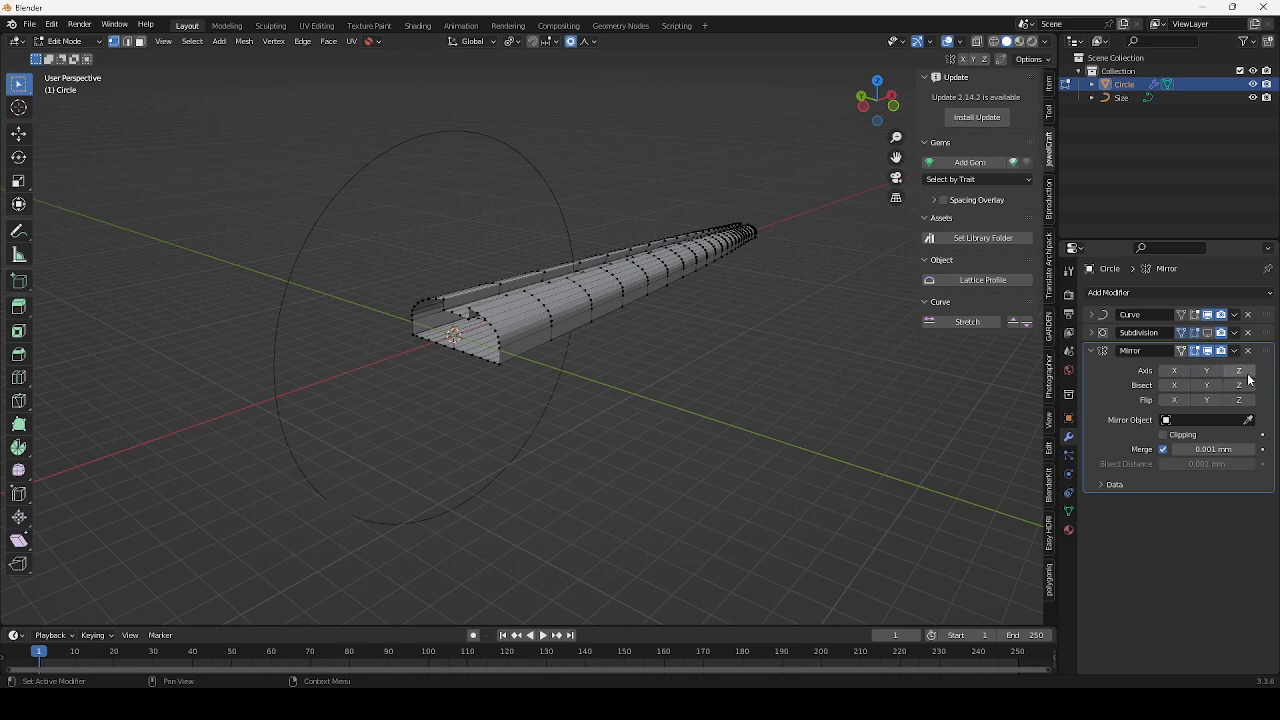
{"action": "left_click", "coordinate": [1247, 374]}
Examine the mirrored band's far end and its full length on both sides of the centre
{"action": "scroll", "coordinate": [812, 385], "scroll_direction": "down", "scroll_amount": 3}
{"action": "middle_click_drag", "start_coordinate": [810, 384], "coordinate": [728, 466]}
{"action": "scroll", "coordinate": [737, 474], "scroll_direction": "up", "scroll_amount": 6}
{"action": "scroll", "coordinate": [735, 379], "scroll_direction": "up", "scroll_amount": 2}
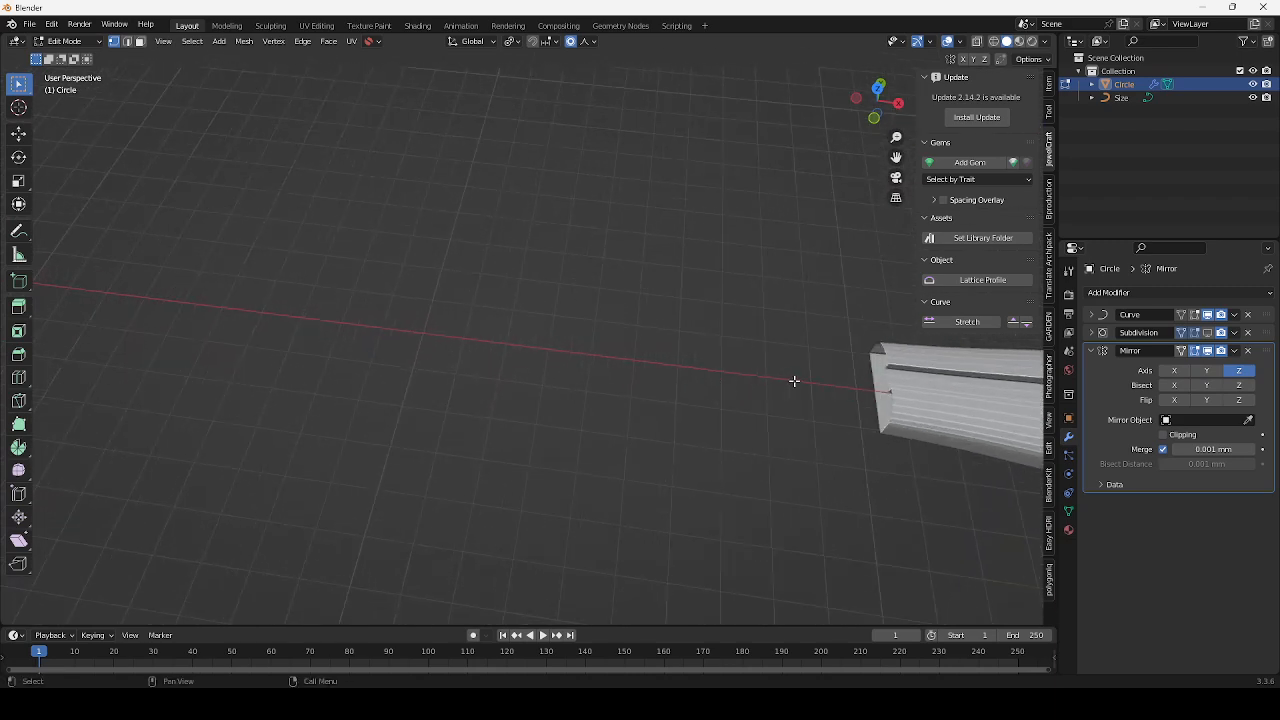
{"action": "middle_click_drag", "start_coordinate": [794, 381], "coordinate": [513, 389], "text": "shift"}
{"action": "scroll", "coordinate": [703, 376], "scroll_direction": "down", "scroll_amount": 4}
{"action": "scroll", "coordinate": [640, 376], "scroll_direction": "down", "scroll_amount": 6}
{"action": "scroll", "coordinate": [642, 391], "scroll_direction": "up", "scroll_amount": 4}
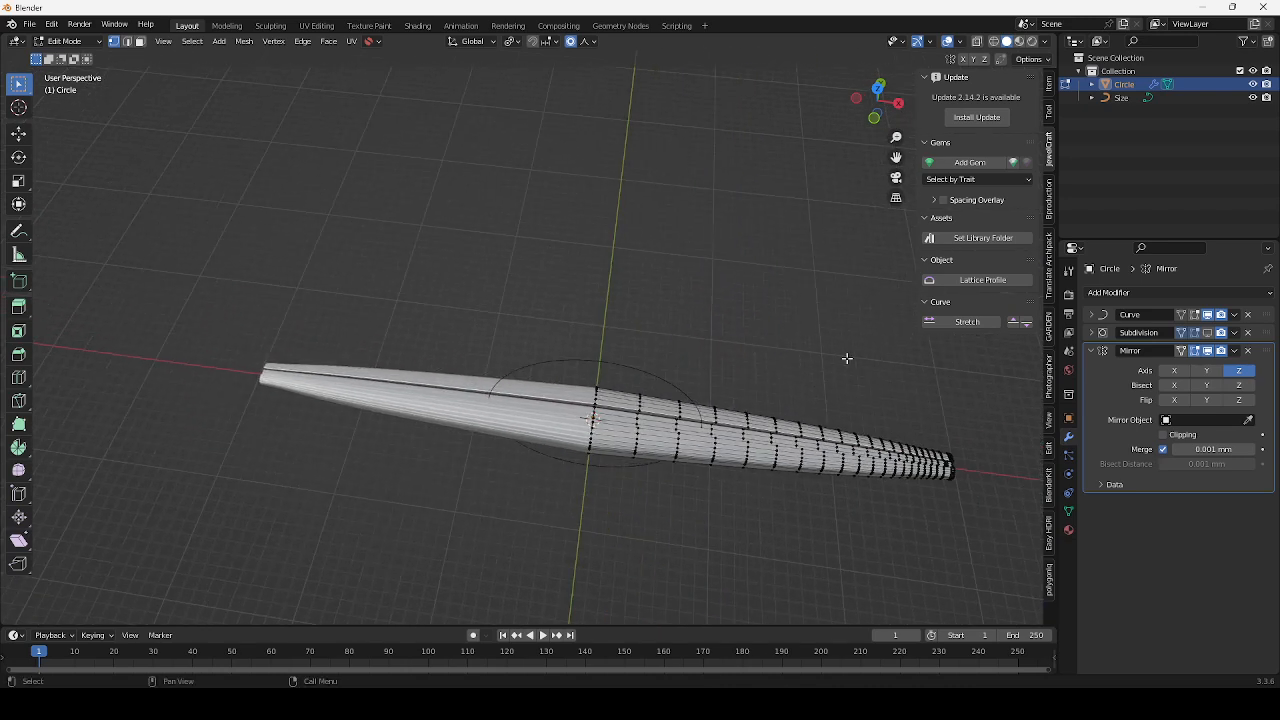
Move the Mirror modifier above Curve and Subdivision in the stack and return to Object Mode
{"action": "left_click", "coordinate": [1092, 351]}
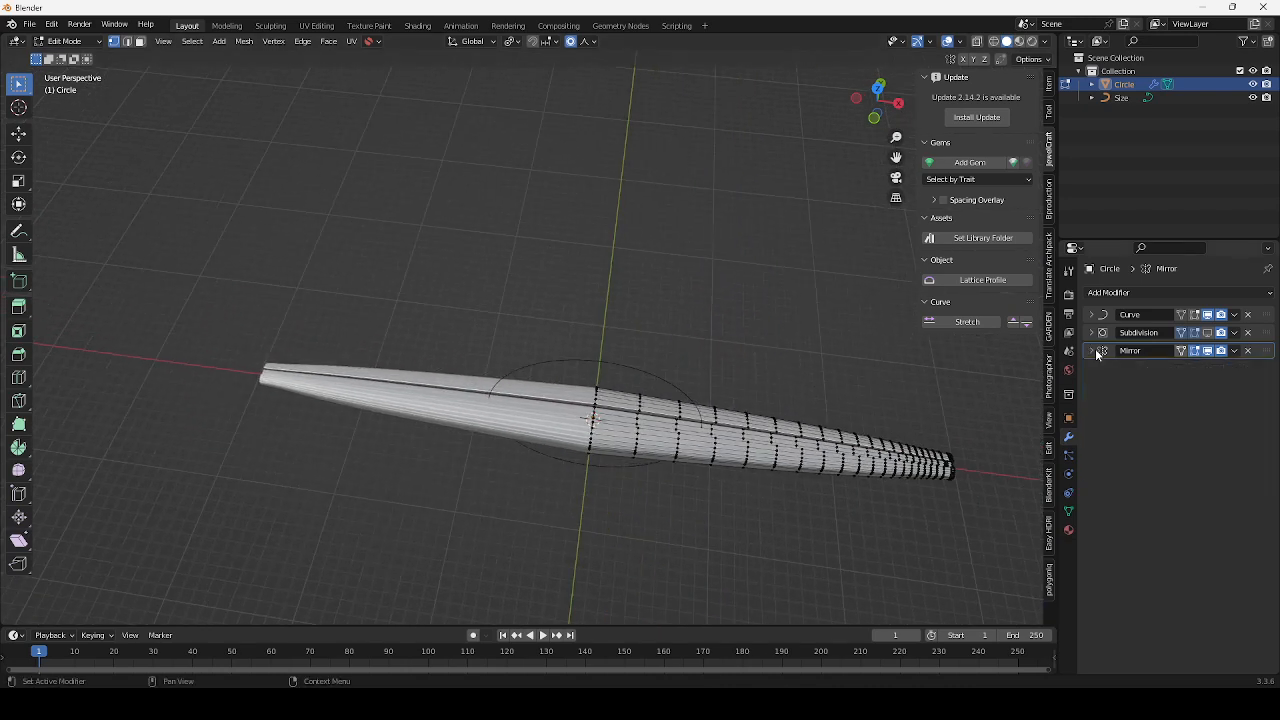
{"action": "left_click_drag", "start_coordinate": [1274, 352], "coordinate": [1274, 314]}
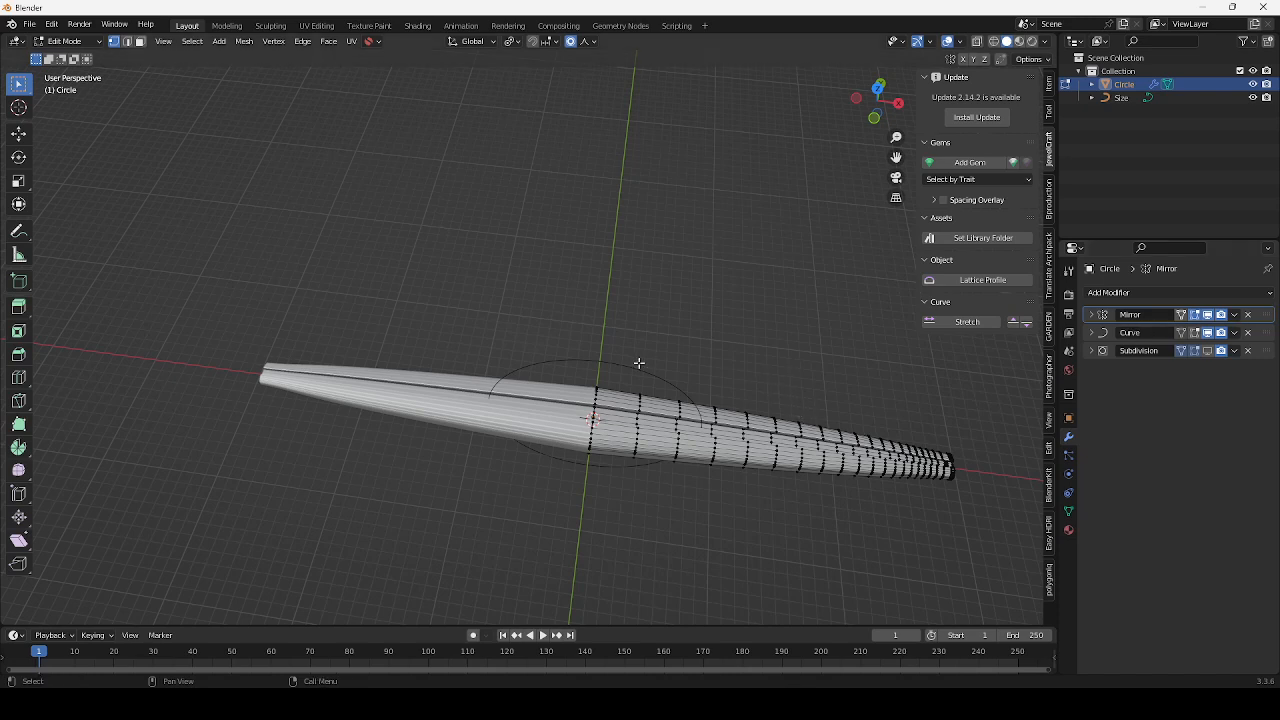
{"action": "key", "text": "Tab"}
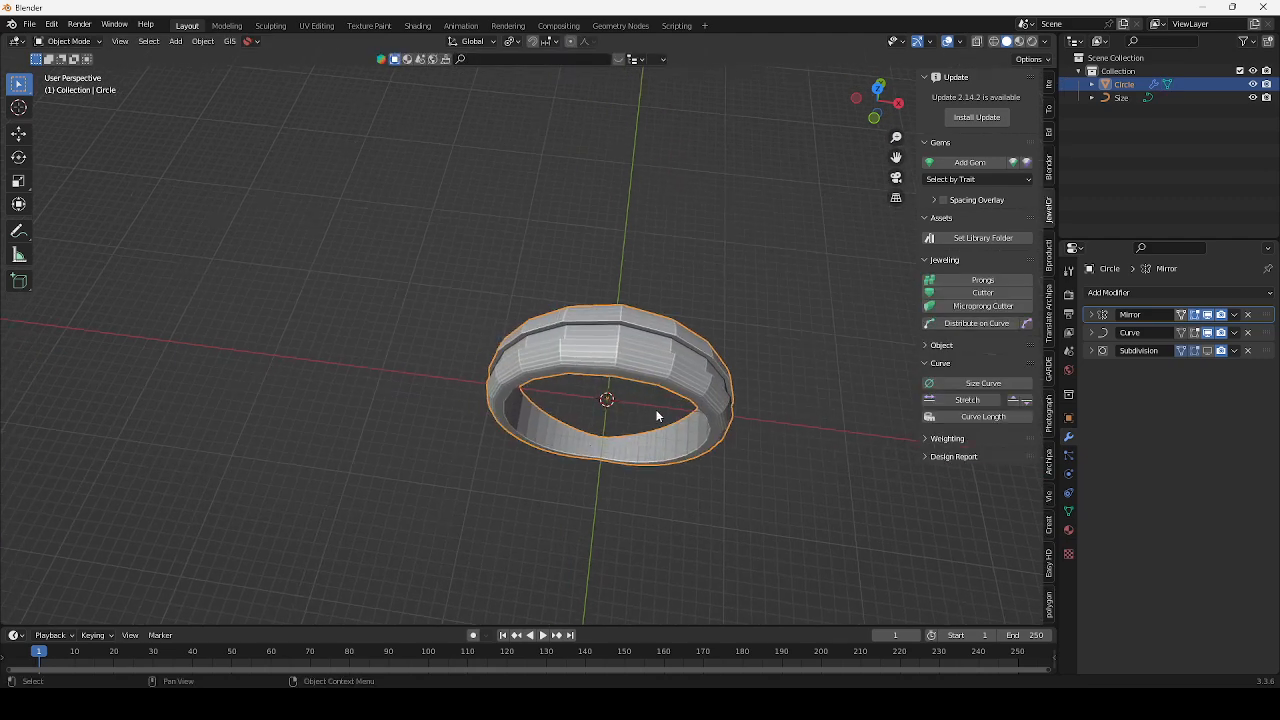
Enable the Subdivision modifier's viewport display on the ring
{"action": "middle_click_drag", "start_coordinate": [657, 416], "coordinate": [626, 371]}
{"action": "scroll", "coordinate": [603, 369], "scroll_direction": "up", "scroll_amount": 2}
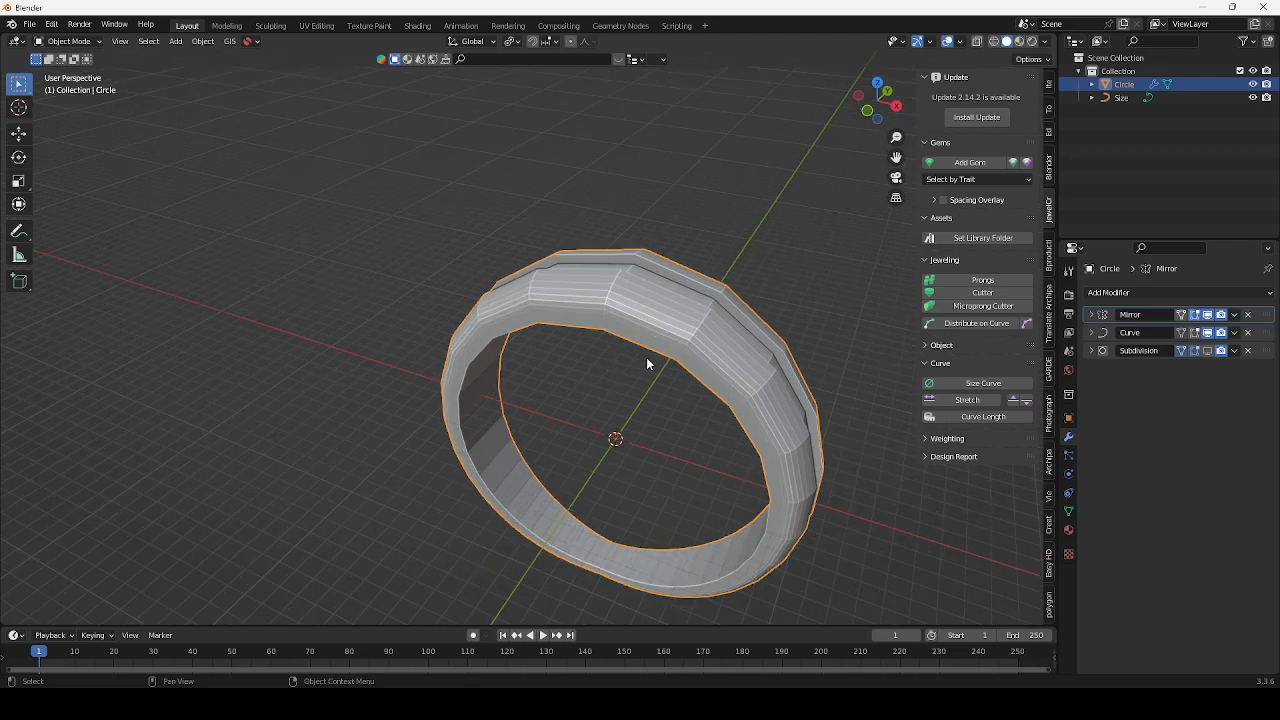
{"action": "left_click", "coordinate": [1094, 349]}
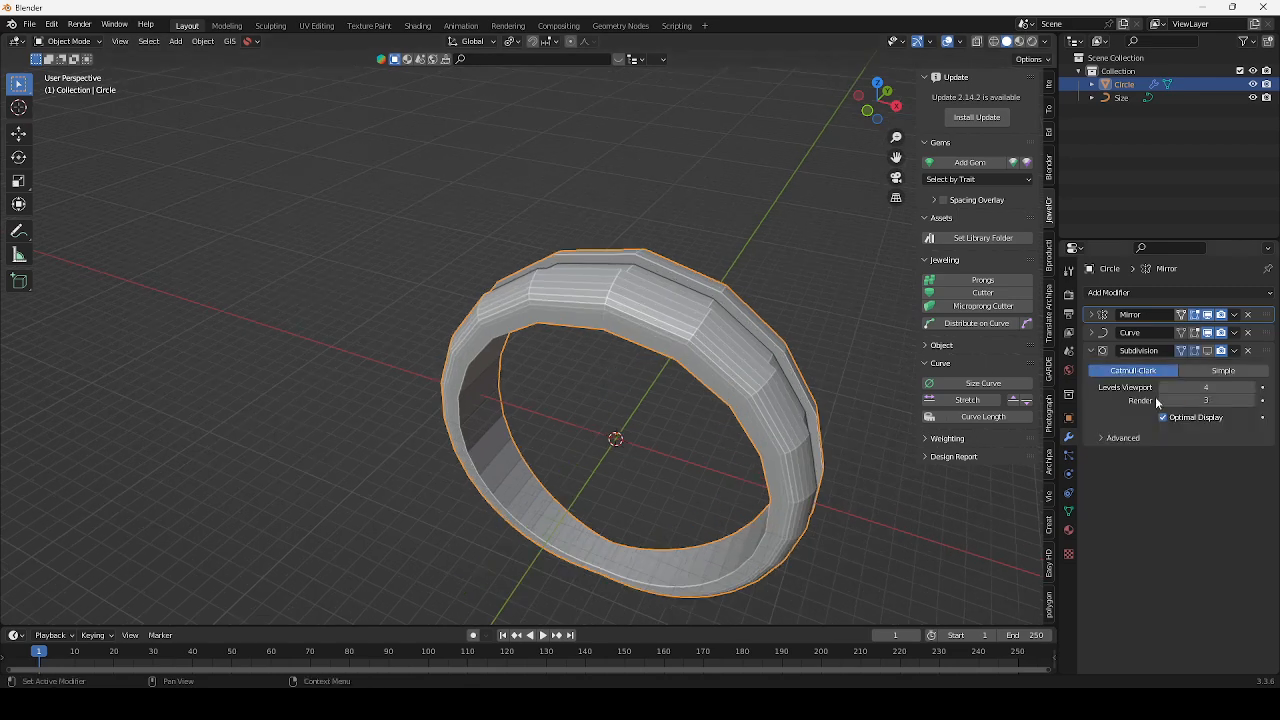
{"action": "left_click", "coordinate": [1208, 351]}
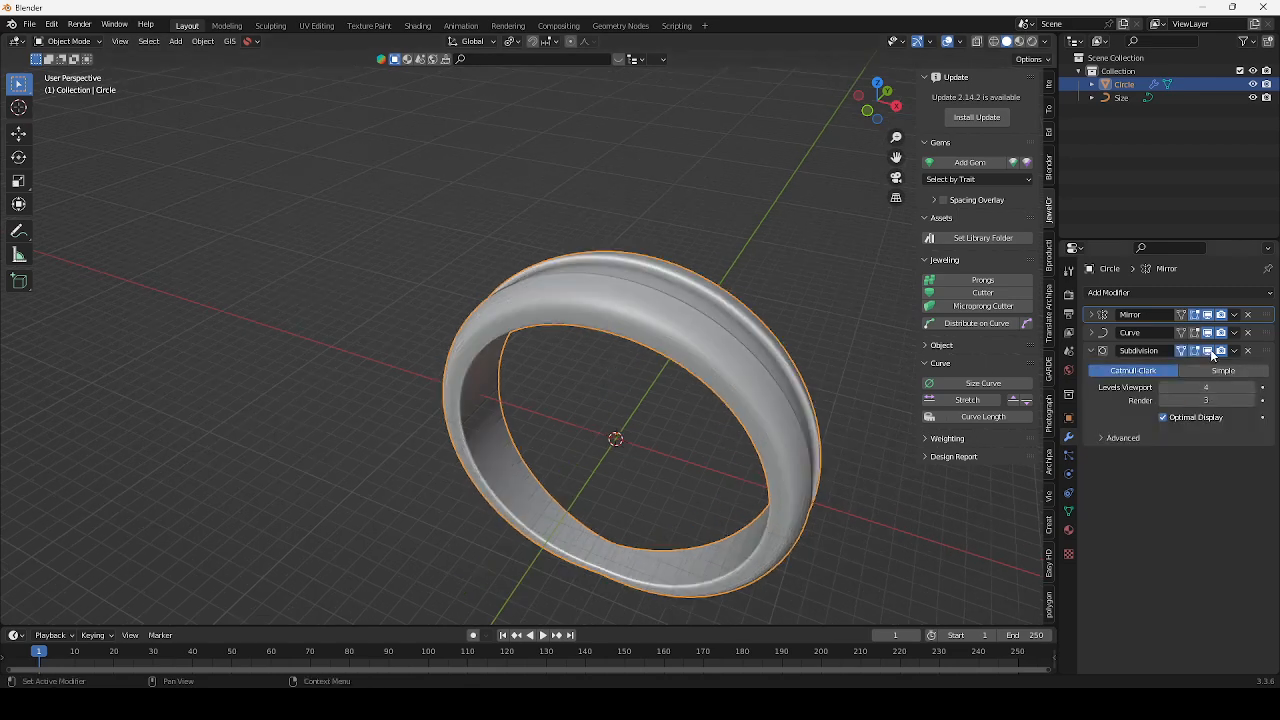
Examine the smoothed ring's groove, inner surface and outer band from several angles
{"action": "middle_click_drag", "start_coordinate": [740, 418], "coordinate": [637, 382]}
{"action": "scroll", "coordinate": [640, 379], "scroll_direction": "up", "scroll_amount": 2}
{"action": "middle_click_drag", "start_coordinate": [722, 380], "coordinate": [634, 560], "text": "shift"}
{"action": "scroll", "coordinate": [532, 383], "scroll_direction": "up", "scroll_amount": 2}
{"action": "middle_click_drag", "start_coordinate": [669, 463], "coordinate": [640, 472]}
{"action": "scroll", "coordinate": [604, 507], "scroll_direction": "up", "scroll_amount": 1}
{"action": "scroll", "coordinate": [608, 508], "scroll_direction": "up", "scroll_amount": 1}
{"action": "middle_click_drag", "start_coordinate": [780, 519], "coordinate": [678, 445], "text": "shift"}
{"action": "scroll", "coordinate": [606, 480], "scroll_direction": "down", "scroll_amount": 4}
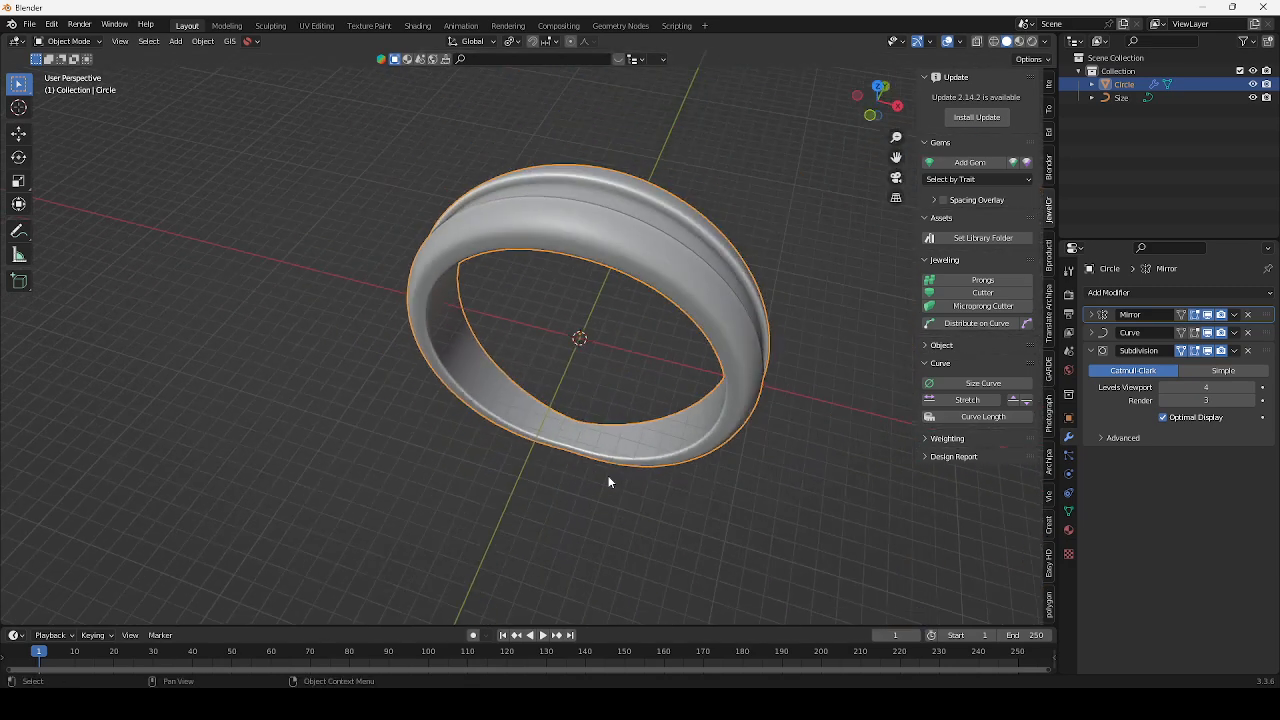
{"action": "middle_click_drag", "start_coordinate": [606, 480], "coordinate": [545, 395]}
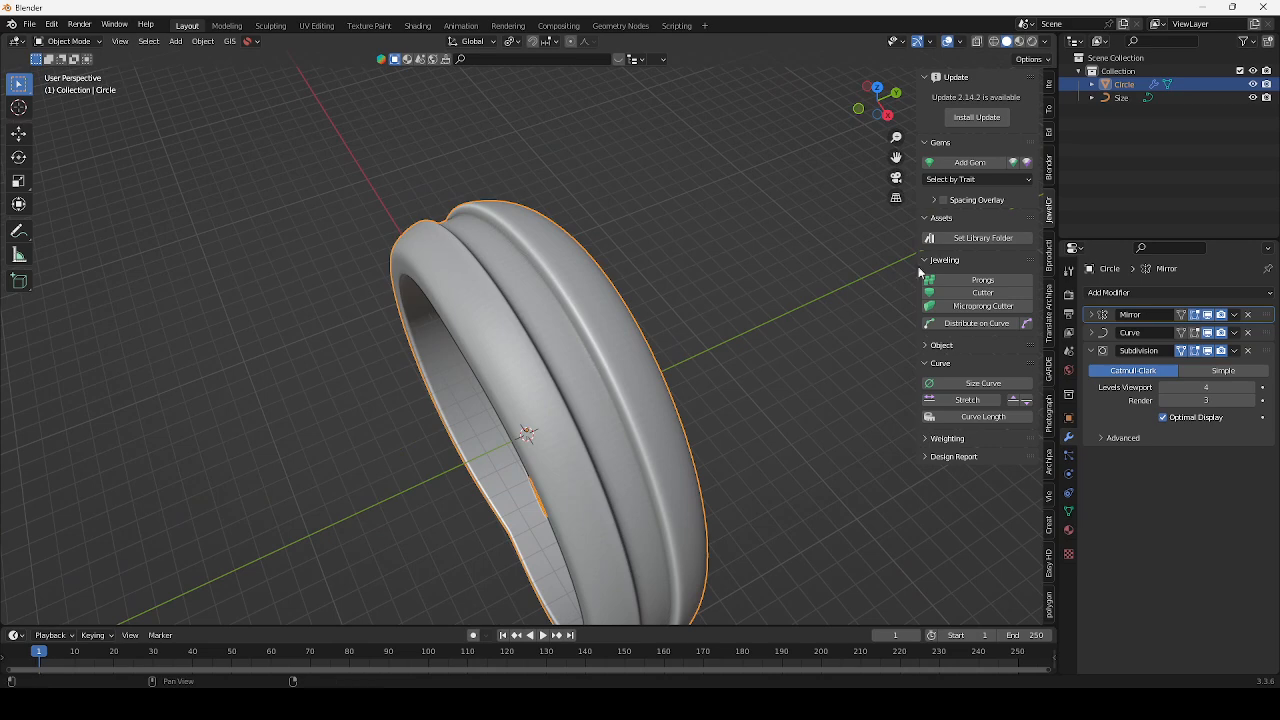
Add a 3 mm round-cut Diamond gem with JewelCraft
{"action": "left_click", "coordinate": [972, 162]}
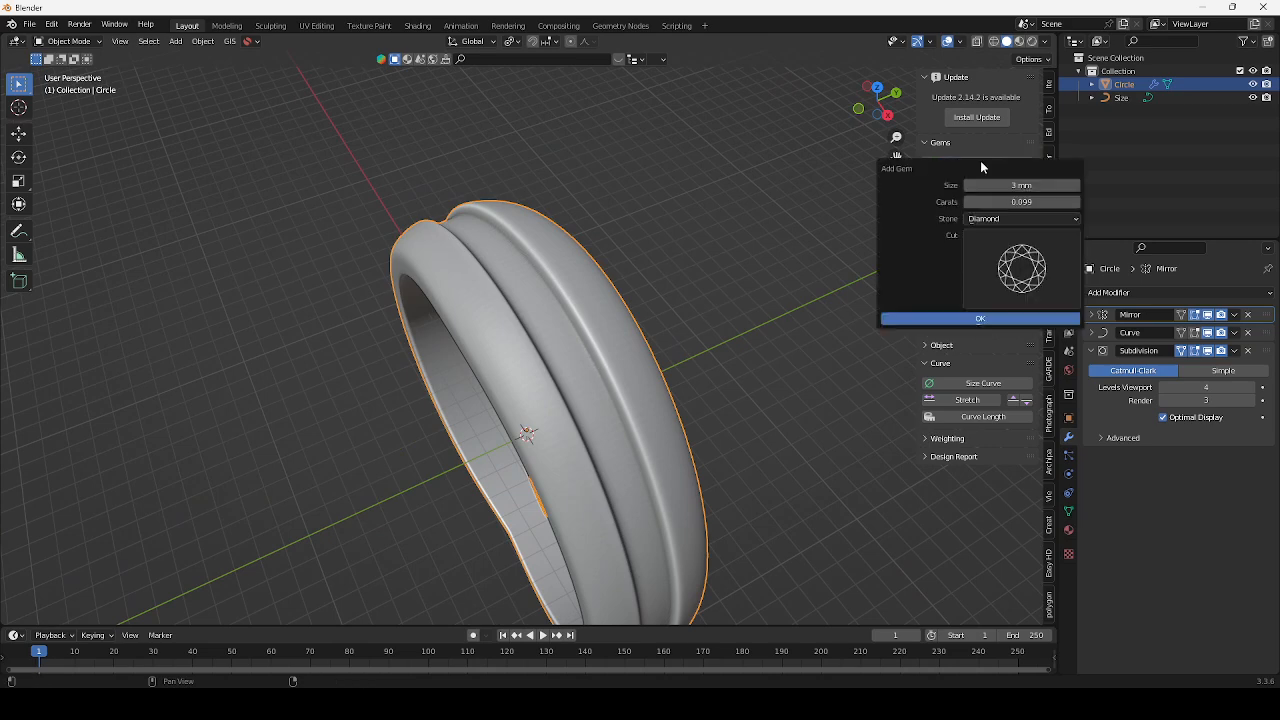
{"action": "left_click", "coordinate": [979, 322]}
{"action": "middle_click_drag", "start_coordinate": [807, 338], "coordinate": [757, 338]}
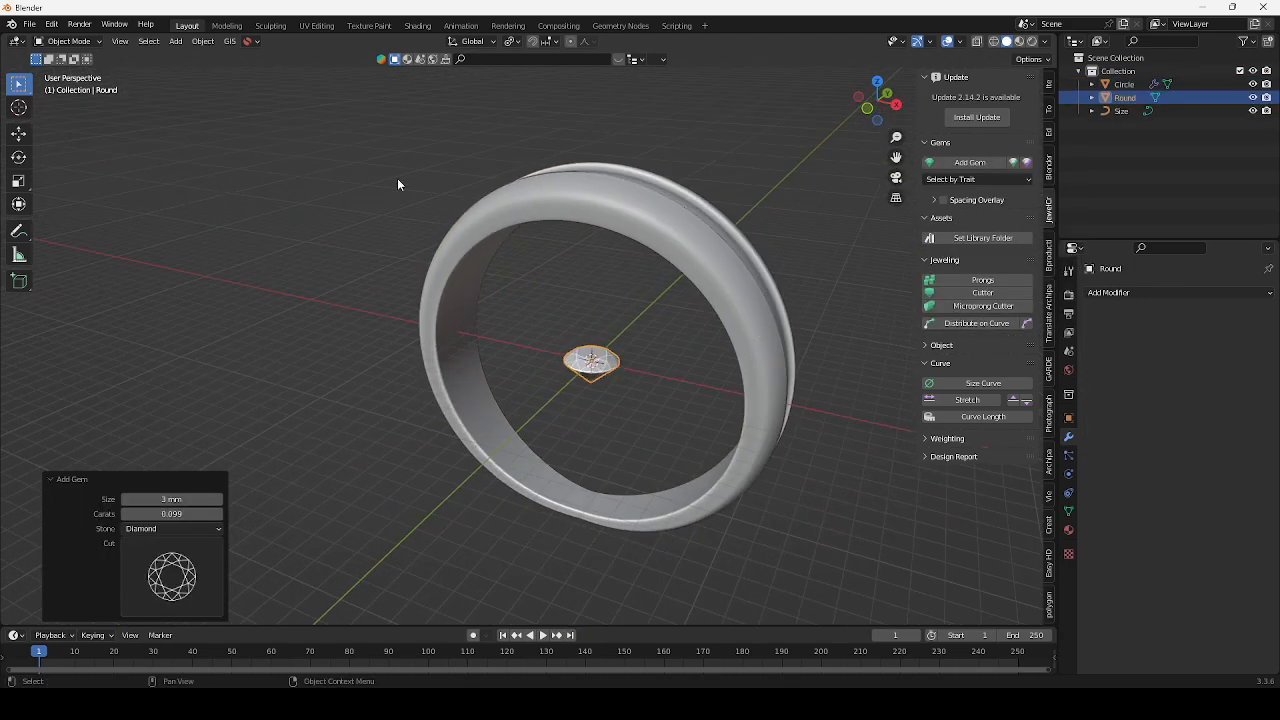
Raise the diamond about 10.4 mm along Z so it sits at the top of the ring
{"action": "middle_click_drag", "start_coordinate": [453, 181], "coordinate": [707, 106]}
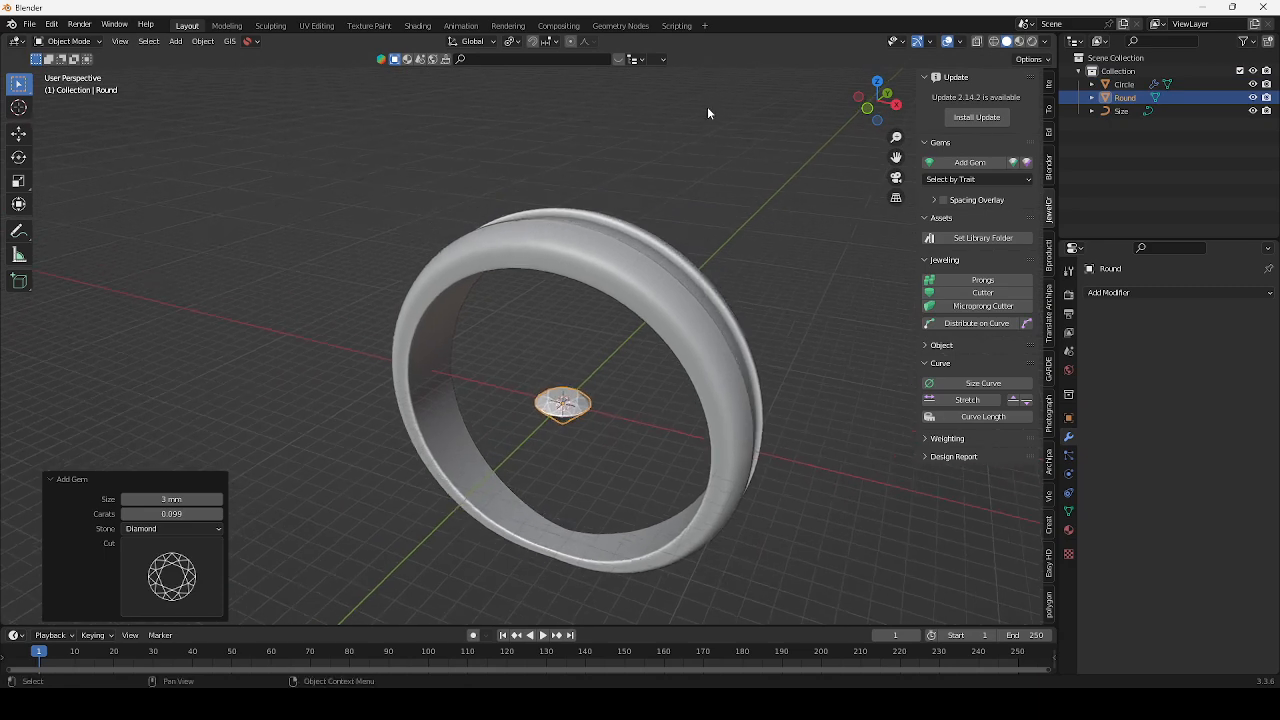
{"action": "left_click", "coordinate": [868, 107]}
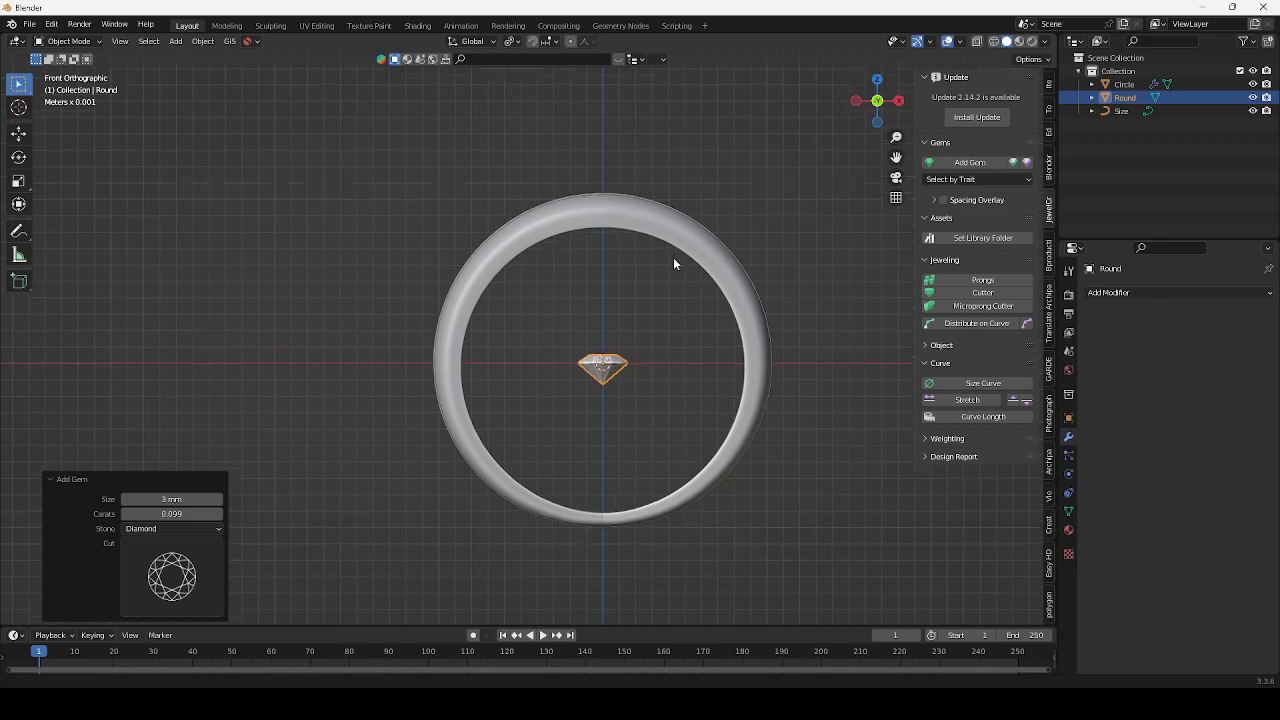
{"action": "key", "text": "g"}
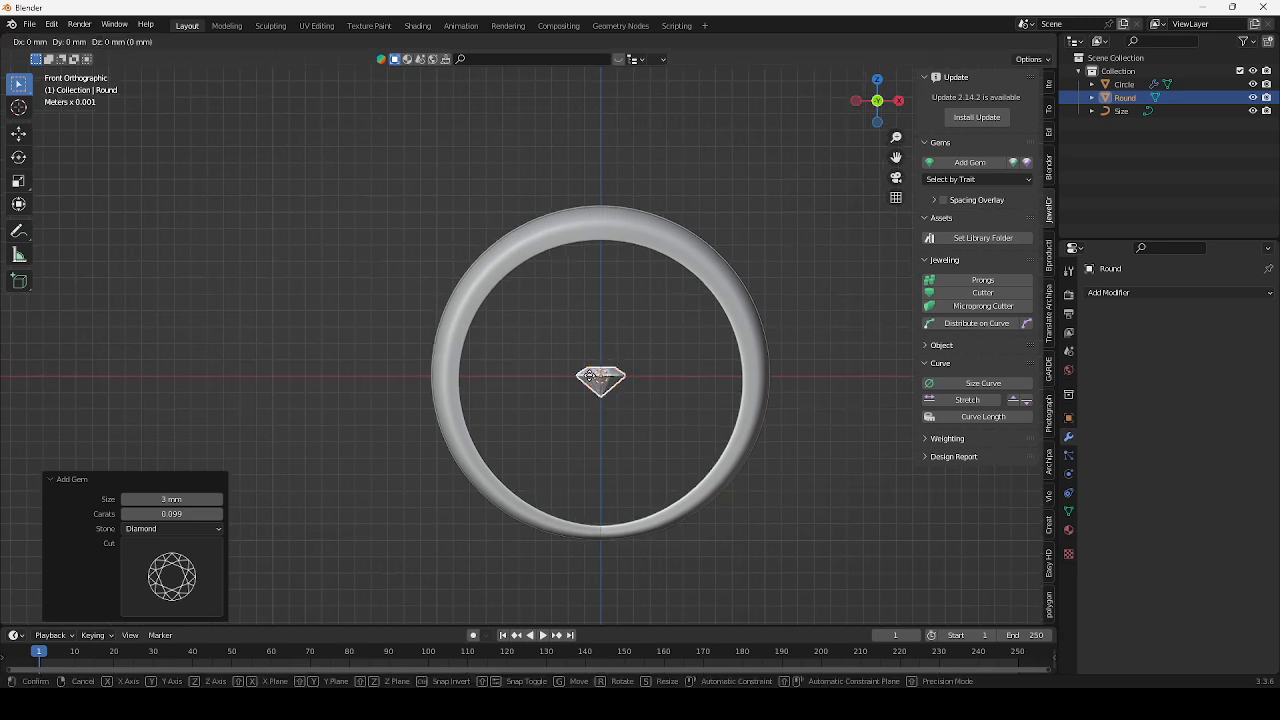
{"action": "key", "text": "z"}
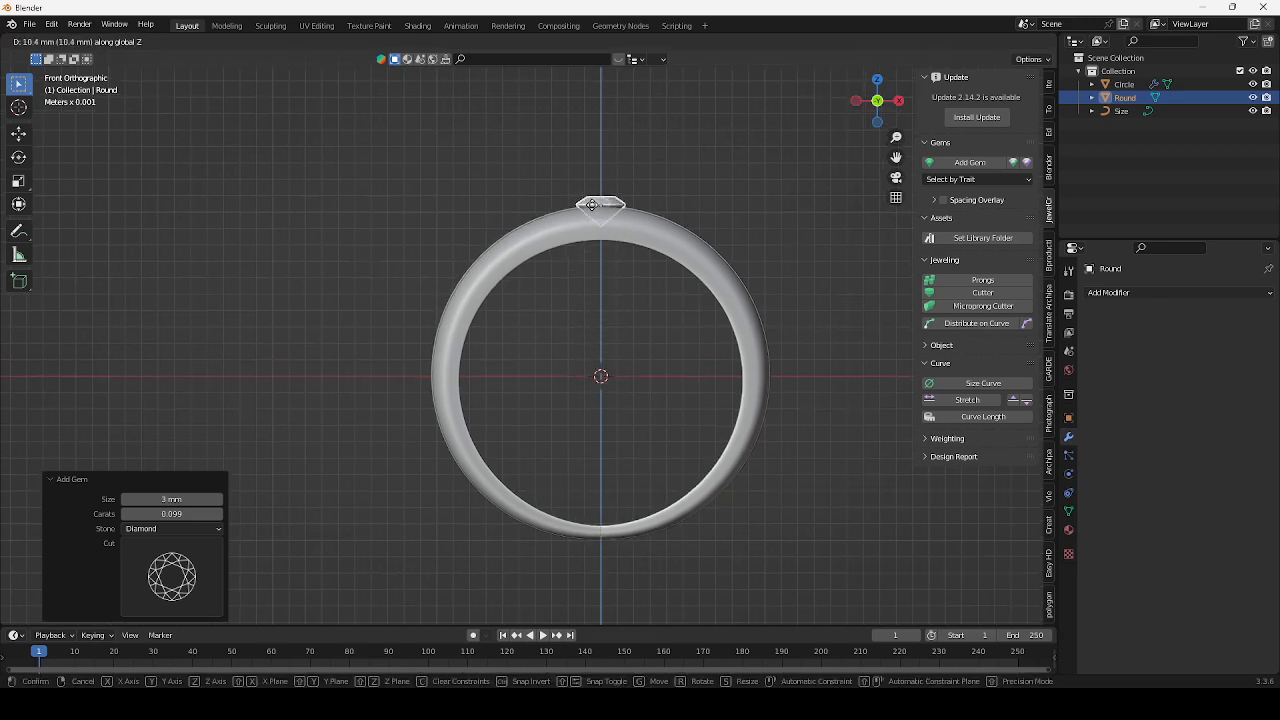
{"action": "left_click", "coordinate": [591, 204]}
Scale the diamond uniformly to about 0.632 so it is closer to the groove's width
{"action": "middle_click_drag", "start_coordinate": [646, 228], "coordinate": [623, 291]}
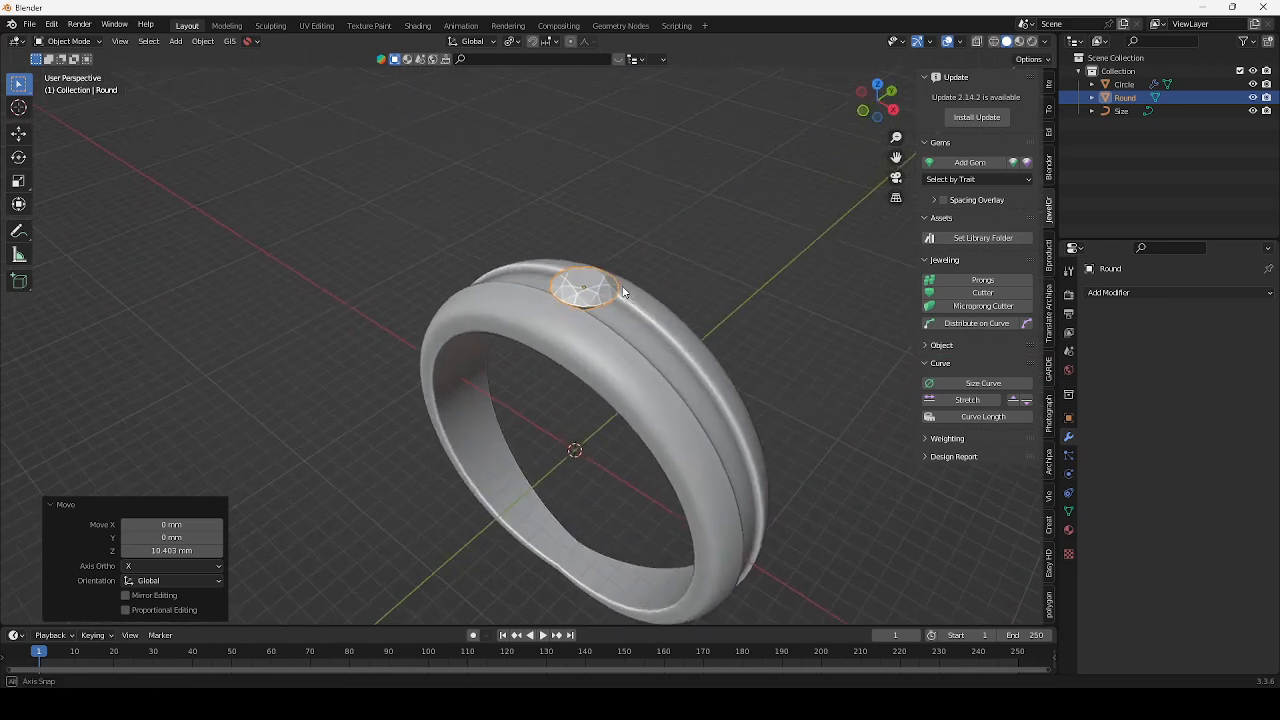
{"action": "scroll", "coordinate": [623, 291], "scroll_direction": "up", "scroll_amount": 6}
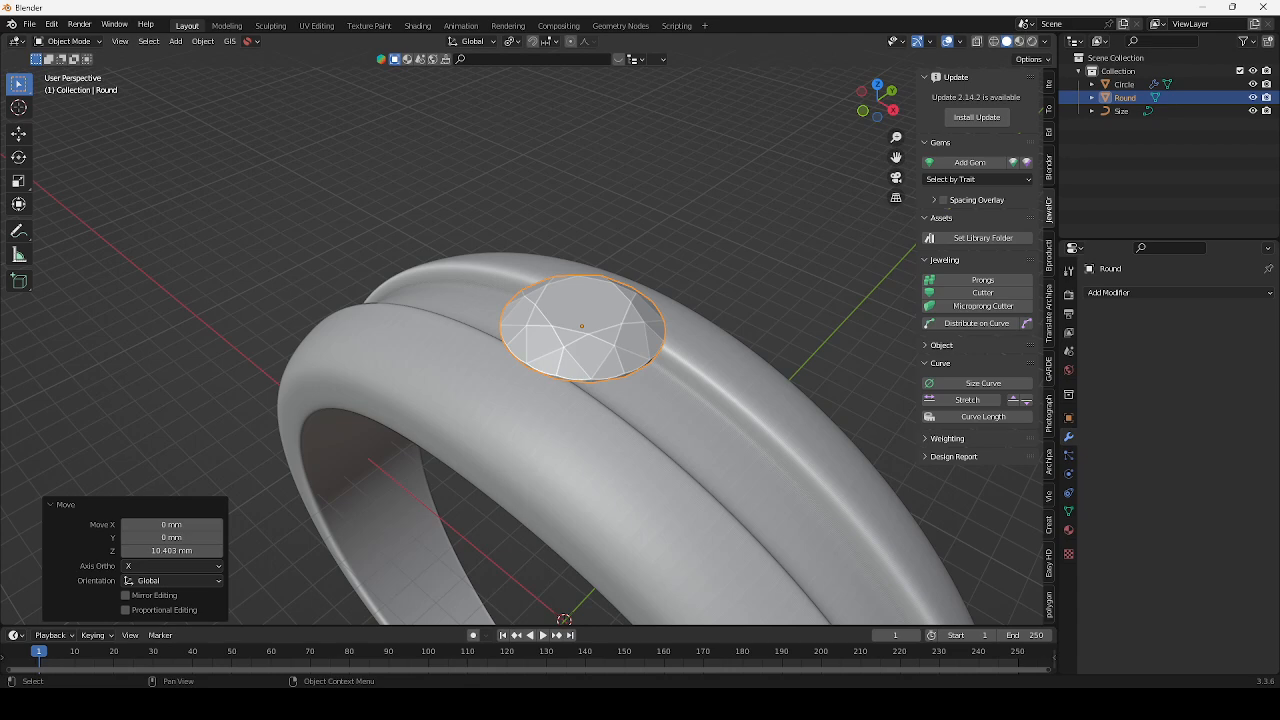
{"action": "key", "text": "s"}
{"action": "left_click", "coordinate": [587, 315]}
{"action": "scroll", "coordinate": [628, 330], "scroll_direction": "down", "scroll_amount": 2}
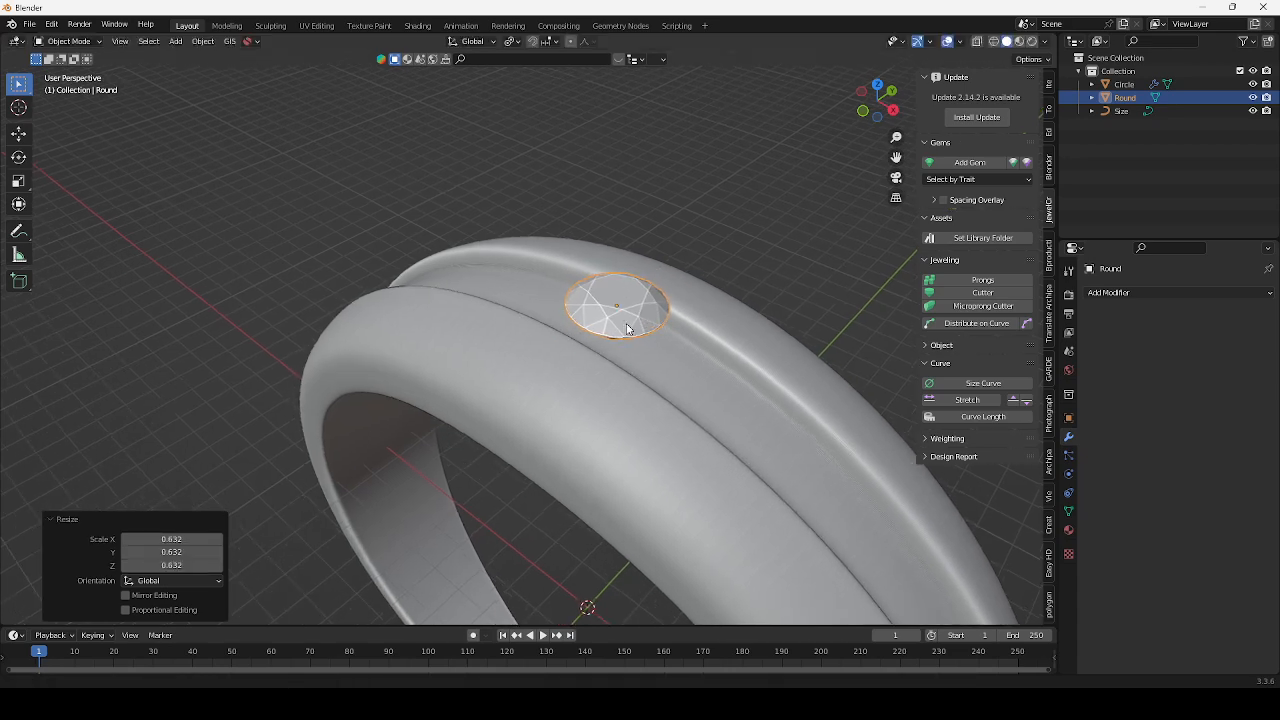
Shift the diamond about -0.17 mm along Y to centre it over the groove in top view
{"action": "key", "text": "KP_7"}
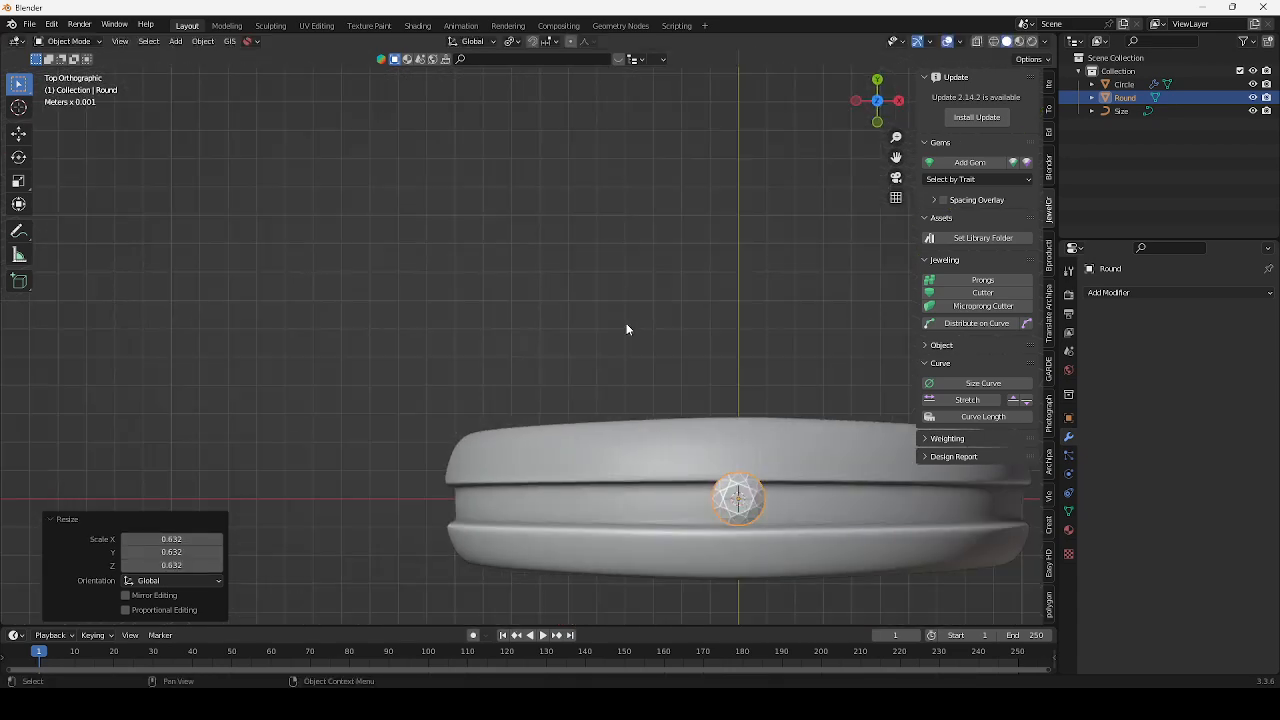
{"action": "middle_click_drag", "start_coordinate": [702, 414], "coordinate": [653, 329], "text": "shift"}
{"action": "scroll", "coordinate": [708, 428], "scroll_direction": "up", "scroll_amount": 2}
{"action": "middle_click_drag", "start_coordinate": [699, 440], "coordinate": [616, 350], "text": "shift"}
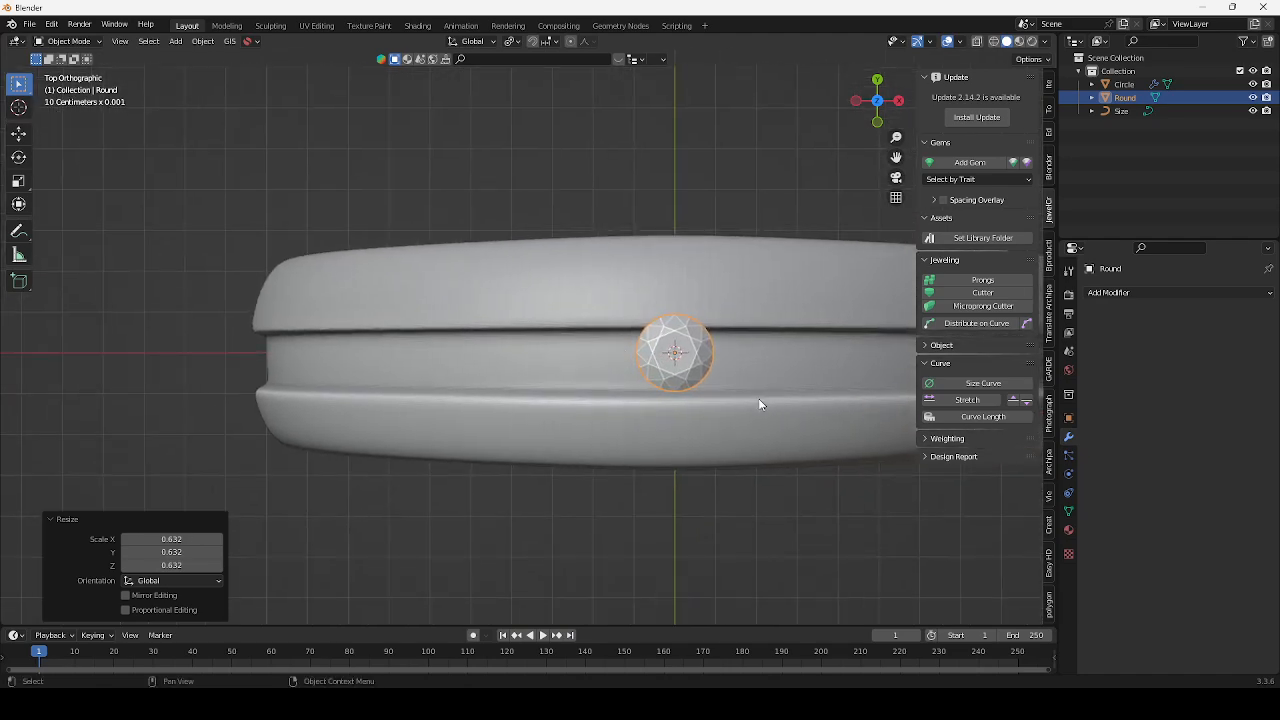
{"action": "scroll", "coordinate": [757, 399], "scroll_direction": "up", "scroll_amount": 2}
{"action": "middle_click_drag", "start_coordinate": [746, 388], "coordinate": [509, 365], "text": "shift"}
{"action": "scroll", "coordinate": [622, 345], "scroll_direction": "up", "scroll_amount": 3}
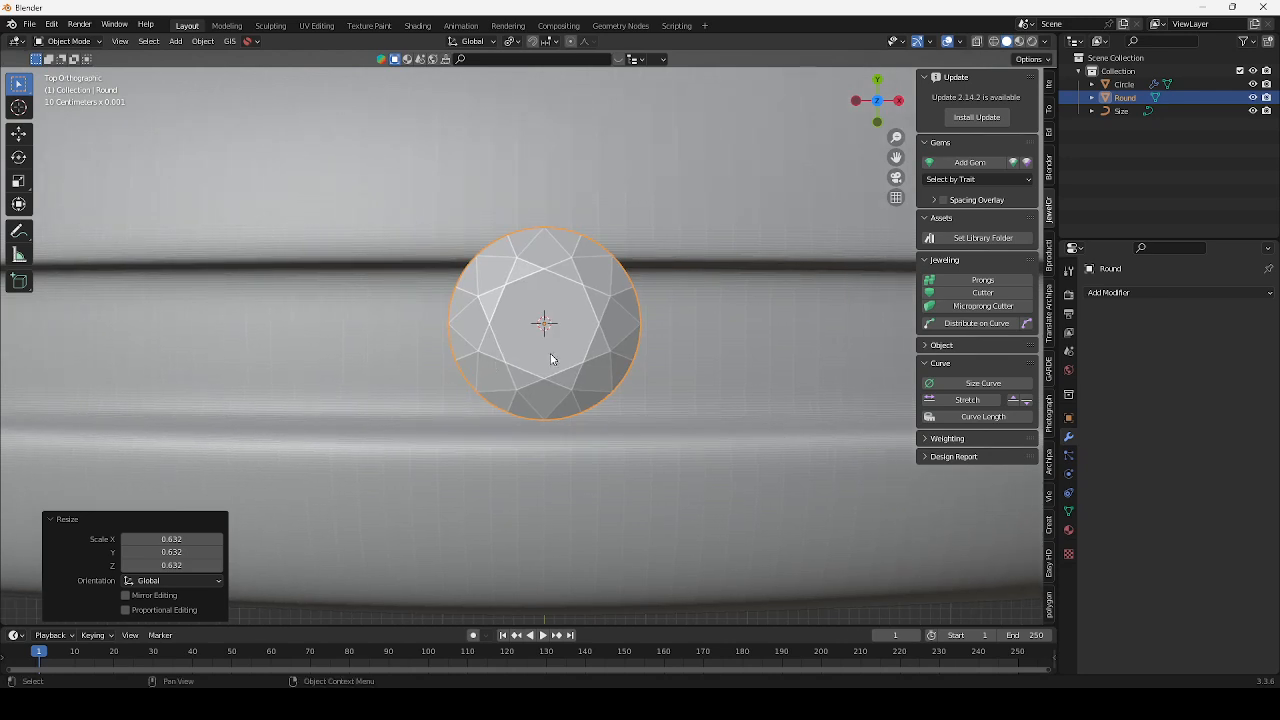
{"action": "key", "text": "g"}
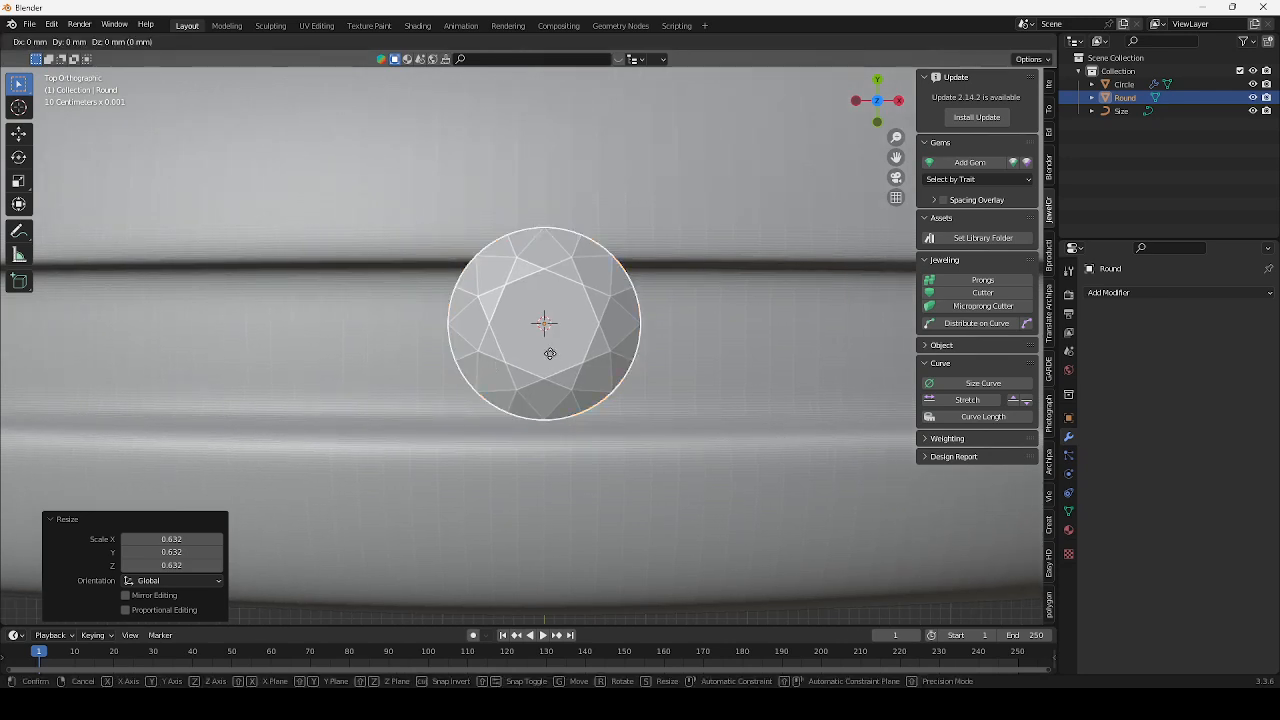
{"action": "key", "text": "y"}
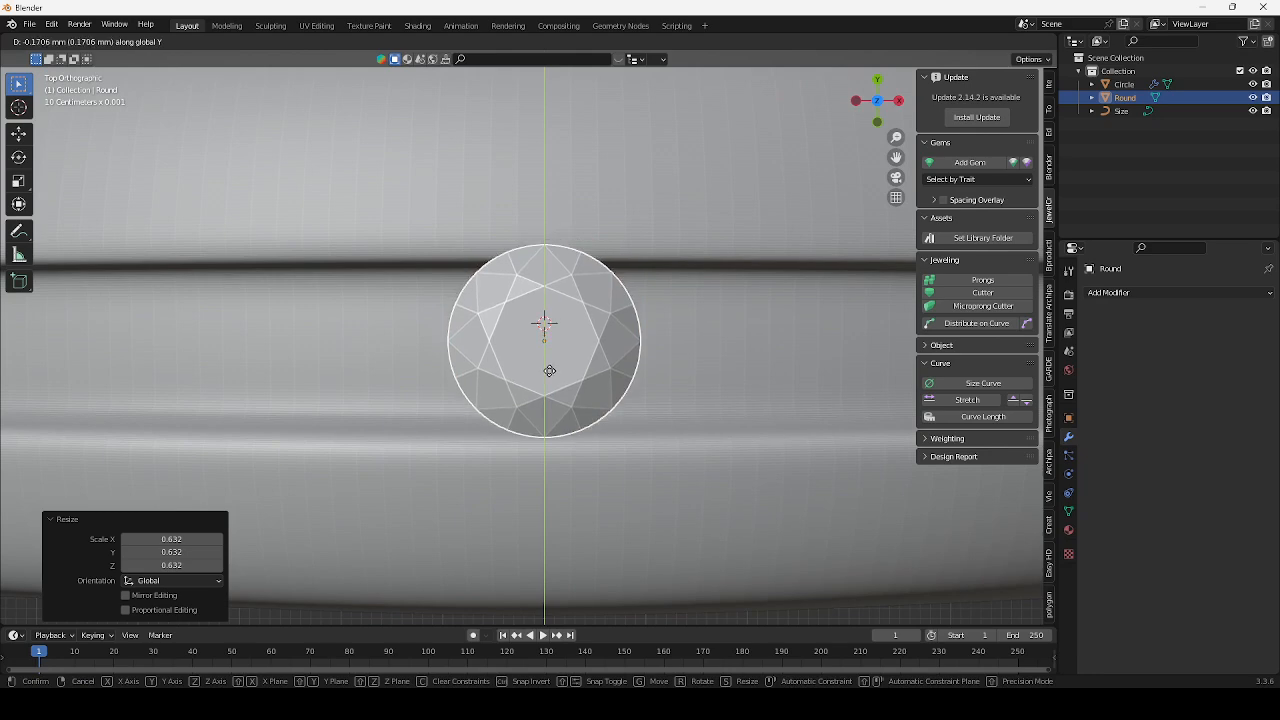
{"action": "left_click", "coordinate": [549, 371]}
Scale the diamond uniformly to about 0.739 so it fits between the groove's edges
{"action": "key", "text": "s"}
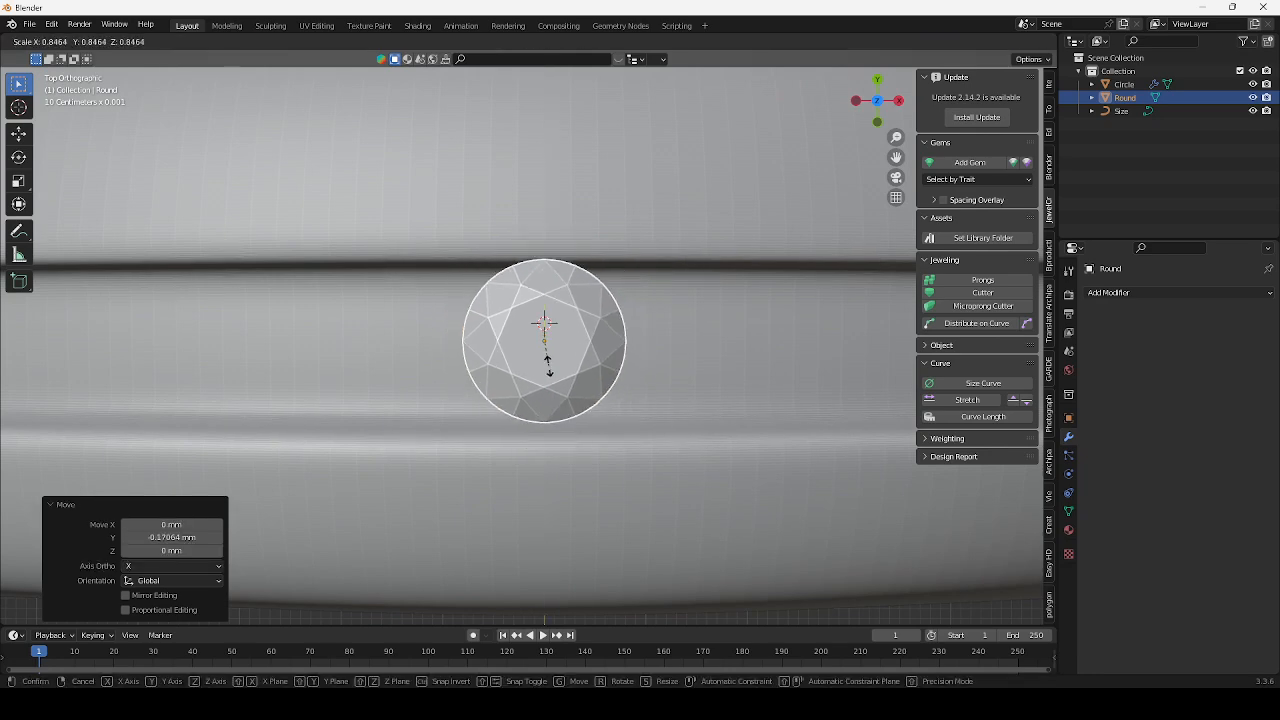
{"action": "left_click", "coordinate": [549, 366]}
{"action": "middle_click_drag", "start_coordinate": [577, 389], "coordinate": [644, 460]}
{"action": "scroll", "coordinate": [613, 370], "scroll_direction": "down", "scroll_amount": 8}
{"action": "middle_click_drag", "start_coordinate": [550, 374], "coordinate": [568, 320]}
{"action": "scroll", "coordinate": [575, 257], "scroll_direction": "up", "scroll_amount": 2}
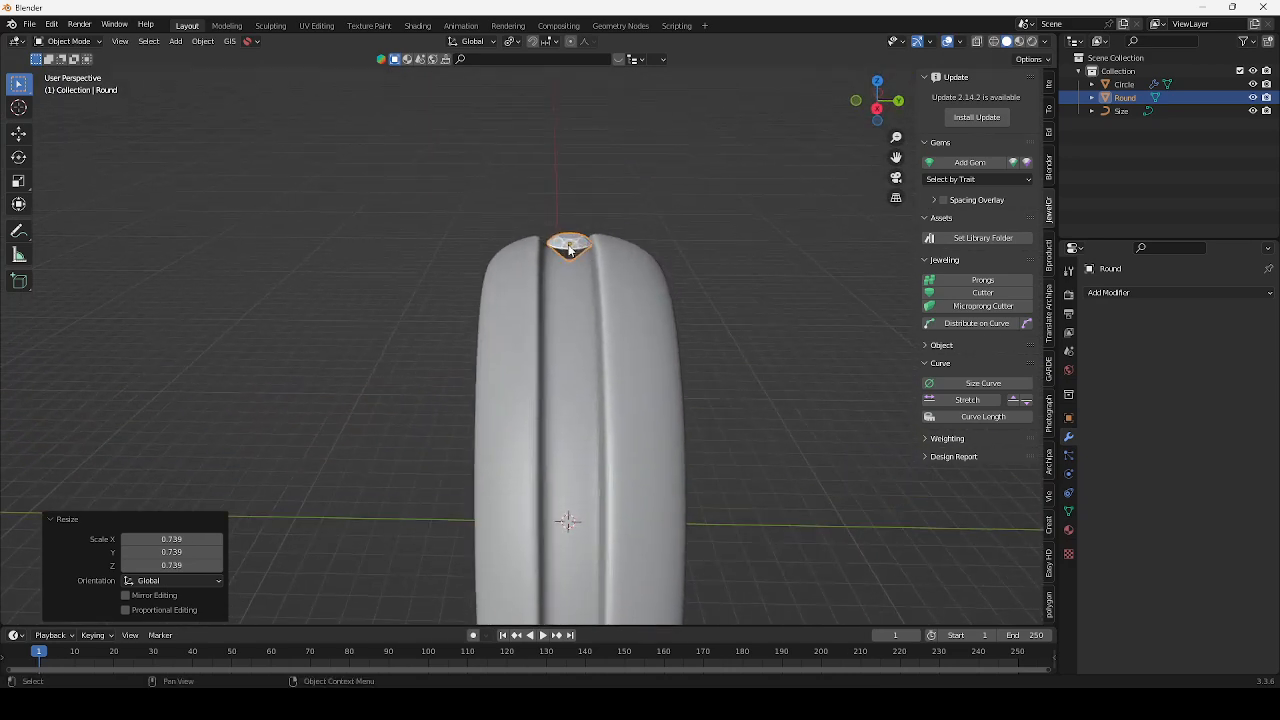
Lower the diamond about 0.16 mm along Z so it seats into the groove
{"action": "scroll", "coordinate": [578, 243], "scroll_direction": "up", "scroll_amount": 4}
{"action": "middle_click_drag", "start_coordinate": [578, 243], "coordinate": [530, 287], "text": "shift"}
{"action": "scroll", "coordinate": [546, 241], "scroll_direction": "up", "scroll_amount": 3}
{"action": "middle_click_drag", "start_coordinate": [546, 240], "coordinate": [547, 284], "text": "shift"}
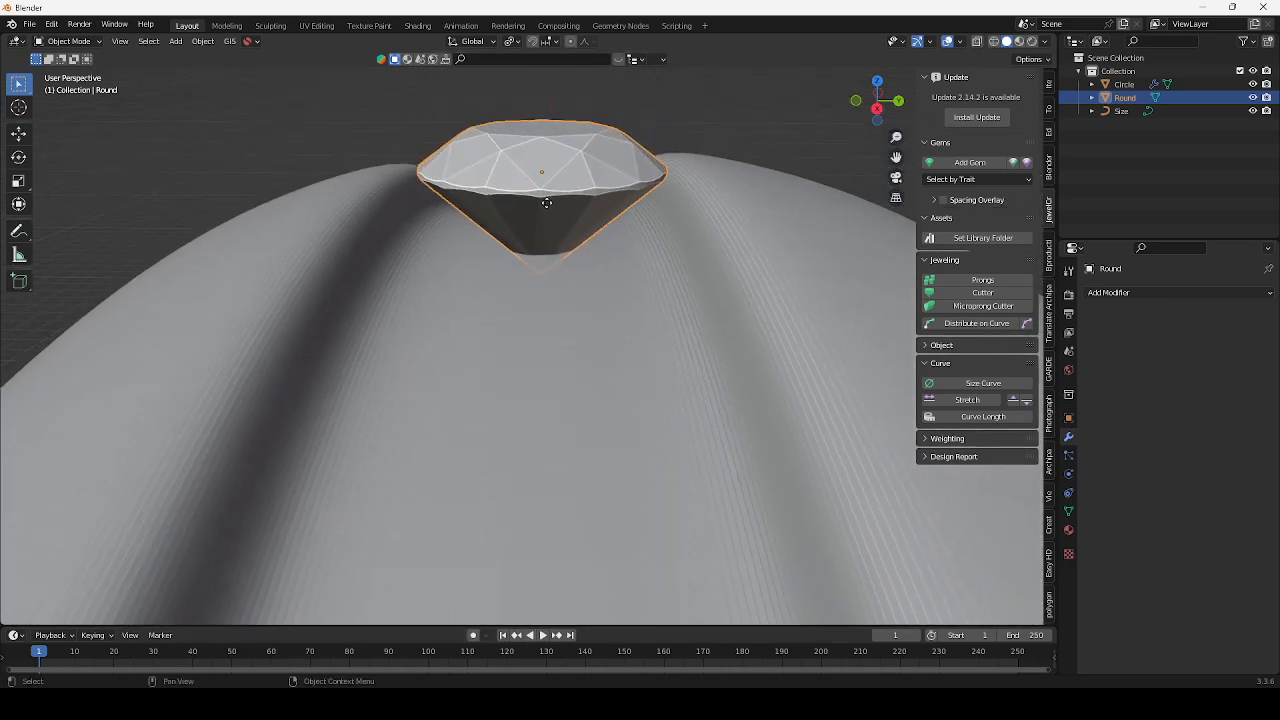
{"action": "key", "text": "g"}
{"action": "key", "text": "z"}
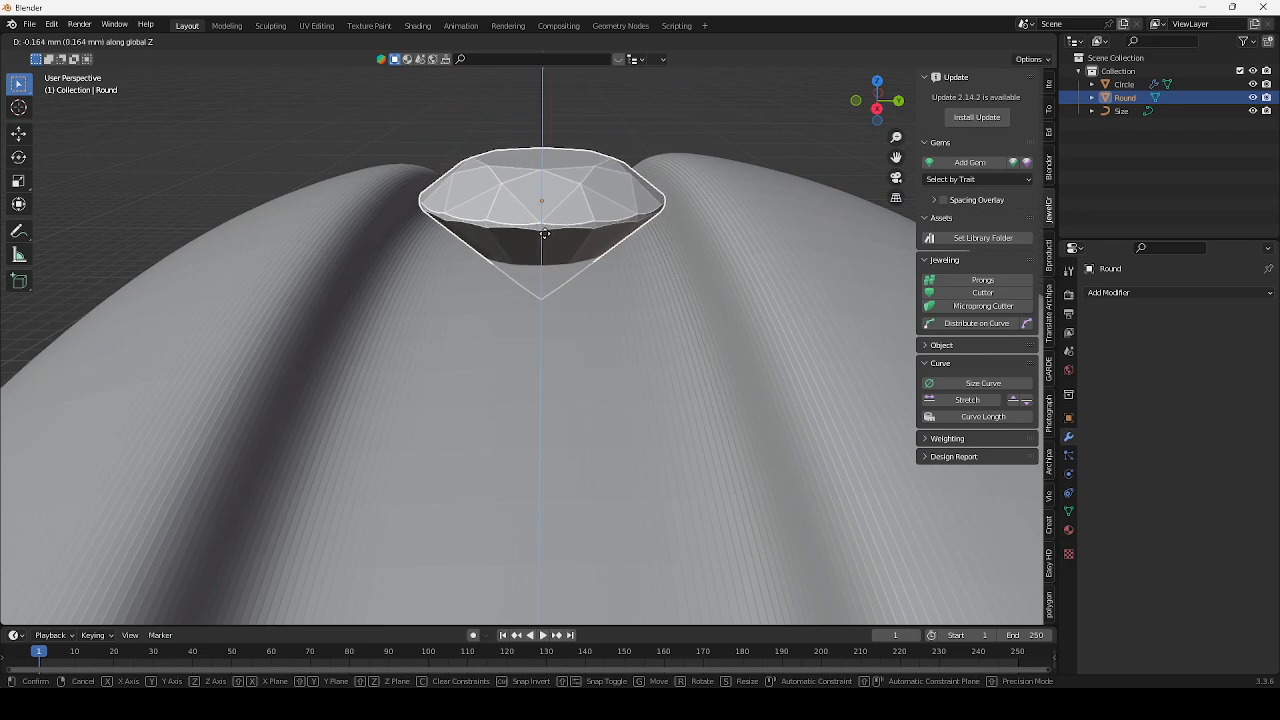
{"action": "left_click", "coordinate": [544, 233]}
Edit the ring band's mesh and add one centred loop cut running lengthwise along the groove floor
{"action": "scroll", "coordinate": [544, 233], "scroll_direction": "down", "scroll_amount": 5}
{"action": "middle_click_drag", "start_coordinate": [558, 249], "coordinate": [573, 280]}
{"action": "left_click", "coordinate": [560, 282]}
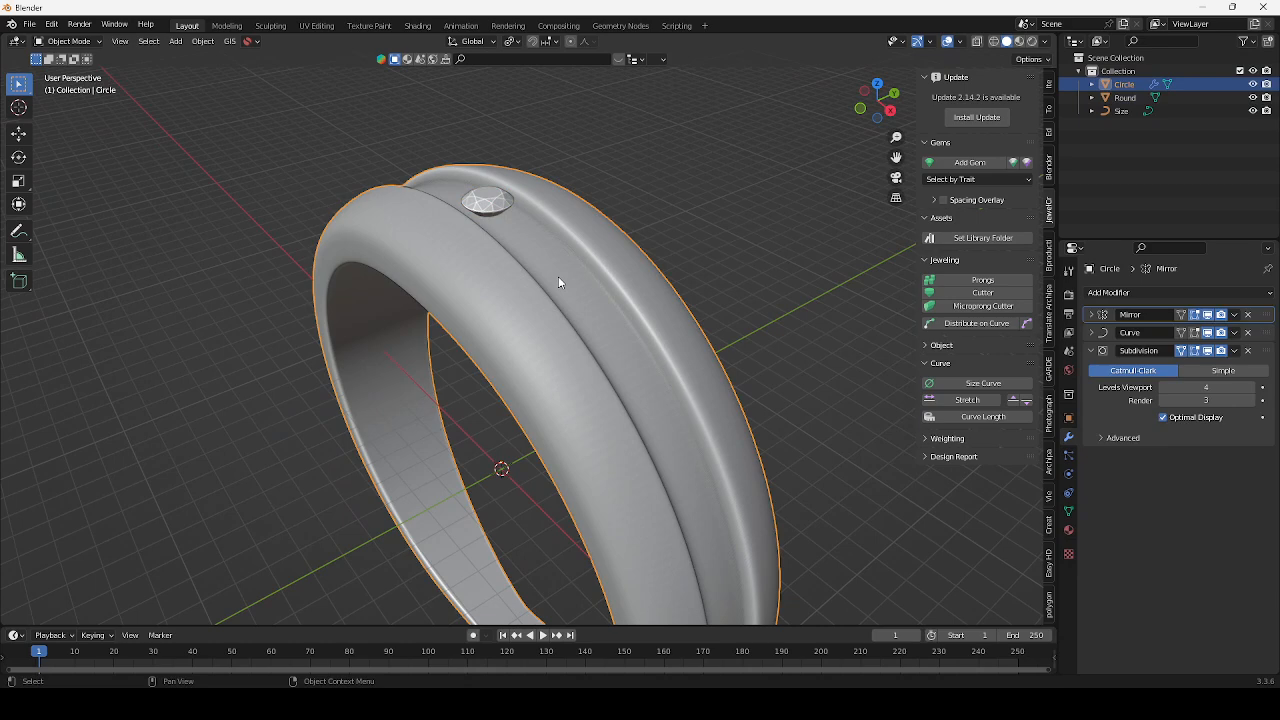
{"action": "key", "text": "Tab"}
{"action": "scroll", "coordinate": [549, 226], "scroll_direction": "down", "scroll_amount": 8}
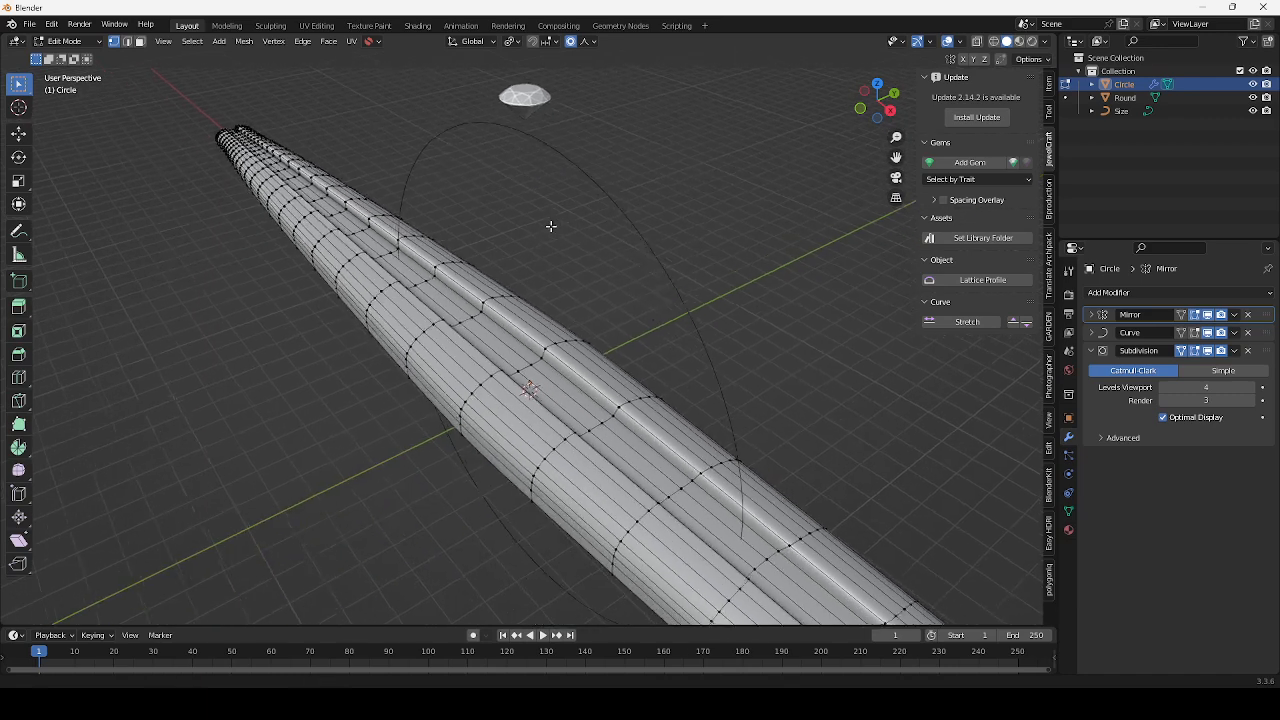
{"action": "middle_click_drag", "start_coordinate": [672, 388], "coordinate": [634, 383], "text": "shift"}
{"action": "scroll", "coordinate": [553, 413], "scroll_direction": "up", "scroll_amount": 5}
{"action": "scroll", "coordinate": [553, 413], "scroll_direction": "up", "scroll_amount": 4}
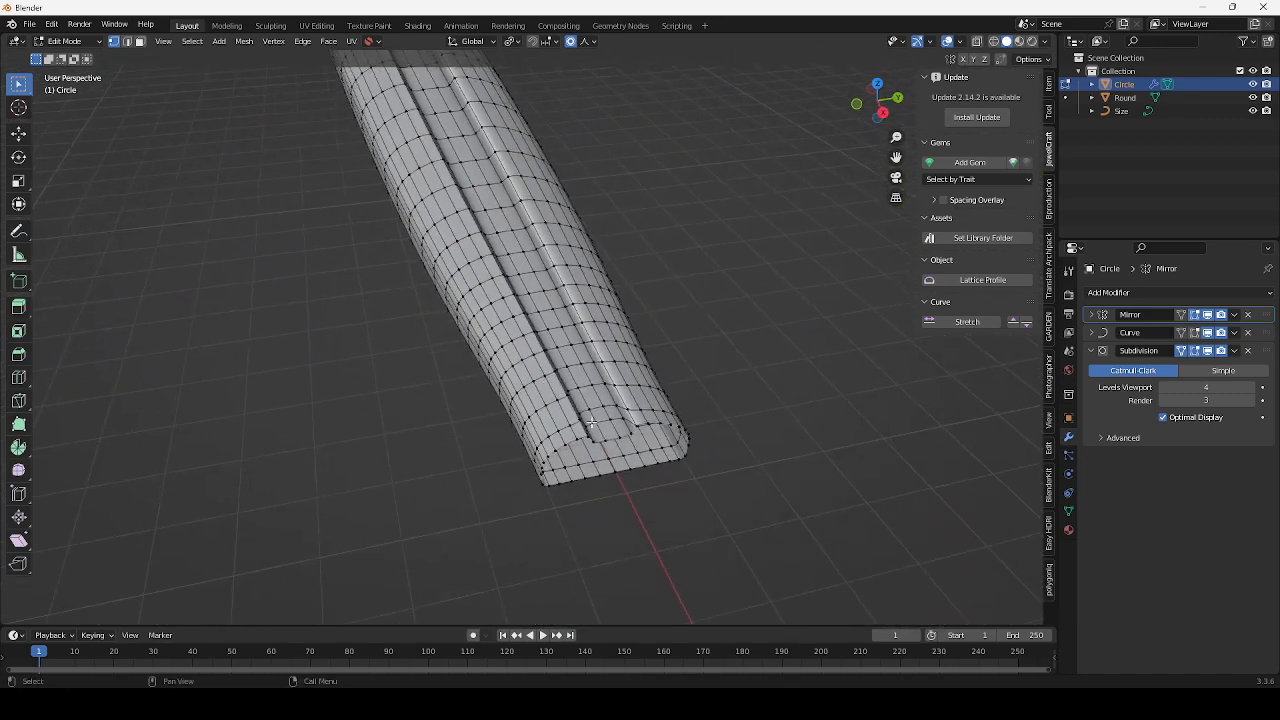
{"action": "middle_click_drag", "start_coordinate": [553, 413], "coordinate": [579, 445]}
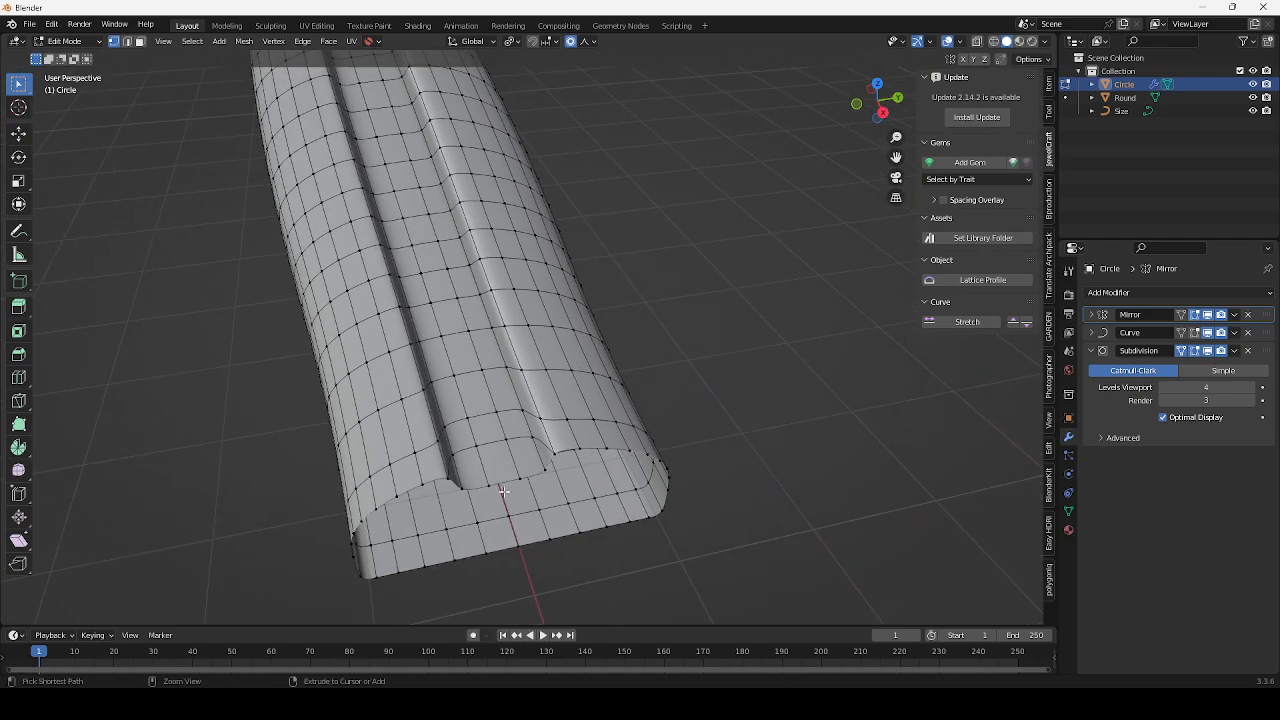
{"action": "key", "text": "ctrl+r"}
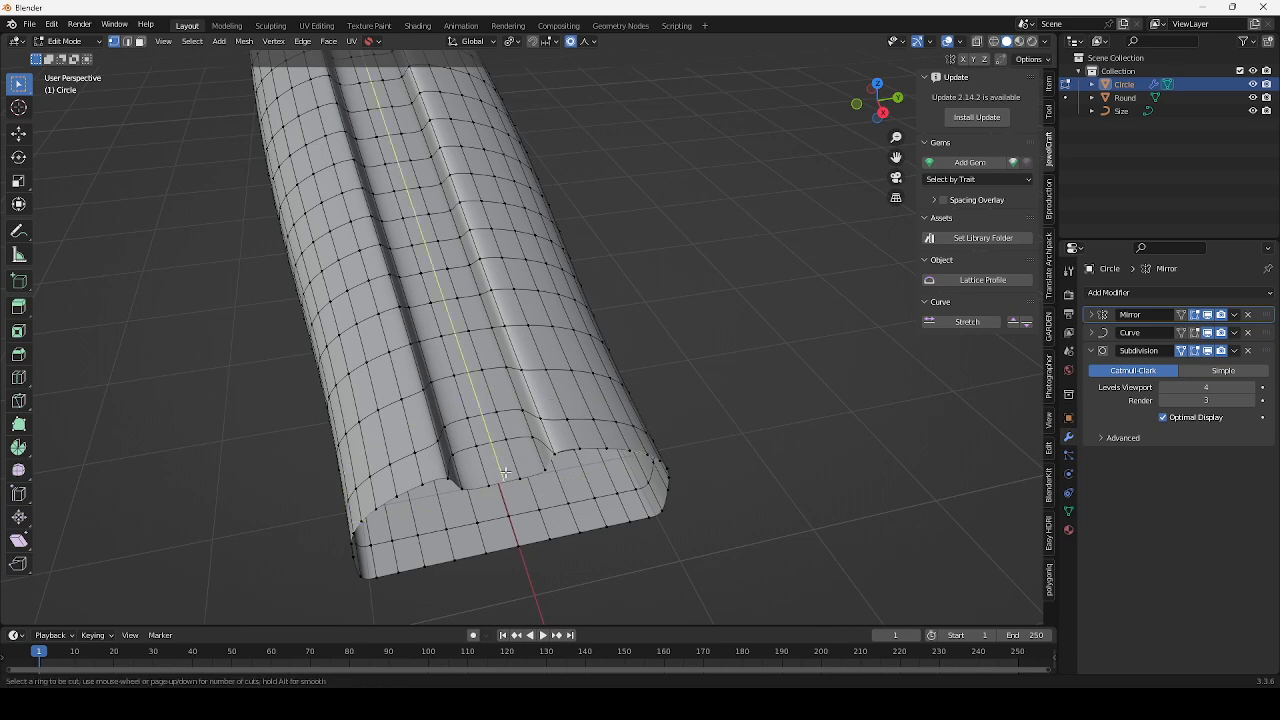
{"action": "left_click", "coordinate": [505, 472]}
{"action": "right_click", "coordinate": [505, 472]}
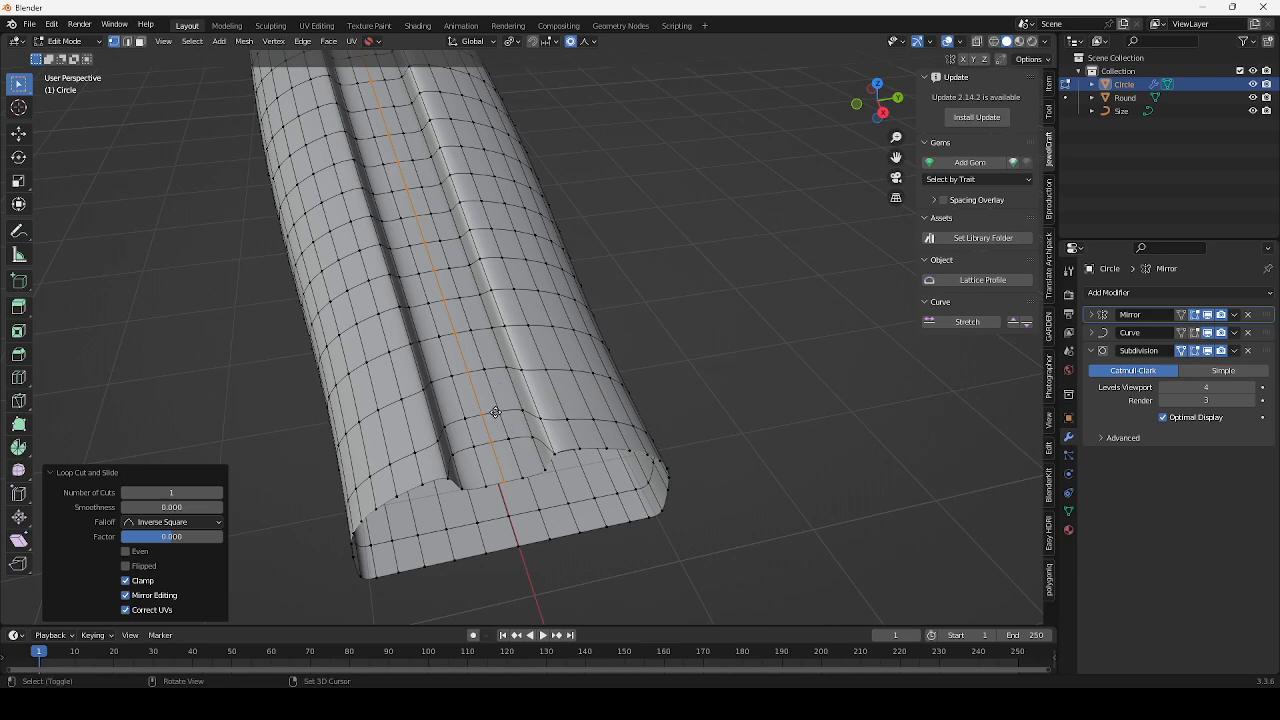
Duplicate the groove's centre edge loop in place, separate the copy into its own object, and return to Object Mode
{"action": "key", "text": "g"}
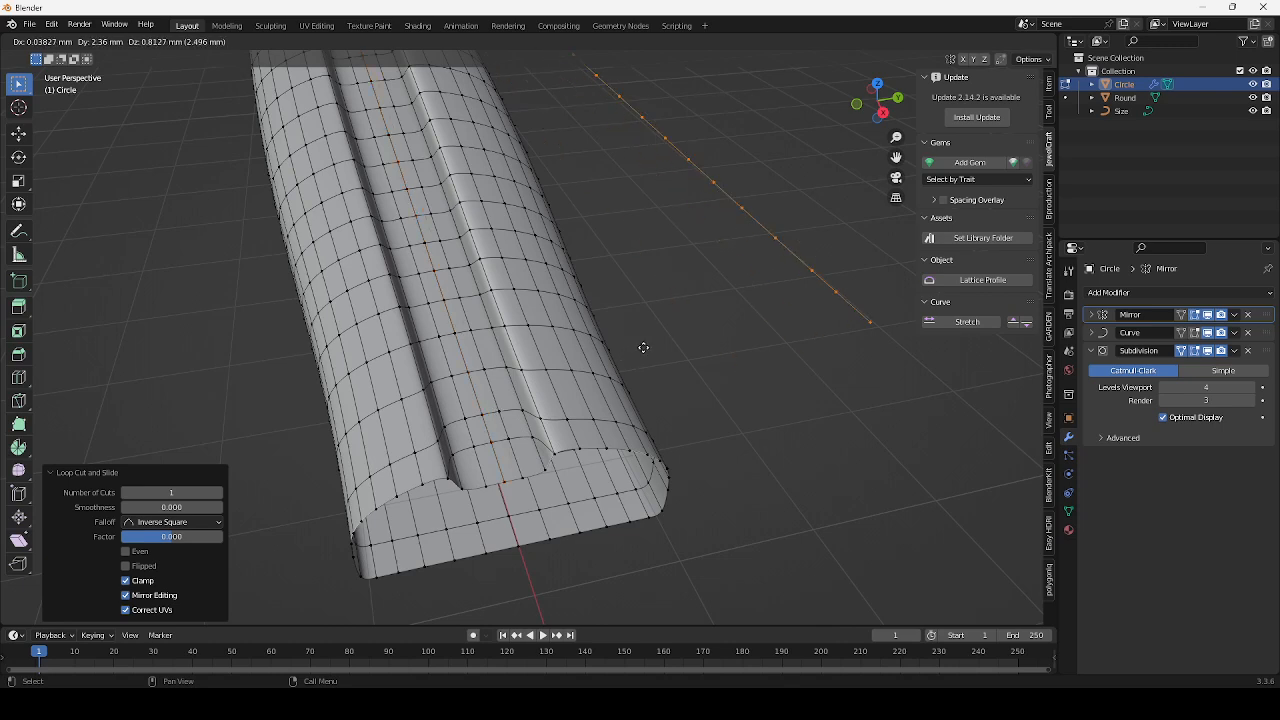
{"action": "right_click", "coordinate": [609, 367]}
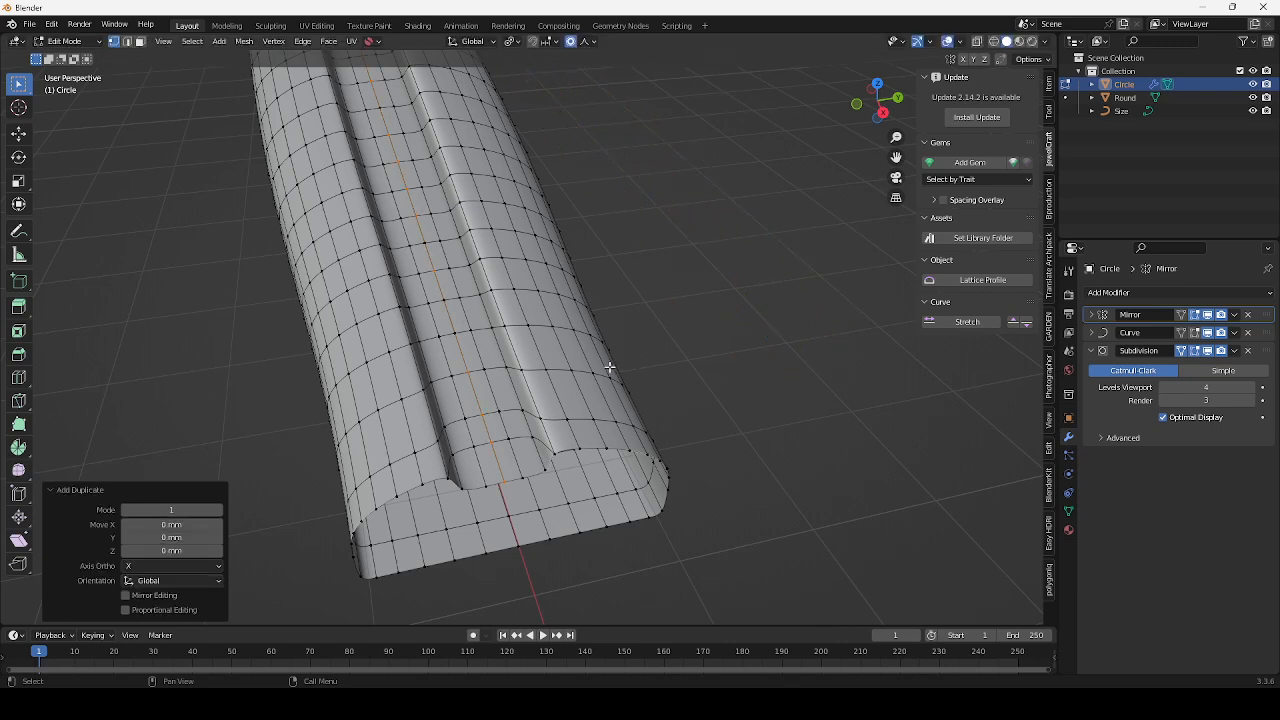
{"action": "key", "text": "p"}
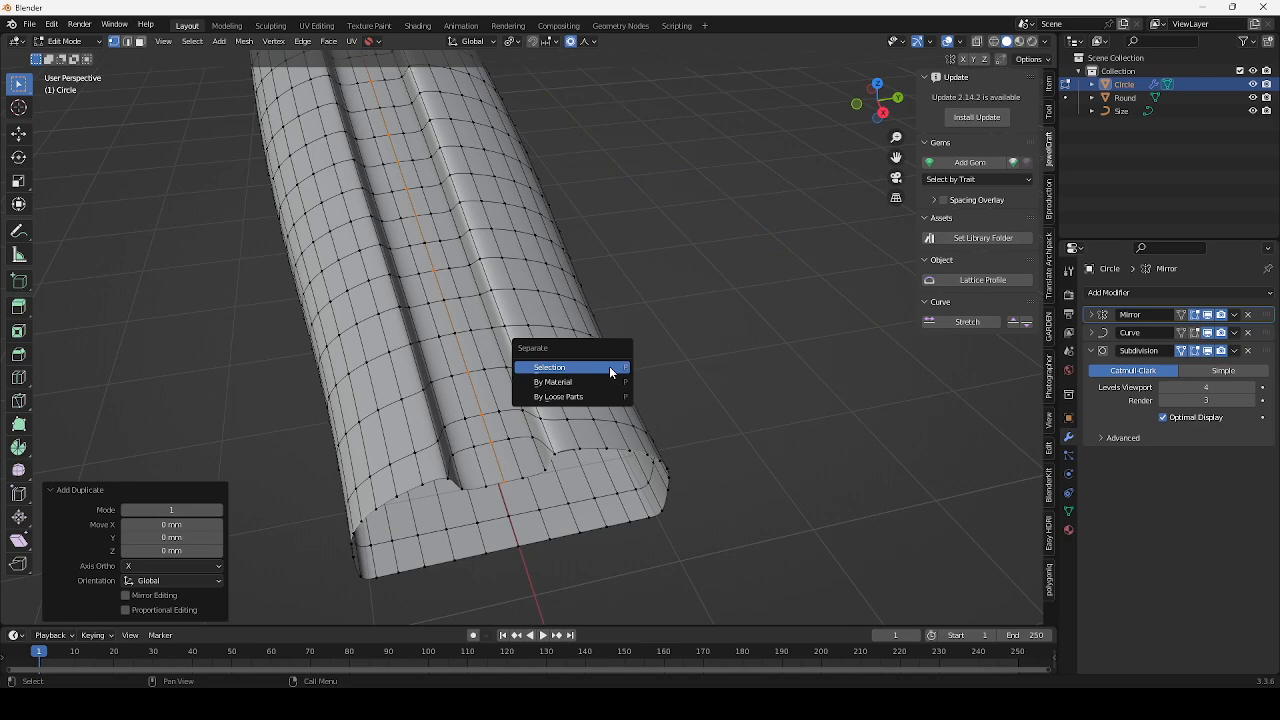
{"action": "left_click", "coordinate": [609, 367]}
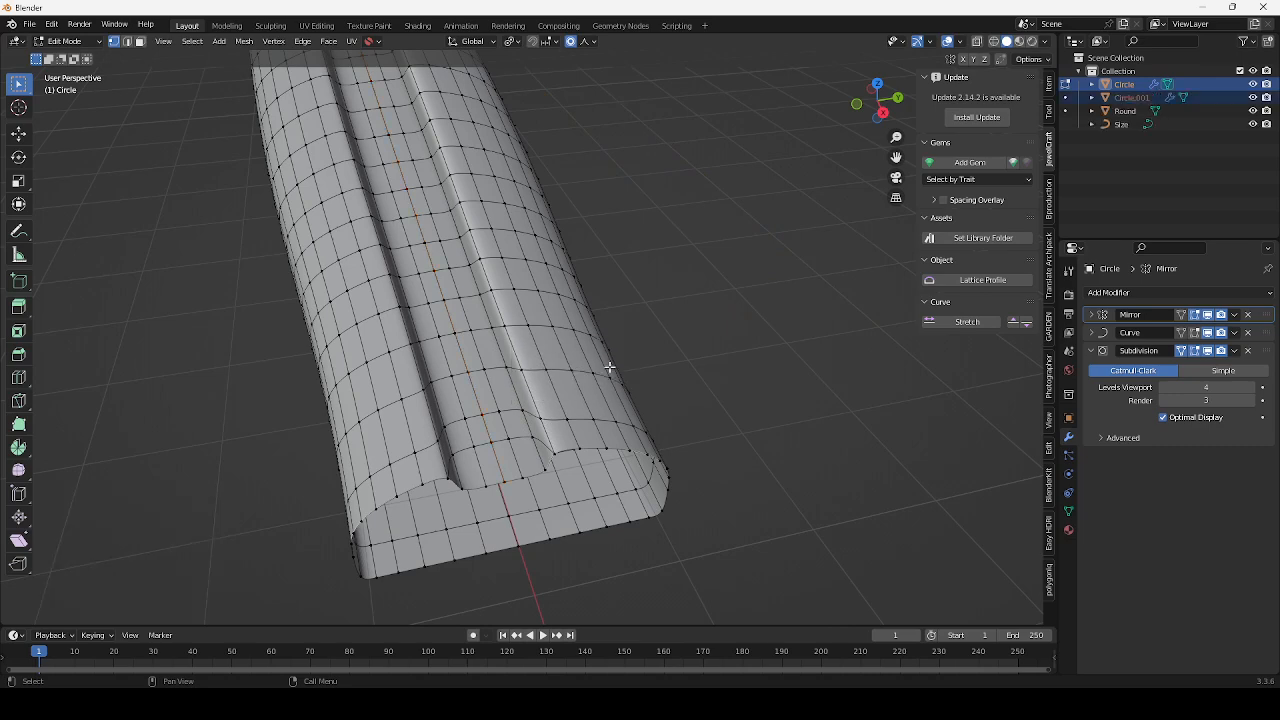
{"action": "key", "text": "Tab"}
{"action": "scroll", "coordinate": [612, 400], "scroll_direction": "down", "scroll_amount": 5}
{"action": "middle_click_drag", "start_coordinate": [527, 366], "coordinate": [612, 442], "text": "shift"}
{"action": "scroll", "coordinate": [498, 230], "scroll_direction": "up", "scroll_amount": 4}
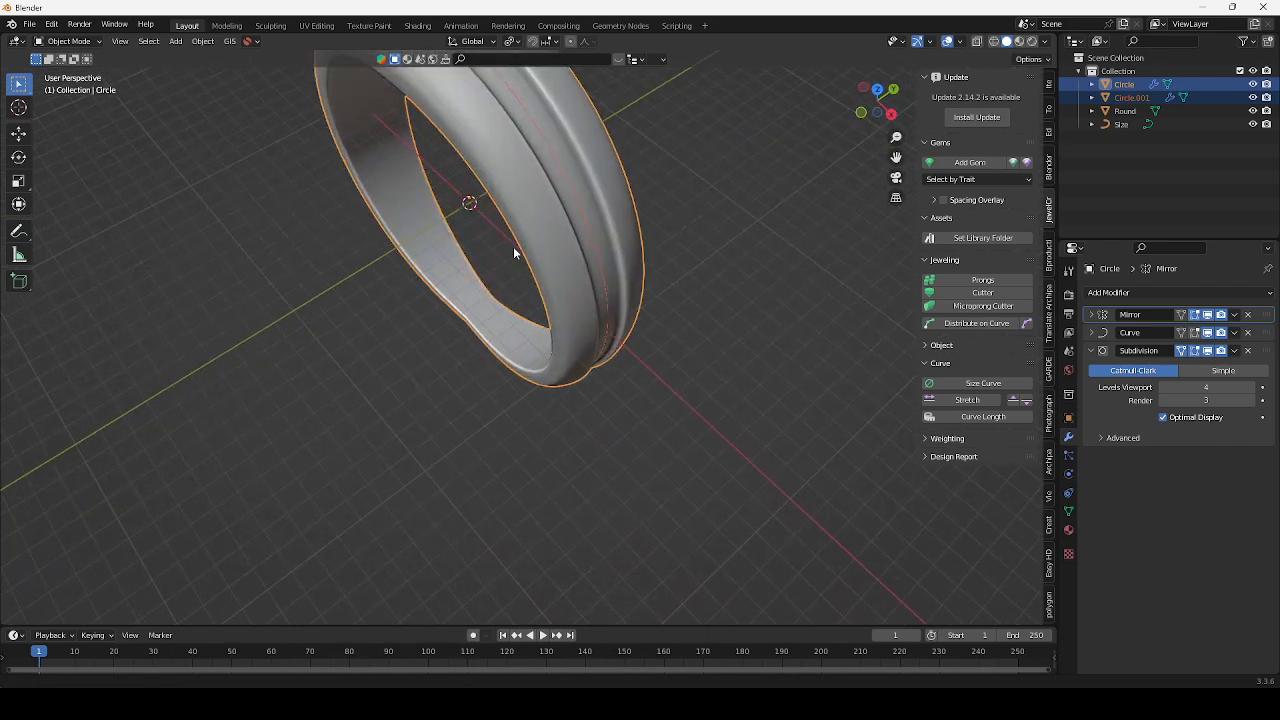
{"action": "middle_click_drag", "start_coordinate": [513, 253], "coordinate": [601, 228]}
{"action": "scroll", "coordinate": [543, 247], "scroll_direction": "up", "scroll_amount": 4}
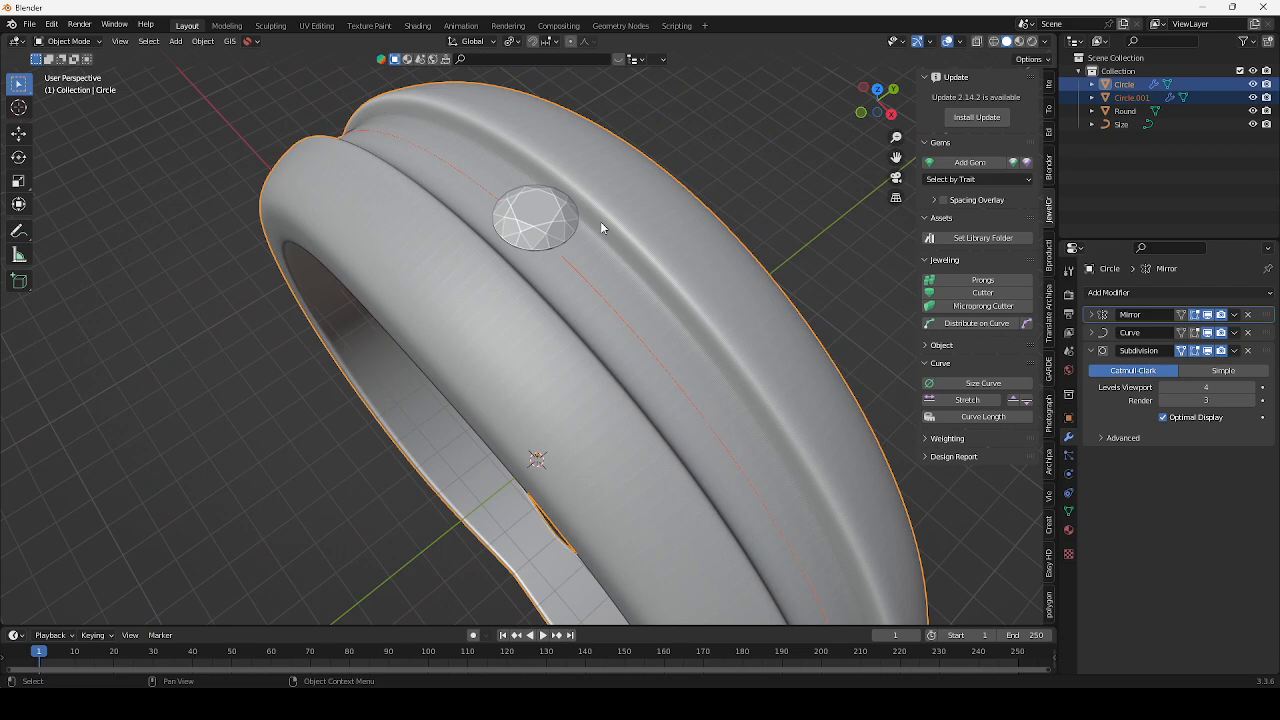
Distribute the diamond along the Size curve with JewelCraft's Distribute on Curve
{"action": "left_click", "coordinate": [690, 162]}
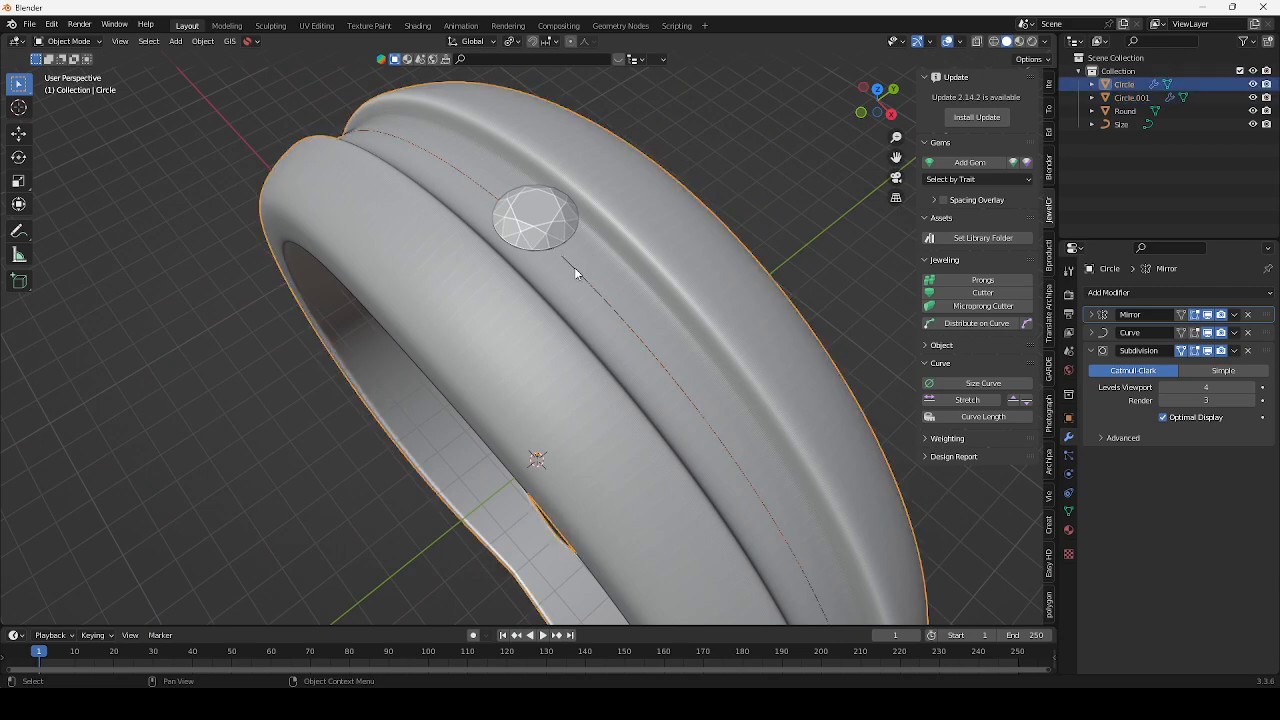
{"action": "left_click", "coordinate": [1120, 124]}
{"action": "left_click", "coordinate": [545, 213]}
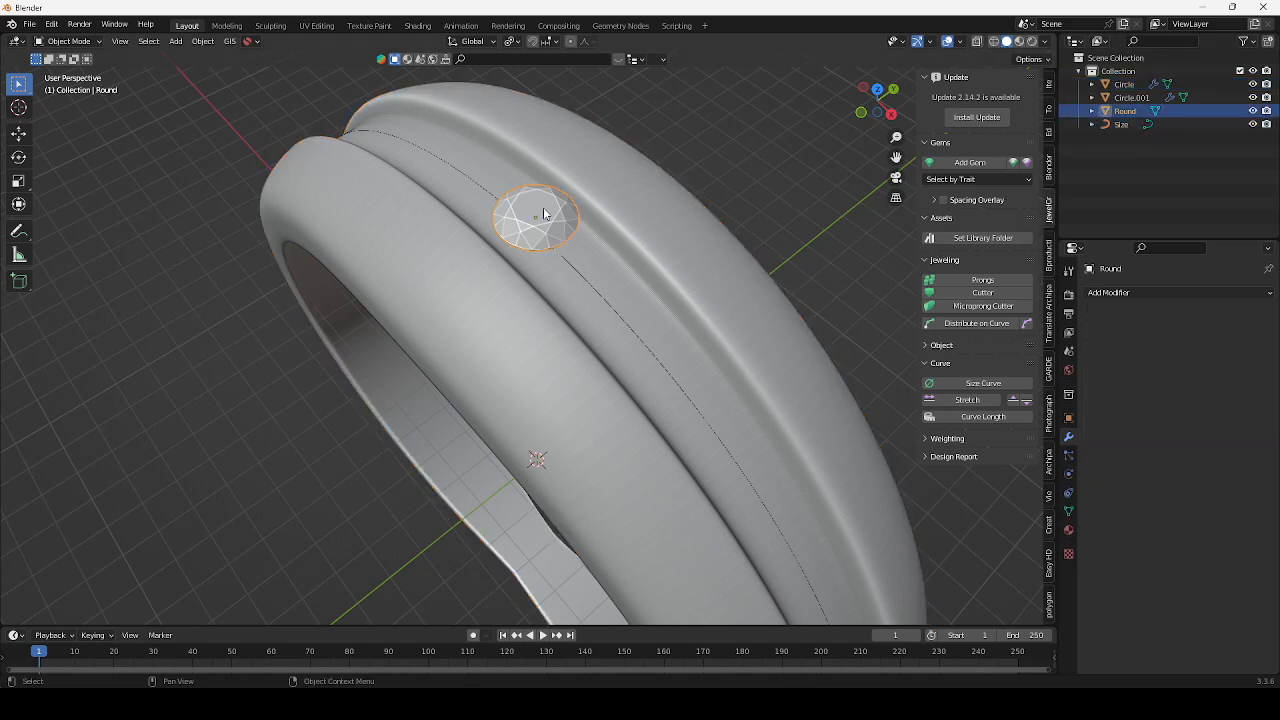
{"action": "left_click", "coordinate": [768, 151]}
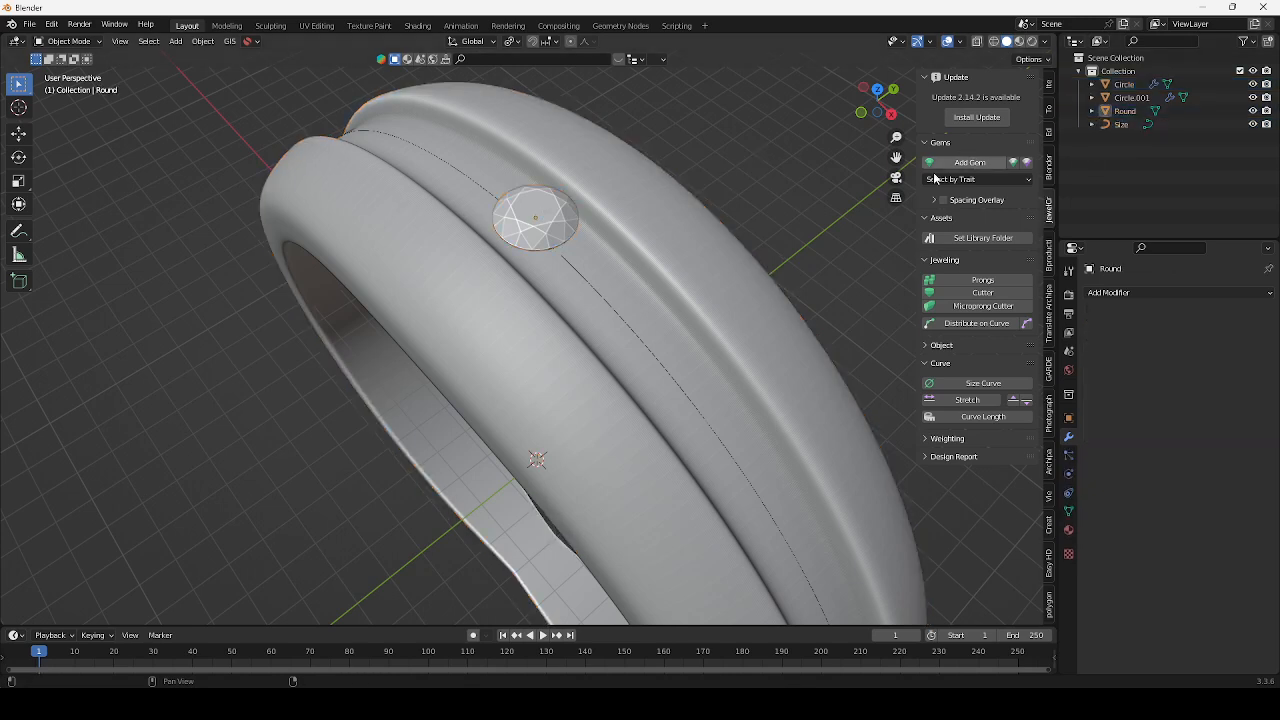
{"action": "left_click", "coordinate": [557, 232]}
{"action": "left_click", "coordinate": [1122, 125], "text": "ctrl"}
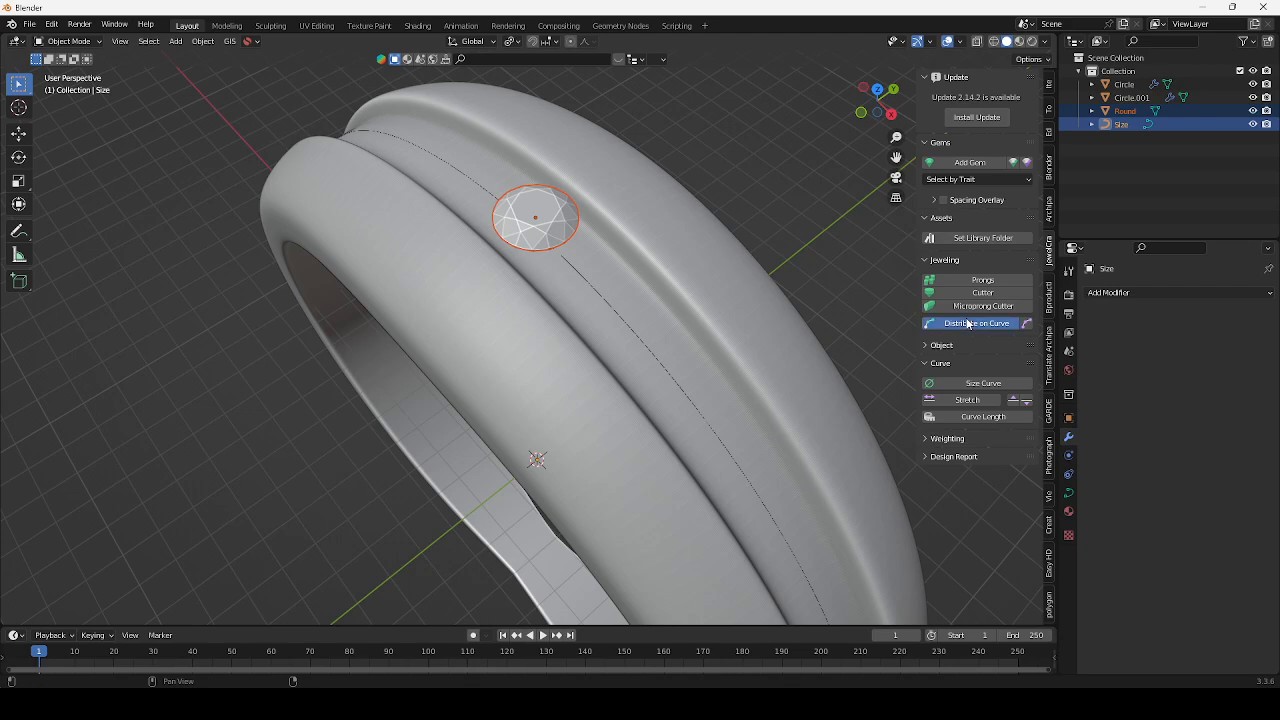
{"action": "left_click", "coordinate": [968, 324]}
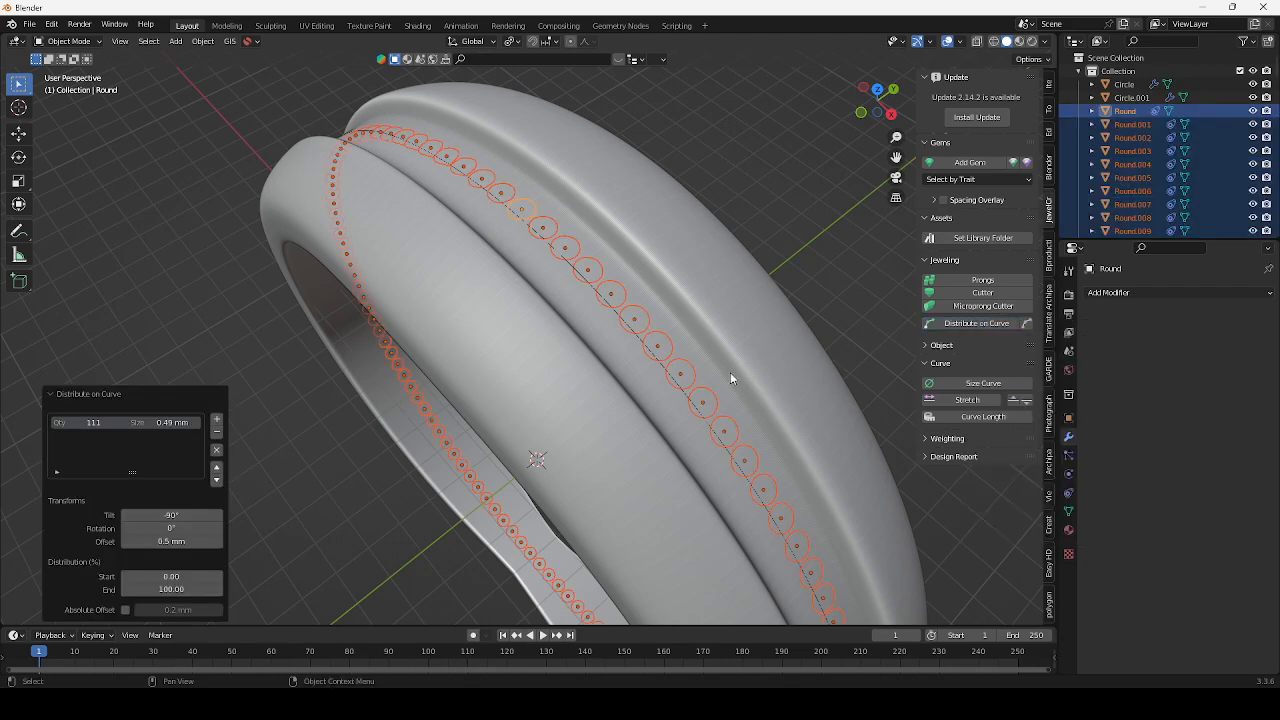
Set the distributed gems' offset to 0.68 mm so they rise above the groove floor
{"action": "middle_click_drag", "start_coordinate": [730, 372], "coordinate": [656, 417]}
{"action": "scroll", "coordinate": [549, 309], "scroll_direction": "up", "scroll_amount": 4}
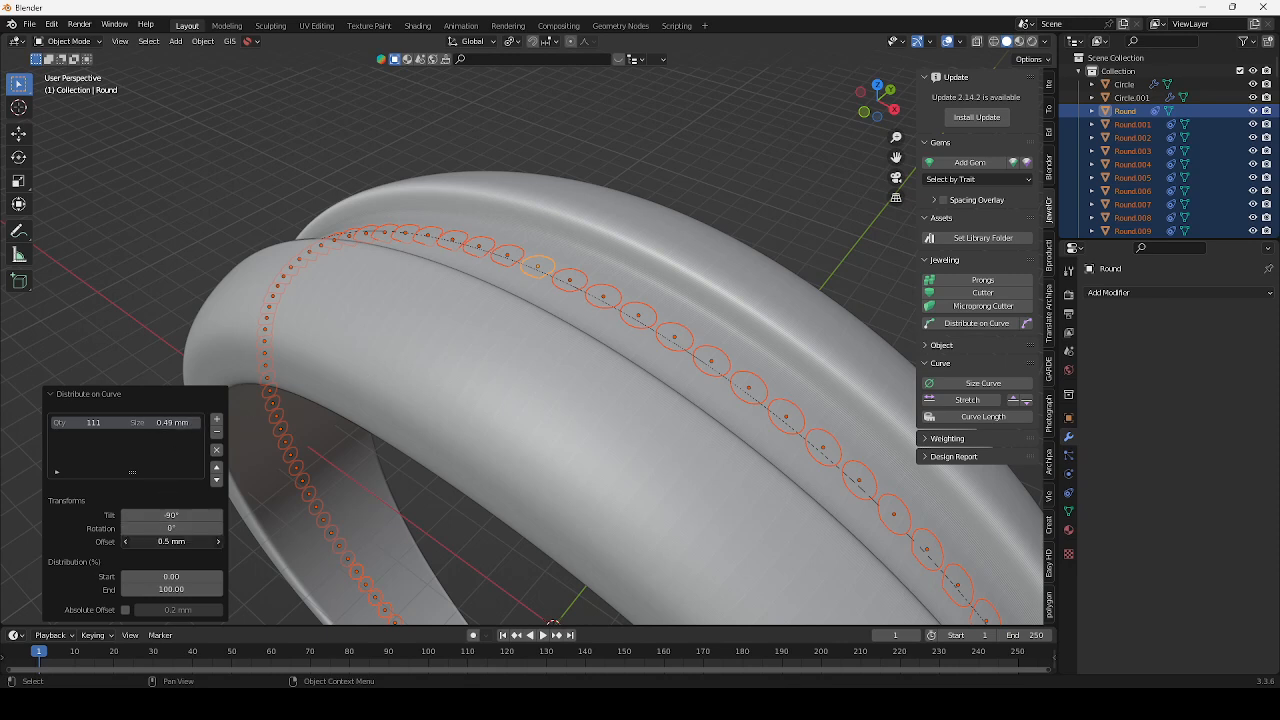
{"action": "left_click_drag", "start_coordinate": [172, 541], "coordinate": [190, 541]}
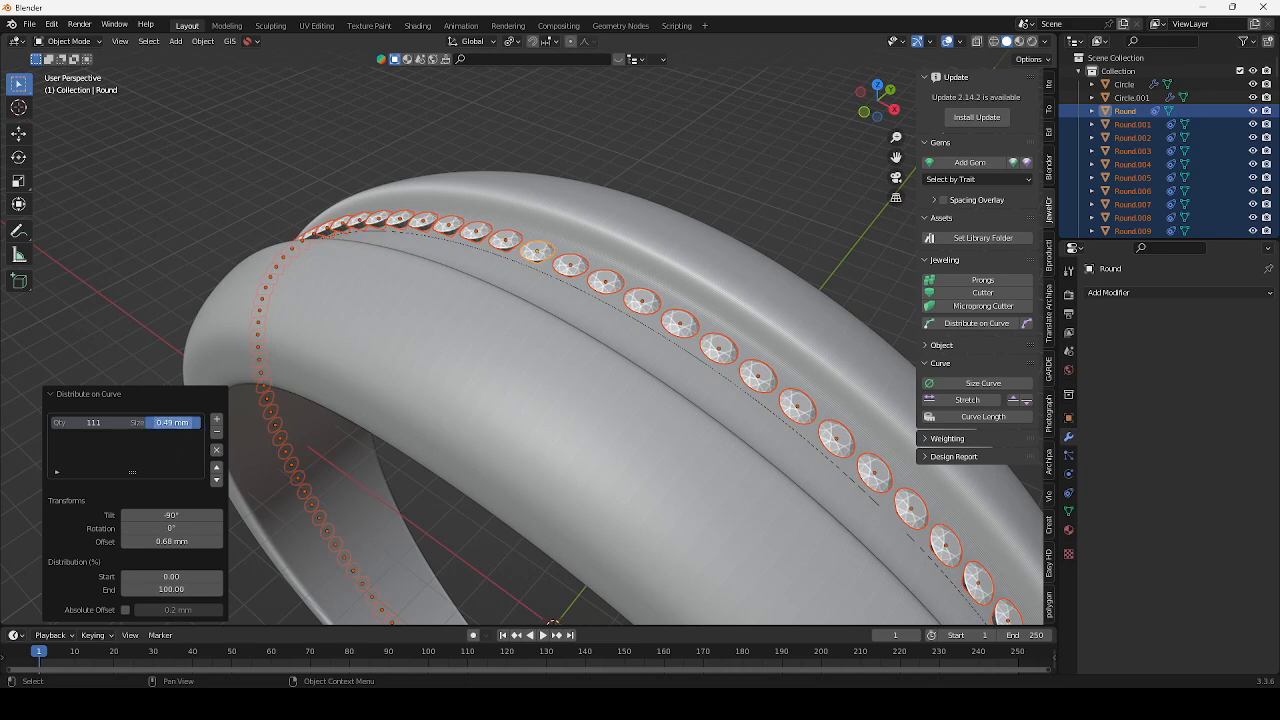
Set the distributed gems' quantity to 55 and their size to 1.2 mm
{"action": "mouse_move", "coordinate": [172, 422]}
{"action": "left_mouse_down"}
{"action": "mouse_move", "coordinate": [220, 422]}
{"action": "mouse_move", "coordinate": [195, 422]}
{"action": "left_mouse_up"}
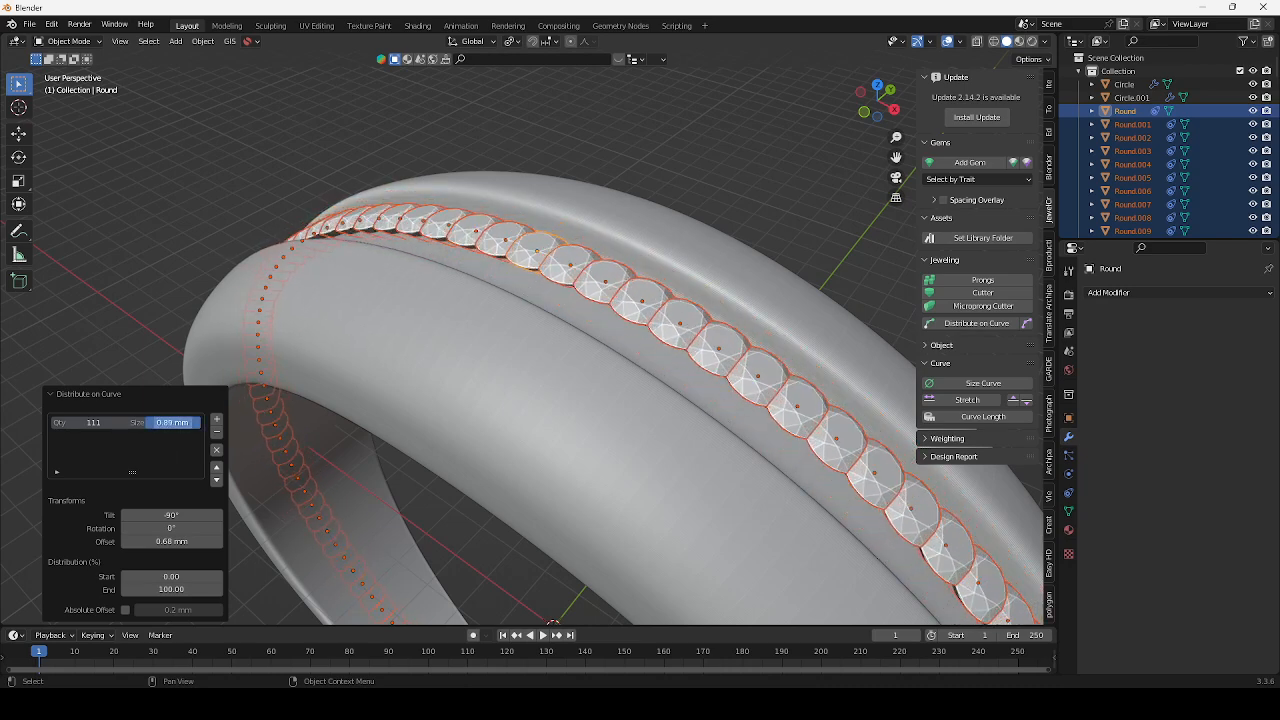
{"action": "left_click_drag", "start_coordinate": [103, 421], "coordinate": [50, 421]}
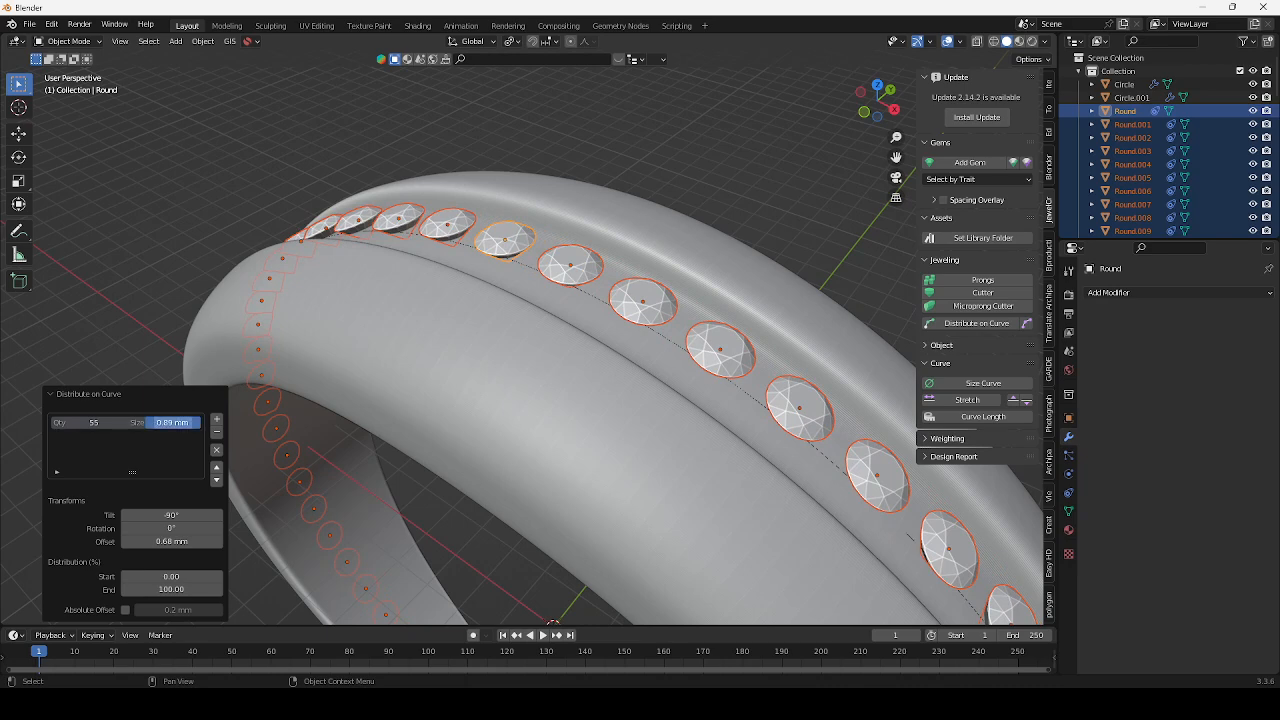
{"action": "left_click_drag", "start_coordinate": [172, 422], "coordinate": [190, 422]}
{"action": "middle_click_drag", "start_coordinate": [586, 369], "coordinate": [540, 385]}
{"action": "scroll", "coordinate": [455, 363], "scroll_direction": "up", "scroll_amount": 5}
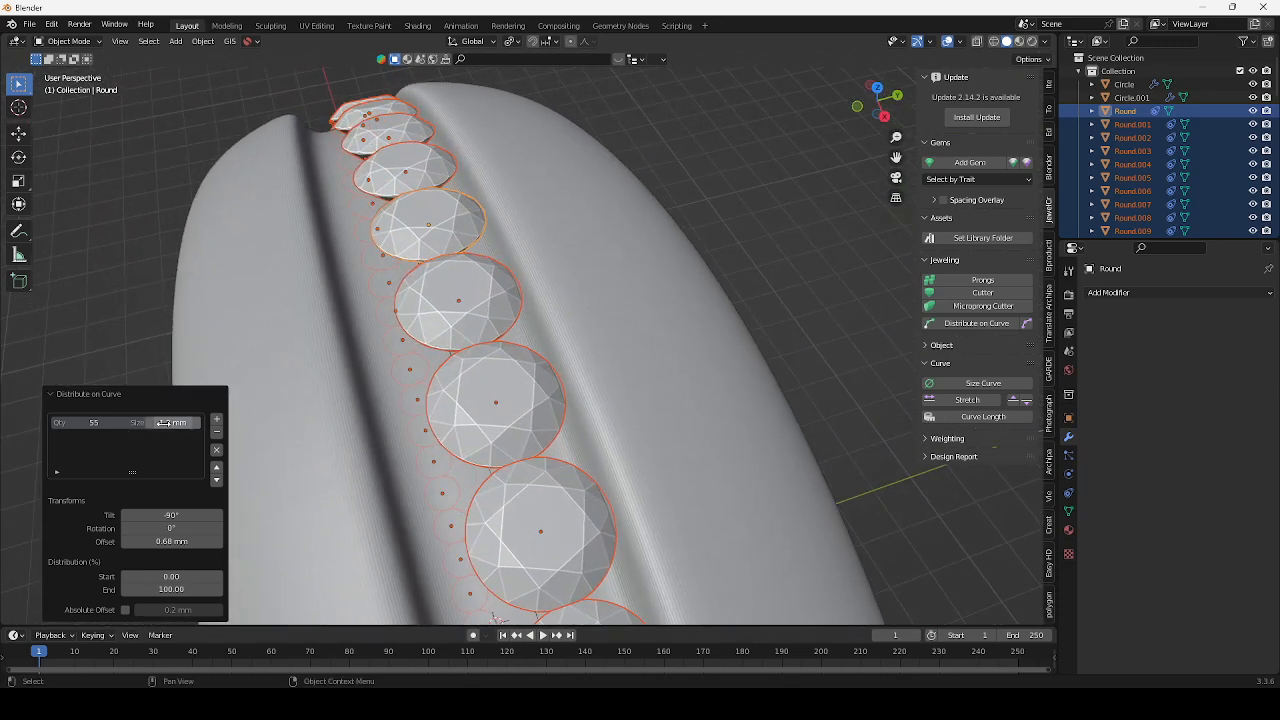
Reduce the distribution to 31 gems and enlarge them to 1.8 mm
{"action": "left_click", "coordinate": [96, 422]}
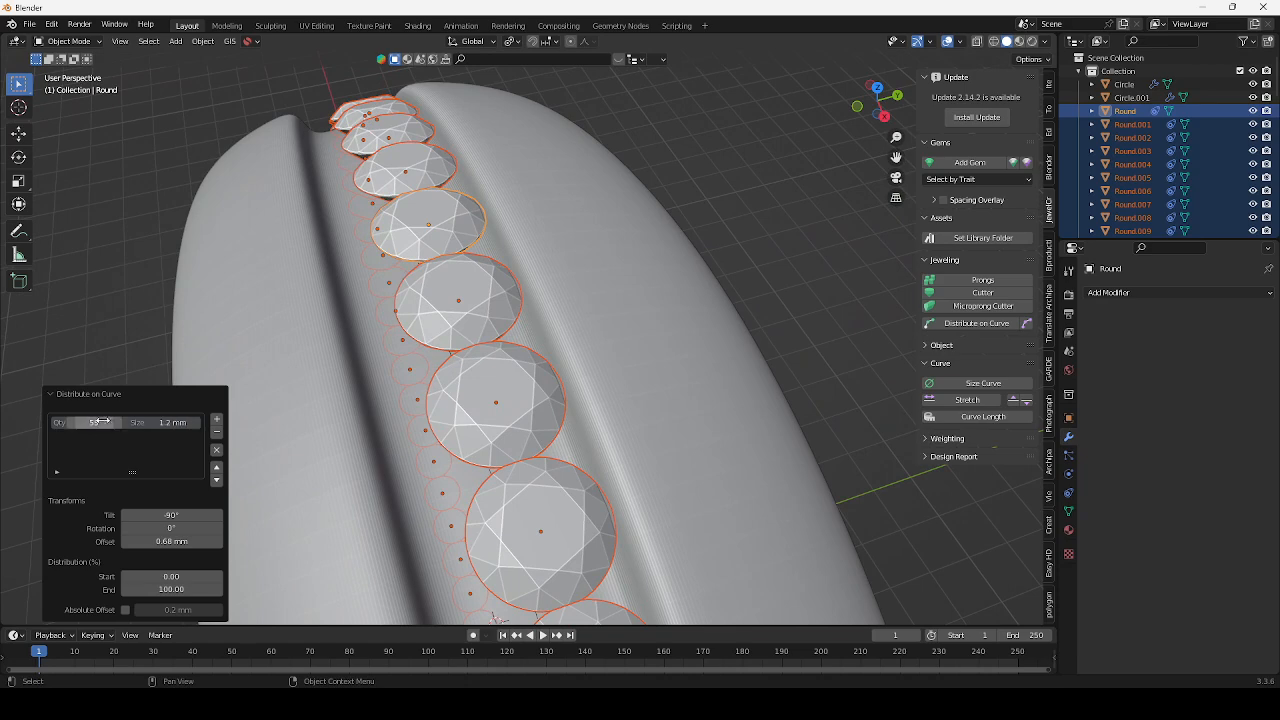
{"action": "left_click_drag", "start_coordinate": [98, 422], "coordinate": [60, 422]}
{"action": "left_click_drag", "start_coordinate": [172, 422], "coordinate": [186, 422]}
{"action": "left_click_drag", "start_coordinate": [94, 422], "coordinate": [81, 422]}
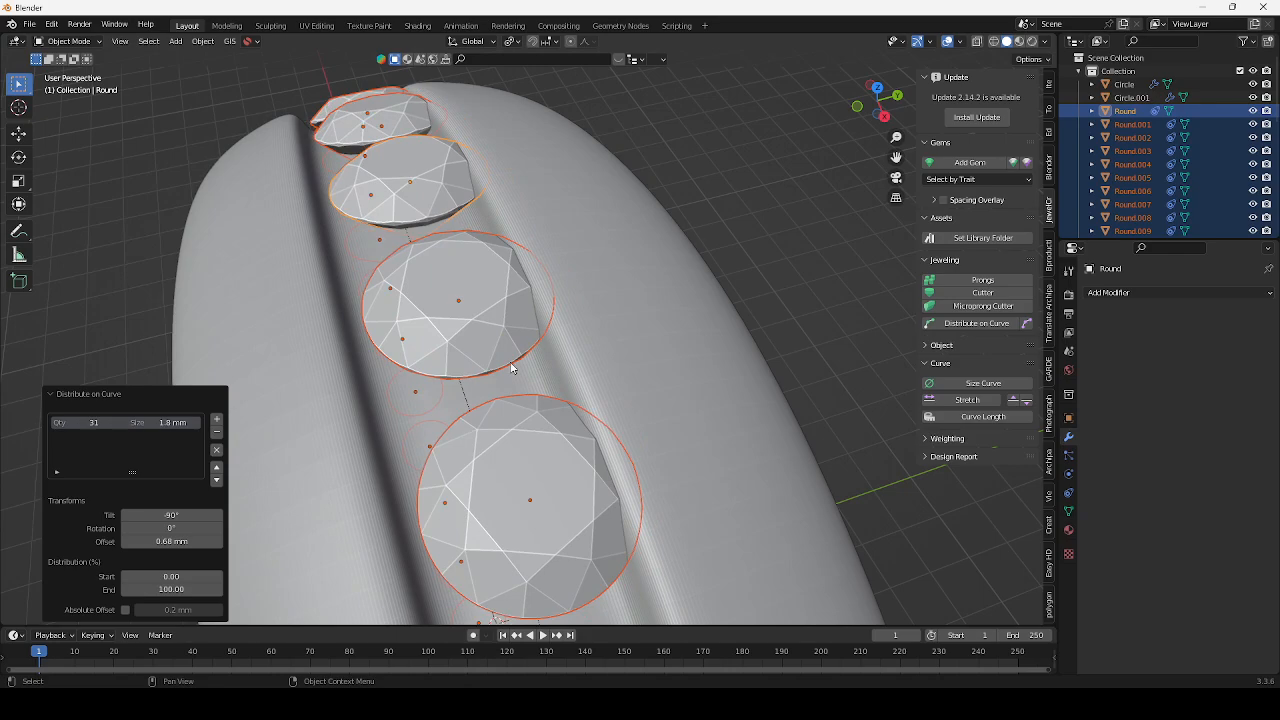
Limit the gem distribution to start at 86.20% and end at 100.80% of the curve, with a quantity of 5
{"action": "scroll", "coordinate": [512, 368], "scroll_direction": "down", "scroll_amount": 4}
{"action": "middle_click_drag", "start_coordinate": [521, 496], "coordinate": [554, 326], "text": "shift"}
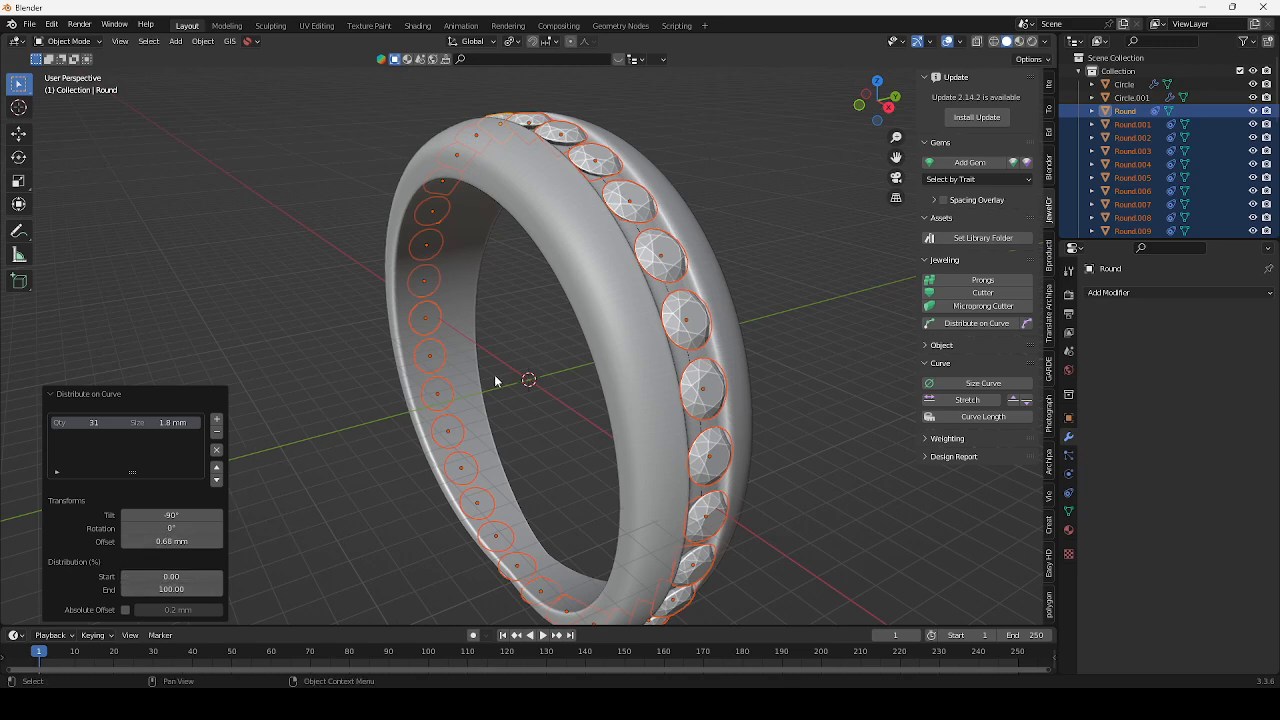
{"action": "scroll", "coordinate": [497, 374], "scroll_direction": "down", "scroll_amount": 2}
{"action": "middle_click_drag", "start_coordinate": [497, 374], "coordinate": [324, 467]}
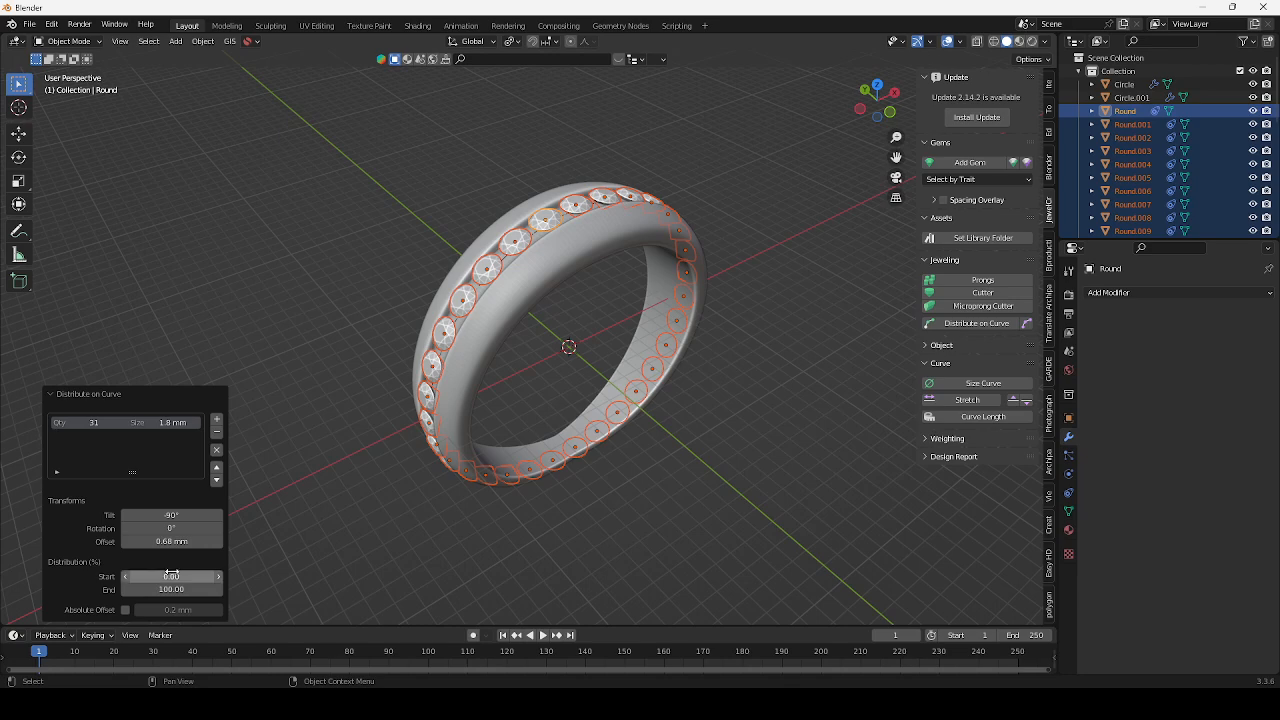
{"action": "left_click_drag", "start_coordinate": [172, 576], "coordinate": [213, 577]}
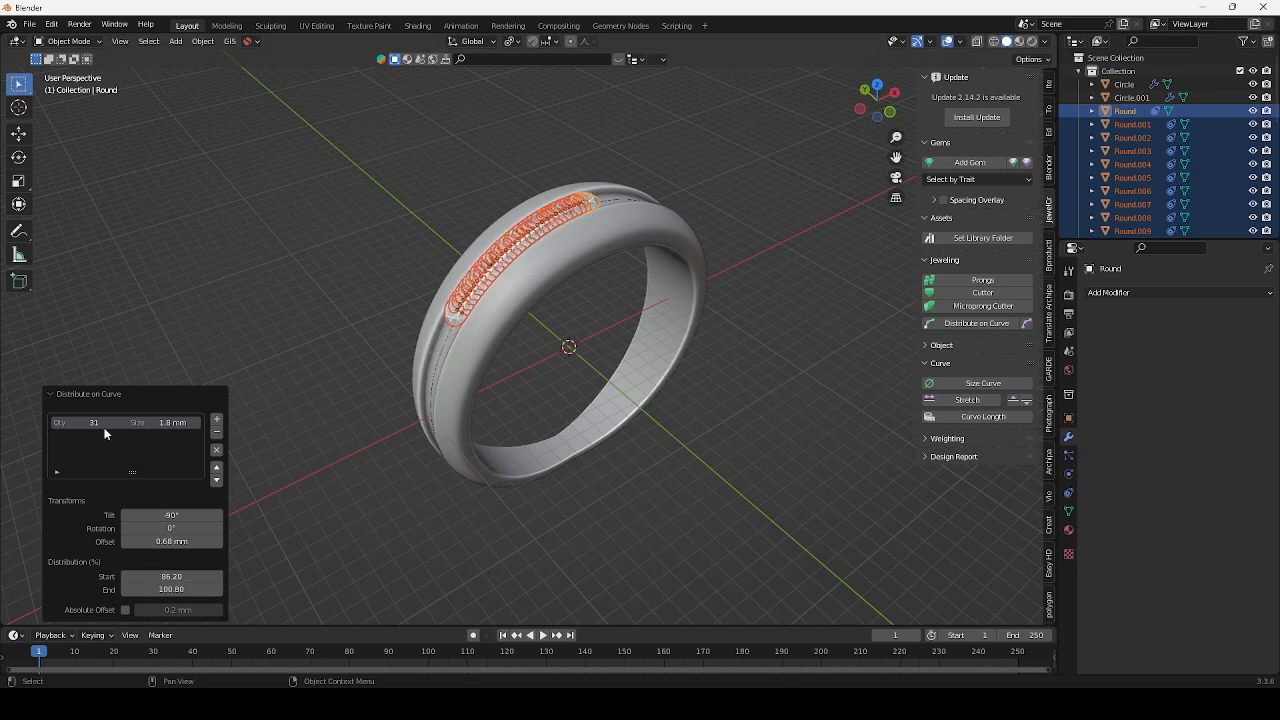
{"action": "left_click_drag", "start_coordinate": [105, 433], "coordinate": [105, 433]}
{"action": "type", "text": "5"}
{"action": "key", "text": "Return"}
Set the distribution start to 86.90% and end to 113.10%, centring the five gems across the ring's top
{"action": "middle_click_drag", "start_coordinate": [369, 390], "coordinate": [499, 302]}
{"action": "scroll", "coordinate": [499, 302], "scroll_direction": "up", "scroll_amount": 5}
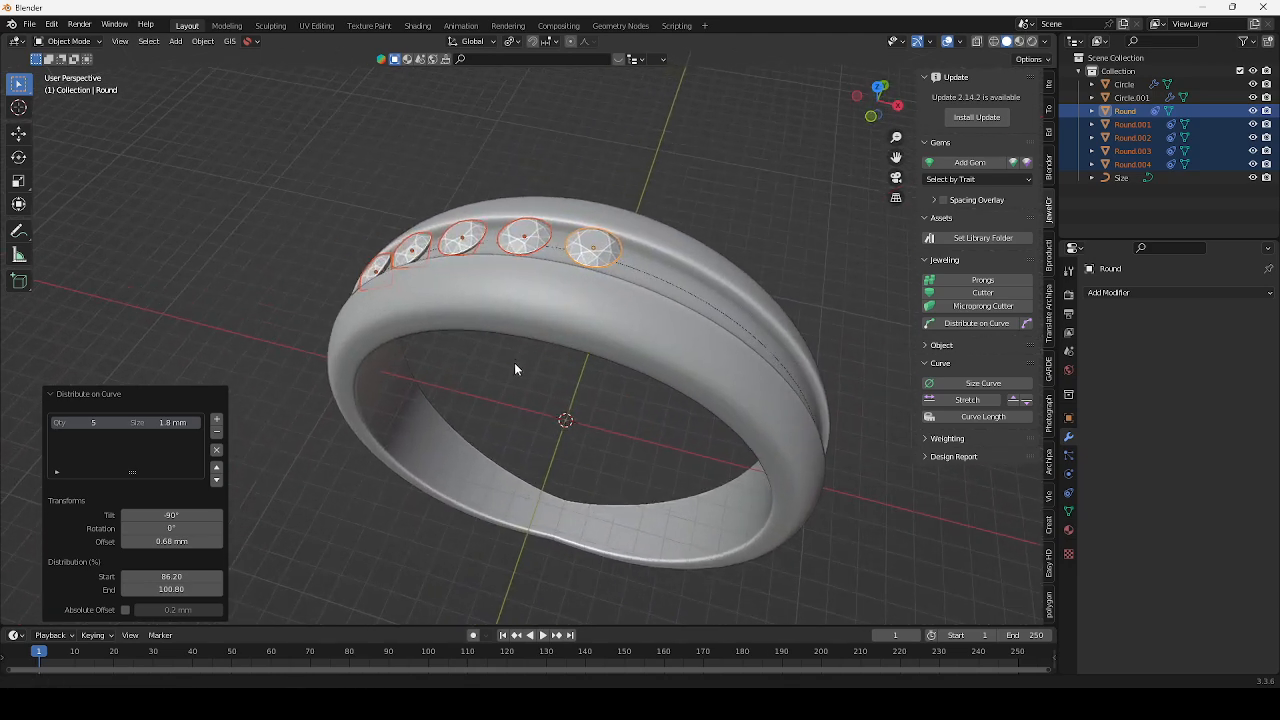
{"action": "mouse_move", "coordinate": [171, 576]}
{"action": "left_mouse_down"}
{"action": "mouse_move", "coordinate": [192, 576]}
{"action": "mouse_move", "coordinate": [174, 589]}
{"action": "mouse_move", "coordinate": [189, 589]}
{"action": "left_mouse_up"}
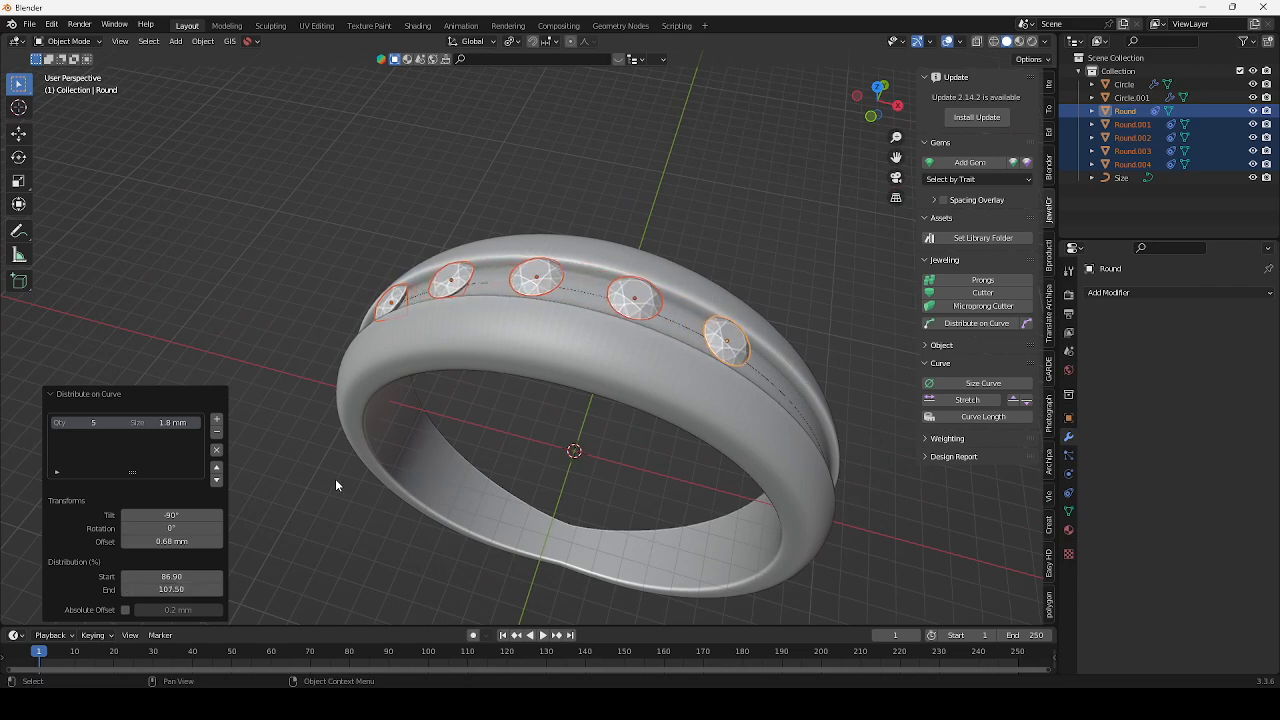
{"action": "key", "text": "KP_7"}
{"action": "middle_click_drag", "start_coordinate": [461, 464], "coordinate": [482, 446], "text": "shift"}
{"action": "scroll", "coordinate": [562, 404], "scroll_direction": "up", "scroll_amount": 1}
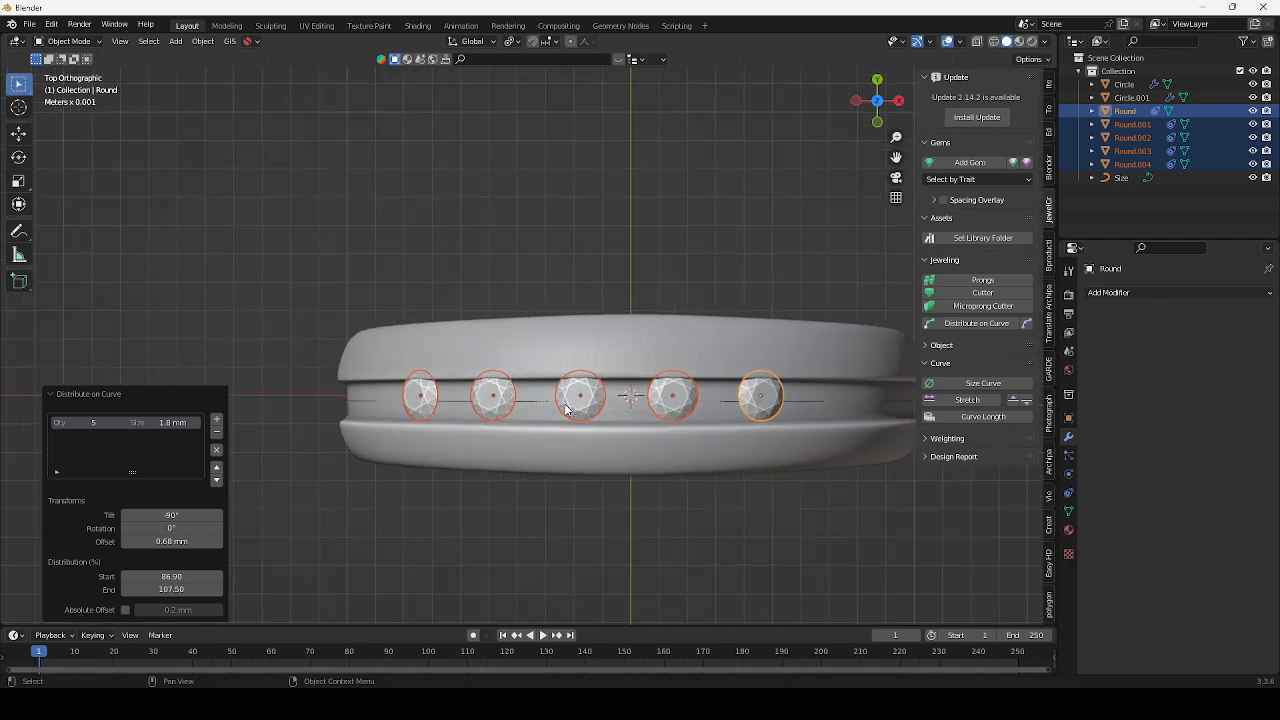
{"action": "middle_click_drag", "start_coordinate": [562, 404], "coordinate": [397, 311], "text": "shift"}
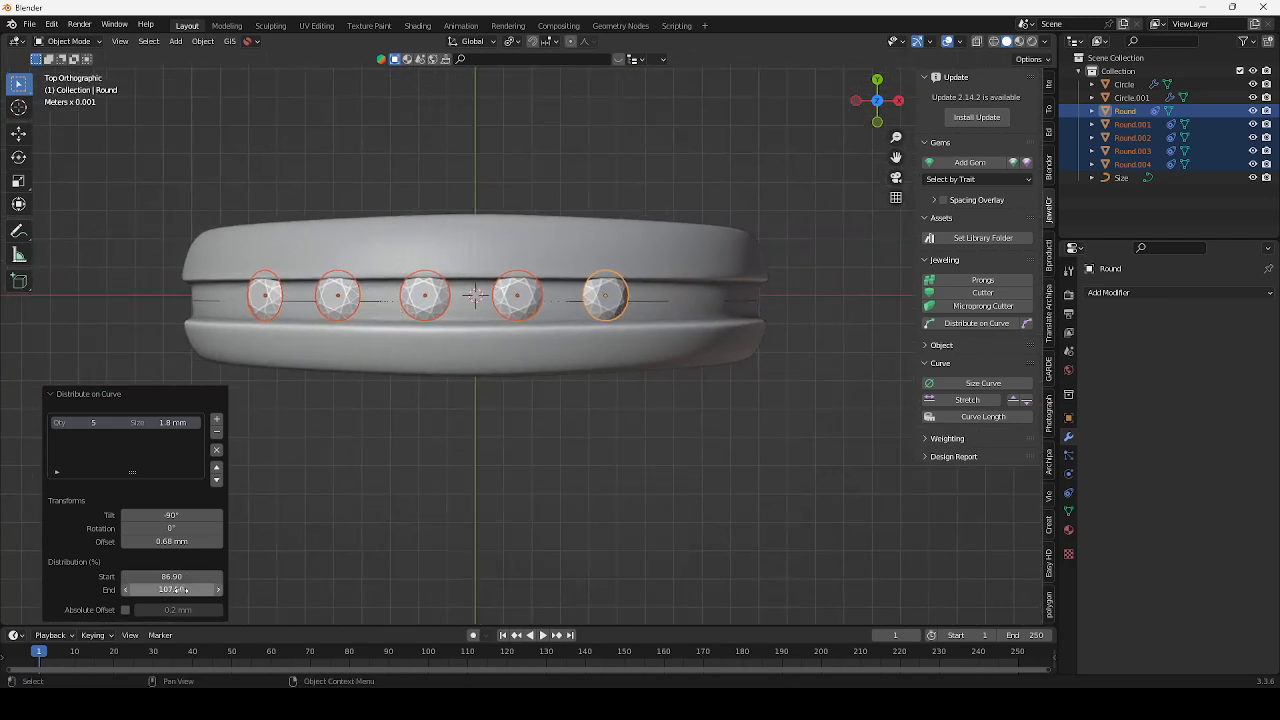
{"action": "left_click_drag", "start_coordinate": [171, 589], "coordinate": [182, 589]}
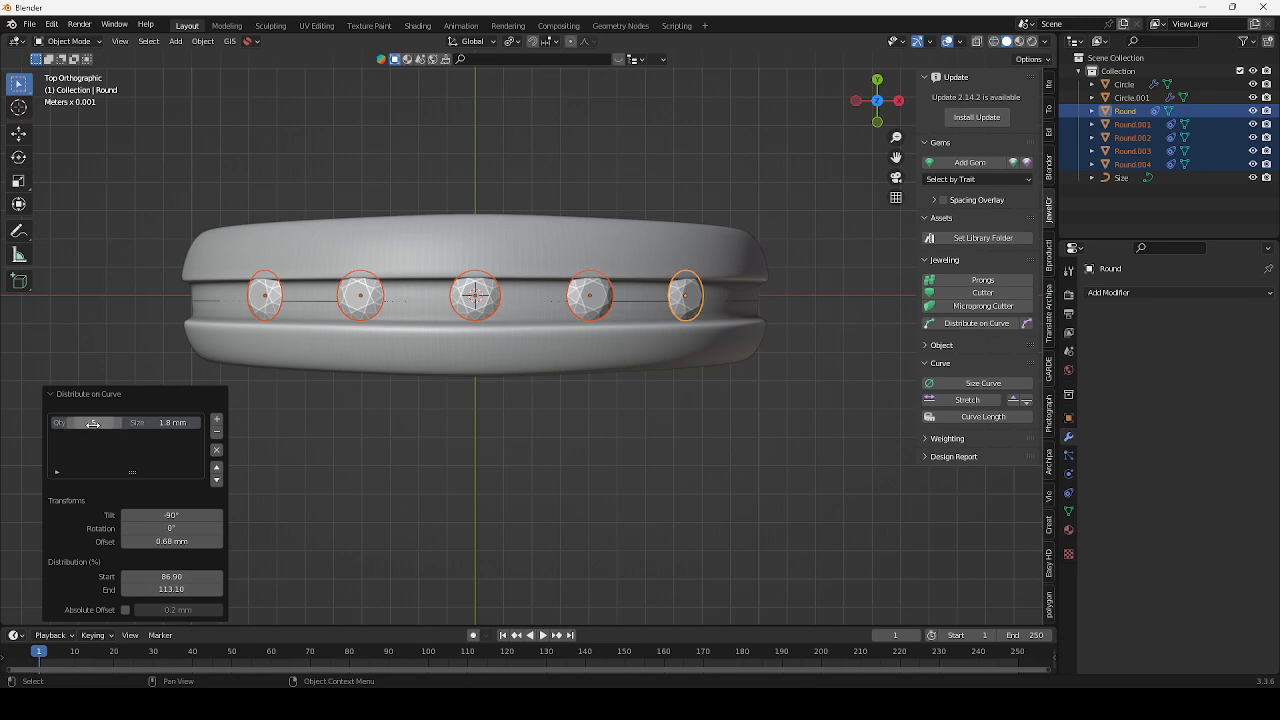
Set the five gems' size to 1.6 mm and deselect them
{"action": "scroll", "coordinate": [483, 336], "scroll_direction": "up", "scroll_amount": 5}
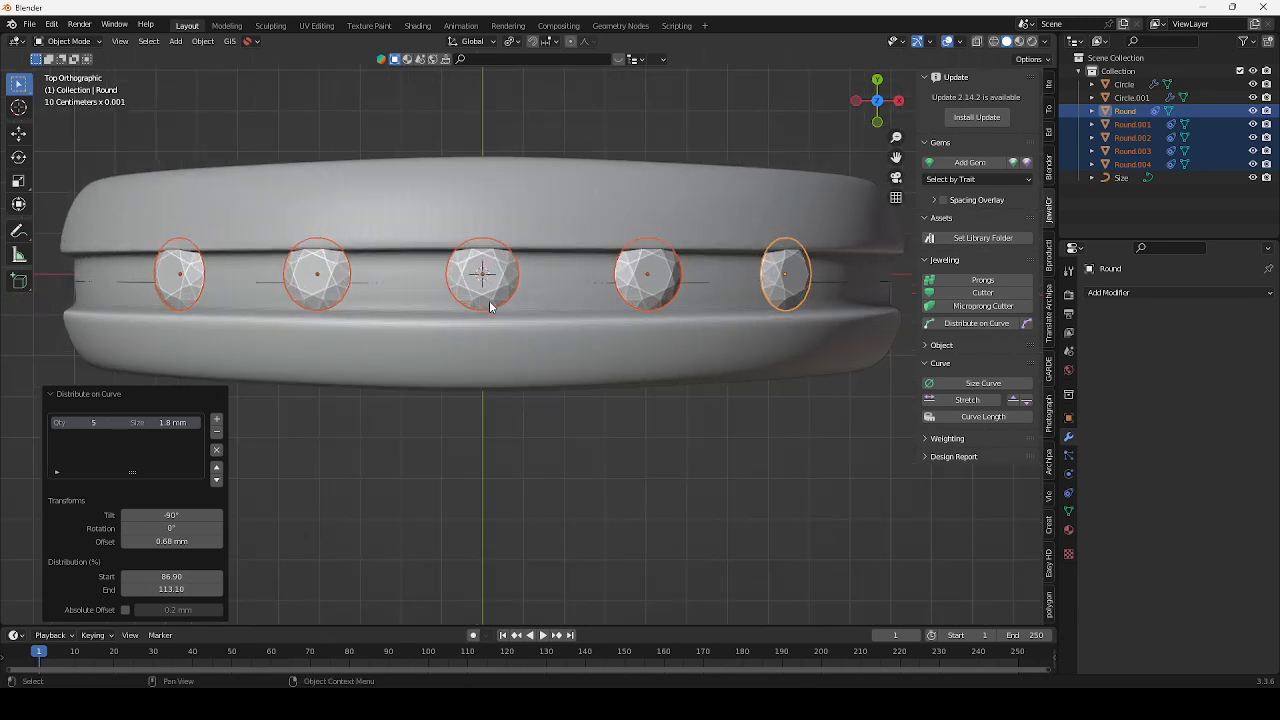
{"action": "mouse_move", "coordinate": [172, 422]}
{"action": "left_mouse_down"}
{"action": "mouse_move", "coordinate": [188, 422]}
{"action": "mouse_move", "coordinate": [168, 424]}
{"action": "left_mouse_up"}
{"action": "middle_click_drag", "start_coordinate": [460, 393], "coordinate": [470, 386], "text": "shift"}
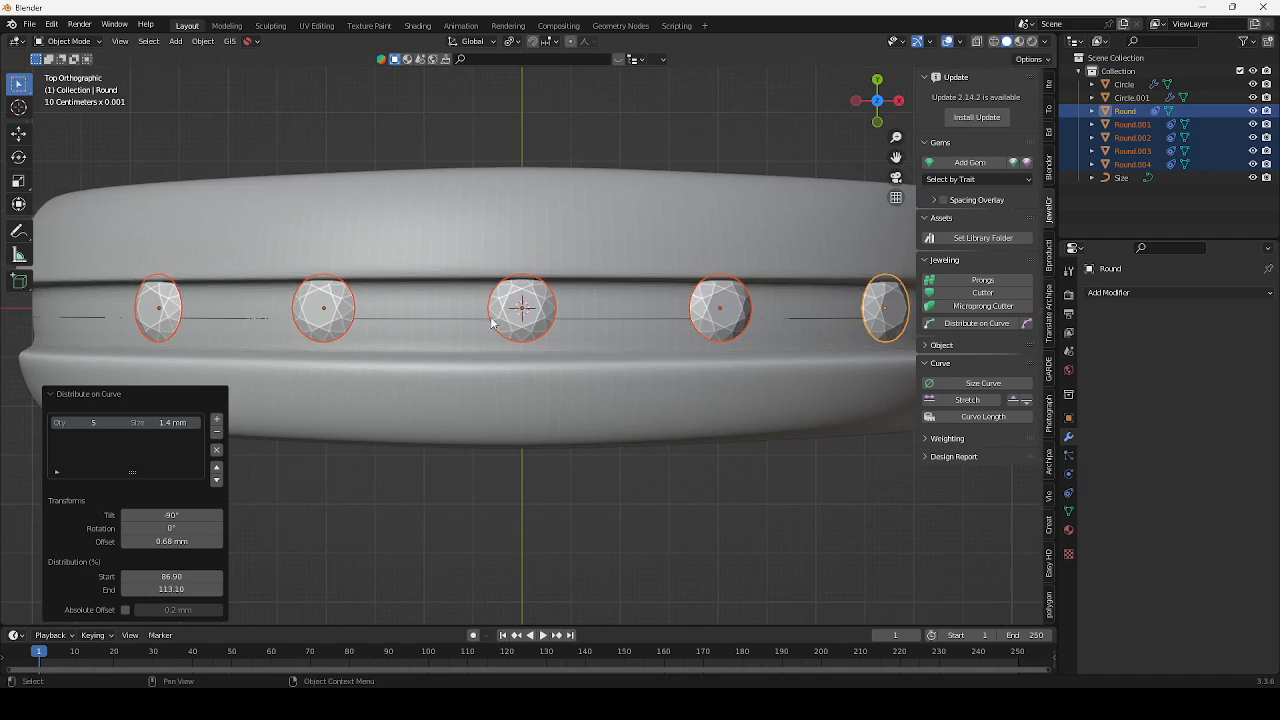
{"action": "scroll", "coordinate": [515, 293], "scroll_direction": "down", "scroll_amount": 1}
{"action": "scroll", "coordinate": [506, 298], "scroll_direction": "down", "scroll_amount": 1}
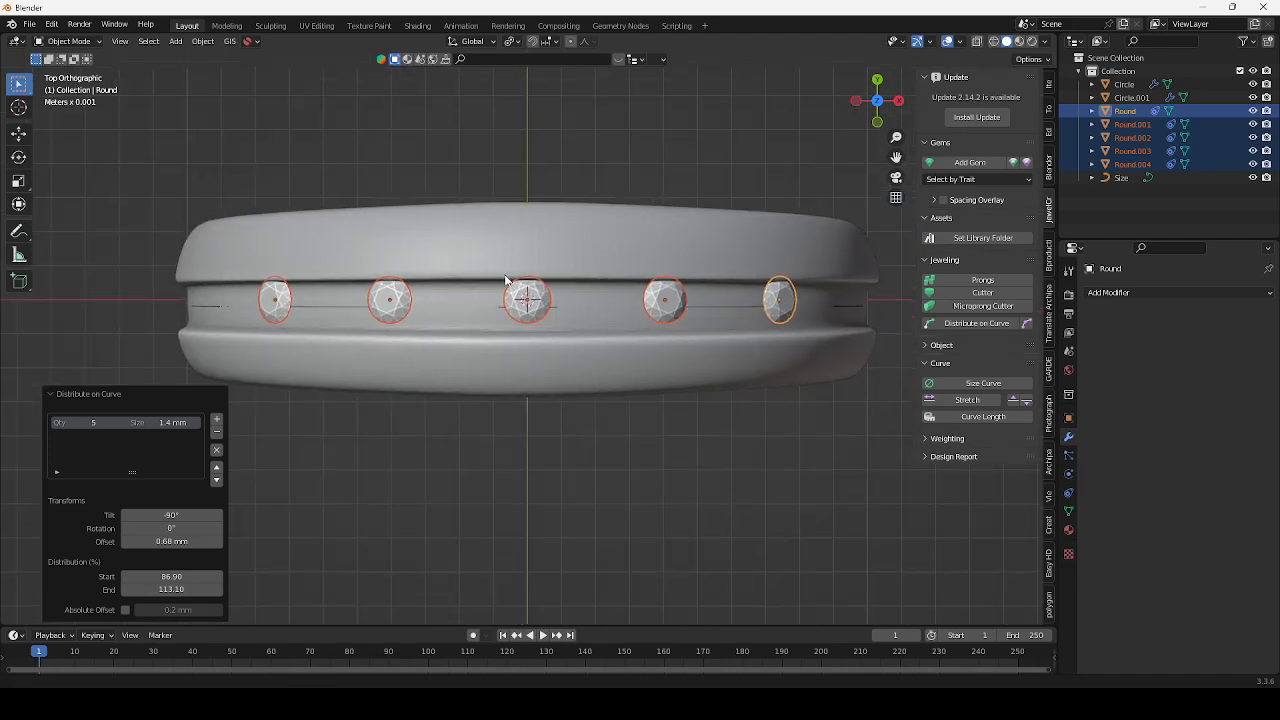
{"action": "middle_click_drag", "start_coordinate": [520, 300], "coordinate": [489, 342]}
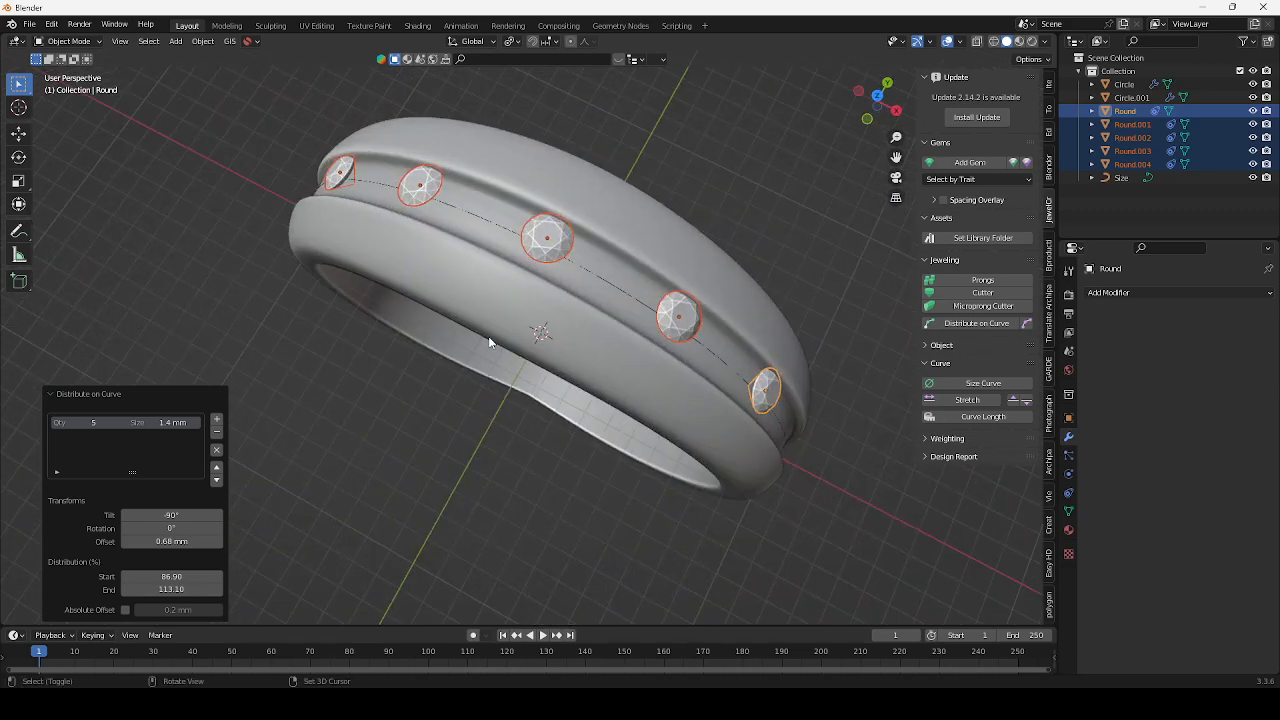
{"action": "key", "text": "KP_7"}
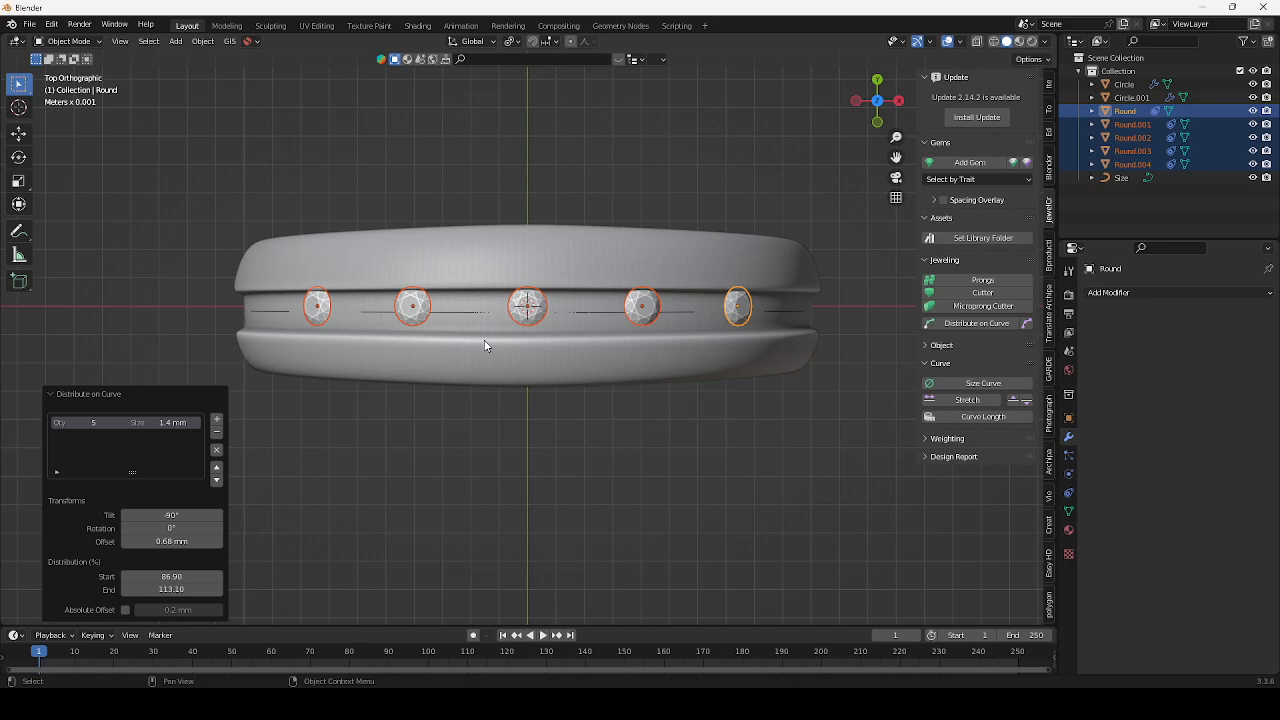
{"action": "scroll", "coordinate": [520, 308], "scroll_direction": "up", "scroll_amount": 3}
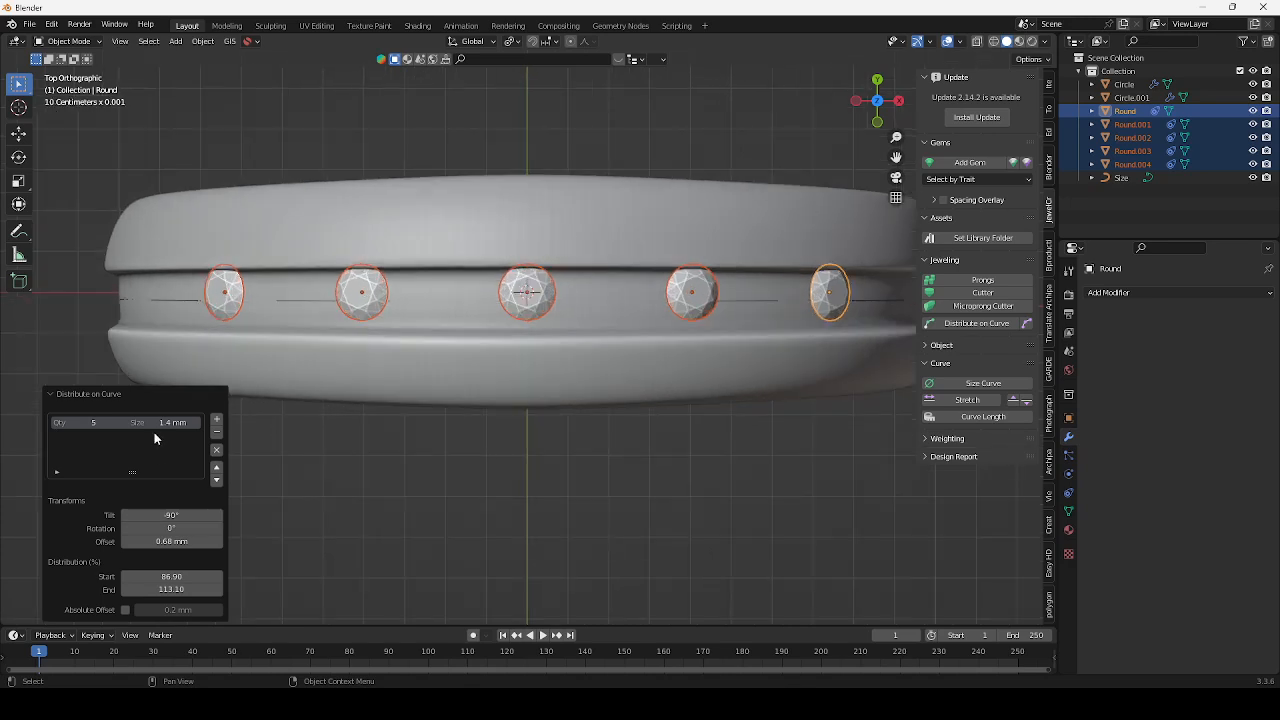
{"action": "left_click_drag", "start_coordinate": [173, 422], "coordinate": [186, 422]}
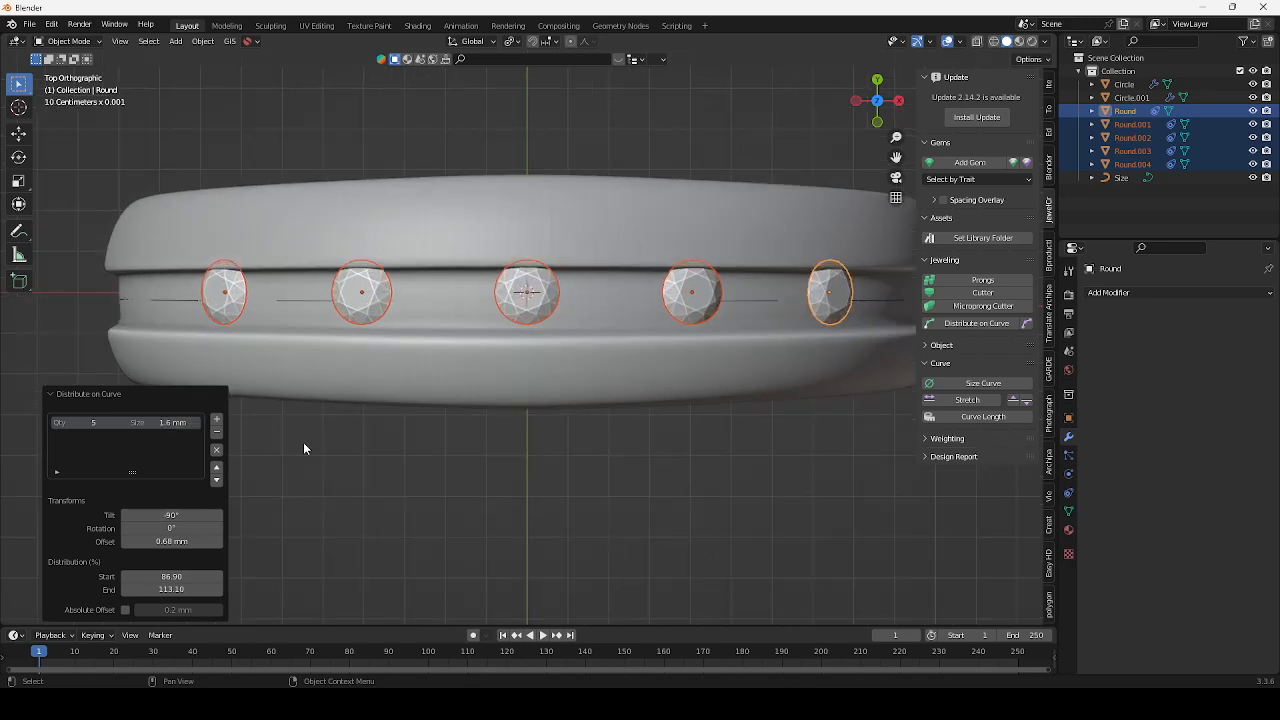
{"action": "left_click", "coordinate": [361, 447]}
{"action": "middle_click_drag", "start_coordinate": [346, 288], "coordinate": [341, 309], "text": "shift"}
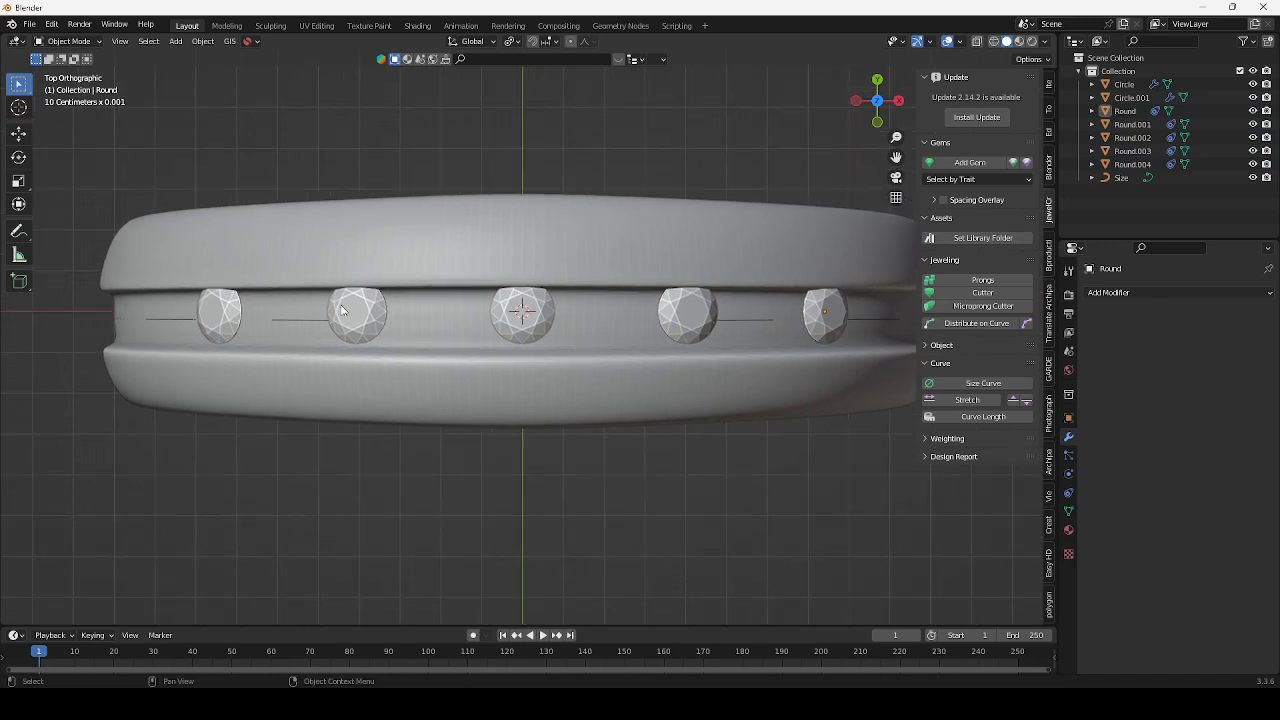
{"action": "left_click", "coordinate": [228, 318]}
{"action": "left_click_drag", "start_coordinate": [163, 160], "coordinate": [878, 398]}
{"action": "left_click", "coordinate": [66, 262]}
{"action": "left_click_drag", "start_coordinate": [68, 263], "coordinate": [900, 363]}
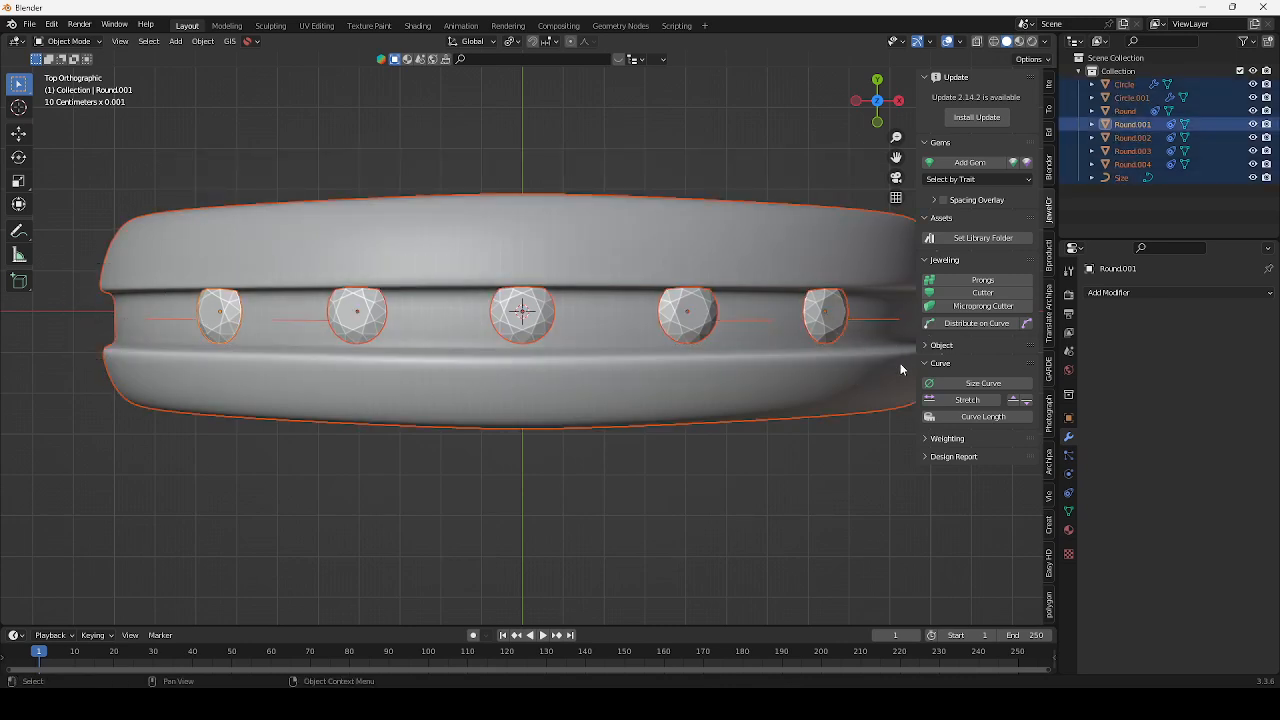
{"action": "left_click", "coordinate": [738, 264], "text": "shift"}
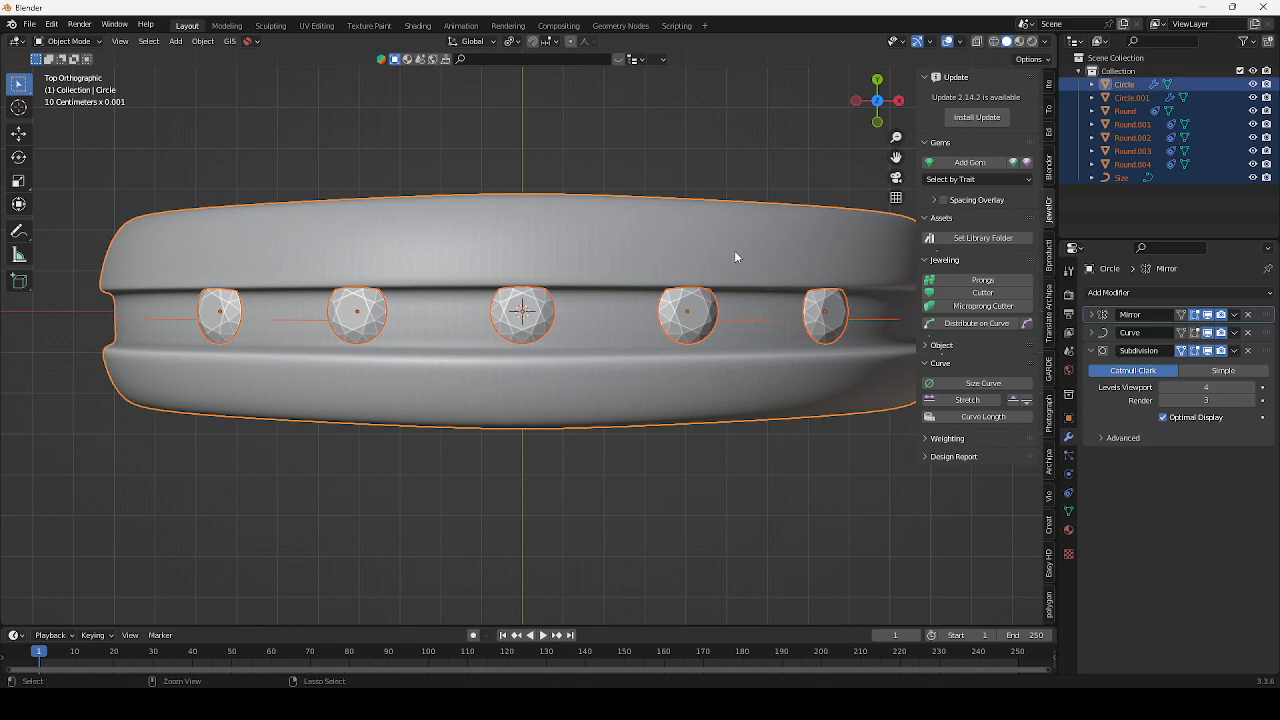
{"action": "left_click", "coordinate": [726, 105]}
Select all five gems and move them about -0.22 mm along Y onto the groove's centre line
{"action": "left_click", "coordinate": [216, 318]}
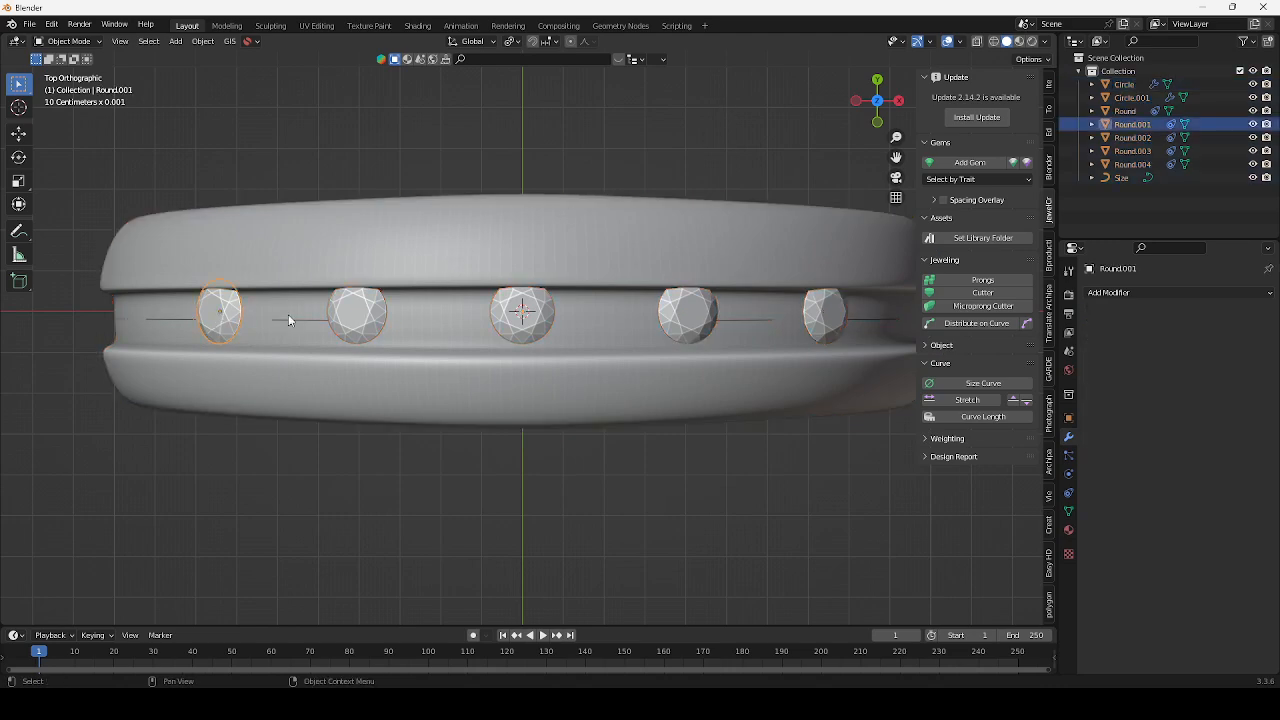
{"action": "left_click", "coordinate": [350, 321], "text": "shift"}
{"action": "left_click", "coordinate": [527, 314], "text": "shift"}
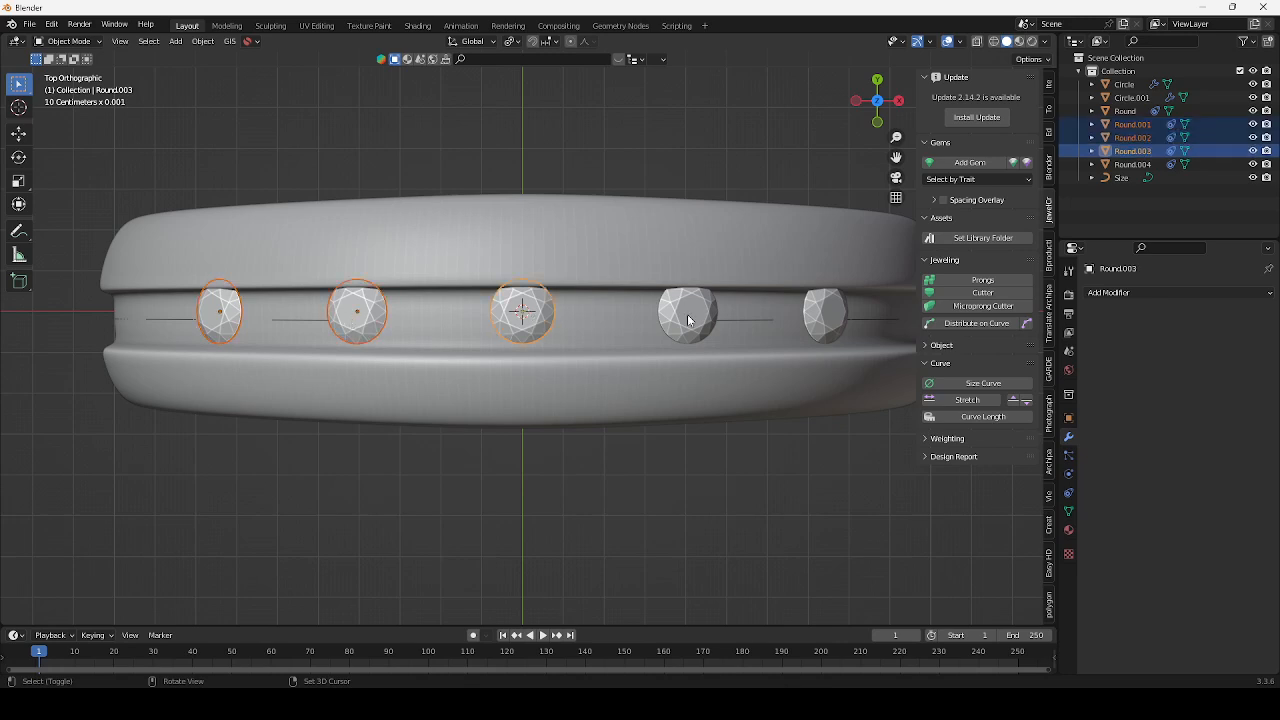
{"action": "left_click", "coordinate": [690, 318], "text": "shift"}
{"action": "left_click", "coordinate": [826, 327], "text": "shift"}
{"action": "scroll", "coordinate": [559, 322], "scroll_direction": "up", "scroll_amount": 5}
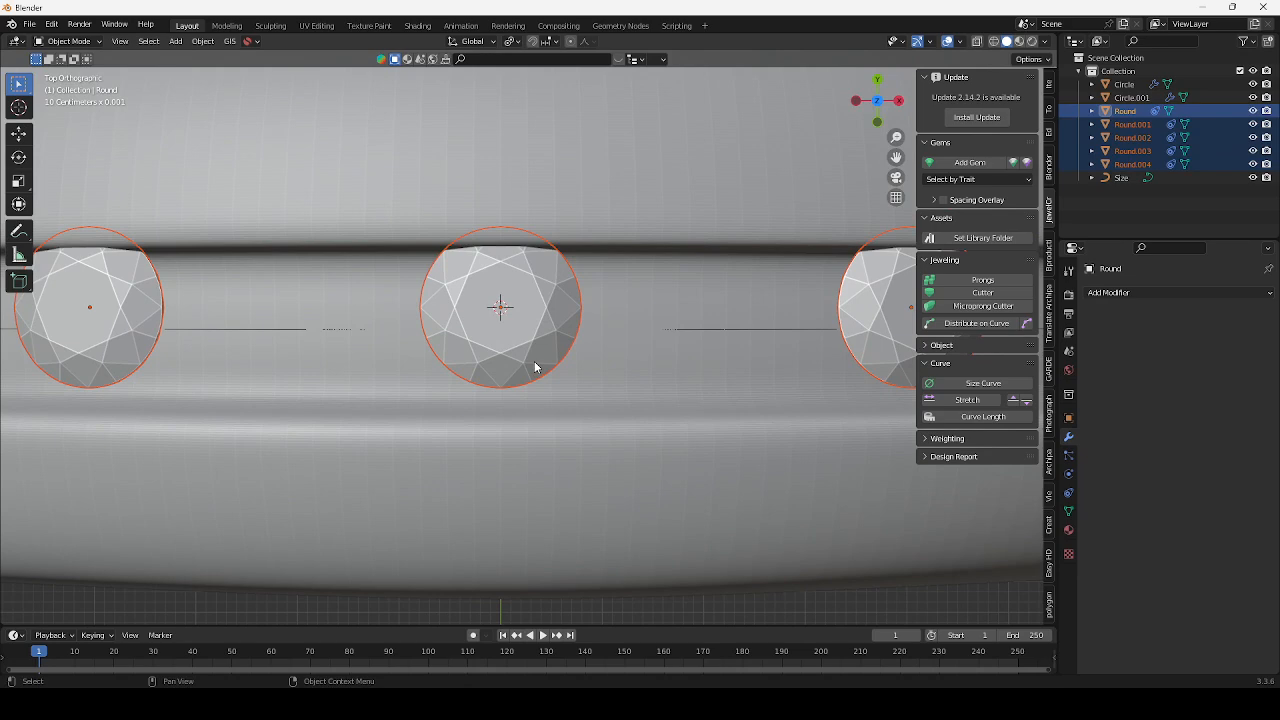
{"action": "key", "text": "g"}
{"action": "key", "text": "y"}
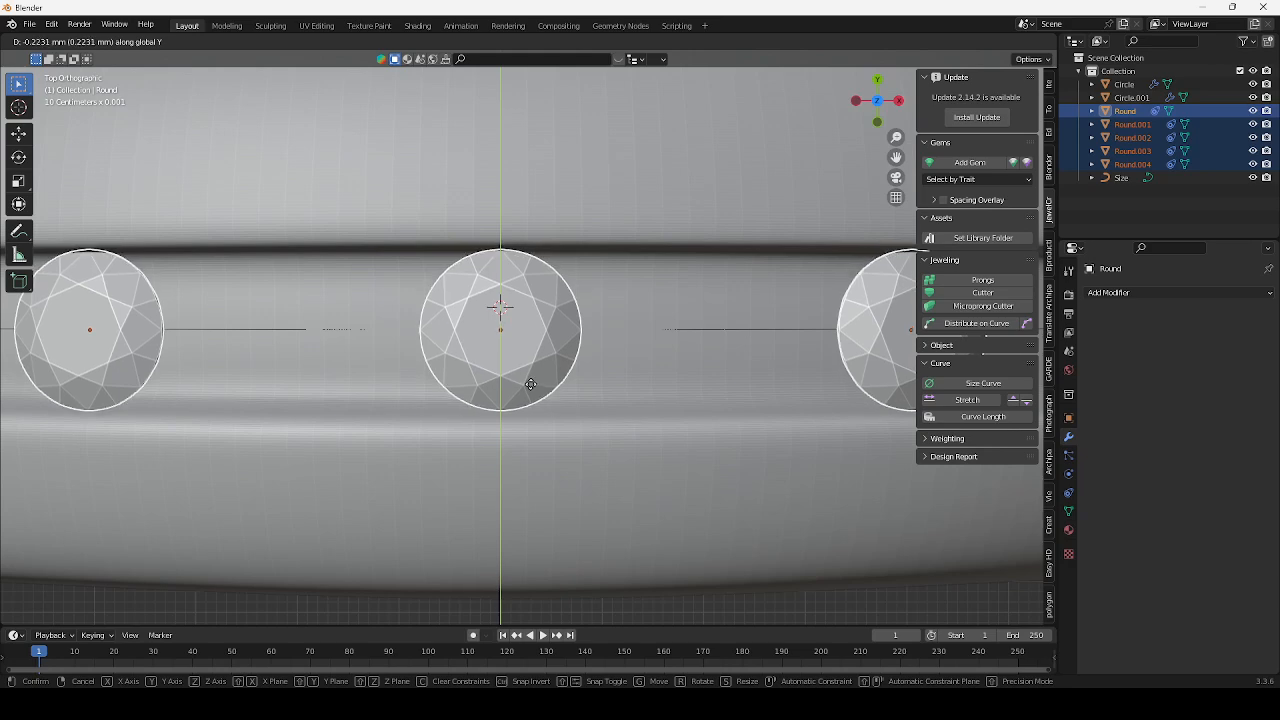
{"action": "left_click", "coordinate": [532, 390]}
Add JewelCraft prongs to the five selected gems and set the prong number to 4
{"action": "scroll", "coordinate": [571, 386], "scroll_direction": "down", "scroll_amount": 7}
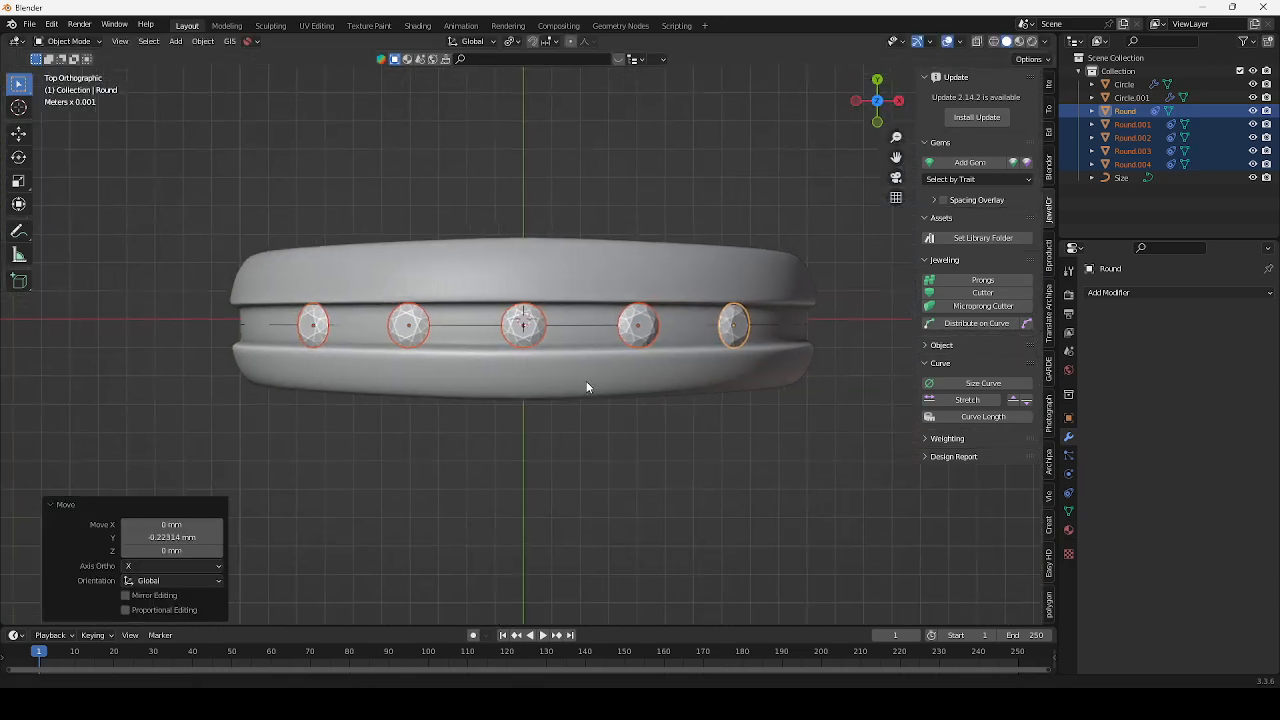
{"action": "middle_click_drag", "start_coordinate": [586, 382], "coordinate": [568, 356]}
{"action": "middle_click_drag", "start_coordinate": [543, 218], "coordinate": [527, 310], "text": "shift"}
{"action": "scroll", "coordinate": [531, 277], "scroll_direction": "up", "scroll_amount": 2}
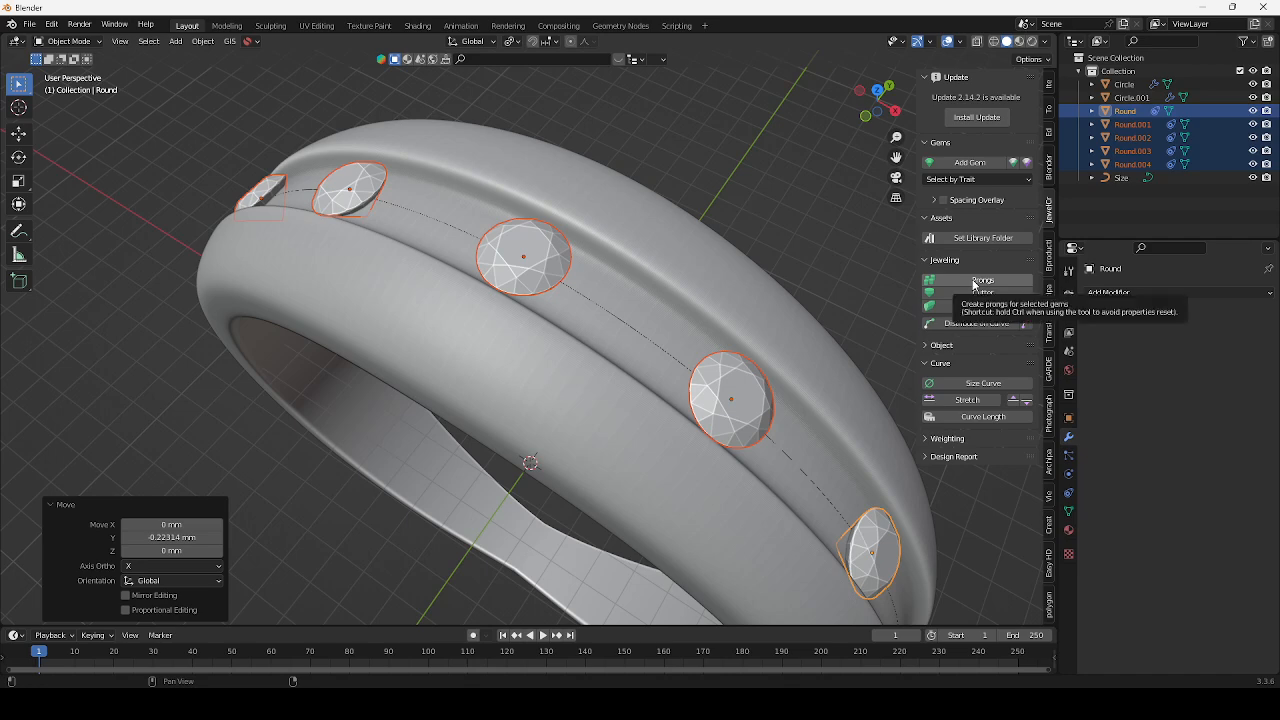
{"action": "left_click", "coordinate": [975, 284]}
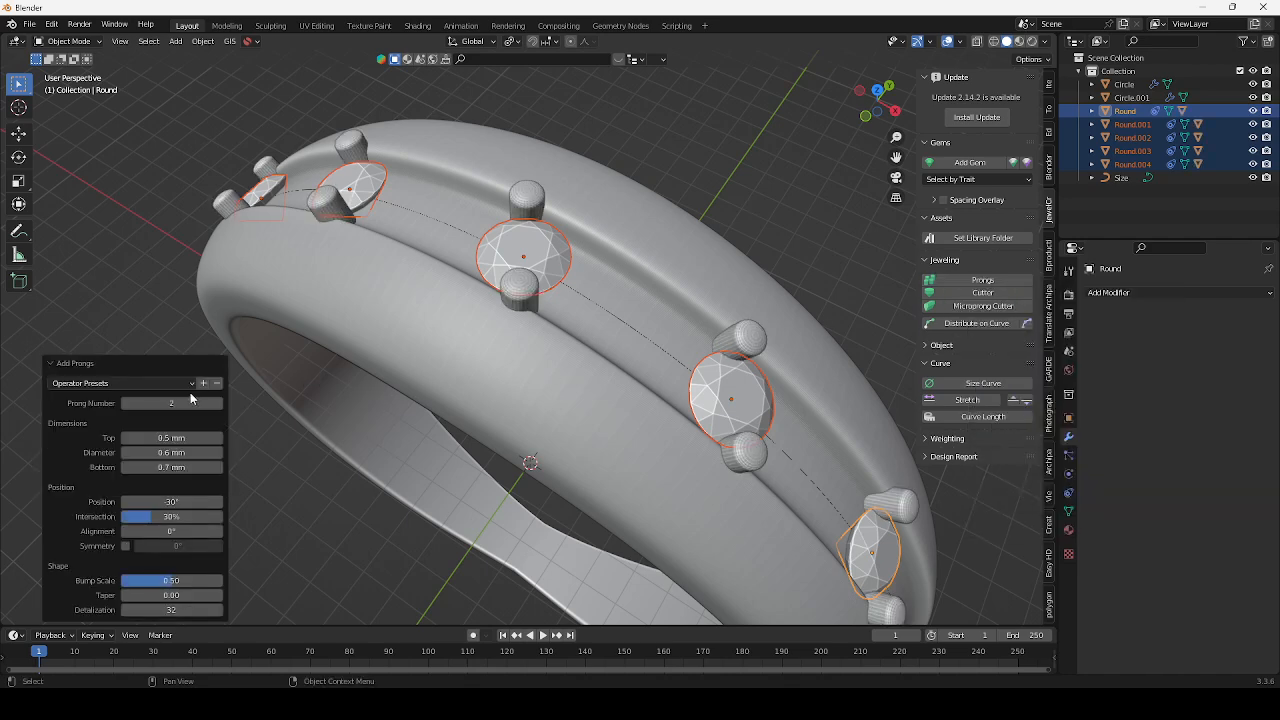
{"action": "left_click", "coordinate": [218, 403]}
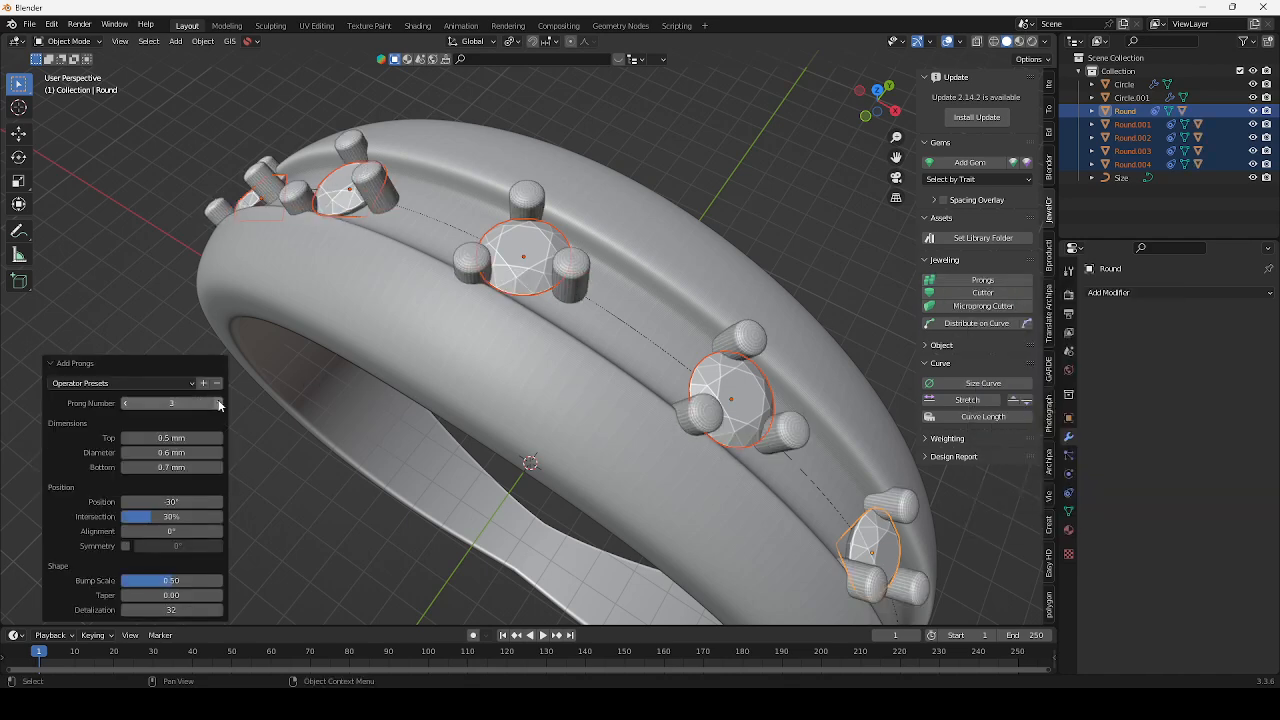
{"action": "left_click", "coordinate": [219, 403]}
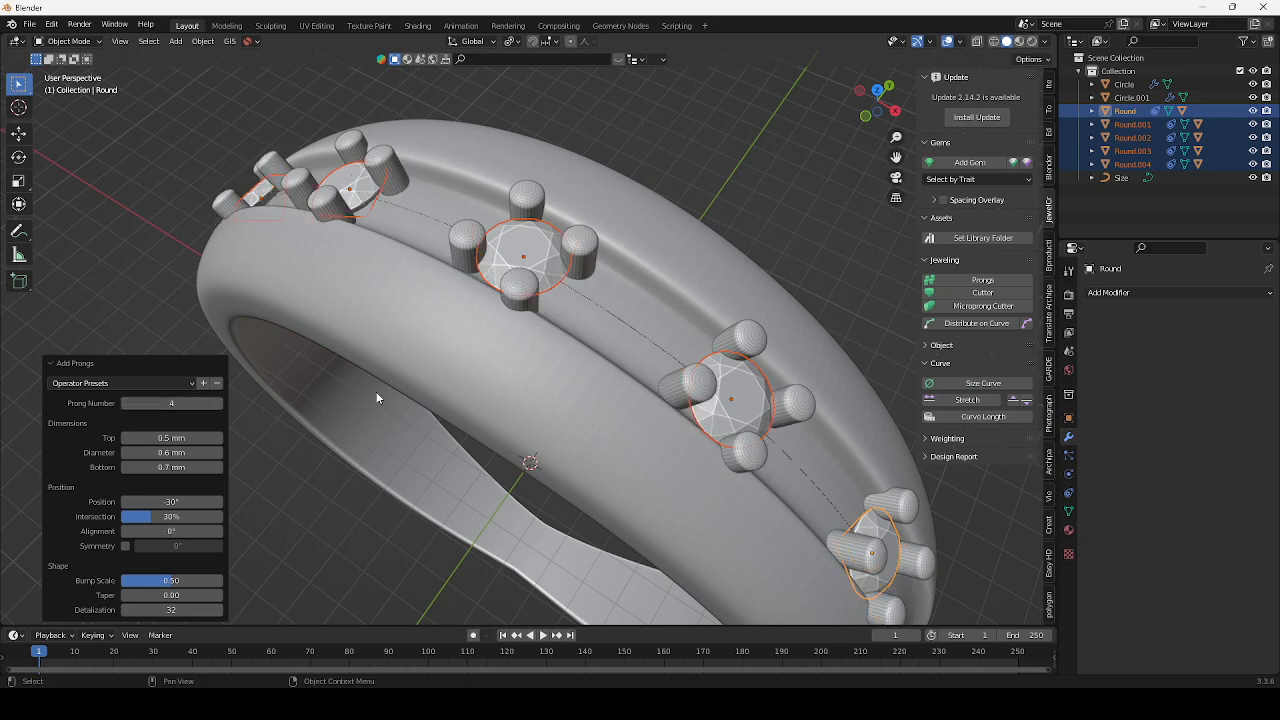
Set the prong dimensions to 0.39 mm top, 0.47 mm diameter and 0.69 mm bottom
{"action": "scroll", "coordinate": [377, 398], "scroll_direction": "down", "scroll_amount": 3}
{"action": "middle_click_drag", "start_coordinate": [379, 397], "coordinate": [445, 377]}
{"action": "scroll", "coordinate": [491, 256], "scroll_direction": "up", "scroll_amount": 3}
{"action": "middle_click_drag", "start_coordinate": [491, 266], "coordinate": [477, 272]}
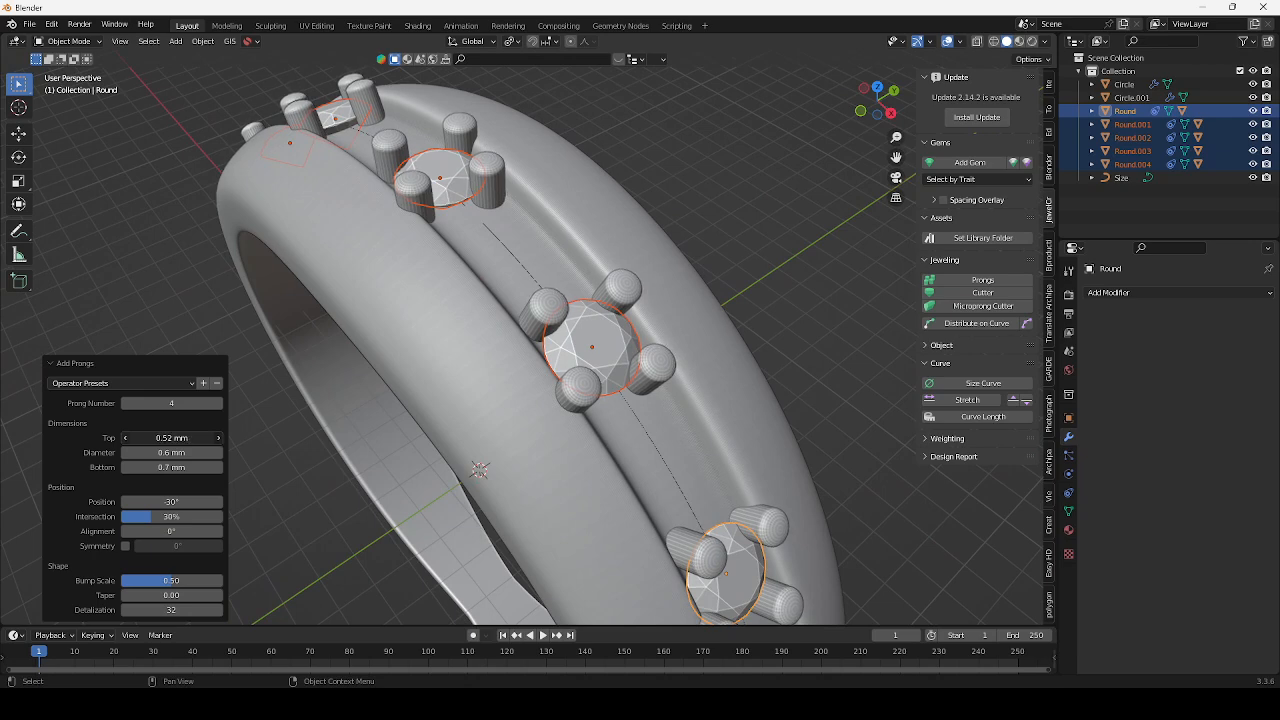
{"action": "mouse_move", "coordinate": [171, 438]}
{"action": "left_mouse_down"}
{"action": "mouse_move", "coordinate": [122, 438]}
{"action": "mouse_move", "coordinate": [156, 452]}
{"action": "left_mouse_up"}
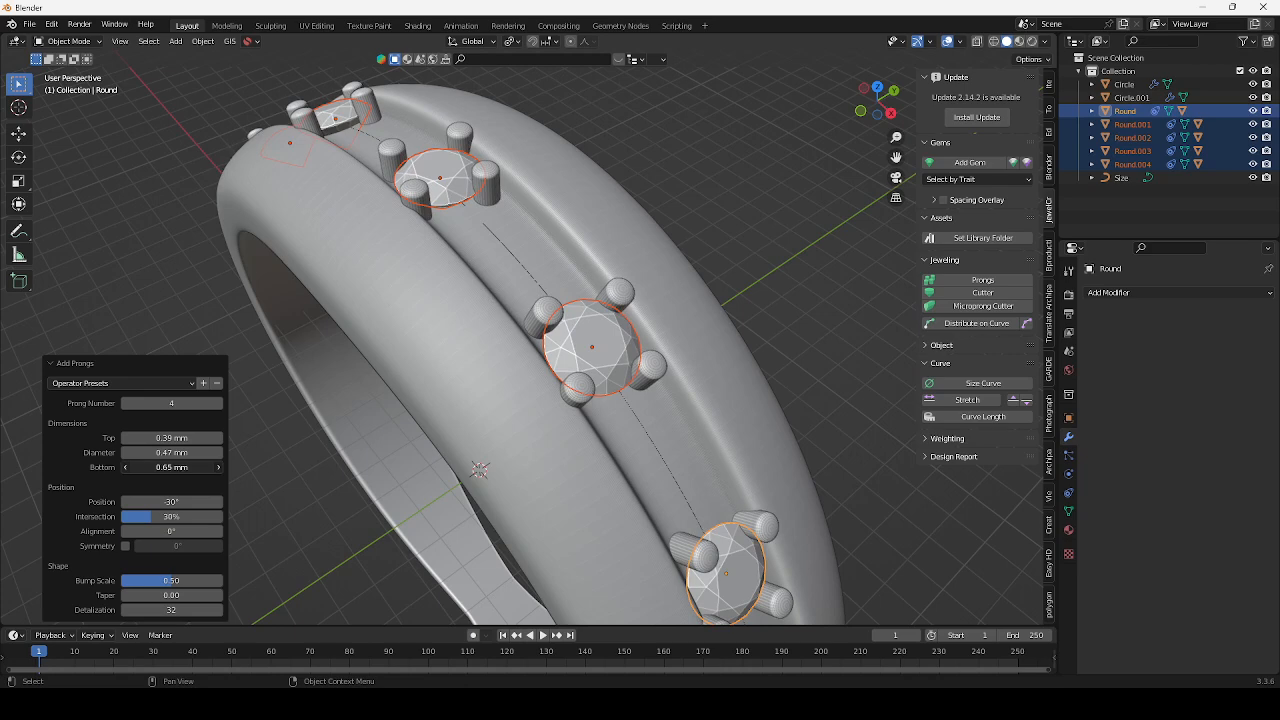
{"action": "middle_click_drag", "start_coordinate": [386, 396], "coordinate": [361, 417]}
{"action": "scroll", "coordinate": [478, 392], "scroll_direction": "up", "scroll_amount": 3}
{"action": "middle_click_drag", "start_coordinate": [482, 390], "coordinate": [516, 383]}
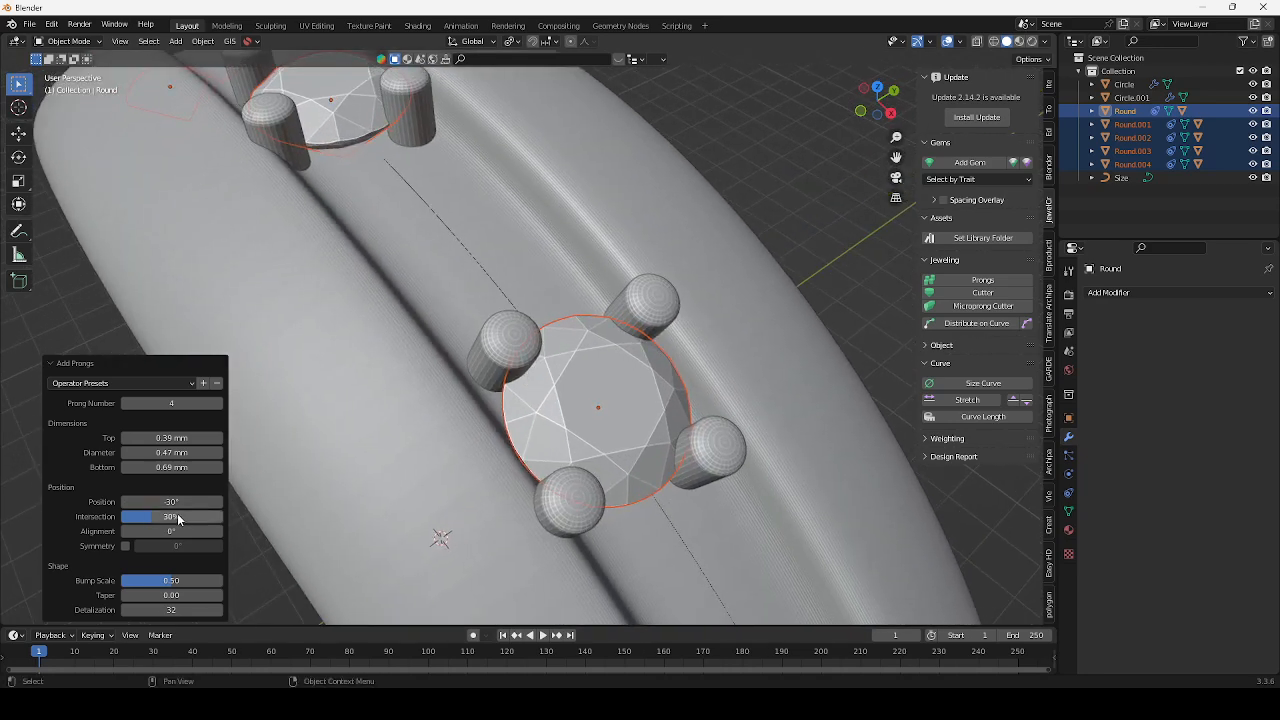
Set the prong position to 0° and reduce the prong number to 2 for the five gems
{"action": "left_click_drag", "start_coordinate": [171, 501], "coordinate": [213, 501]}
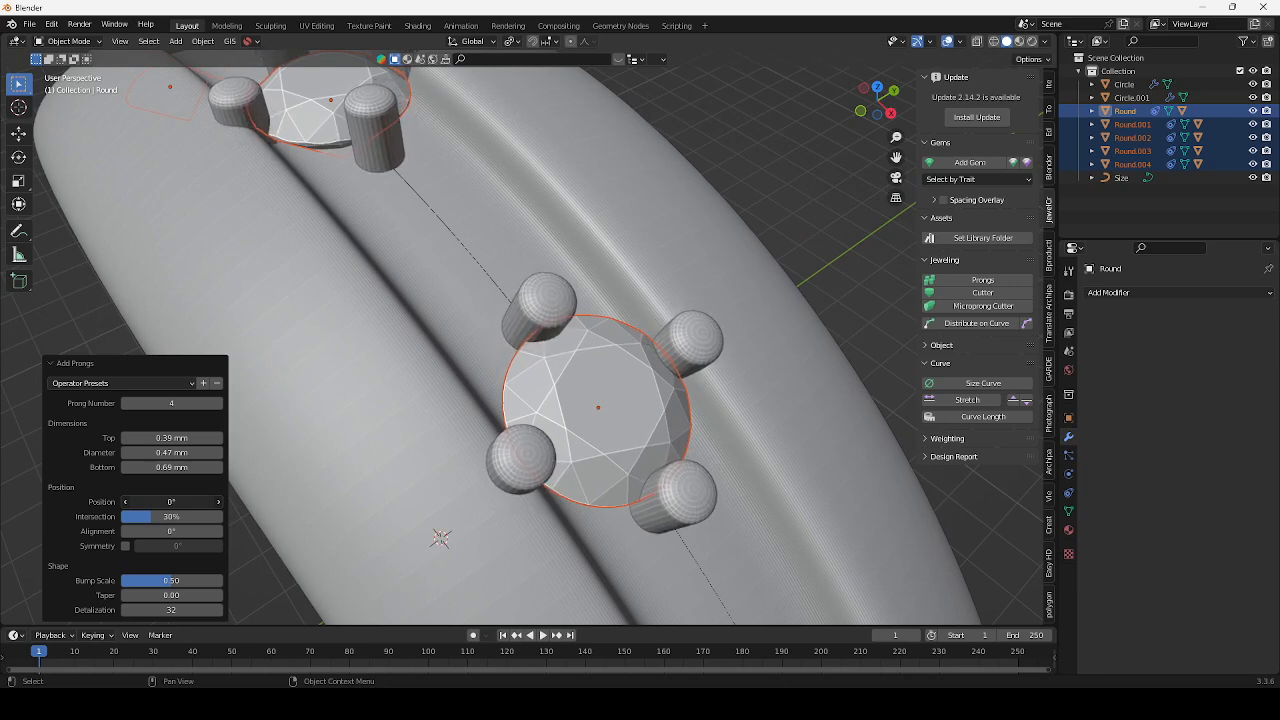
{"action": "scroll", "coordinate": [738, 391], "scroll_direction": "down", "scroll_amount": 4}
{"action": "middle_click_drag", "start_coordinate": [738, 391], "coordinate": [558, 430]}
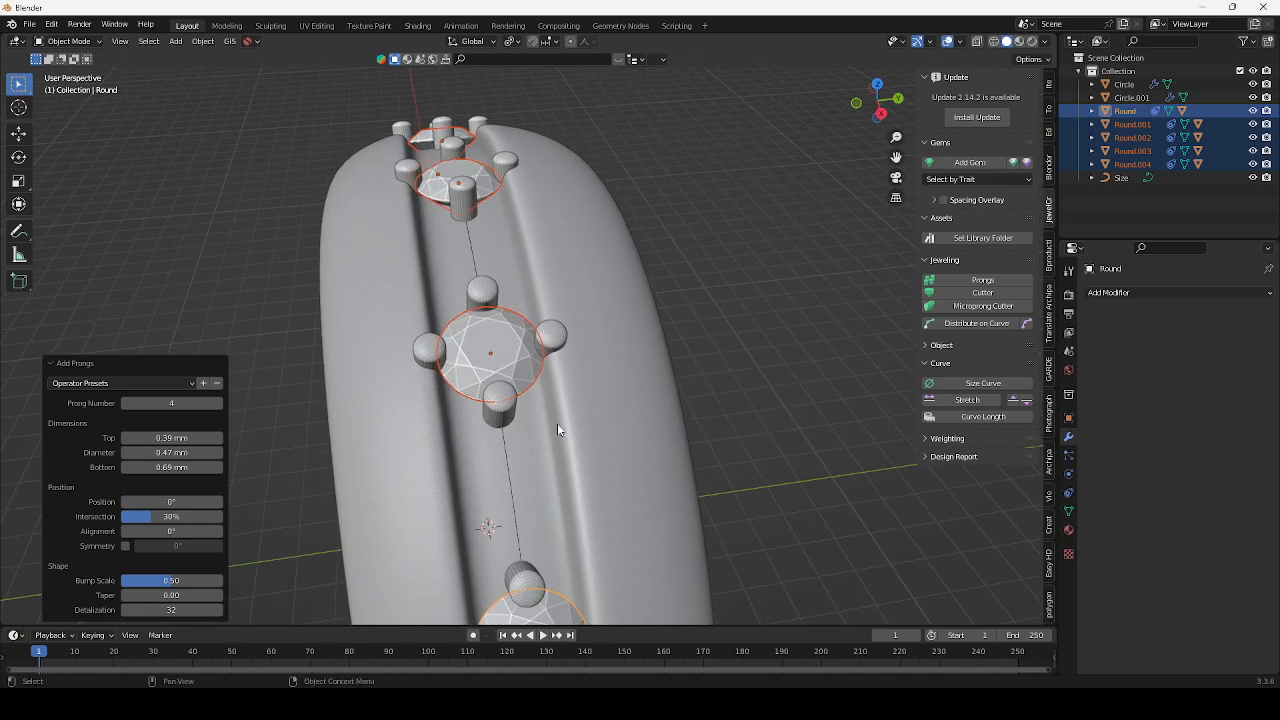
{"action": "left_click", "coordinate": [218, 403]}
{"action": "left_click", "coordinate": [126, 402]}
{"action": "left_click", "coordinate": [126, 402]}
{"action": "left_click", "coordinate": [126, 402]}
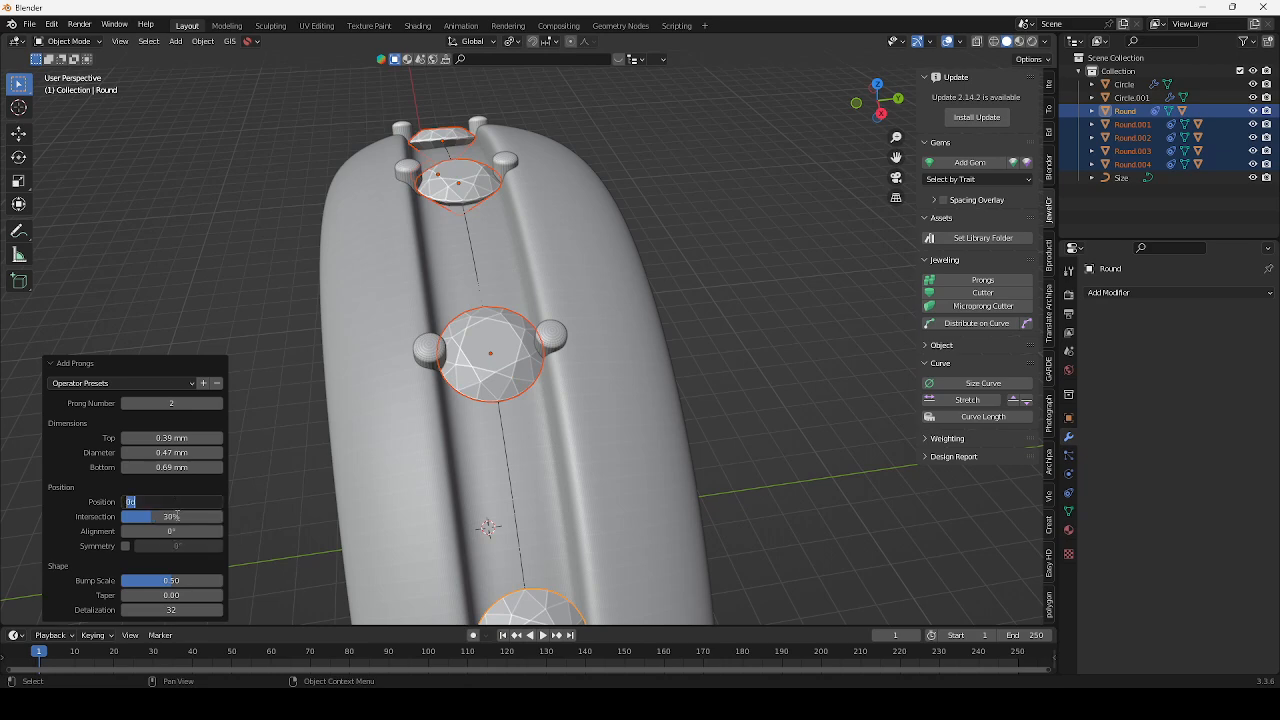
Set the prong position to 90° so each gem's two prongs line up along the groove
{"action": "type", "text": "13"}
{"action": "key", "text": "Return"}
{"action": "left_click_drag", "start_coordinate": [172, 502], "coordinate": [249, 502]}
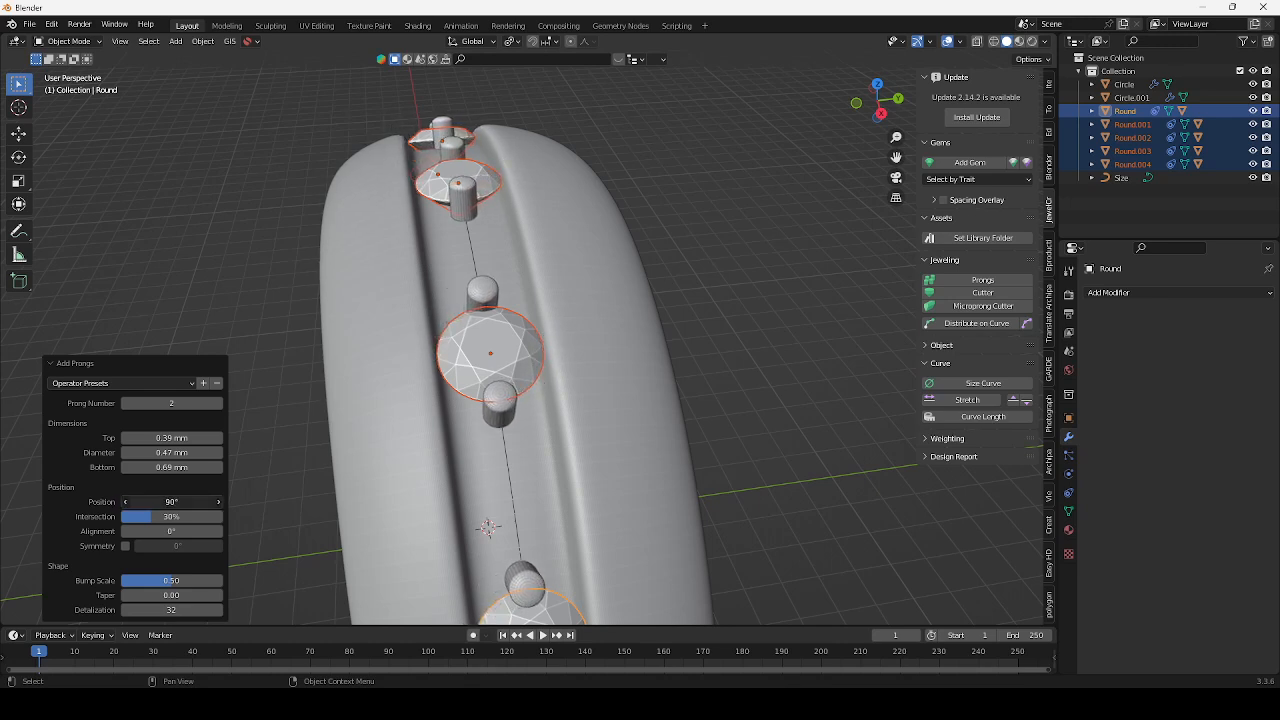
Reduce the prong dimensions to 0.31 mm top and 0.4 mm diameter
{"action": "middle_click_drag", "start_coordinate": [540, 410], "coordinate": [447, 468]}
{"action": "scroll", "coordinate": [449, 408], "scroll_direction": "up", "scroll_amount": 5}
{"action": "middle_click_drag", "start_coordinate": [493, 342], "coordinate": [532, 348], "text": "shift"}
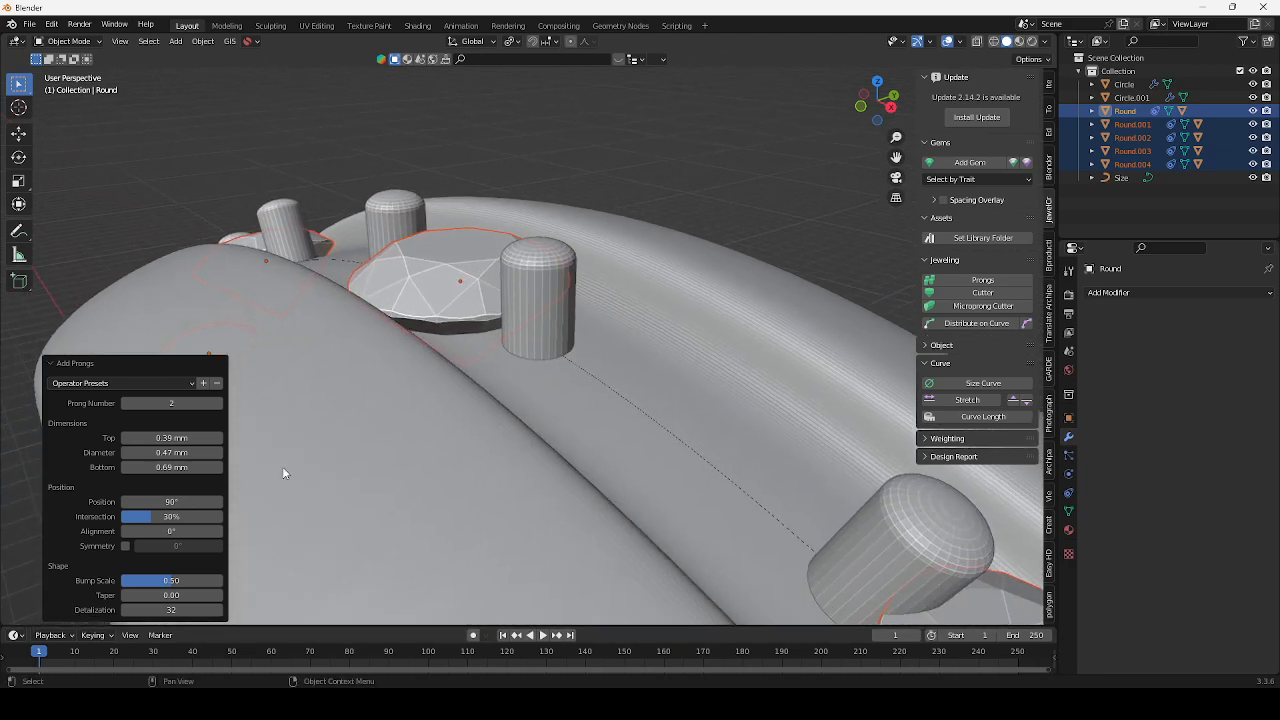
{"action": "mouse_move", "coordinate": [146, 438]}
{"action": "left_mouse_down"}
{"action": "mouse_move", "coordinate": [125, 438]}
{"action": "mouse_move", "coordinate": [143, 453]}
{"action": "left_mouse_up"}
{"action": "scroll", "coordinate": [587, 388], "scroll_direction": "down", "scroll_amount": 10}
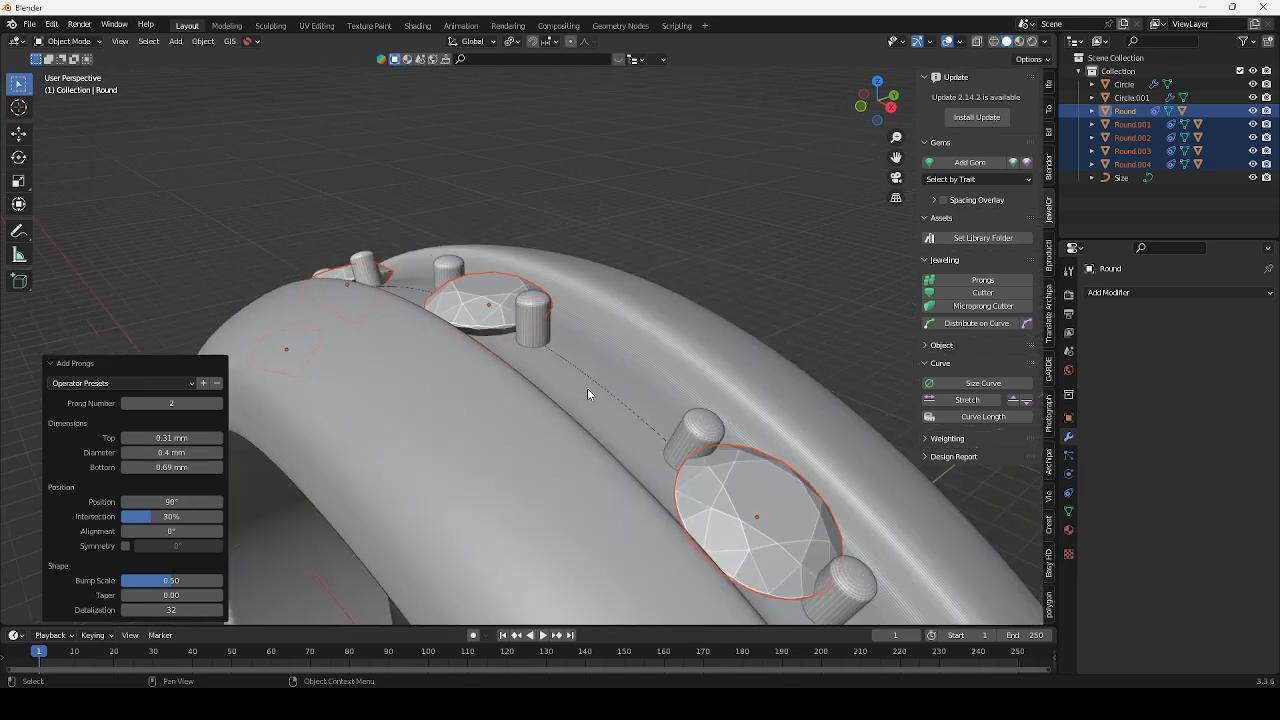
Deselect the gems and examine the paired prongs around the ring's groove, leaving nothing selected
{"action": "middle_click_drag", "start_coordinate": [594, 360], "coordinate": [520, 419]}
{"action": "scroll", "coordinate": [518, 331], "scroll_direction": "up", "scroll_amount": 5}
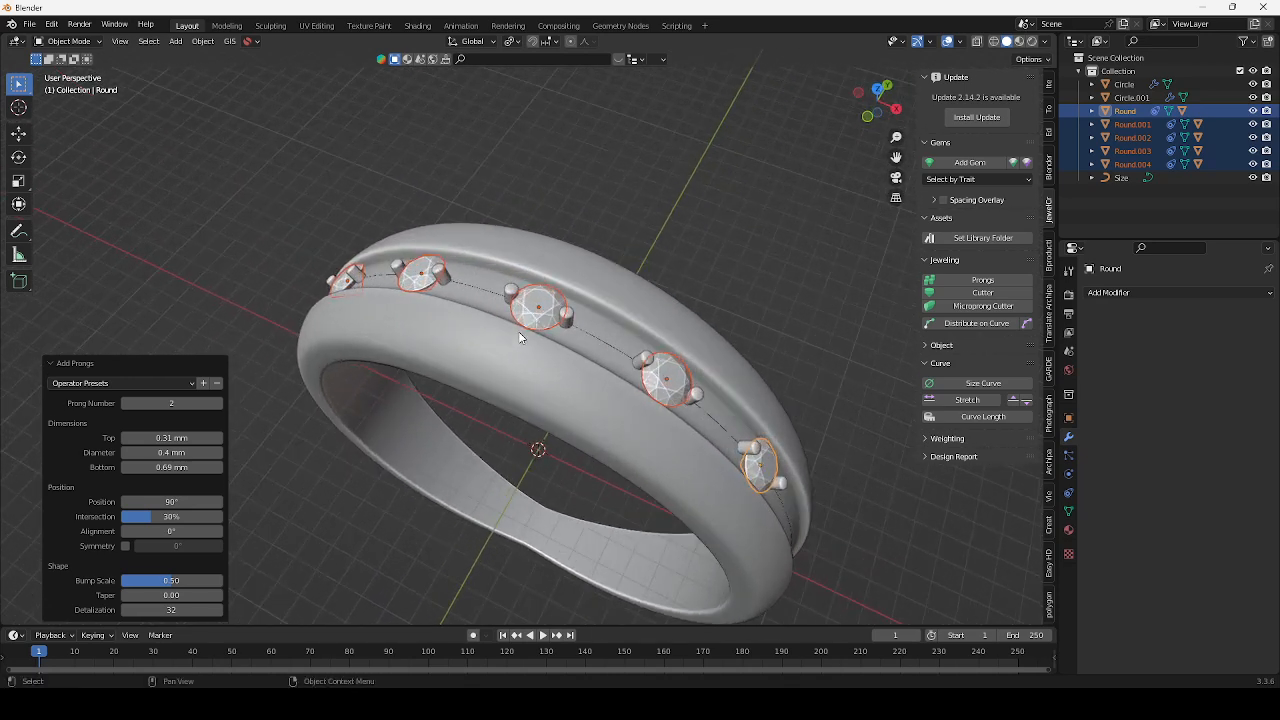
{"action": "middle_click_drag", "start_coordinate": [518, 337], "coordinate": [505, 370], "text": "shift"}
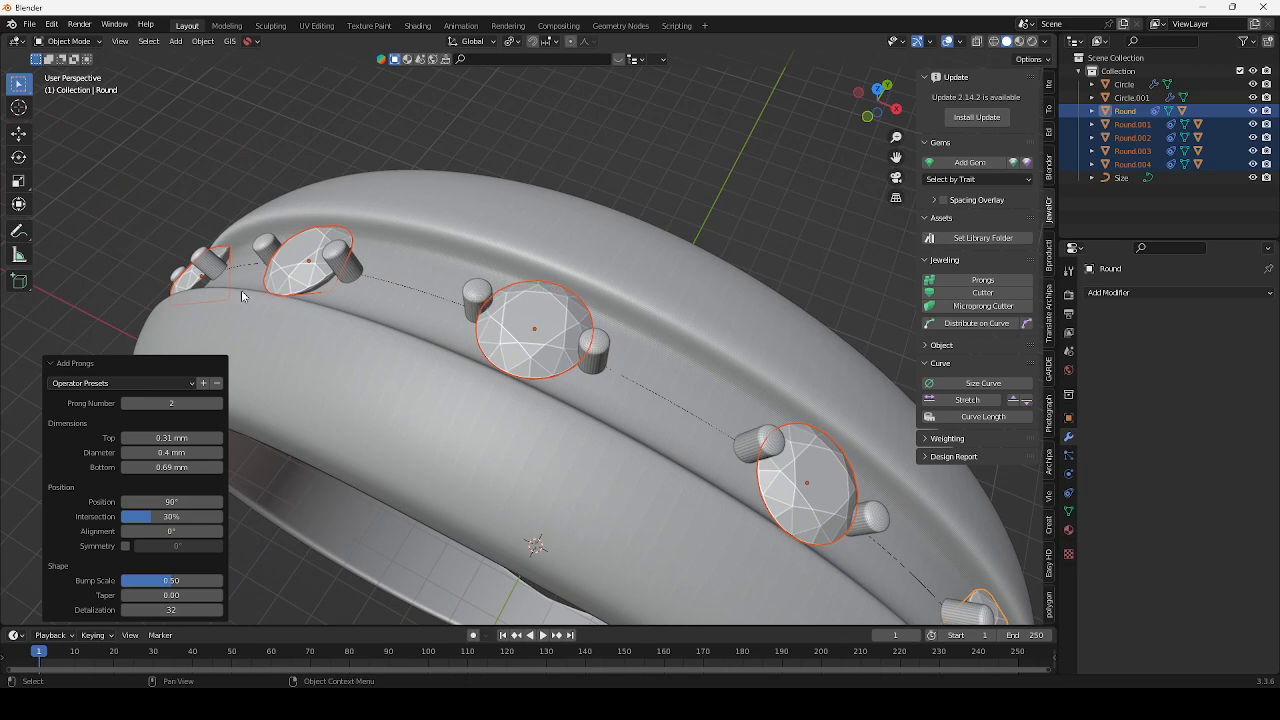
{"action": "left_click", "coordinate": [144, 205]}
{"action": "scroll", "coordinate": [534, 276], "scroll_direction": "down", "scroll_amount": 3}
{"action": "middle_click_drag", "start_coordinate": [598, 362], "coordinate": [605, 337]}
{"action": "scroll", "coordinate": [558, 377], "scroll_direction": "down", "scroll_amount": 2}
{"action": "middle_click_drag", "start_coordinate": [534, 402], "coordinate": [536, 432]}
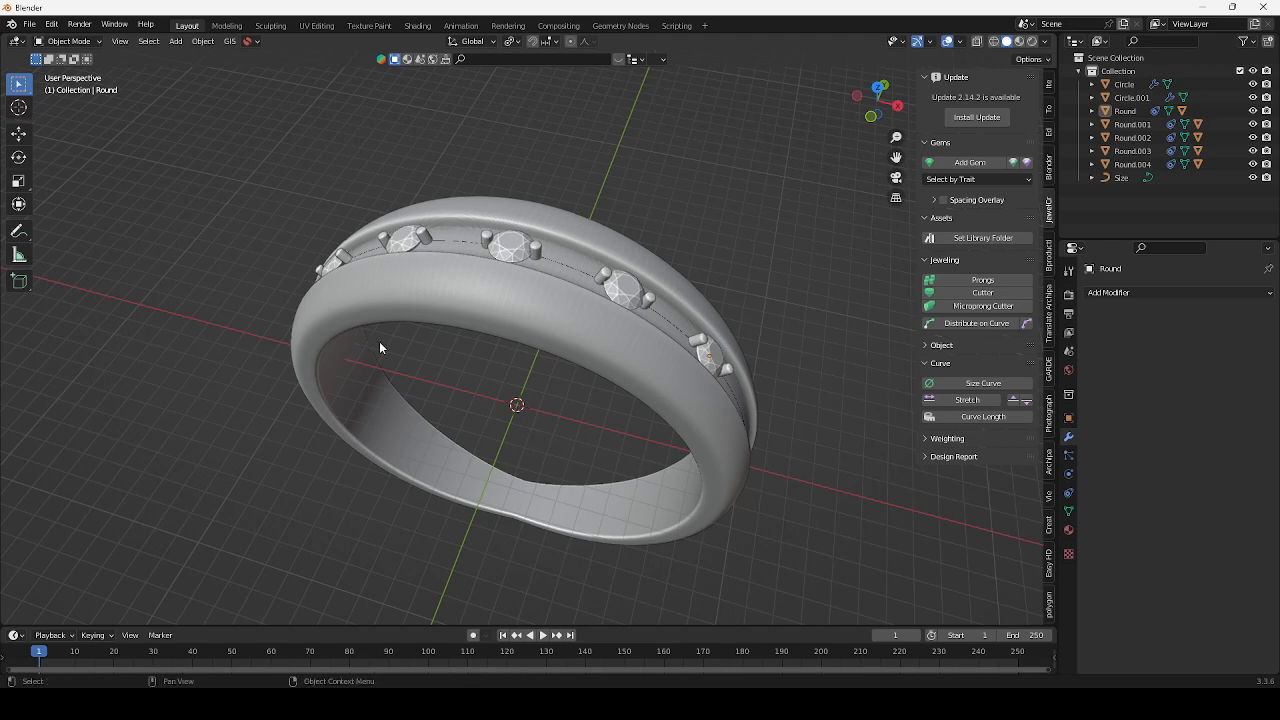
{"action": "scroll", "coordinate": [395, 345], "scroll_direction": "up", "scroll_amount": 2}
{"action": "middle_click_drag", "start_coordinate": [414, 343], "coordinate": [463, 409]}
{"action": "left_click", "coordinate": [473, 403]}
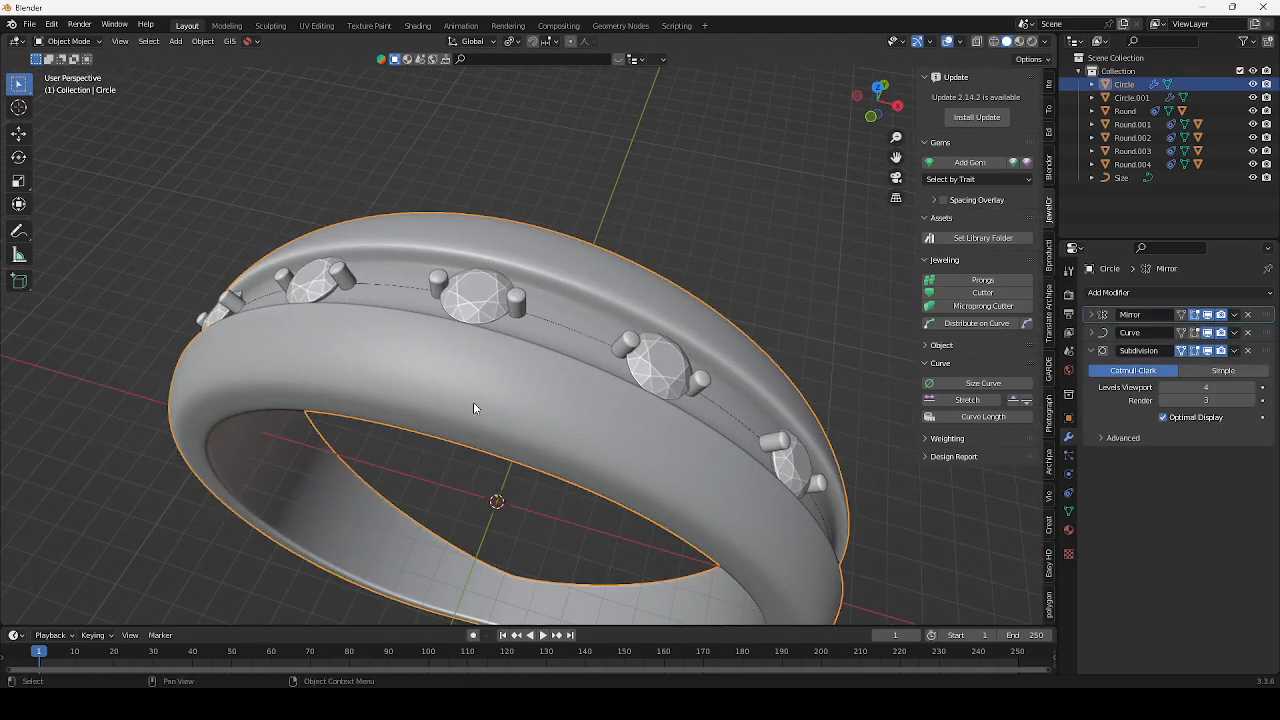
{"action": "left_click", "coordinate": [629, 218]}
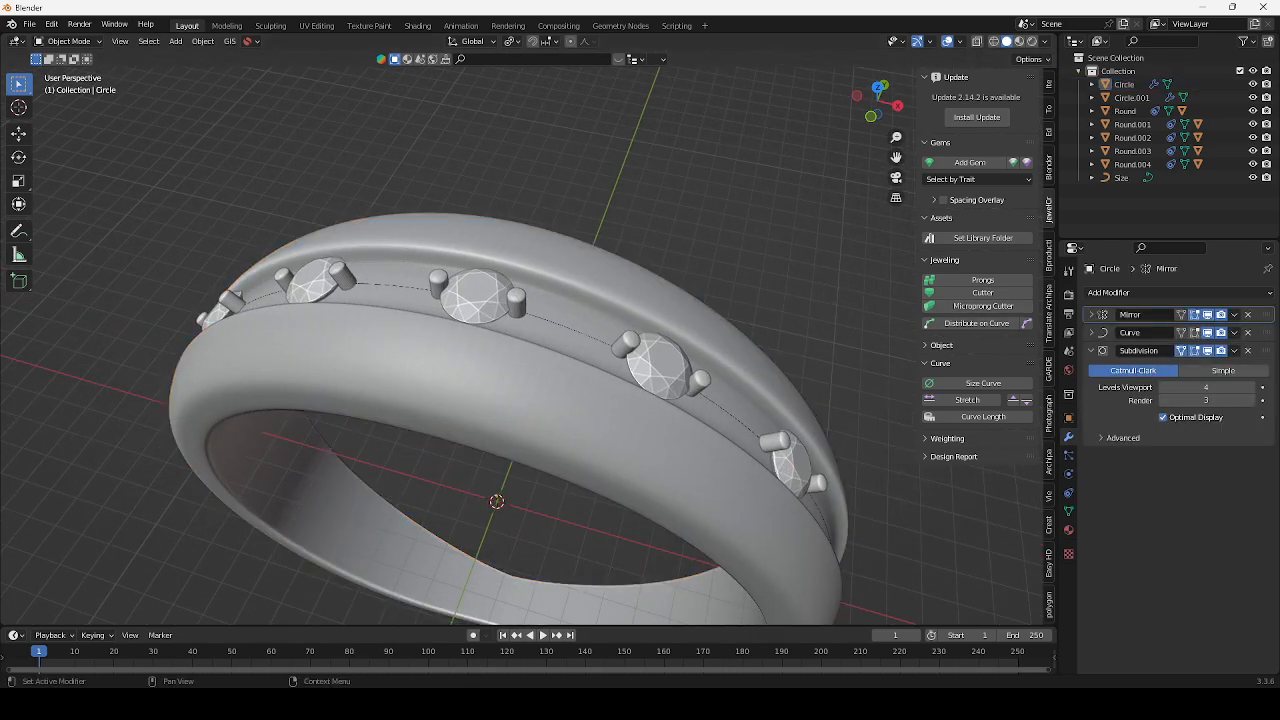